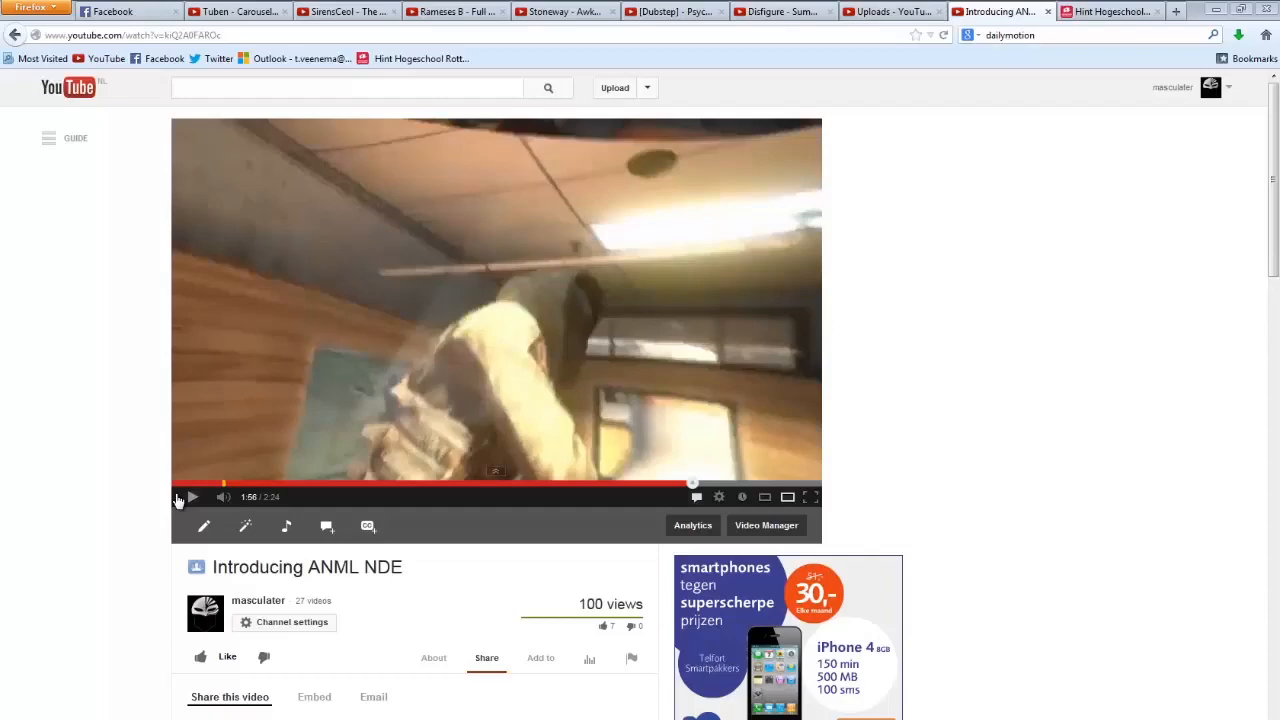
Step: Play the paused Introducing ANML NDE video from 1:56 and pause it at about 2:06
left_click(191, 497)
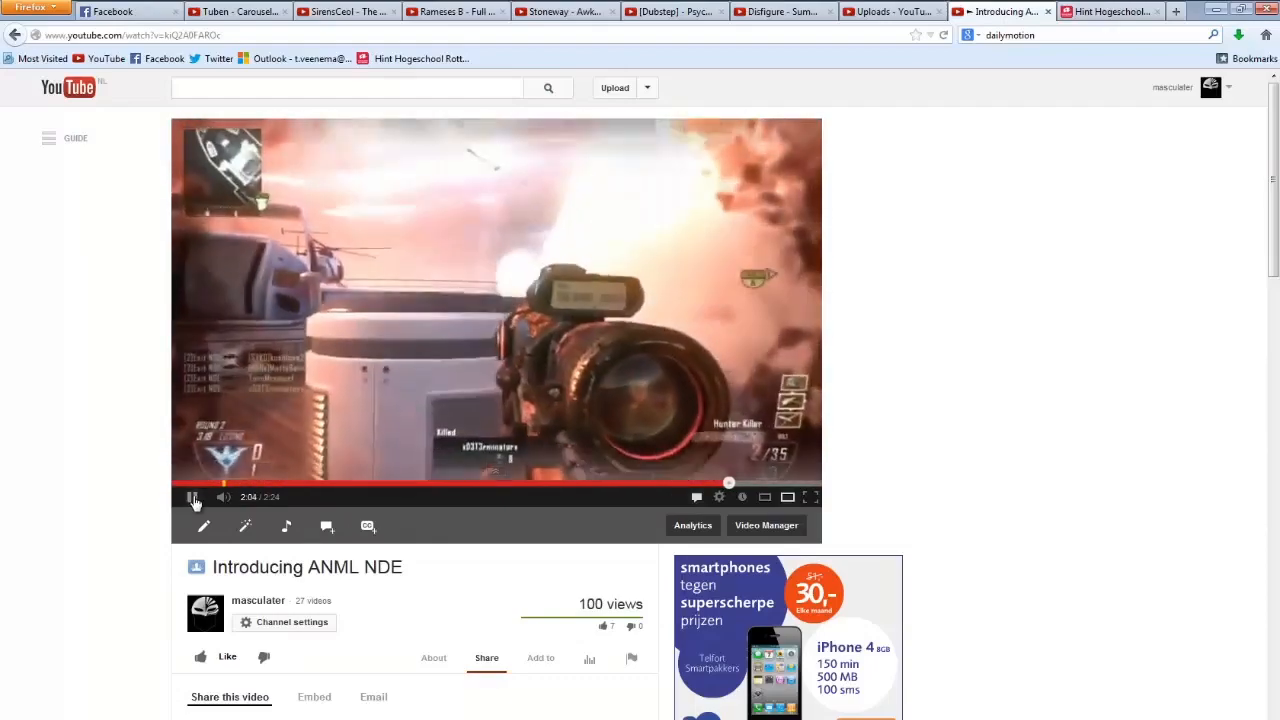
left_click(193, 497)
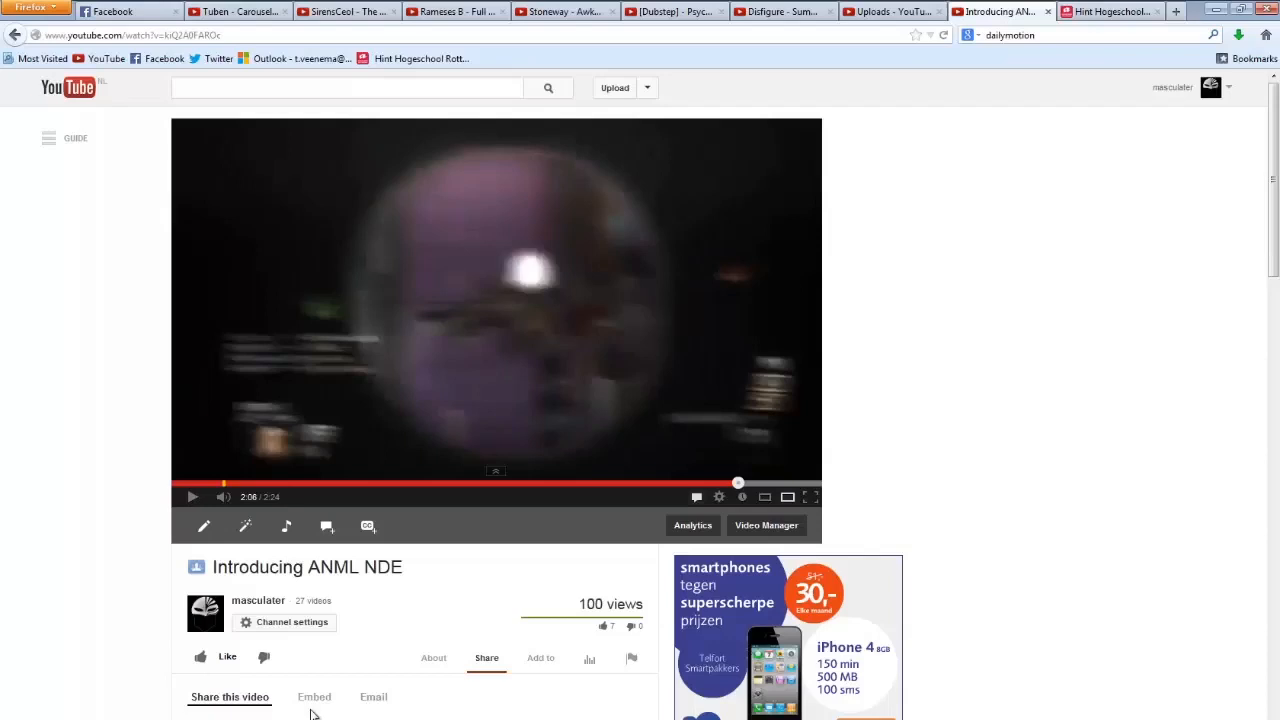
left_click(670, 486)
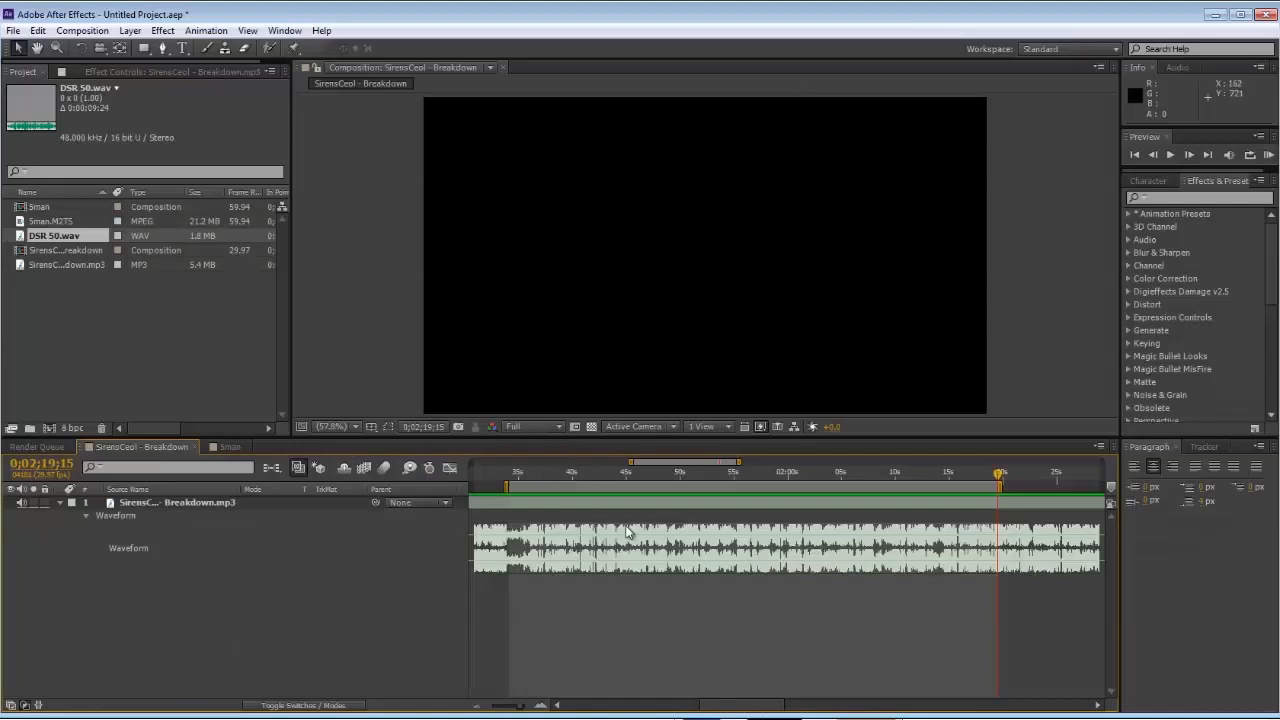
Step: Move the current time in the SirensCeol - Breakdown timeline to 0;01;36;29, near the start of the work area
key("minus")
key("minus")
key("minus")
key("minus")
key("minus")
key("minus")
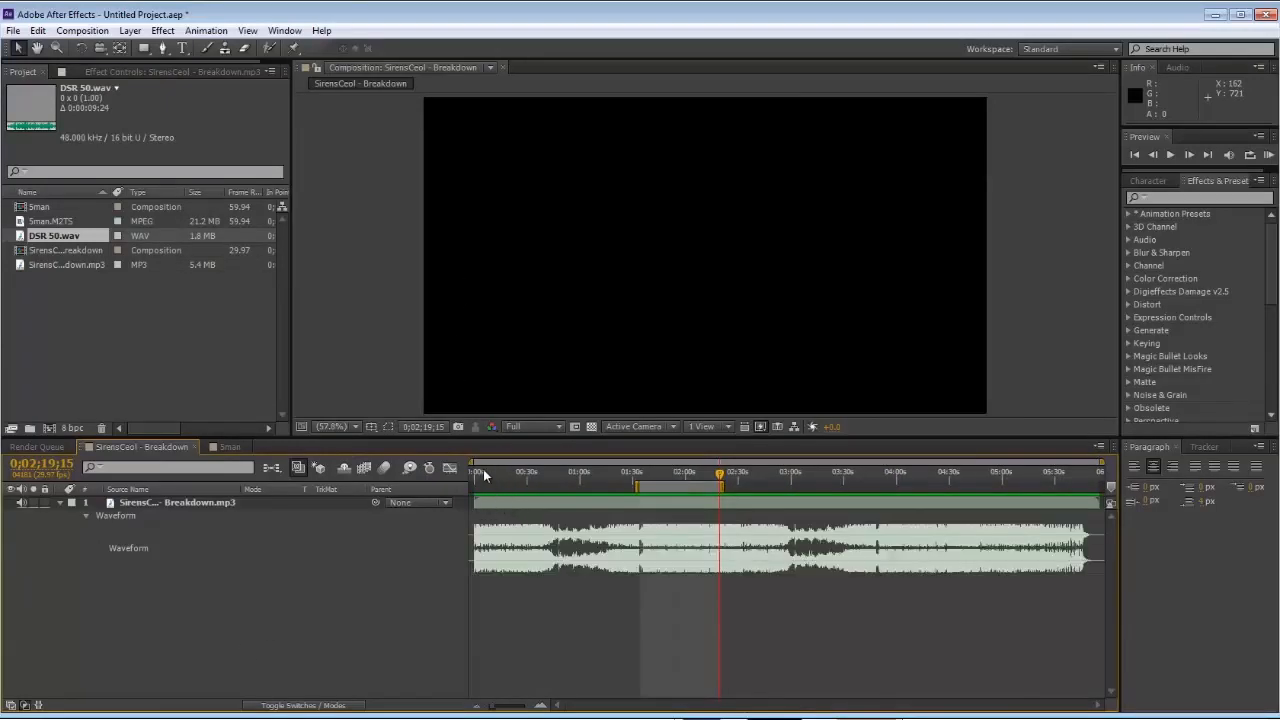
left_click_drag(483, 474, 645, 472)
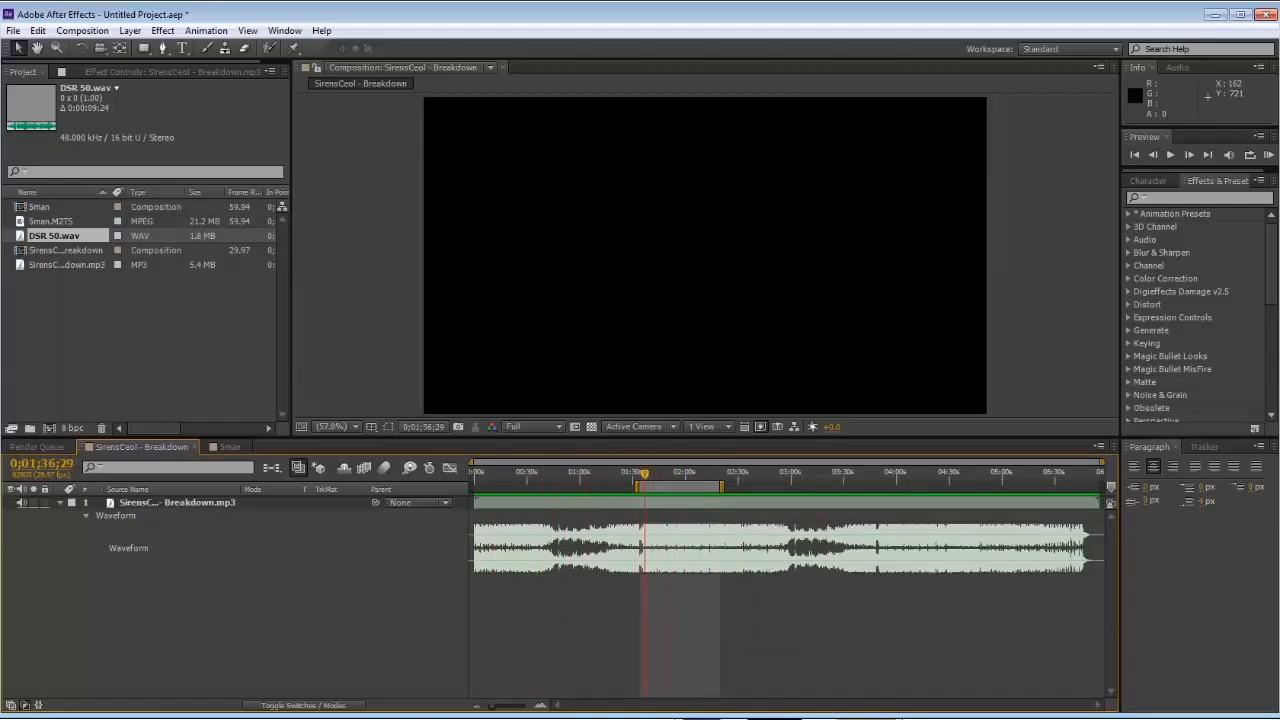
Step: Add a composition marker at 0;01;36;03, where the music's waveform becomes loud again
key("equal")
key("equal")
key("equal")
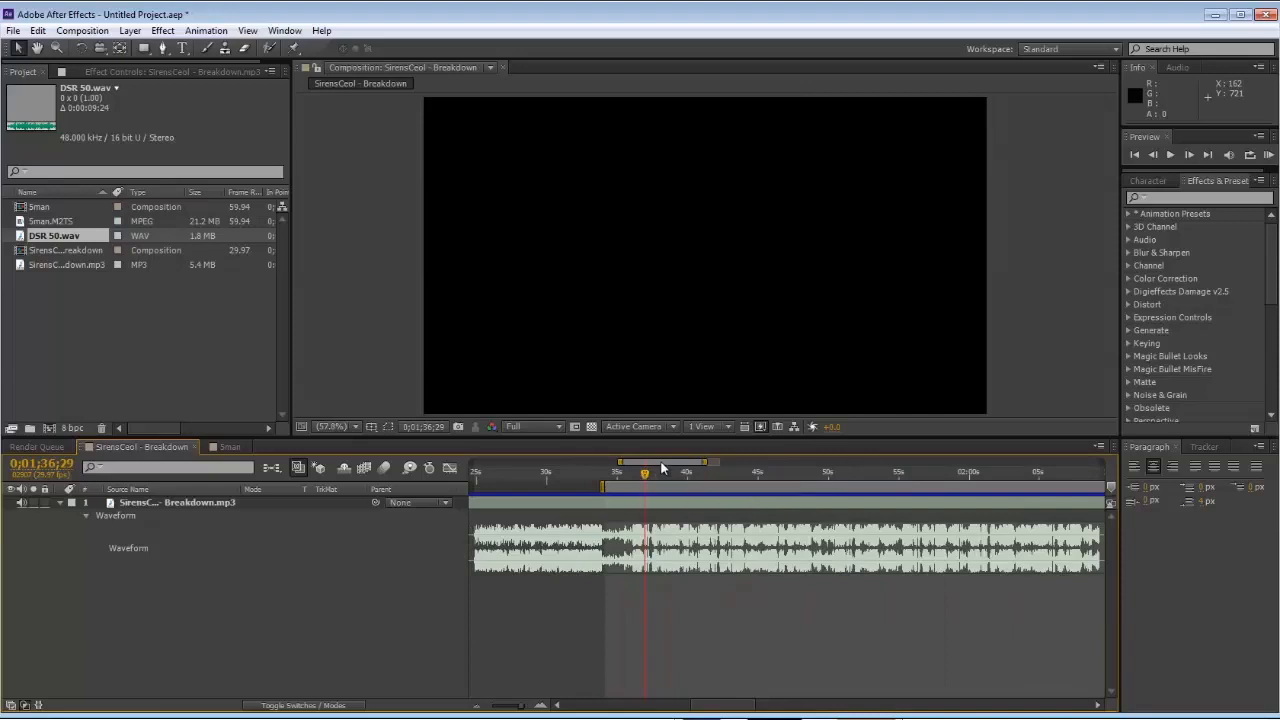
left_click_drag(662, 463, 675, 459)
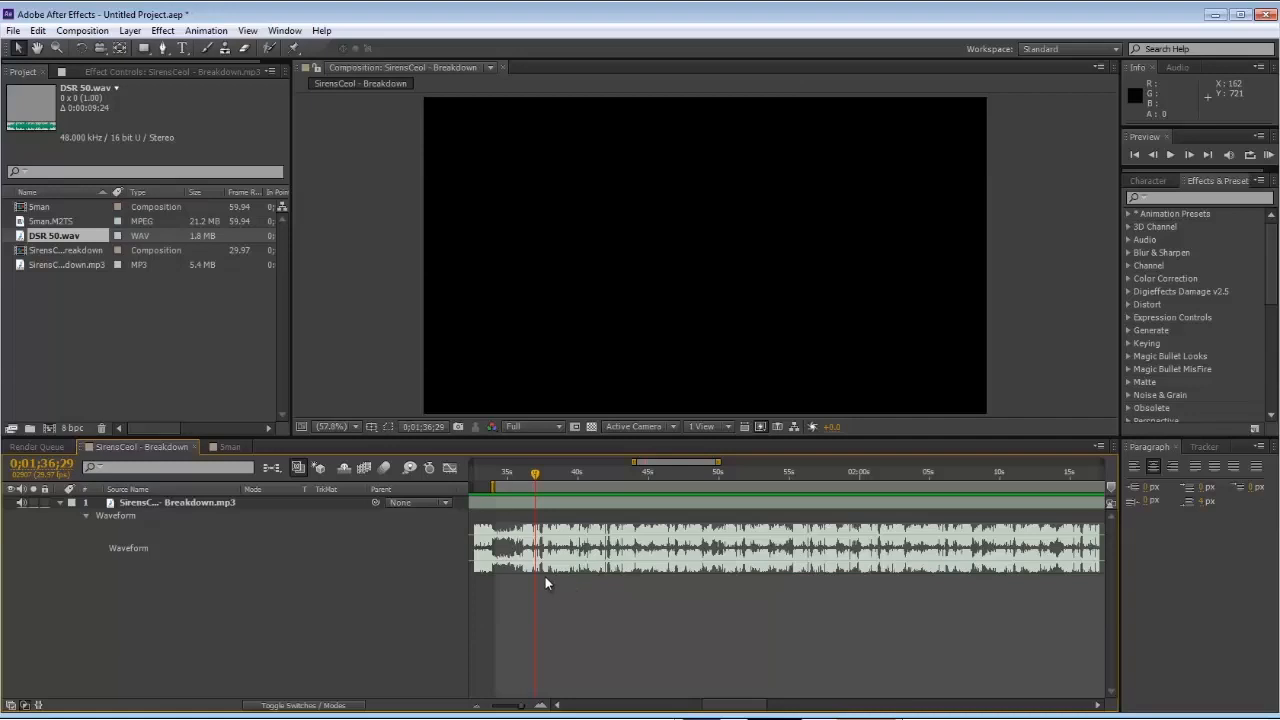
key("=")
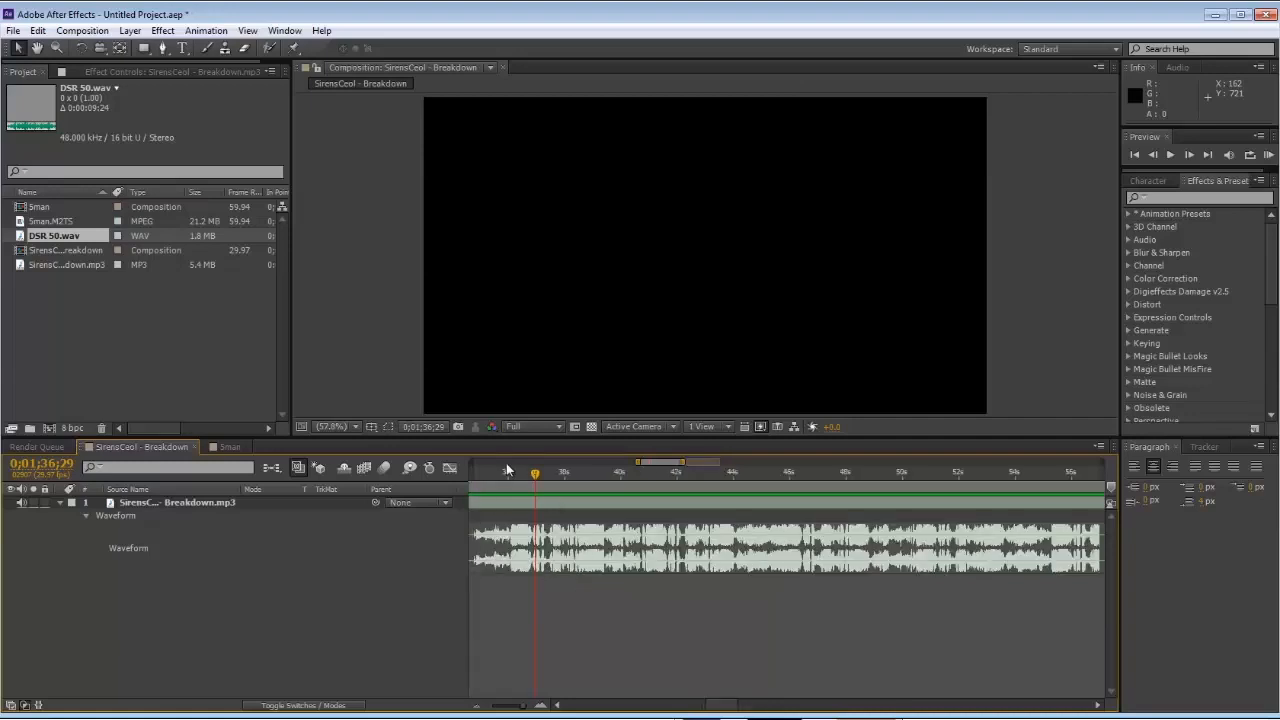
left_click_drag(503, 473, 511, 474)
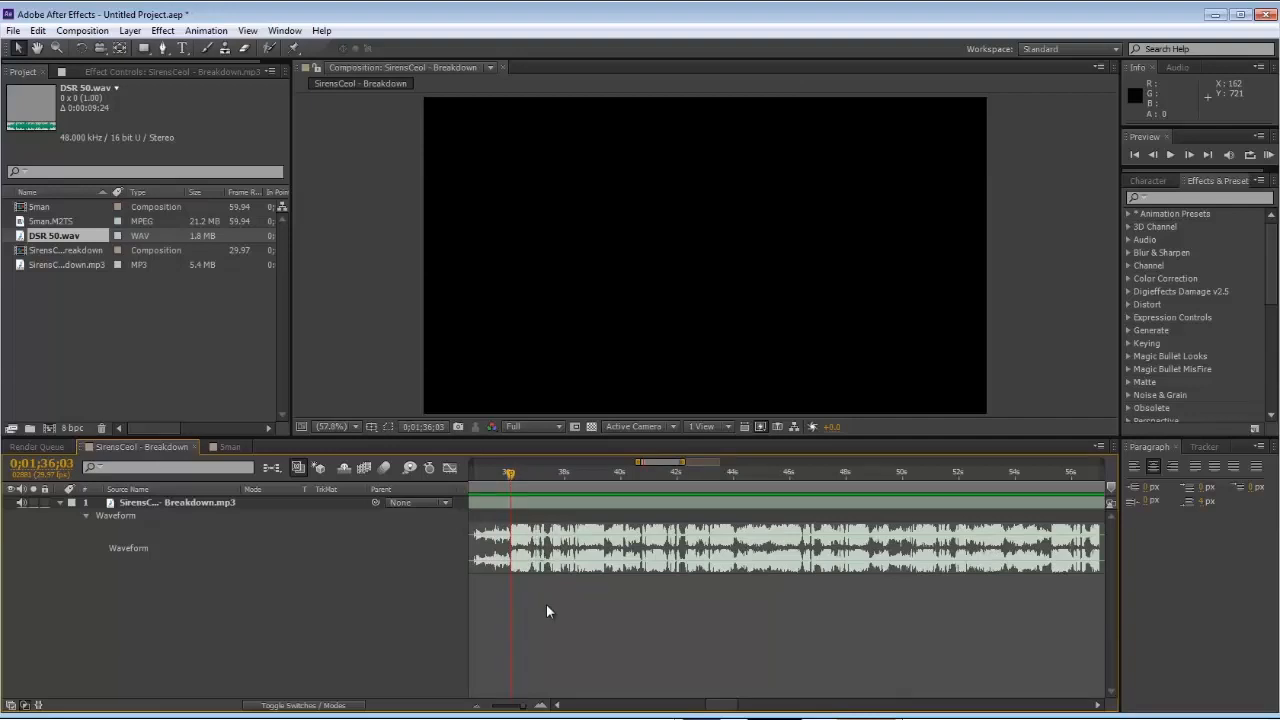
key("KP_Multiply")
Step: Place the 5man composition above the music layer, starting around 0;01;37, and trim its beginning to just past 0;01;40
left_click_drag(509, 474, 591, 474)
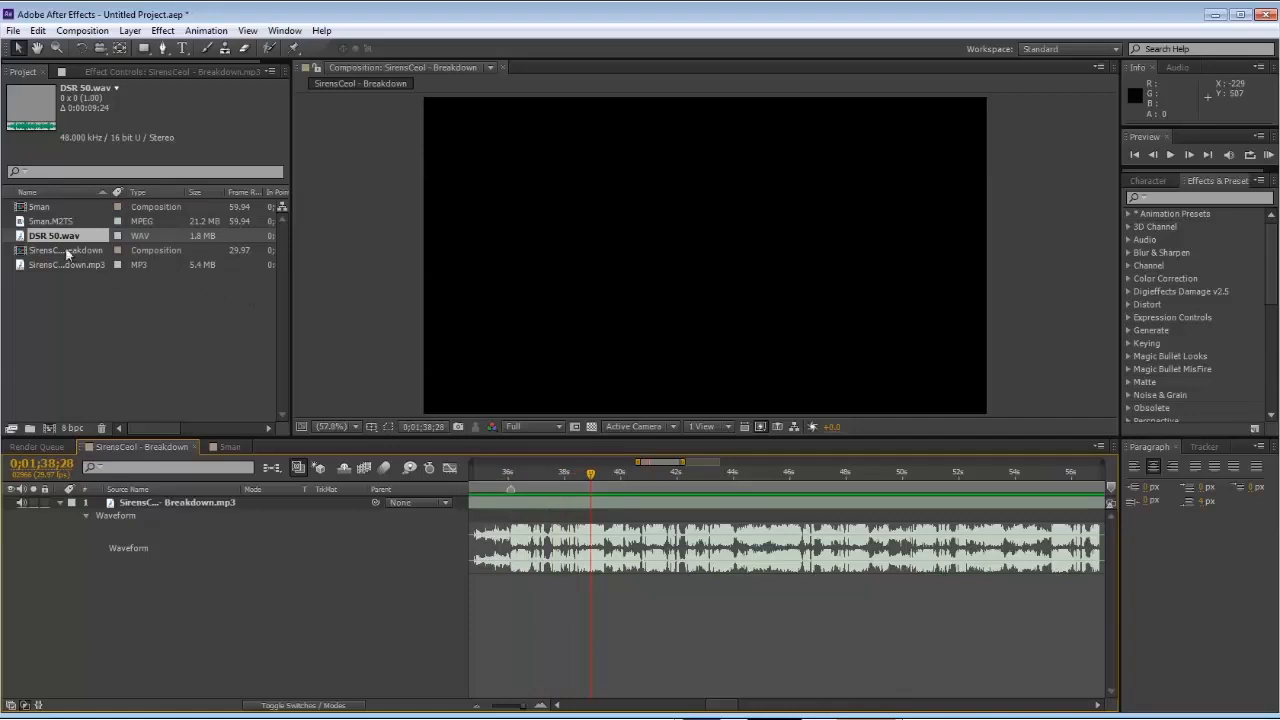
left_click(43, 208)
mouse_move(41, 207)
left_mouse_down()
mouse_move(90, 225)
mouse_move(500, 500)
mouse_move(520, 498)
mouse_move(506, 503)
left_mouse_up()
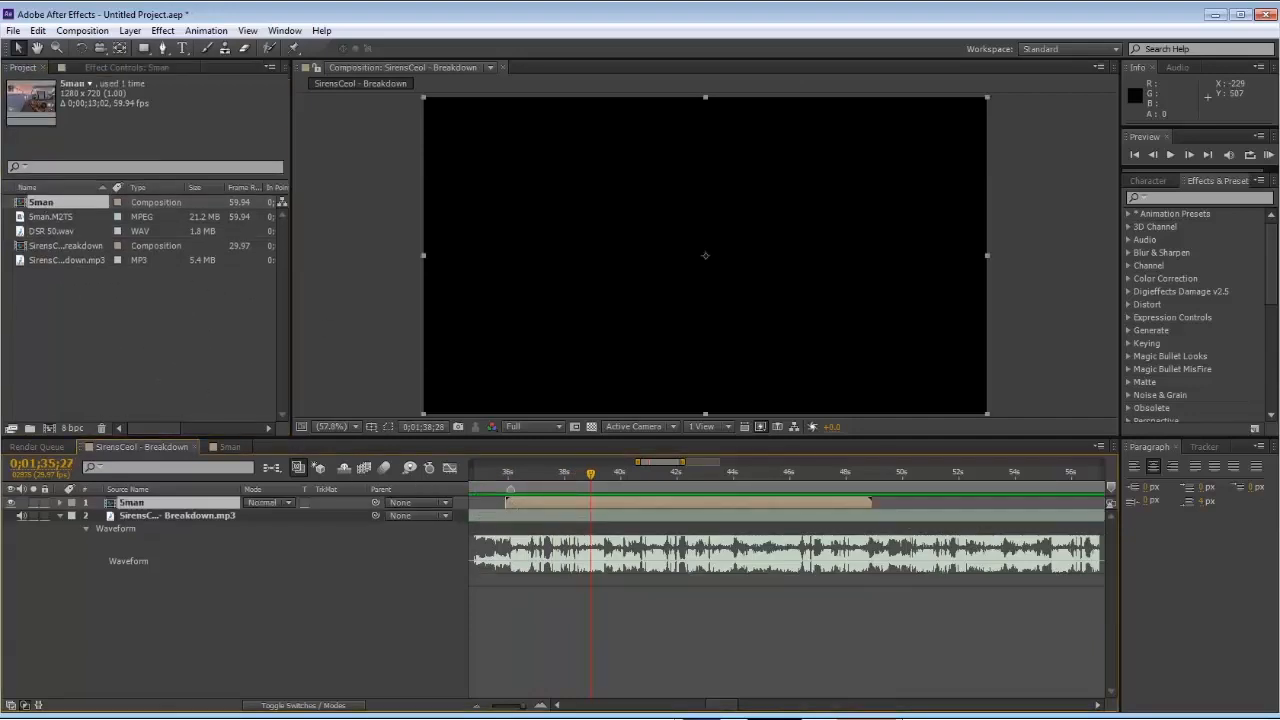
left_click_drag(604, 504, 654, 476)
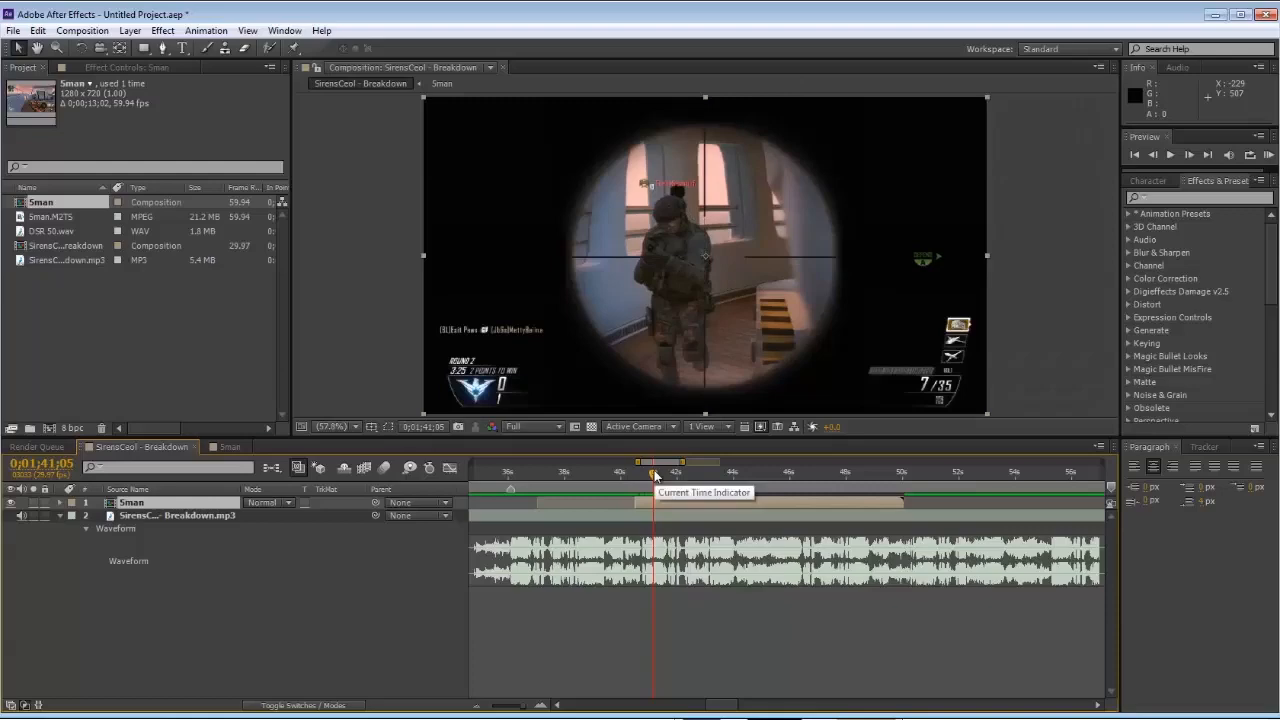
Step: Find the frame of the first sniper shot and split the 5man layer there, at 0;01;41;07
key("Page_Down")
key("Page_Down")
key("Page_Up")
key("Page_Down")
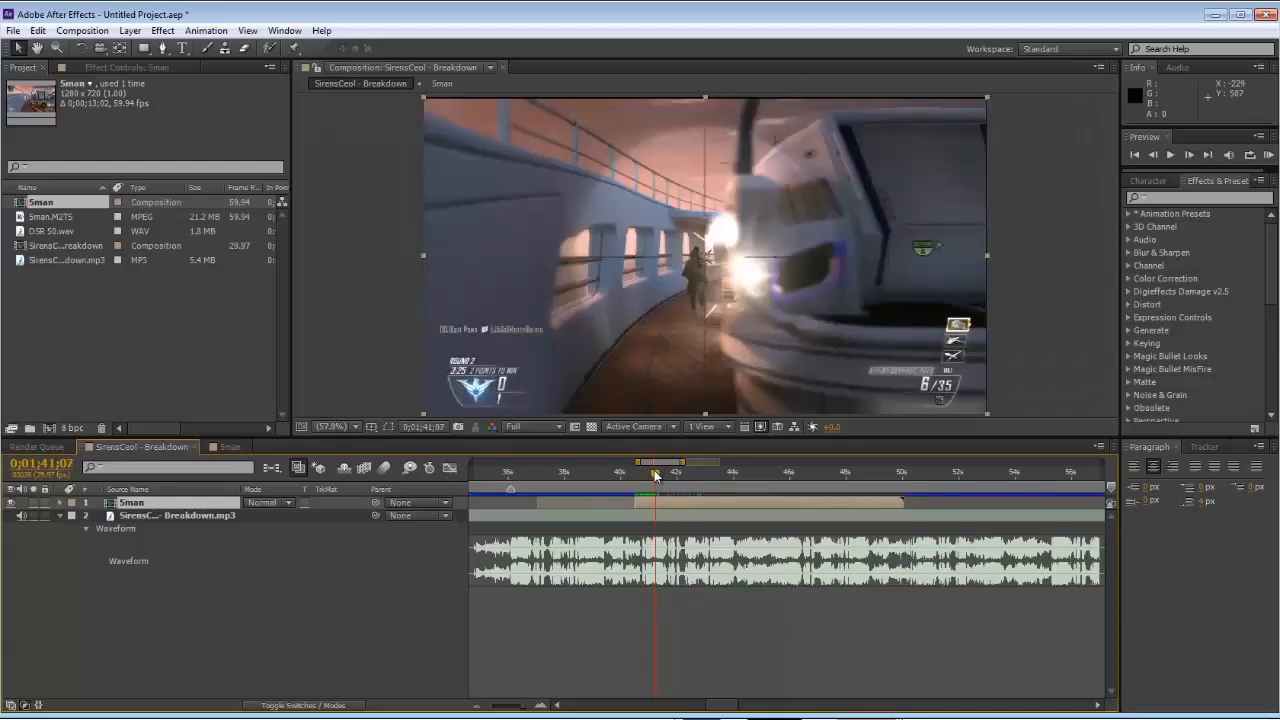
key("Page_Up")
key("Page_Down")
right_click(652, 501)
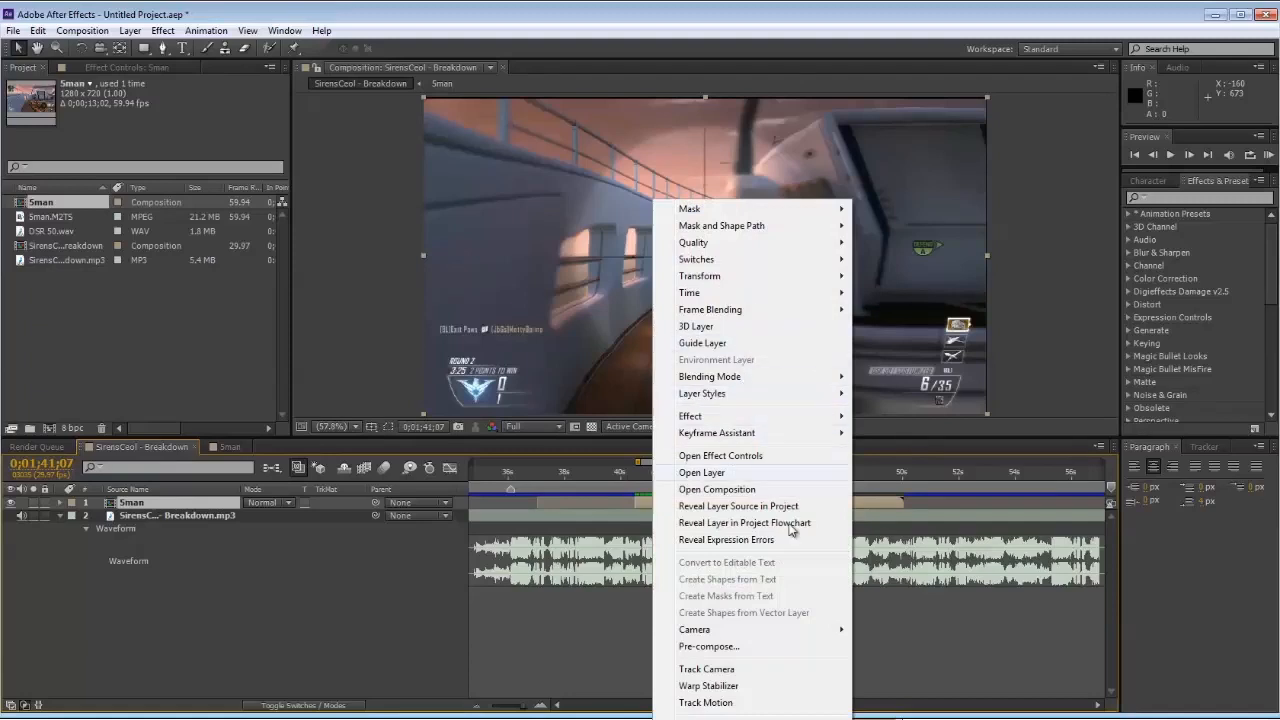
left_click(648, 505)
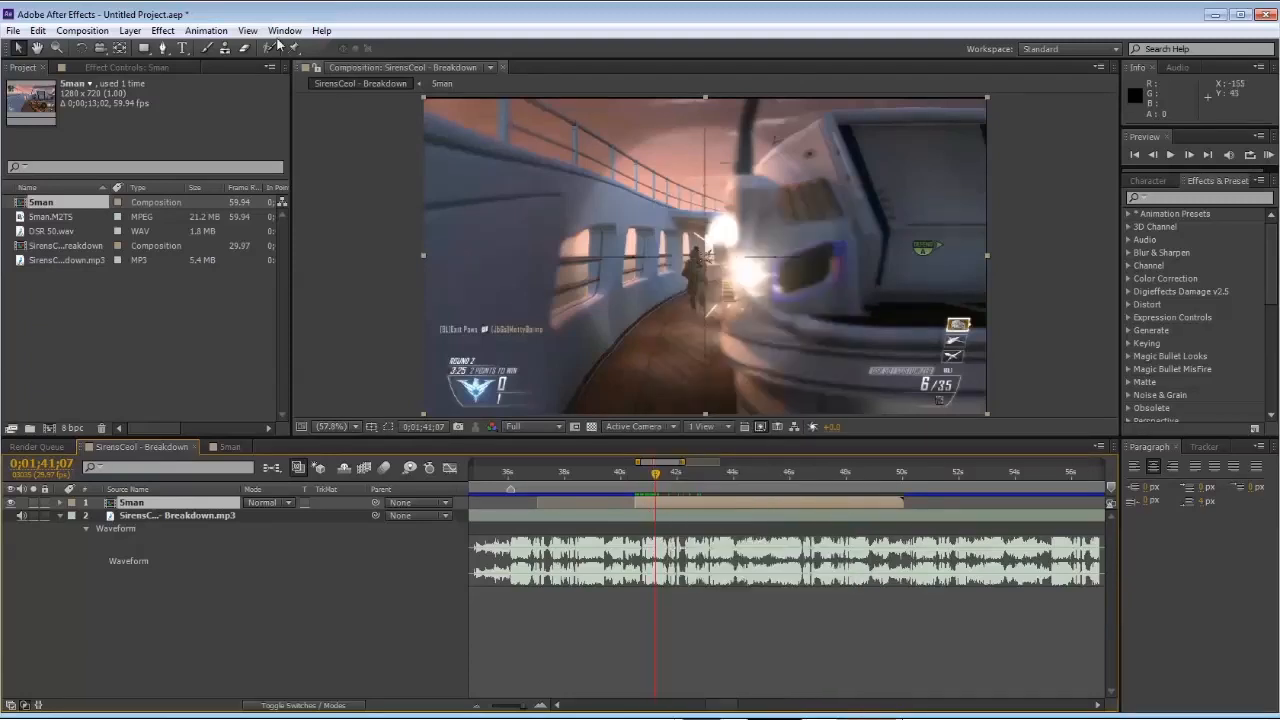
left_click(131, 31)
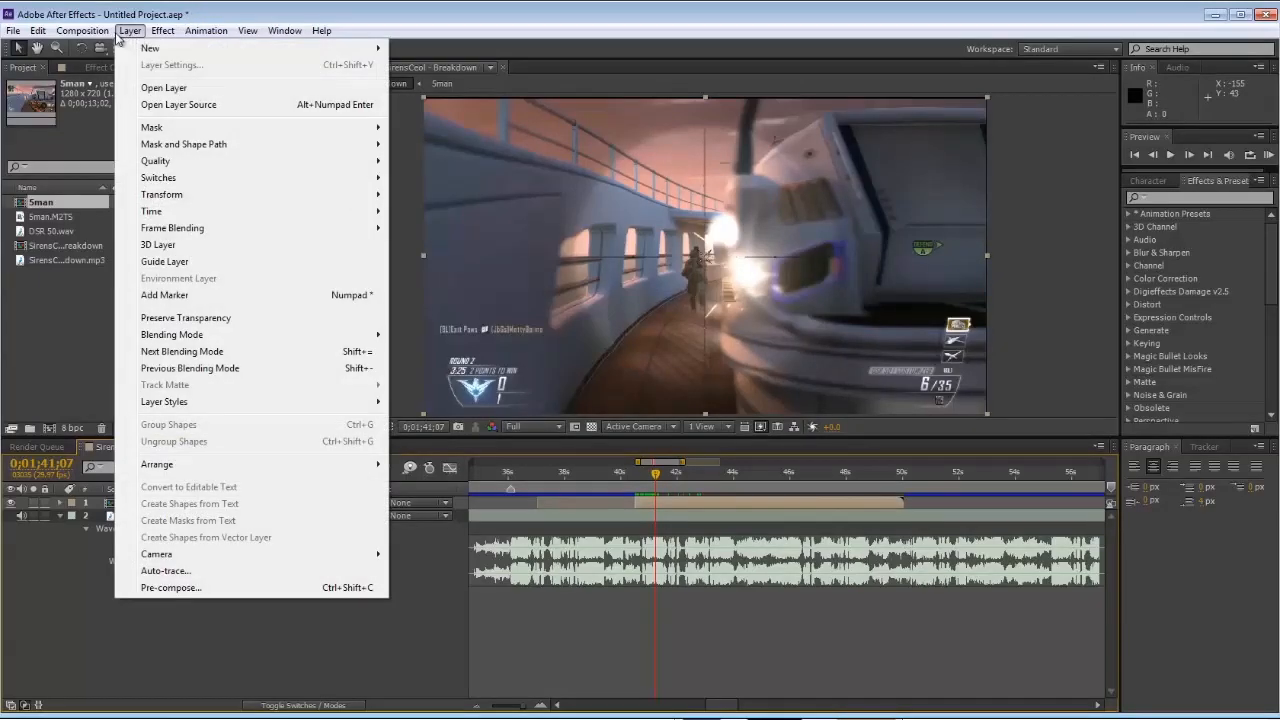
mouse_move(181, 36)
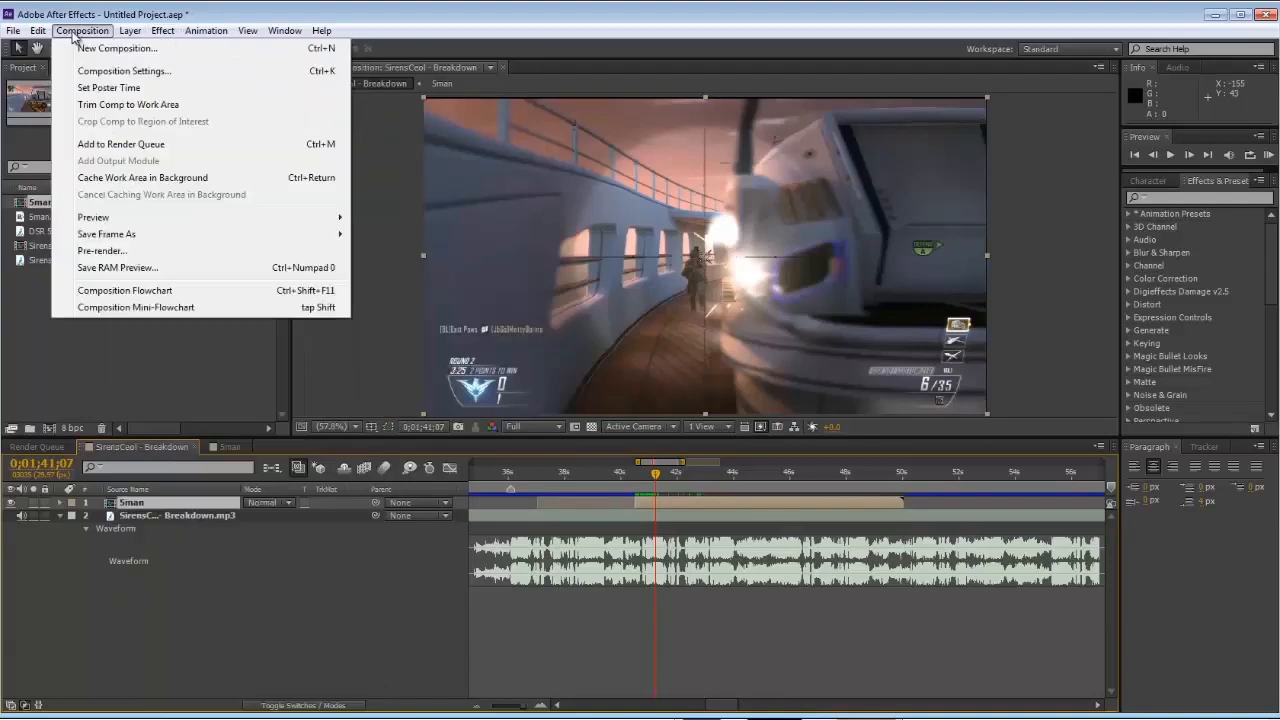
mouse_move(40, 32)
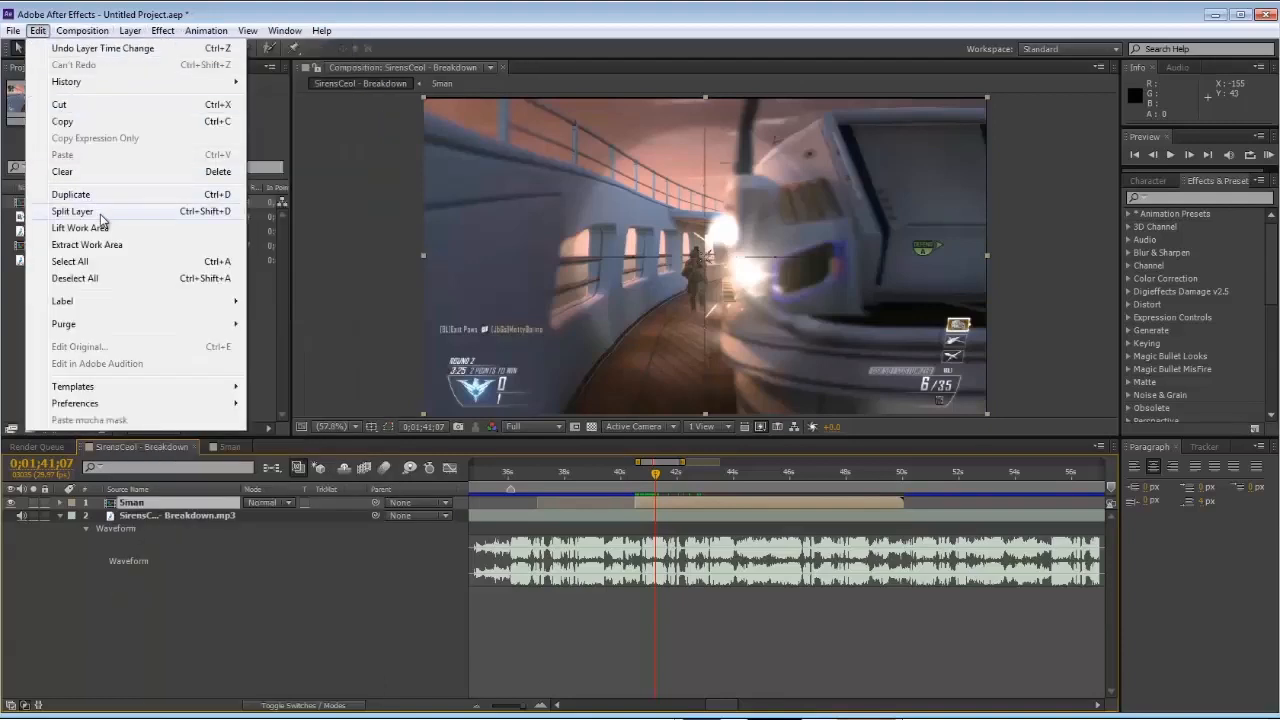
left_click(158, 212)
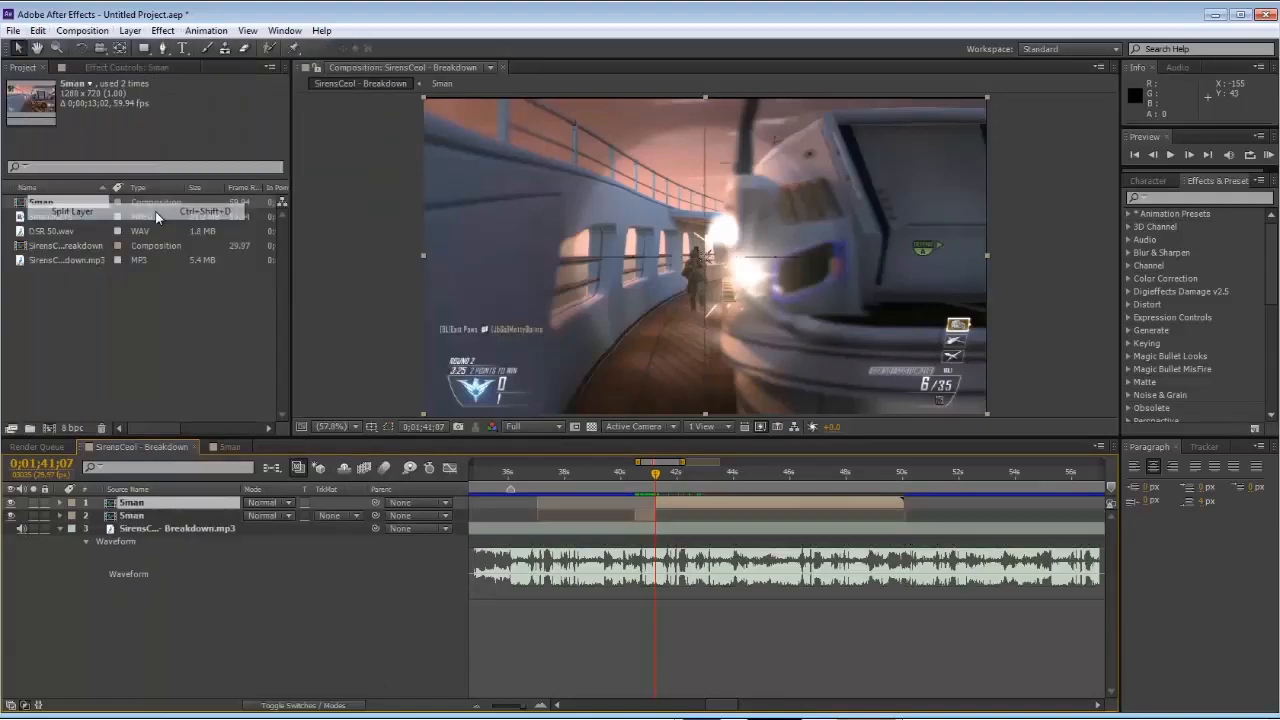
Step: Advance through the footage to the second scoped enemy and split the topmost 5man layer at 0;01;42;27
left_click(658, 476)
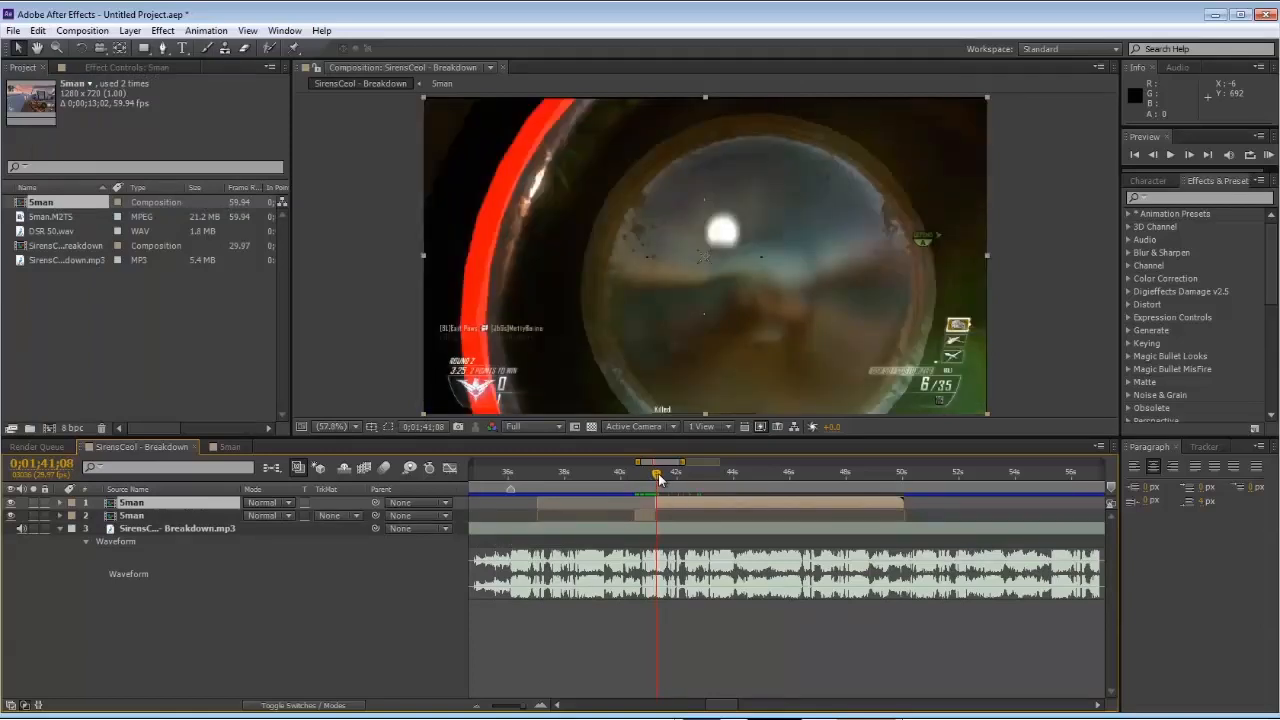
key("Page_Down")
key("shift+Page_Down")
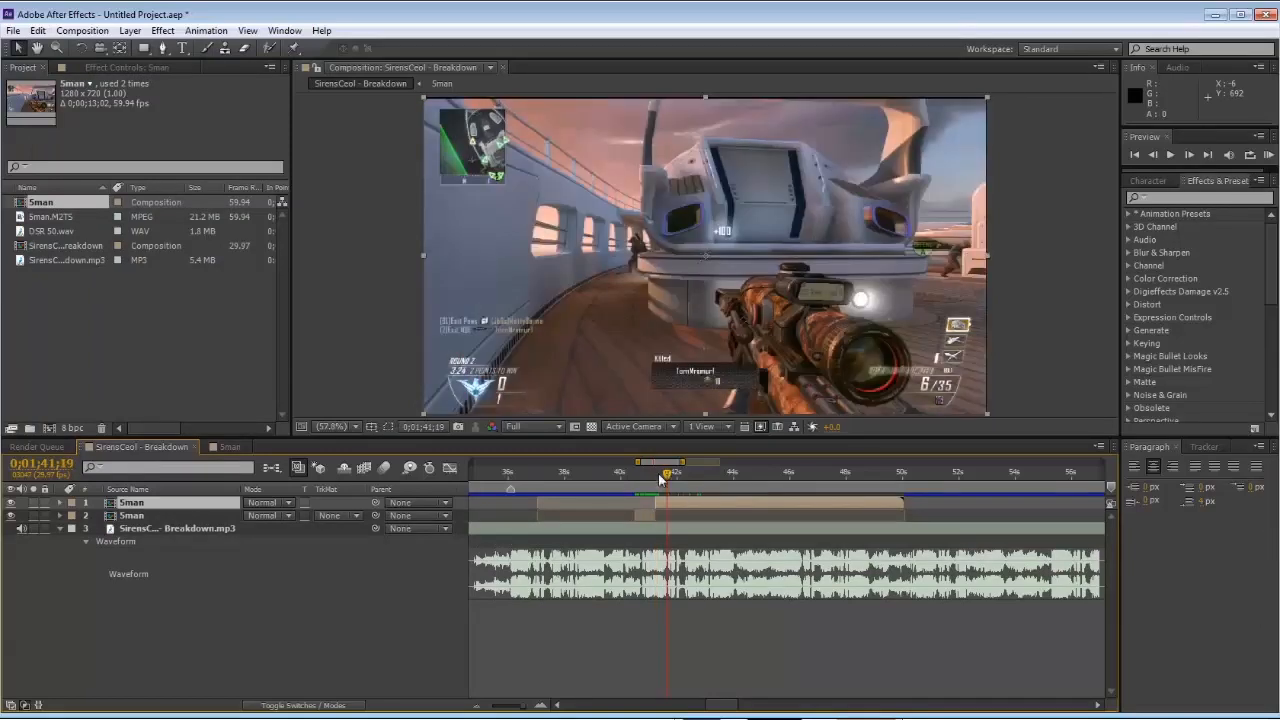
key("shift+Page_Down")
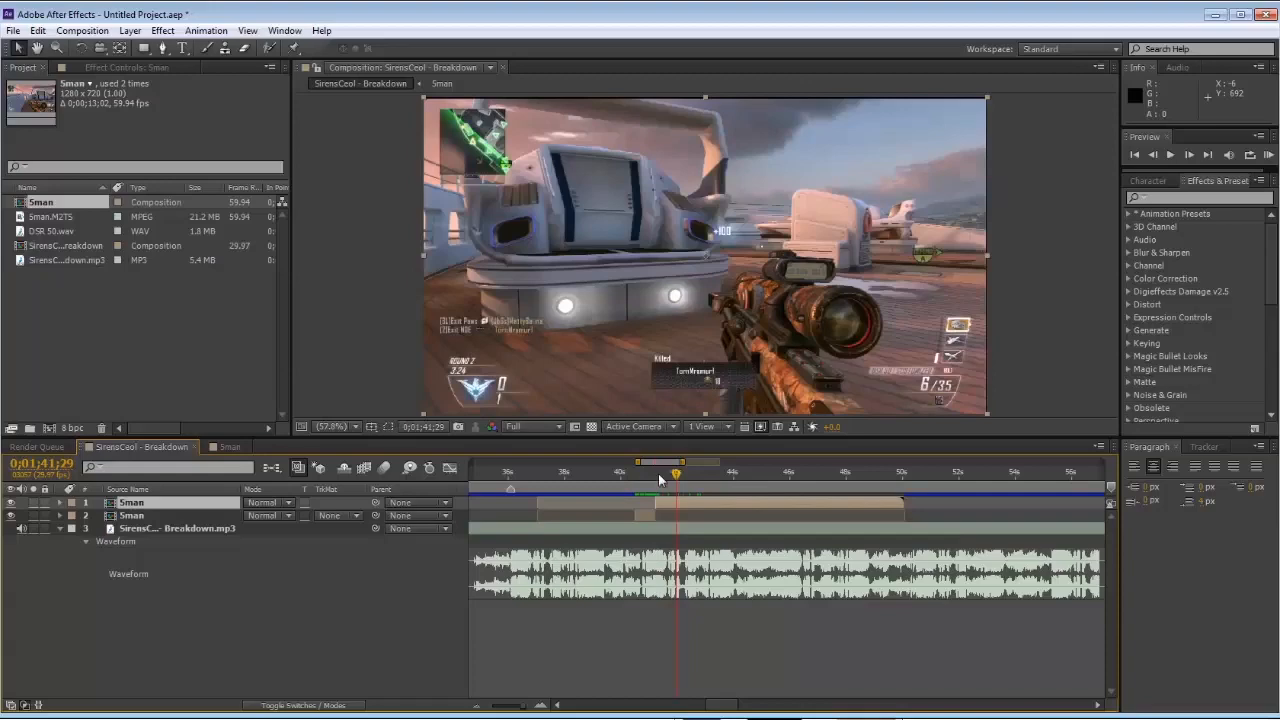
key("shift+Page_Down")
key("shift+Page_Down")
key("shift+Page_Down")
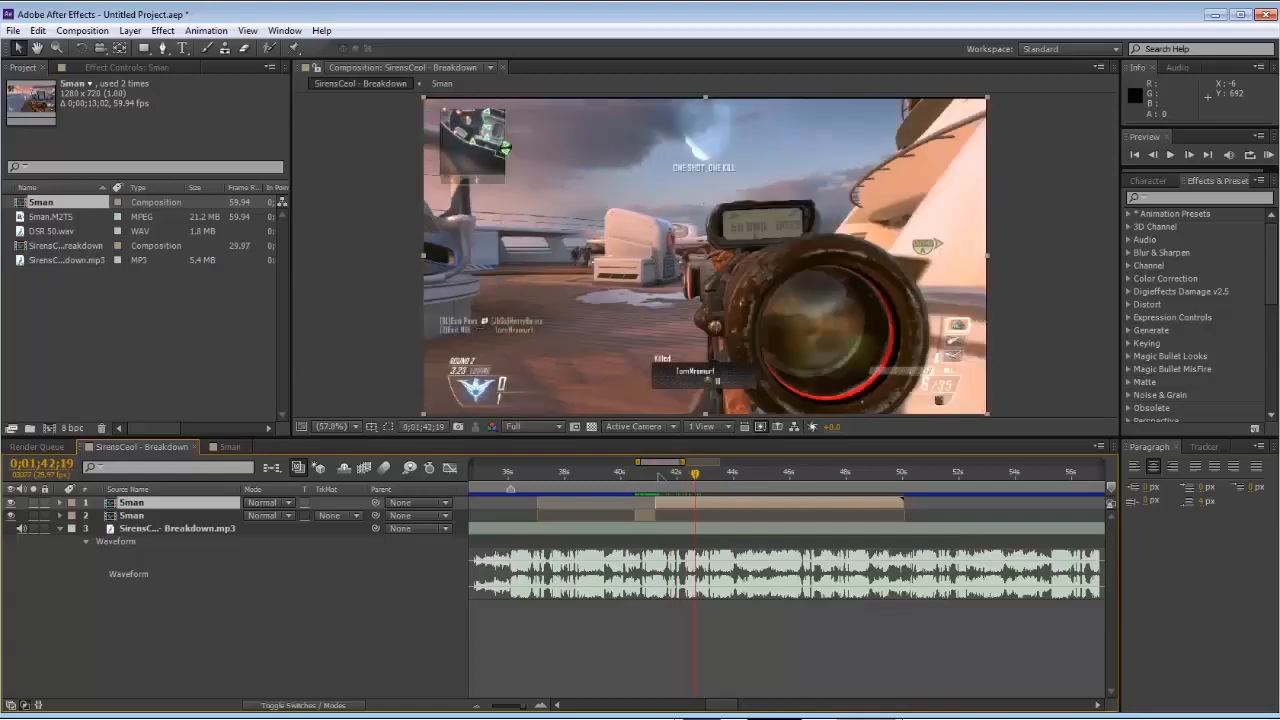
key("shift+Page_Up")
key("Page_Down")
key("Page_Down")
key("Page_Down")
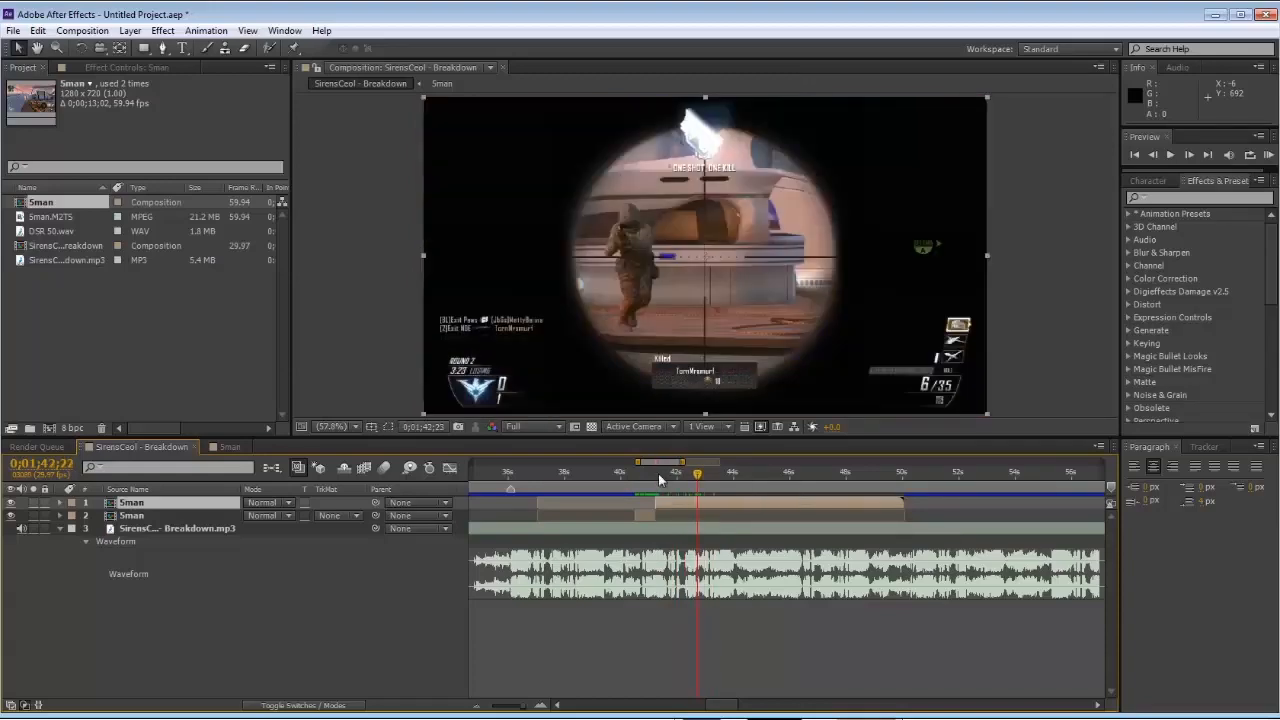
key("Page_Down")
key("Page_Down")
key("Page_Down")
key("Page_Down")
key("Page_Down")
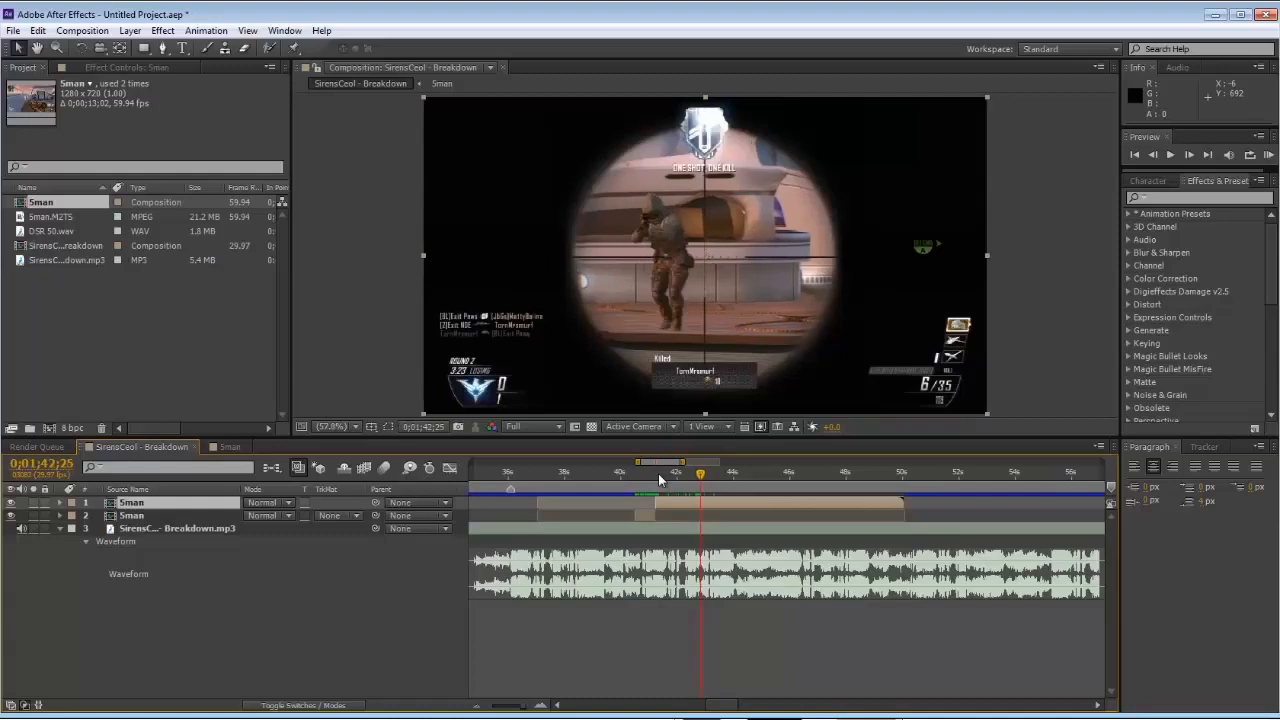
key("Page_Down")
key("Page_Up")
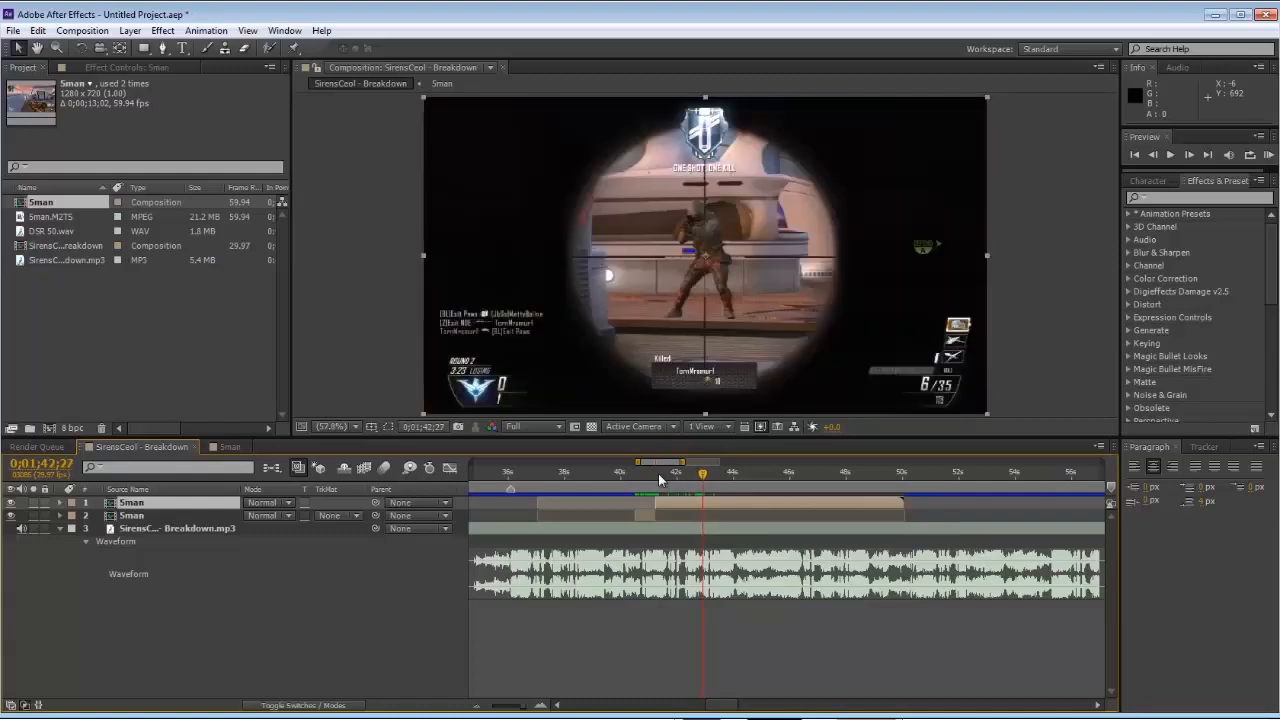
left_click(38, 30)
left_click(77, 212)
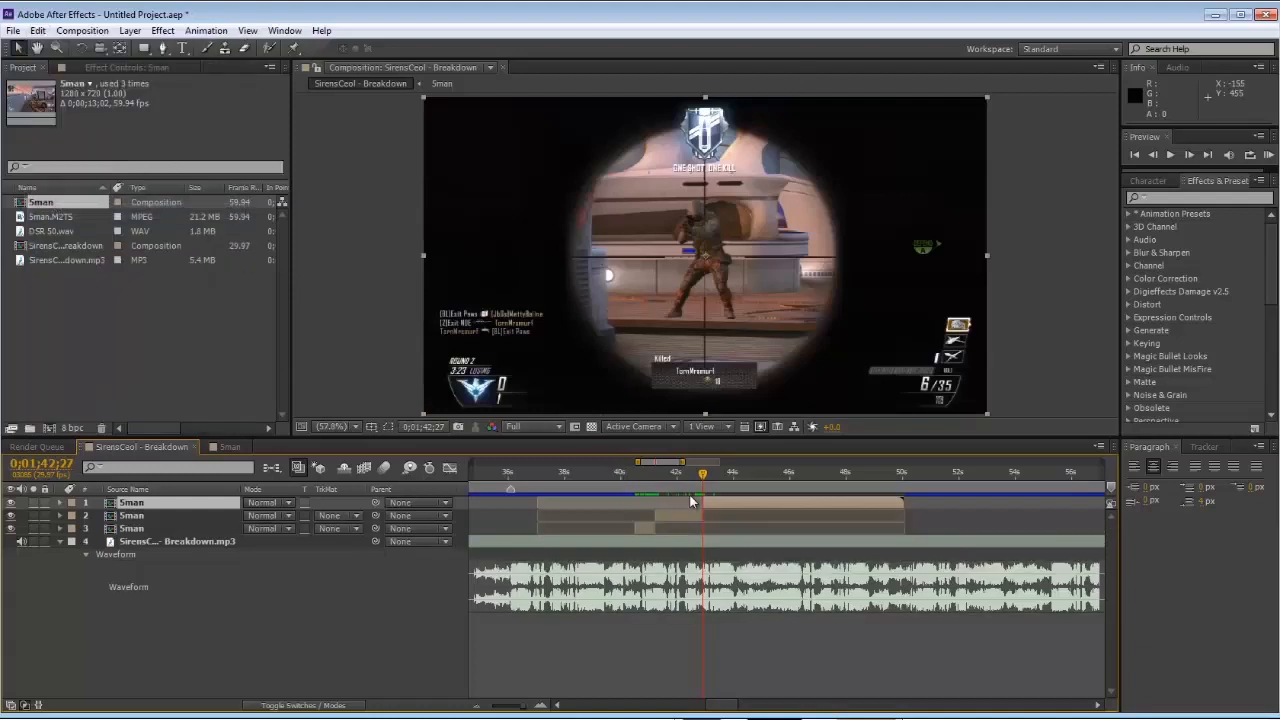
Step: Play on to the next shot and split the topmost 5man layer at 0;01;43;21
key("space")
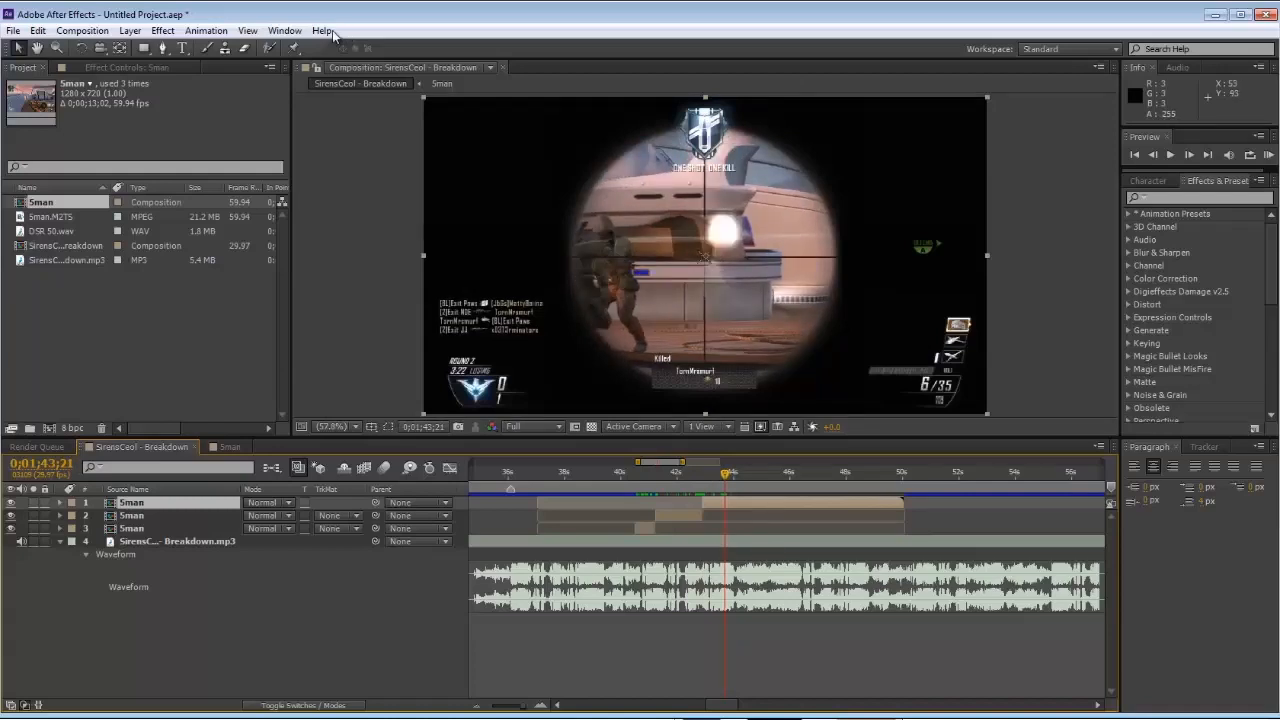
left_click(38, 30)
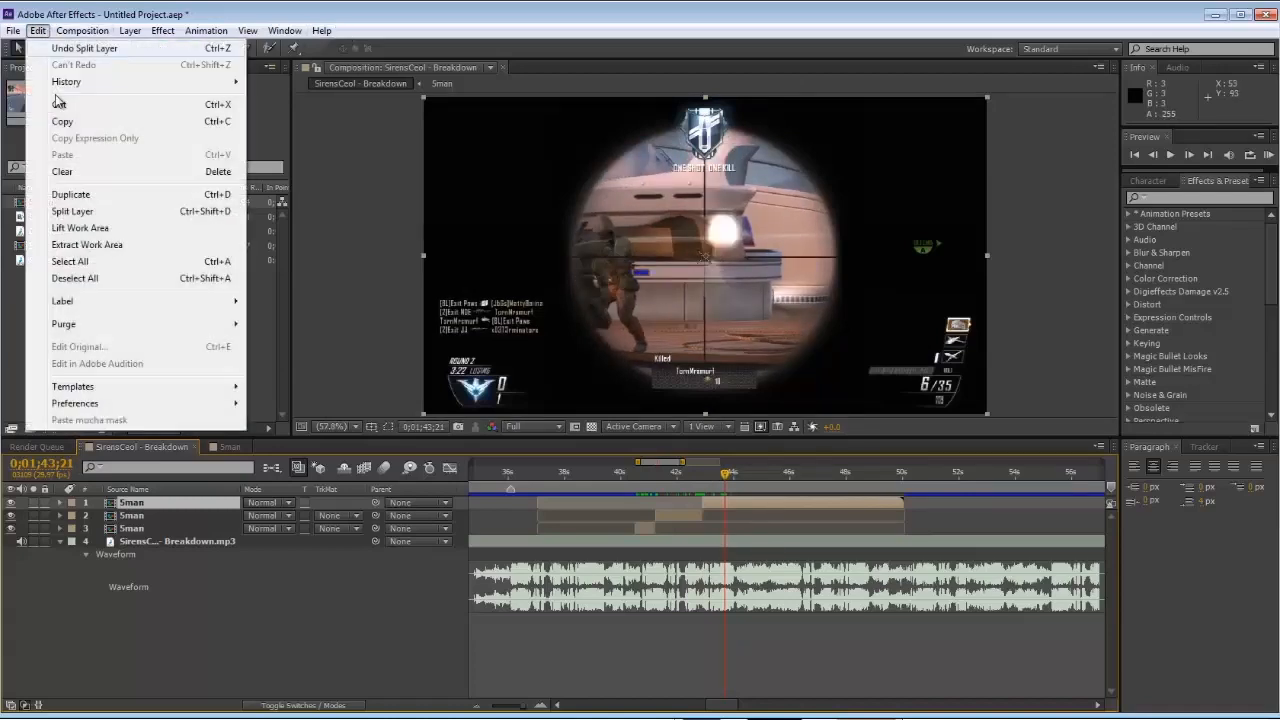
left_click(94, 214)
Step: Play on to the following scoped shot and split the topmost 5man layer at 0;01;45;00
key("space")
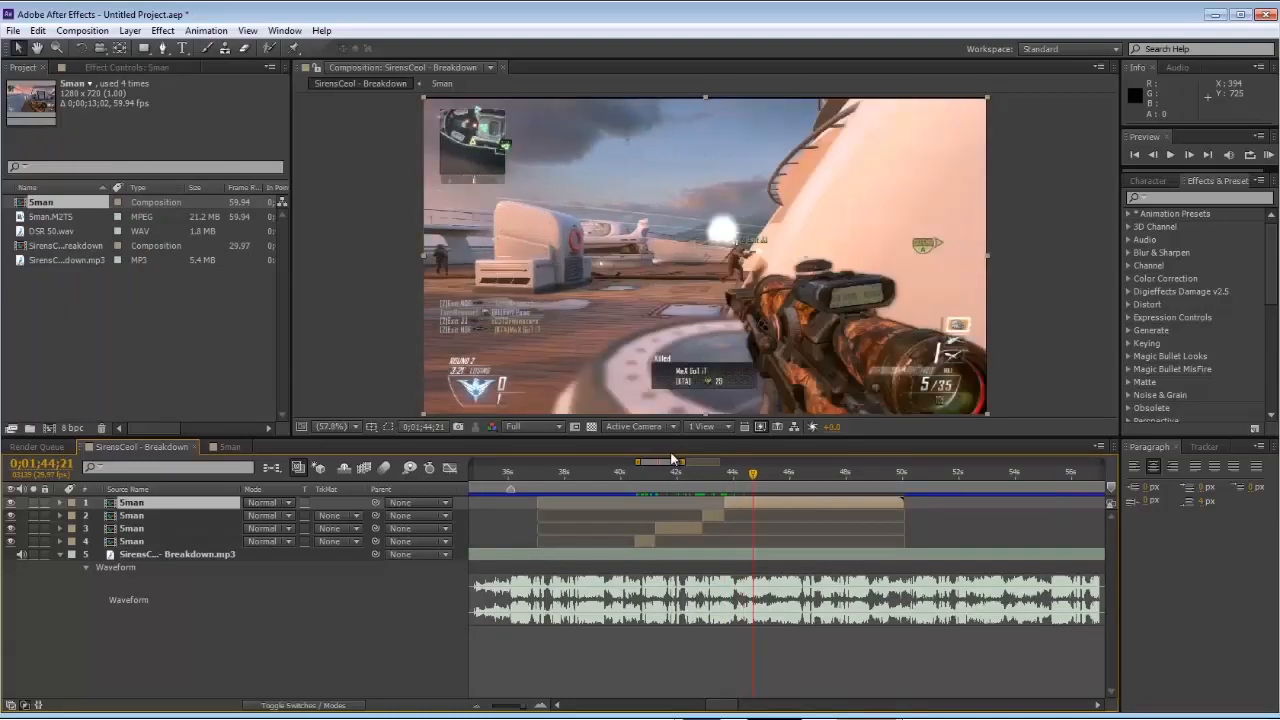
key("Page_Up")
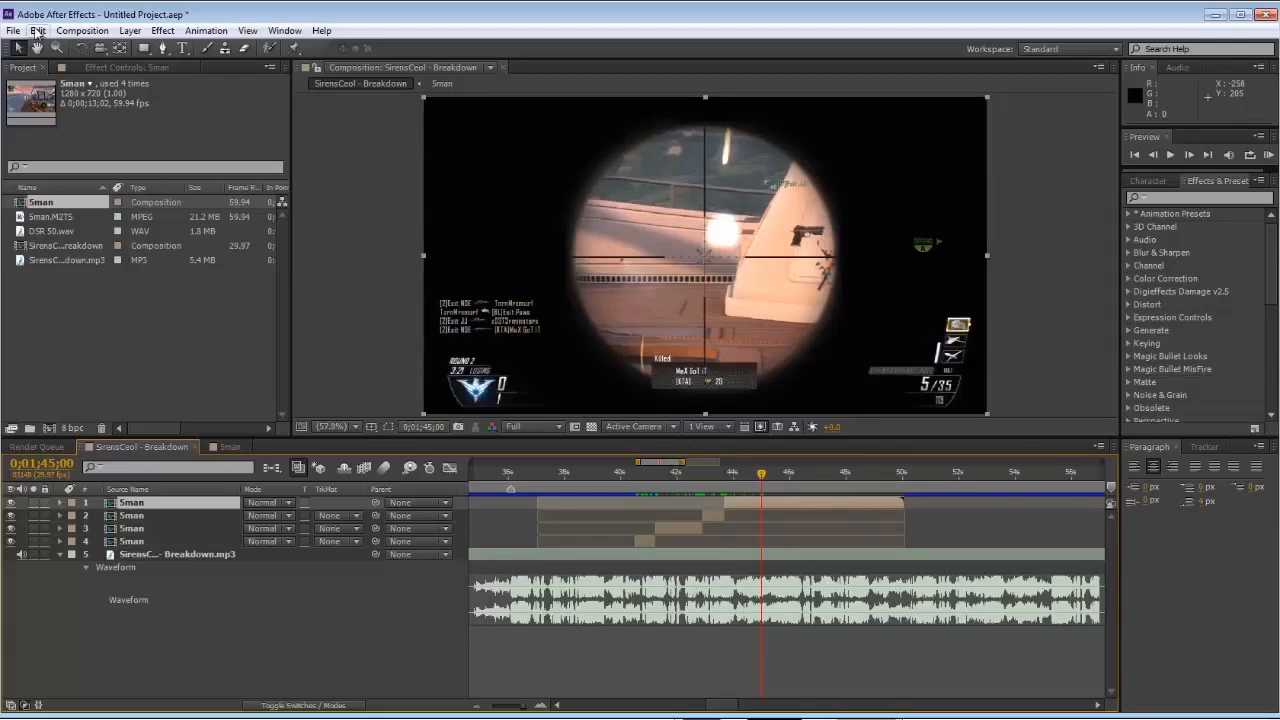
left_click(37, 31)
left_click(80, 209)
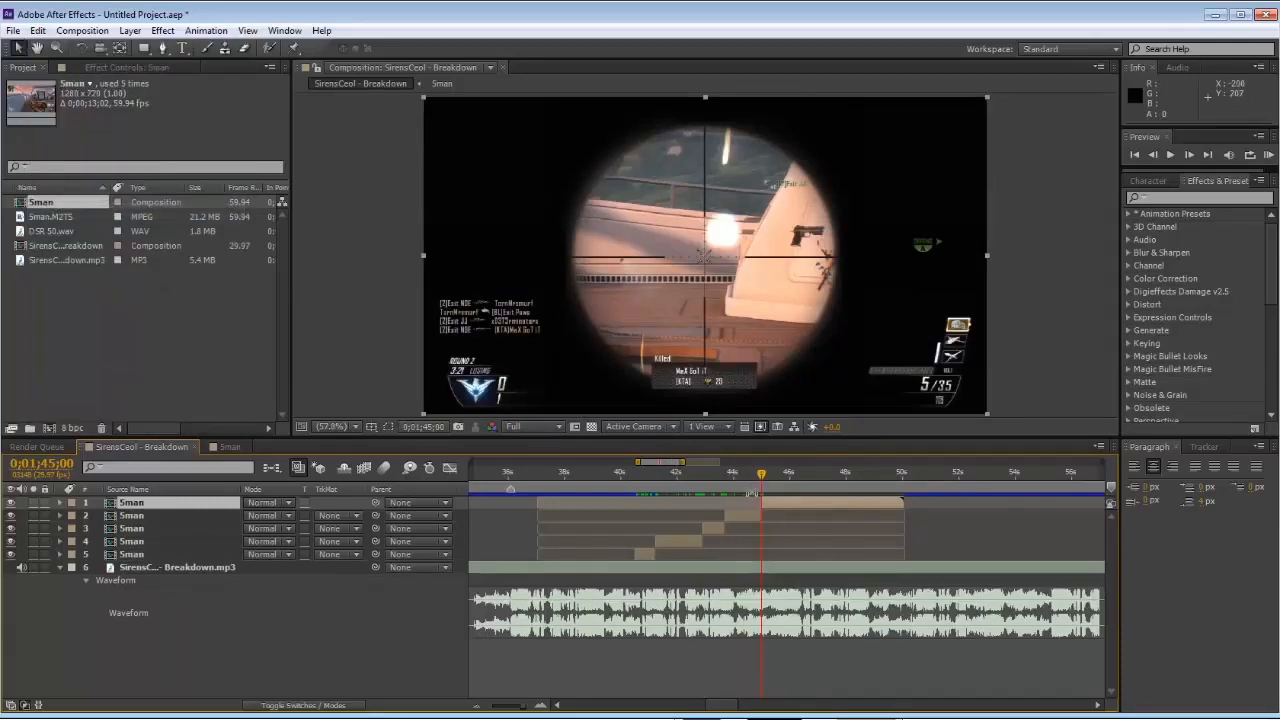
Step: Move the first 5man segment on layer 5 so that it ends at the beat marker at 0;01;36;03
left_click_drag(674, 474, 793, 483)
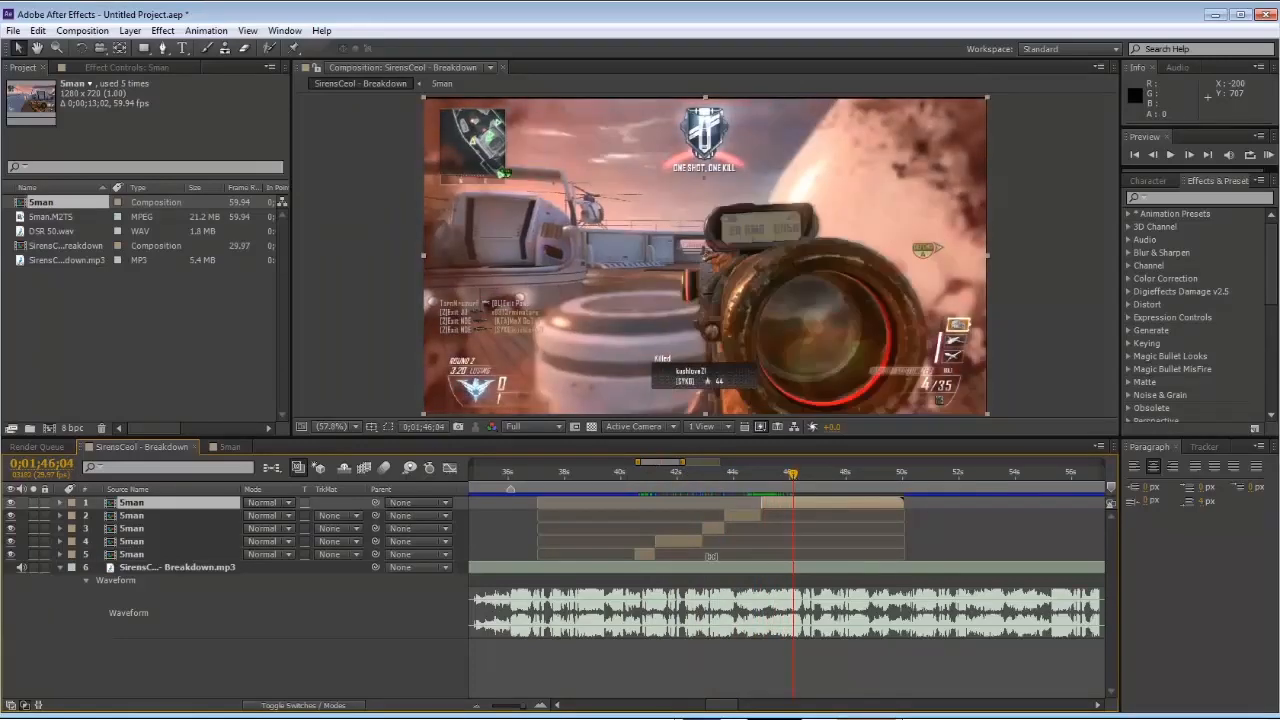
left_click(511, 474)
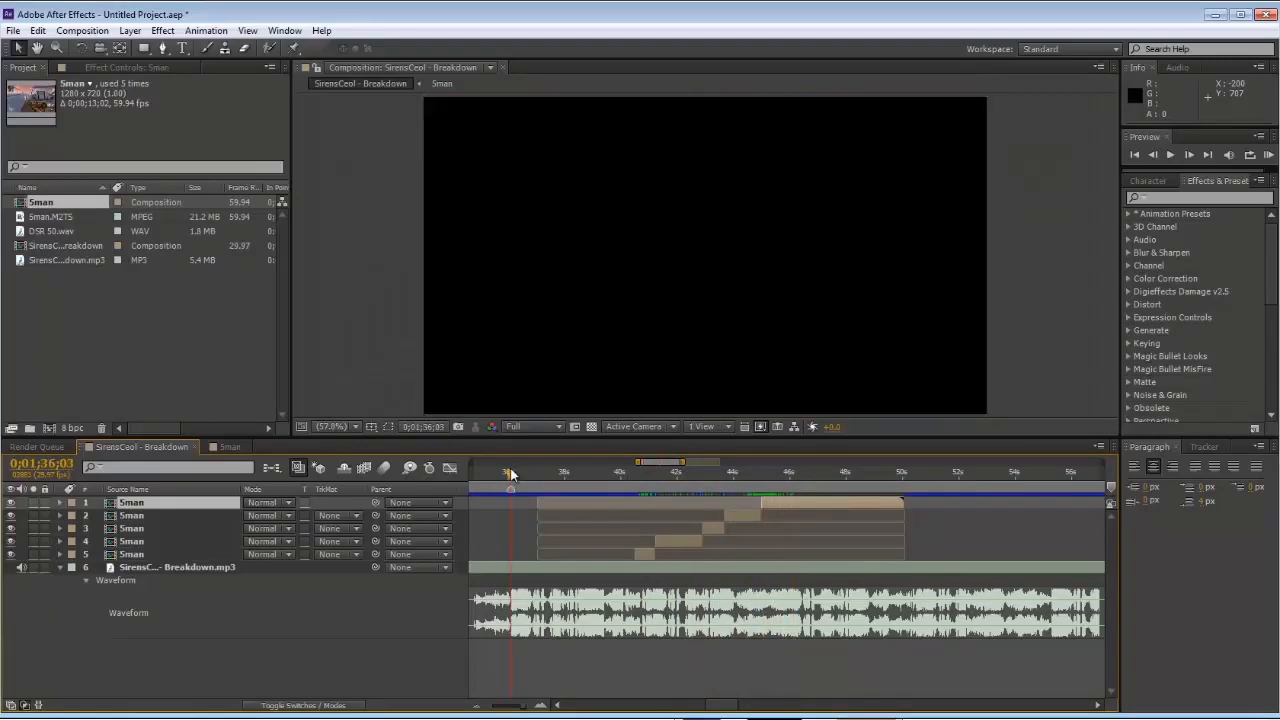
left_click(645, 554)
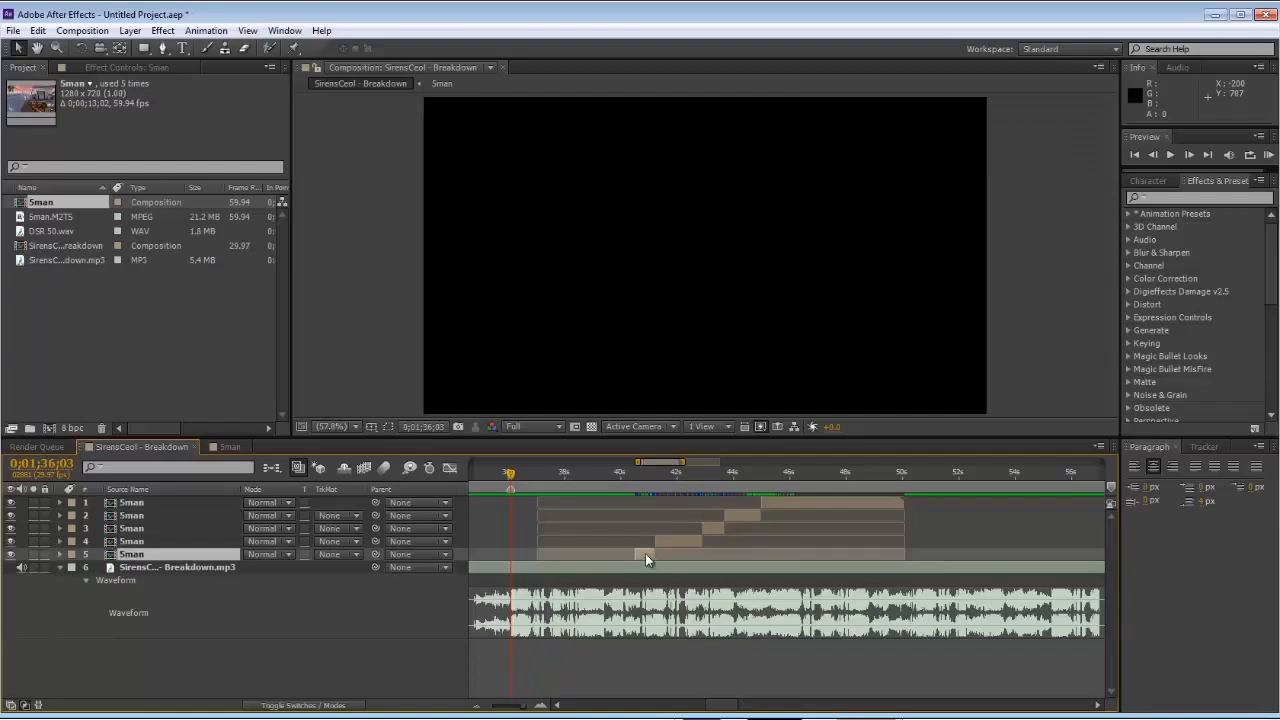
key("bracketright")
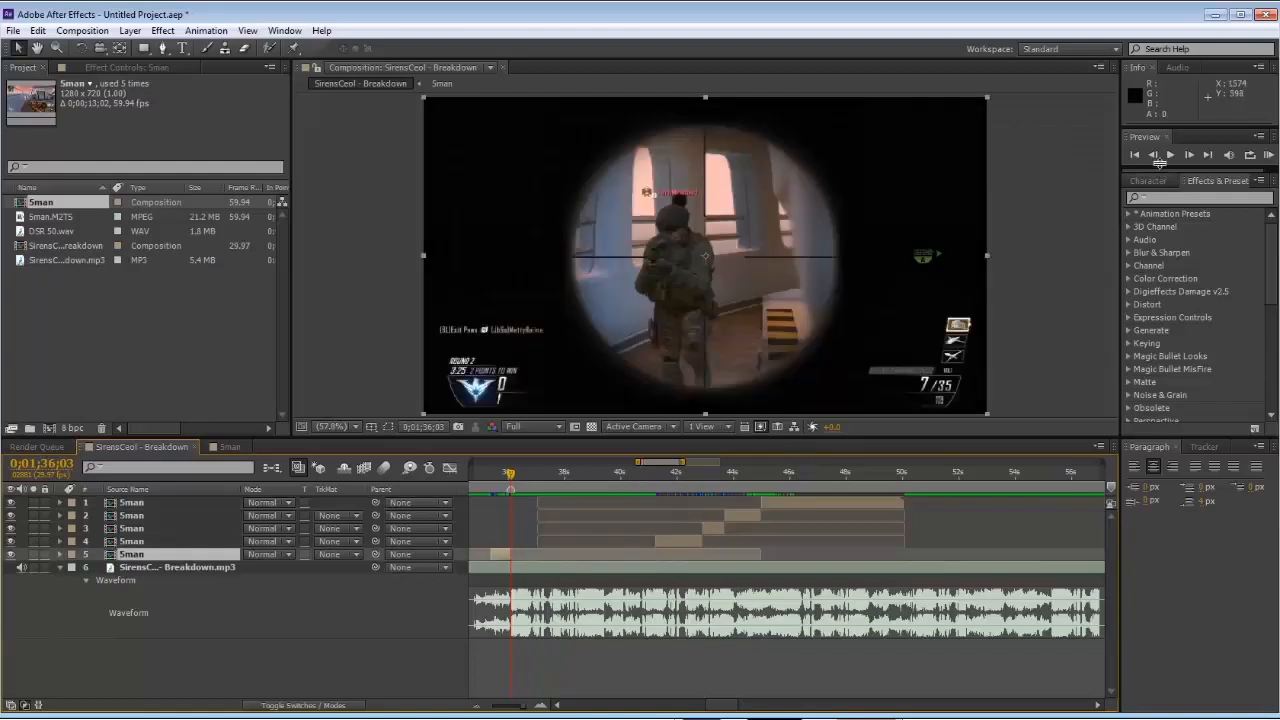
Step: Move the 5man segment on layer 4 so that it starts at the same beat, 0;01;36;03
key("Page_Up")
key("Page_Down")
left_click(674, 541)
key("bracketleft")
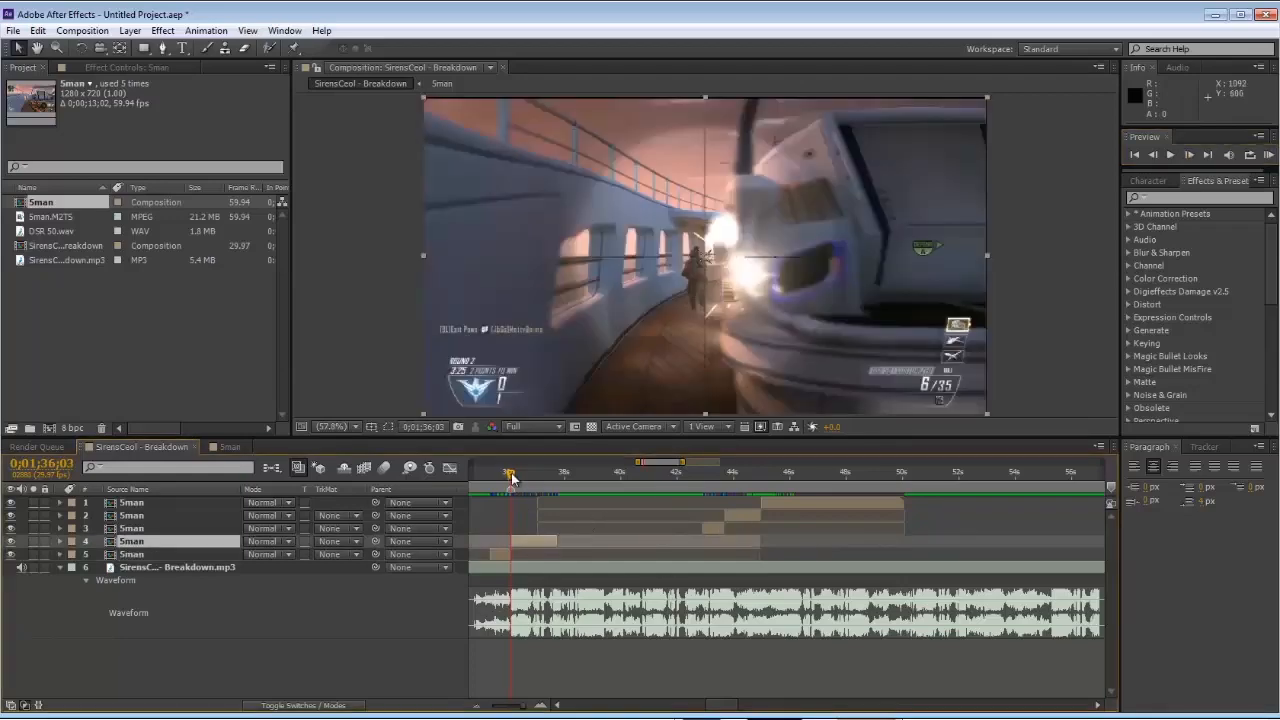
Step: Preview the music to find the following beat, mark it at 0;01;38;15, and start the layer 3 5man segment there
left_click_drag(510, 475, 552, 474)
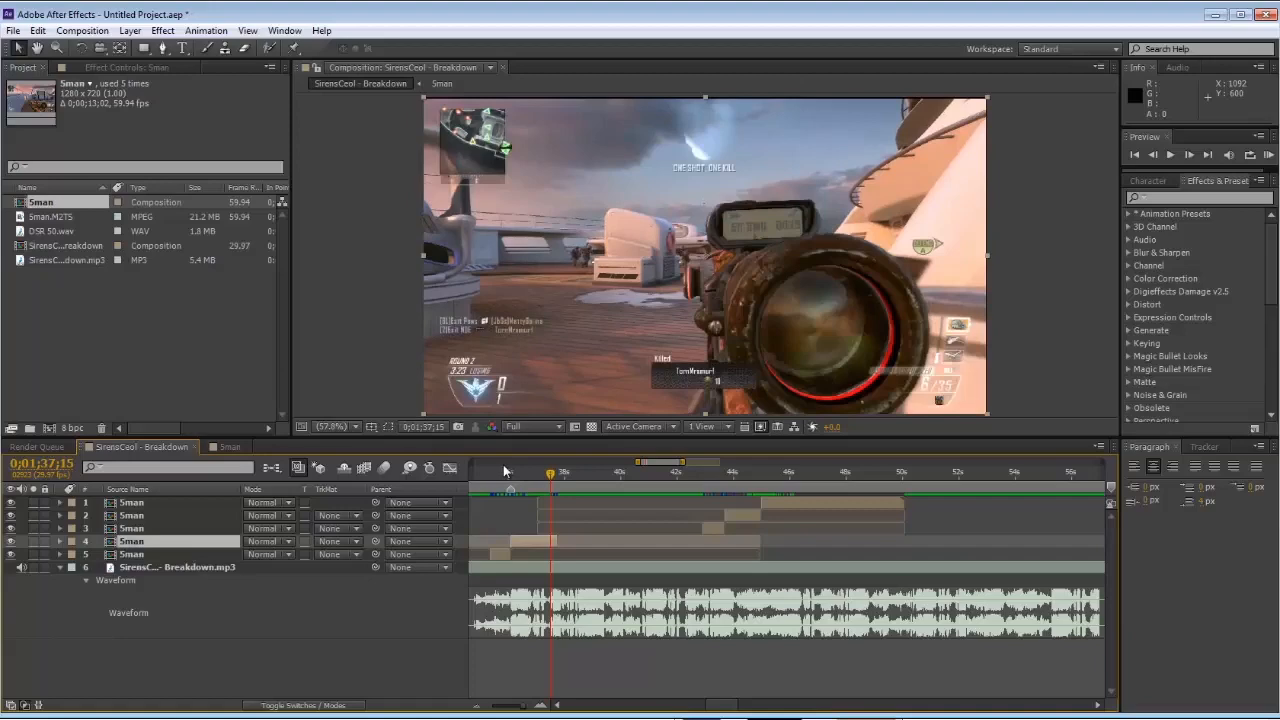
key("KP_0")
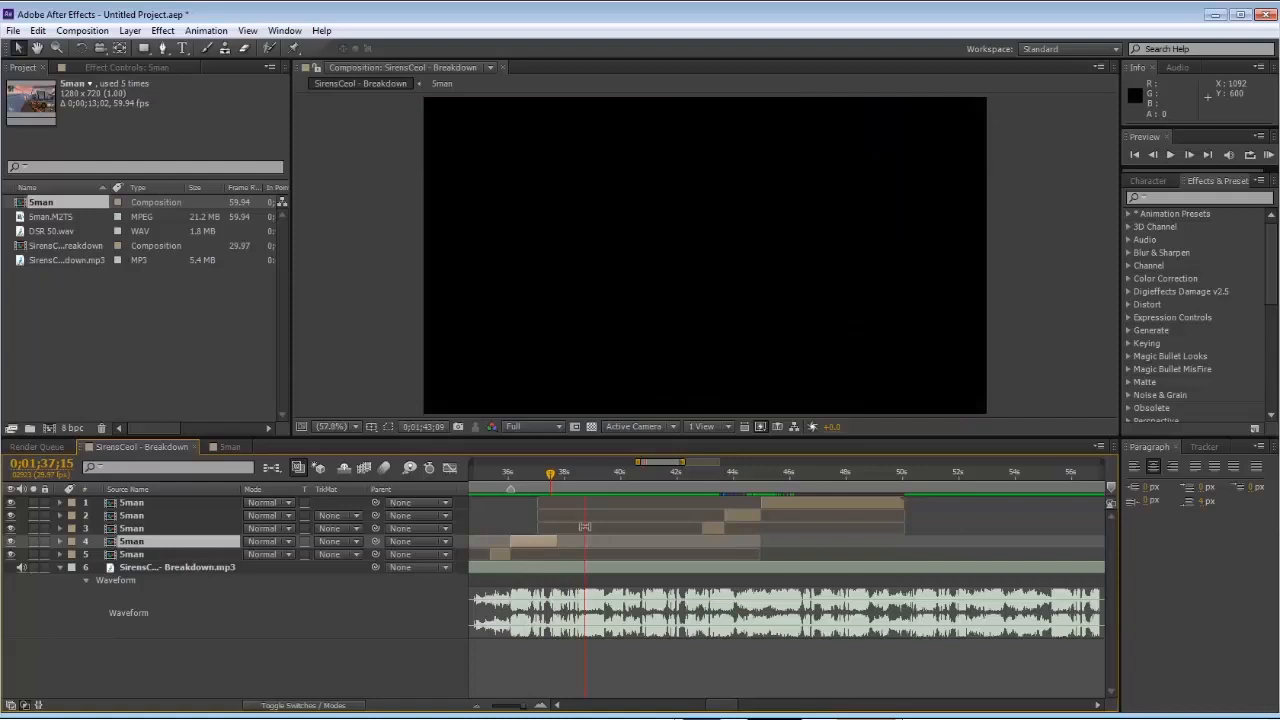
left_click(572, 470)
left_click_drag(574, 468, 578, 468)
left_click(806, 551)
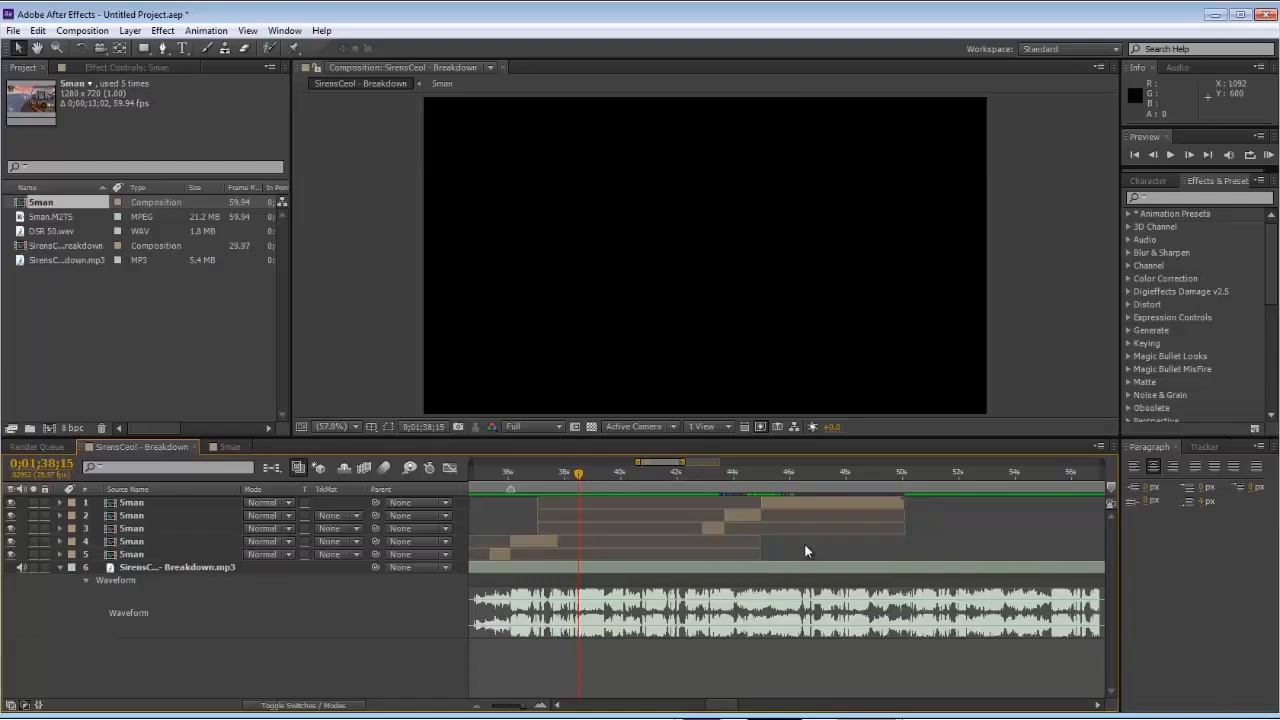
left_click(715, 525)
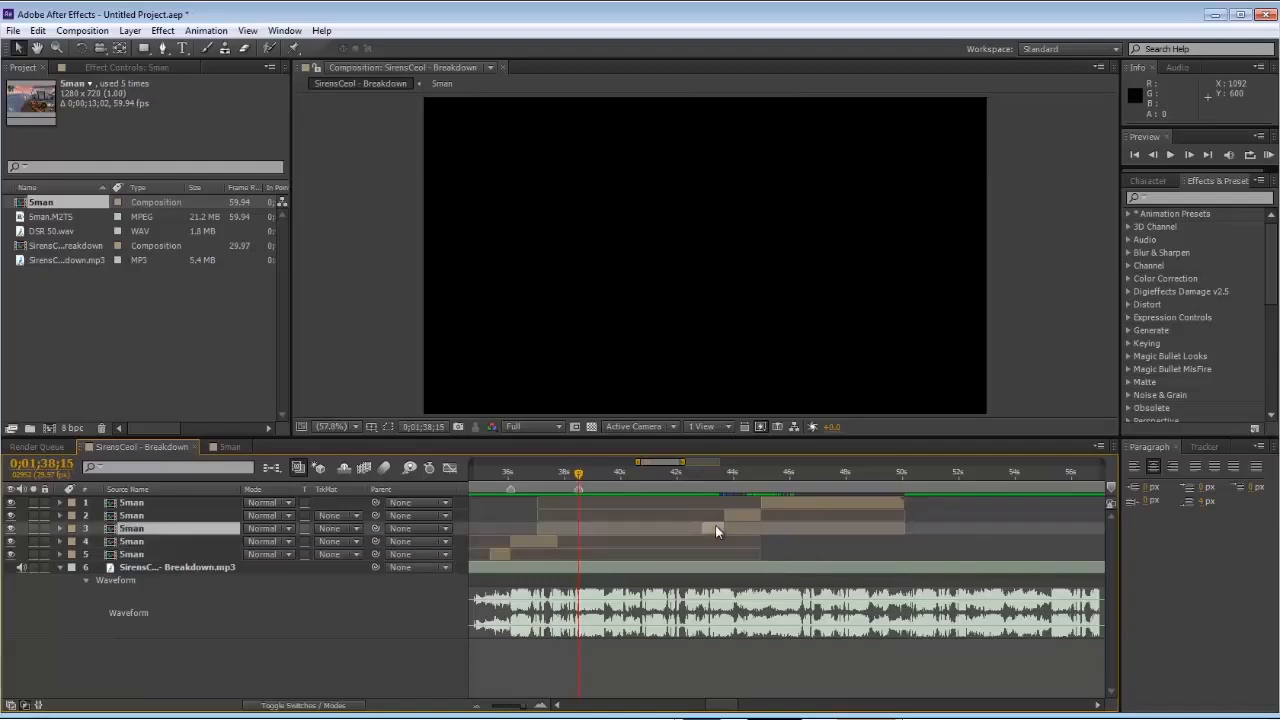
key("bracketleft")
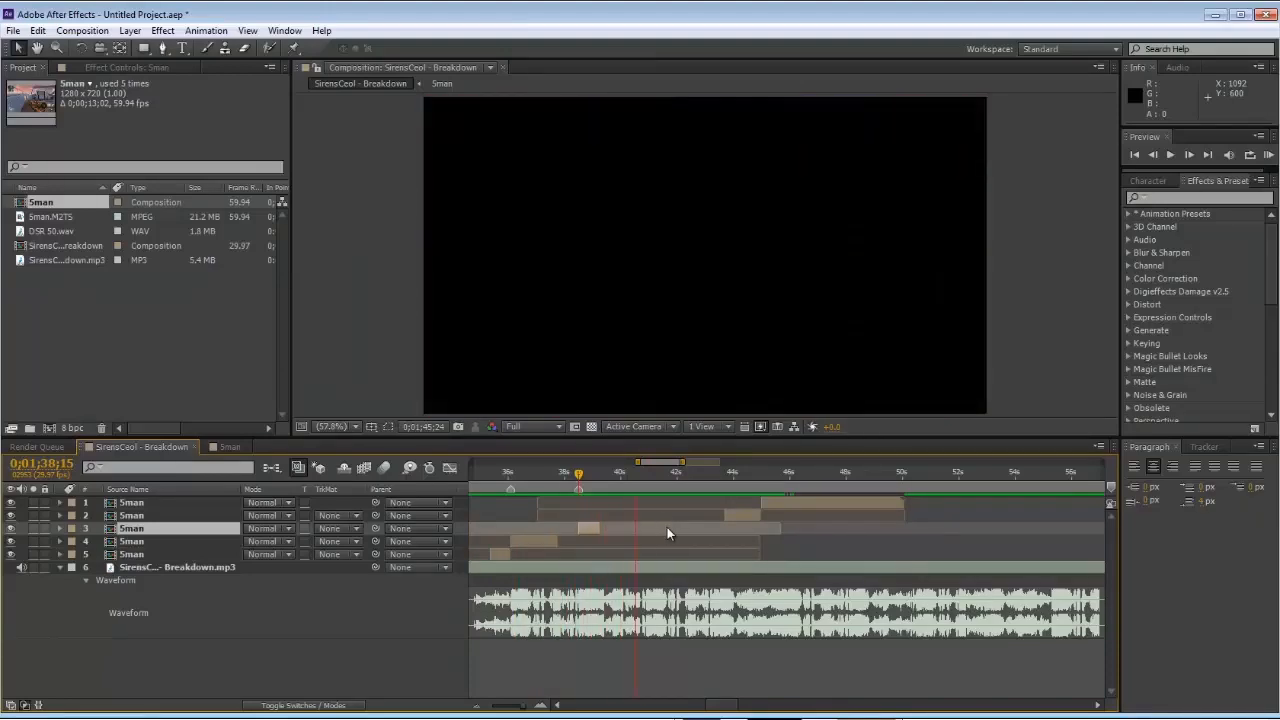
Step: Start the layer 2 5man segment on the beat at 0;01;40;27 and the layer 1 segment at 0;01;43;10
left_click_drag(597, 471, 639, 473)
left_click_drag(646, 479, 716, 478)
left_click(735, 520)
left_click(757, 502)
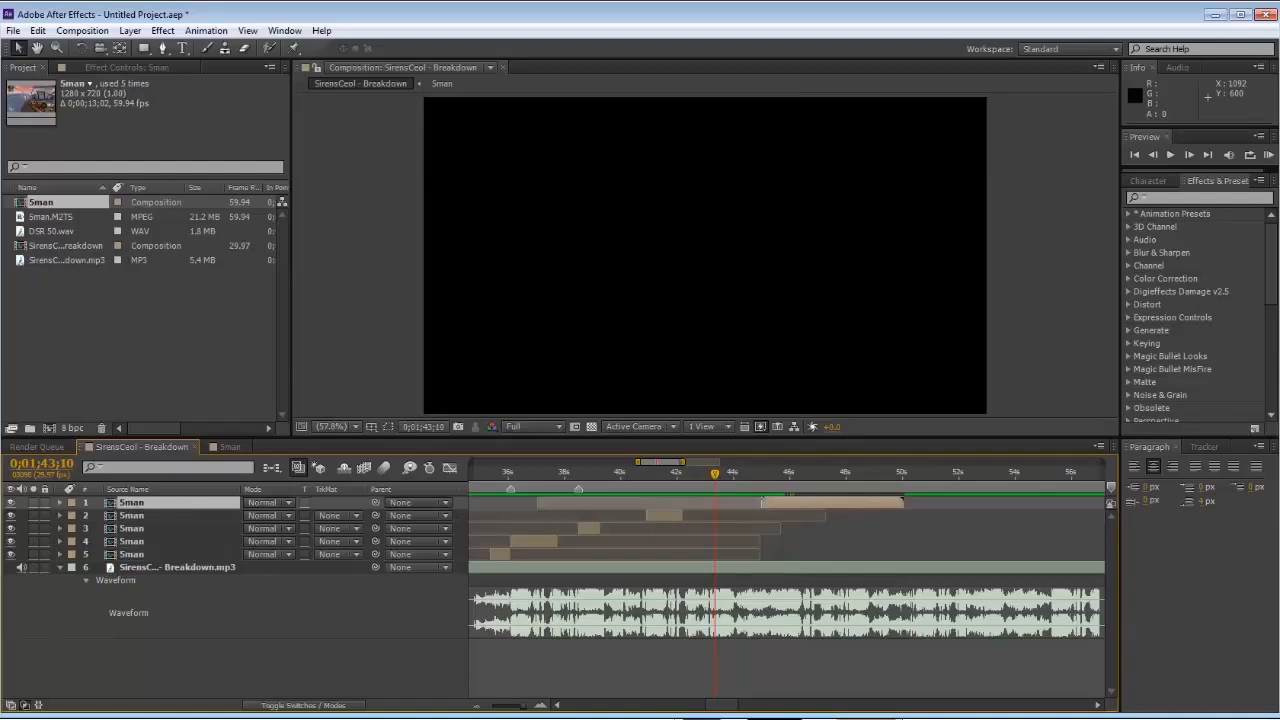
left_click_drag(770, 511, 723, 511)
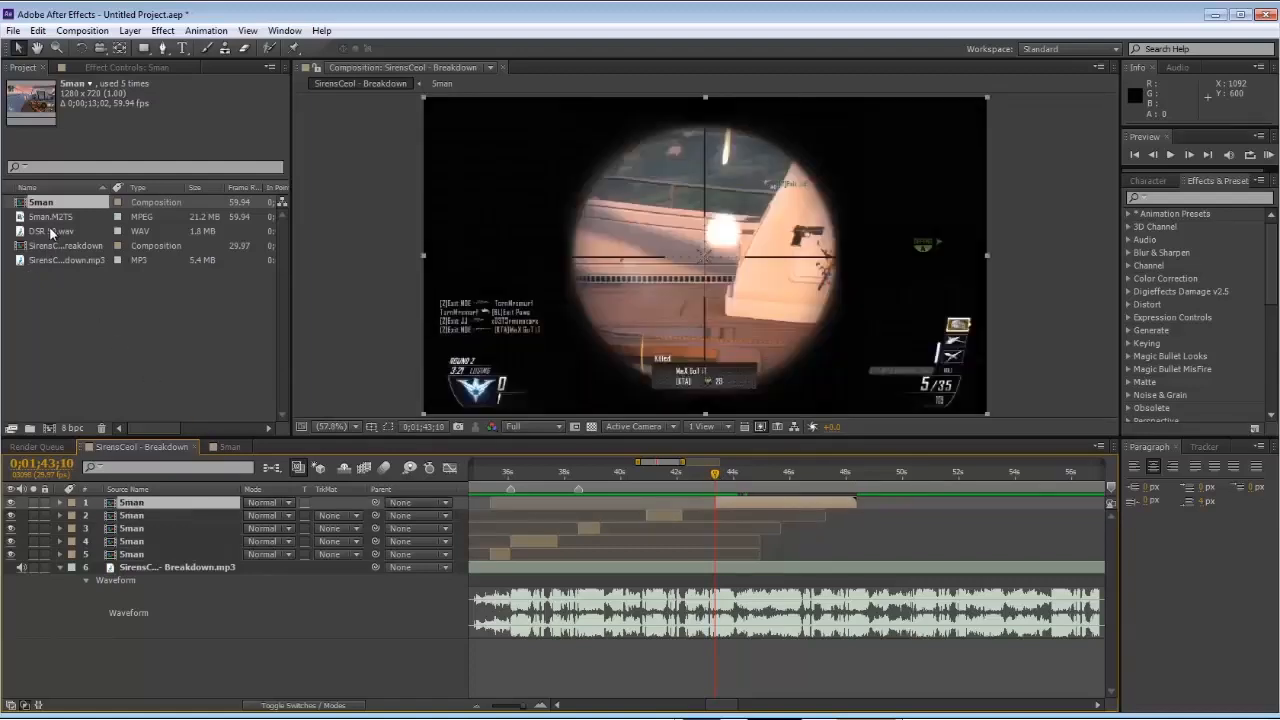
Step: Add DSR 50.wav to the composition, reveal its waveform, and trim its end at 0;01;39;28 so only the first gunshot remains
left_click_drag(52, 232, 614, 554)
key("l")
key("l")
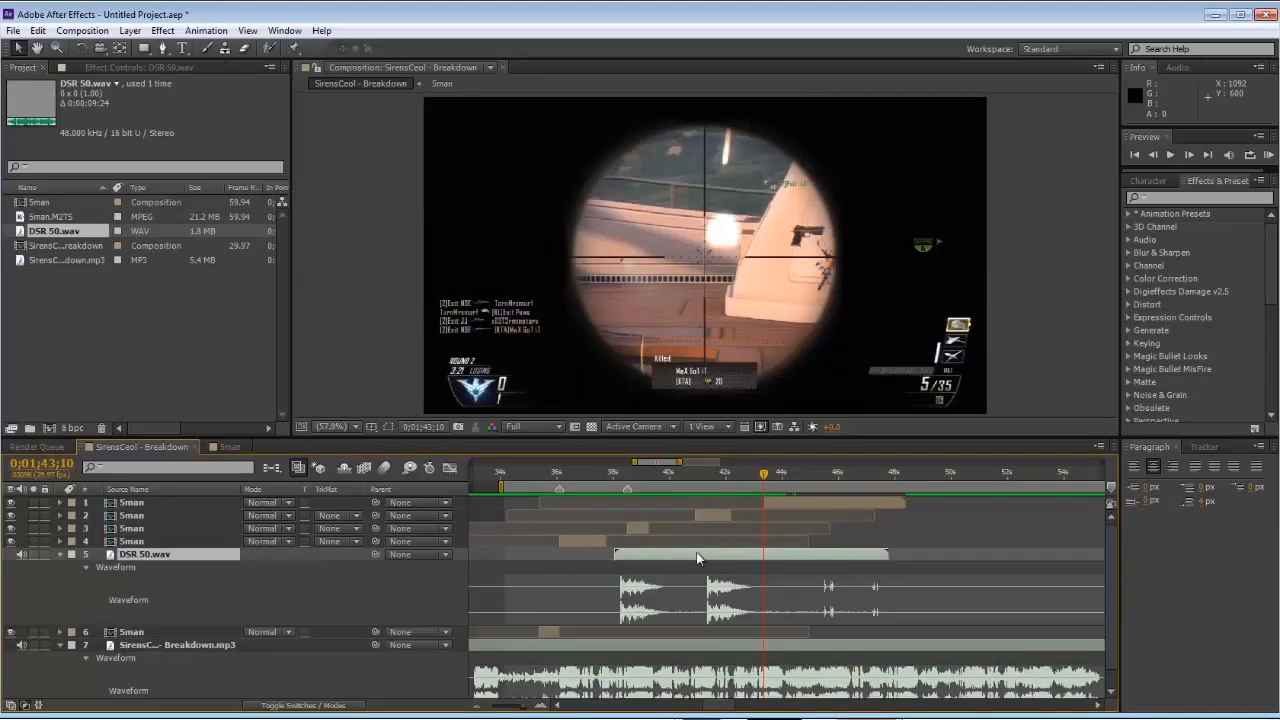
left_click(667, 471)
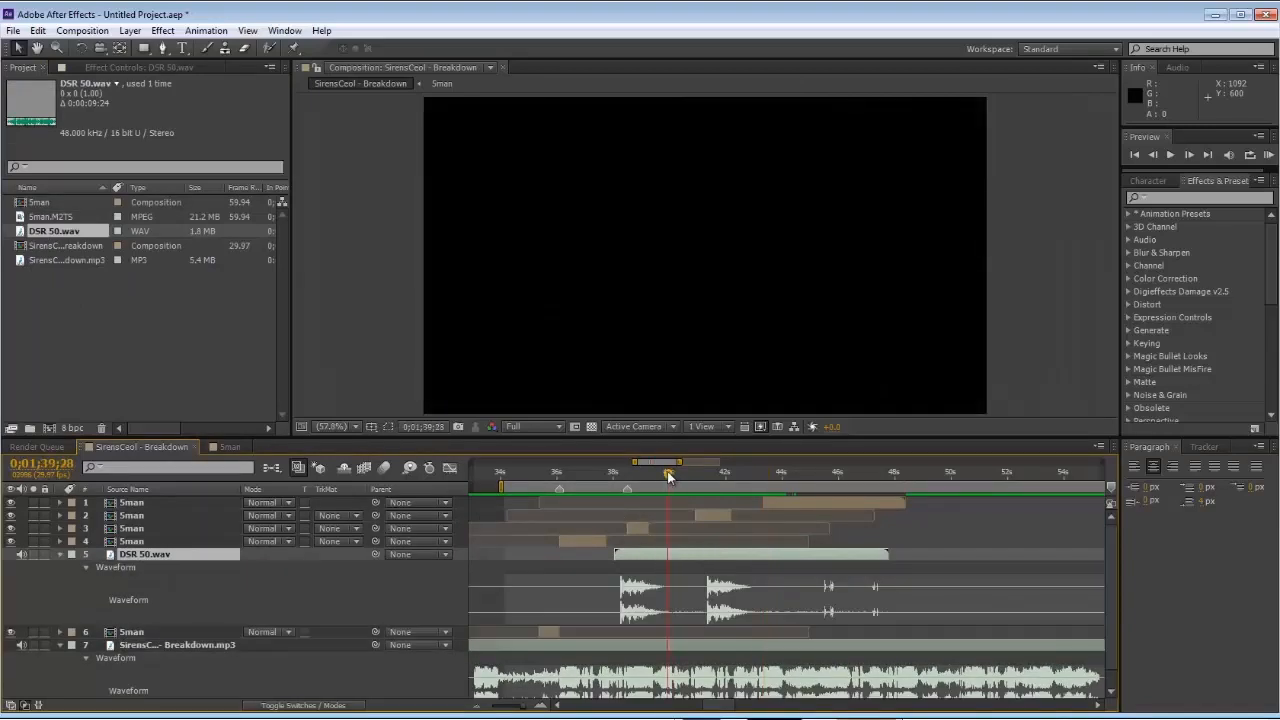
Step: Trim the start of the DSR 50.wav layer to the onset of the gunshot in its waveform, at 0;01;38;08
left_click(621, 469)
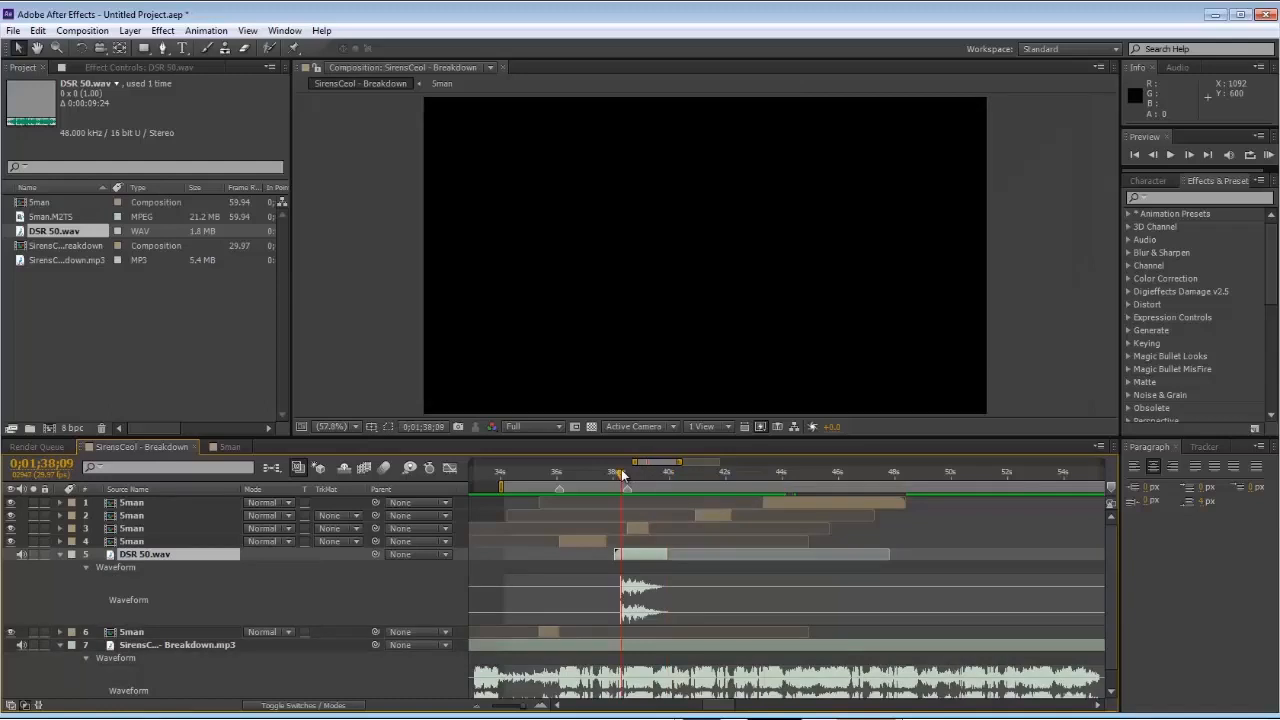
left_click(620, 469)
key("equal")
key("equal")
key("equal")
key("equal")
key("equal")
key("equal")
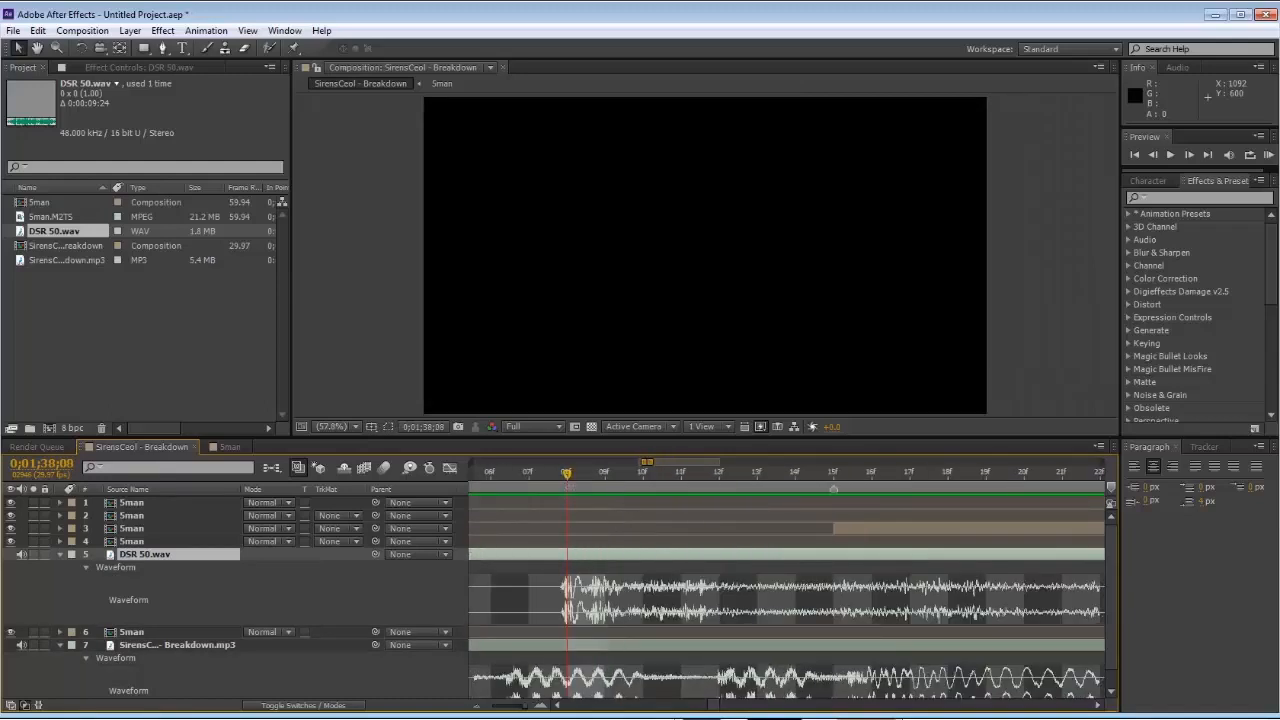
key("alt+bracketleft")
key("minus")
key("minus")
key("minus")
key("minus")
key("minus")
key("minus")
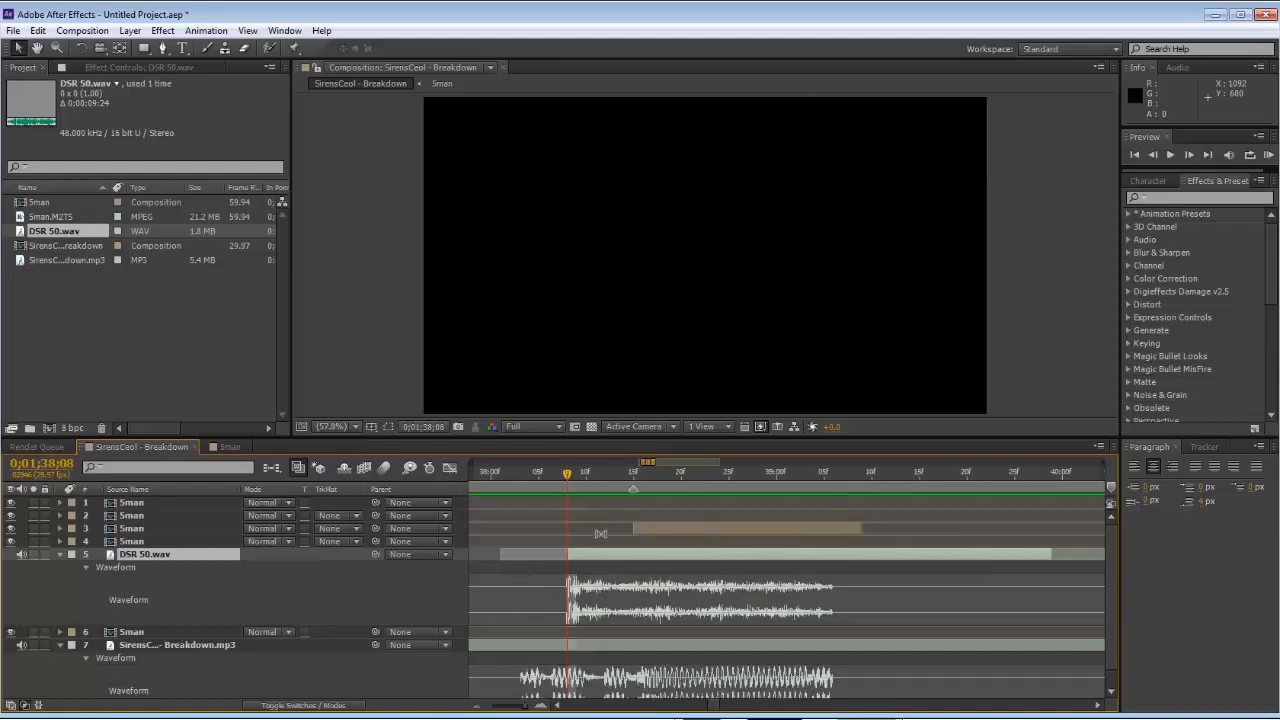
Step: Move the trimmed DSR 50.wav layer so that it starts on the first beat, at 0;01;36;03
left_click_drag(656, 468, 653, 467)
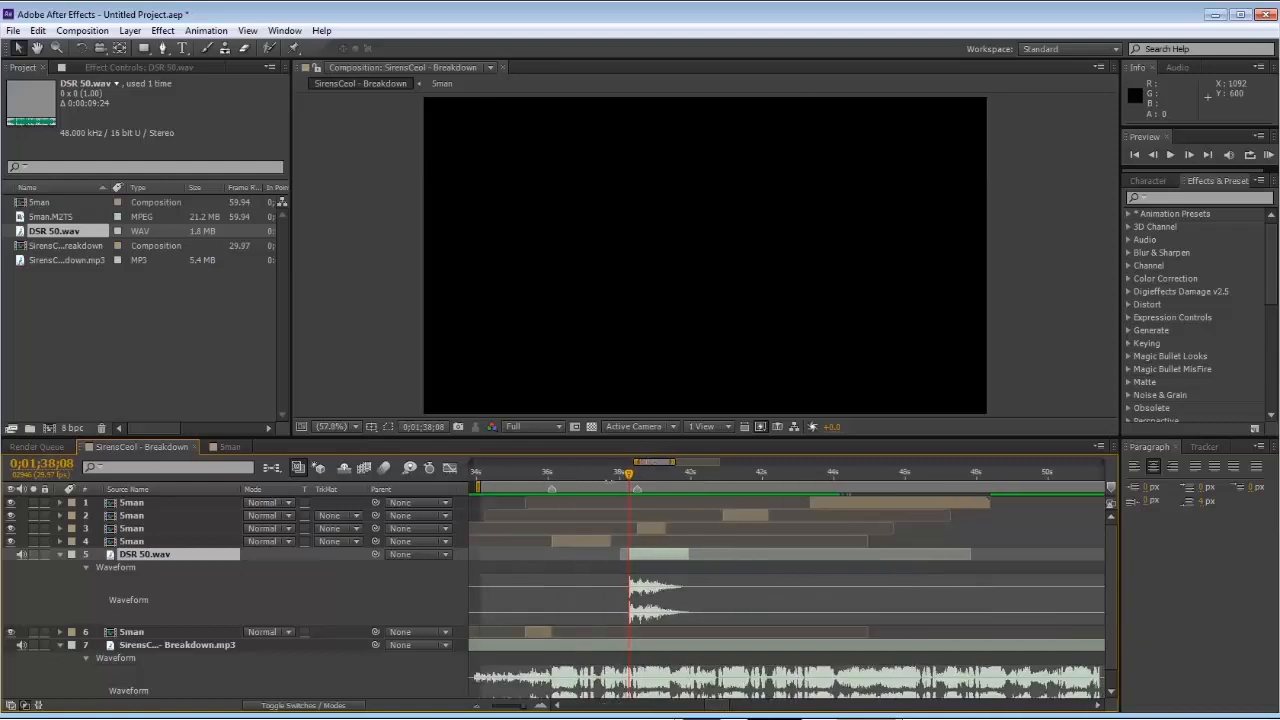
left_click(550, 472)
key("bracketleft")
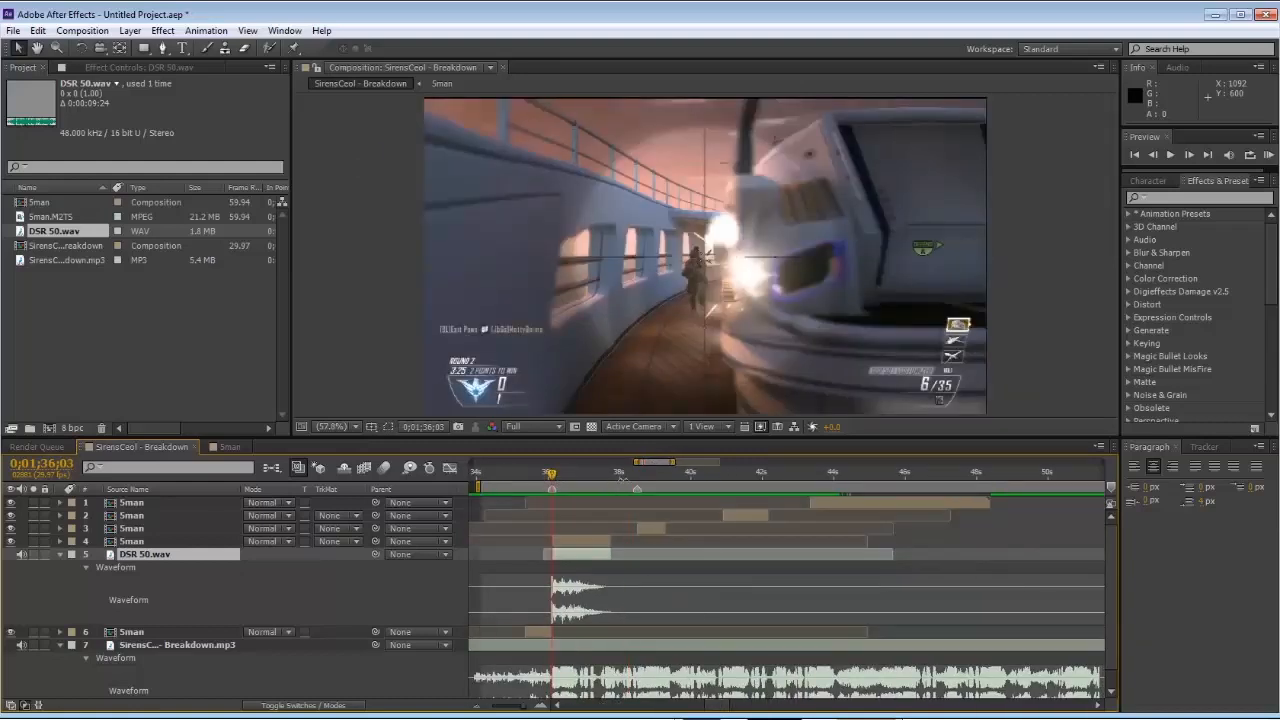
Step: Duplicate the DSR 50.wav layer and start the copy on the second beat marker, at 0;01;38;15
left_click(636, 472)
left_click_drag(636, 470, 638, 470)
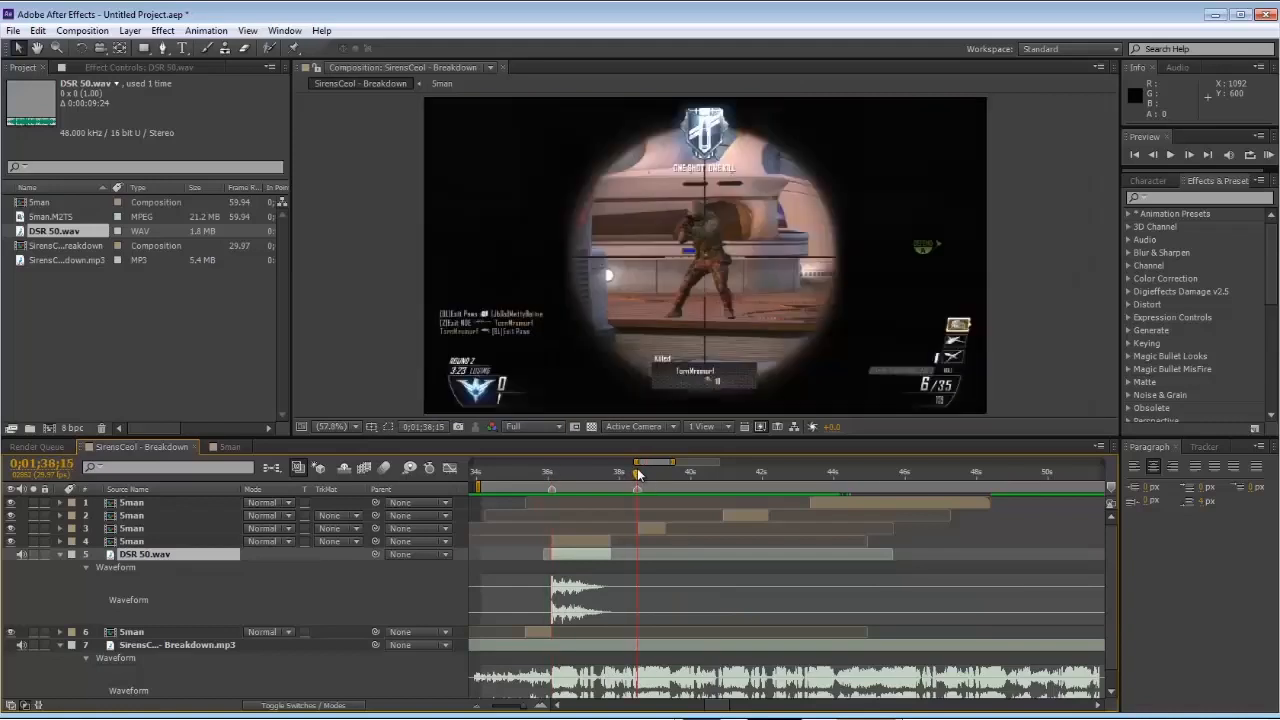
key("ctrl+d")
key("bracketleft")
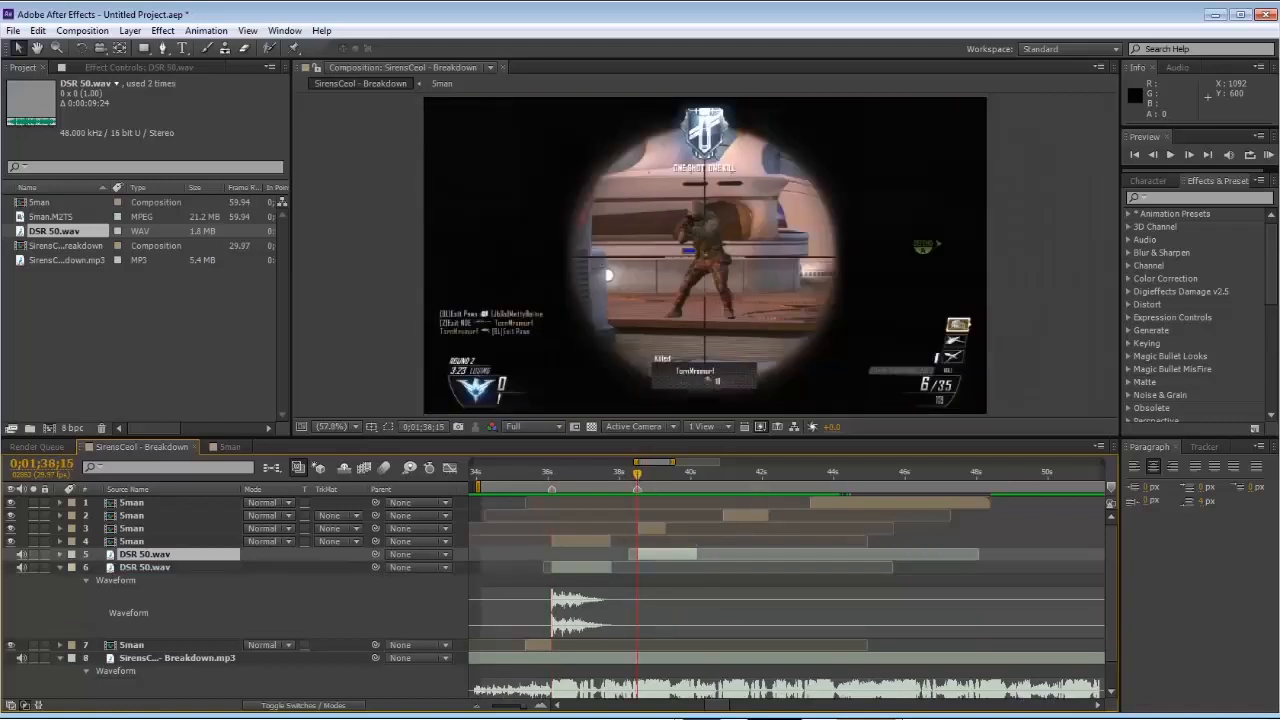
Step: Duplicate the gunshot sound layer again and start the copy with the layer 2 5man segment, at 0;01;40;27
left_click(723, 473)
left_click(724, 474)
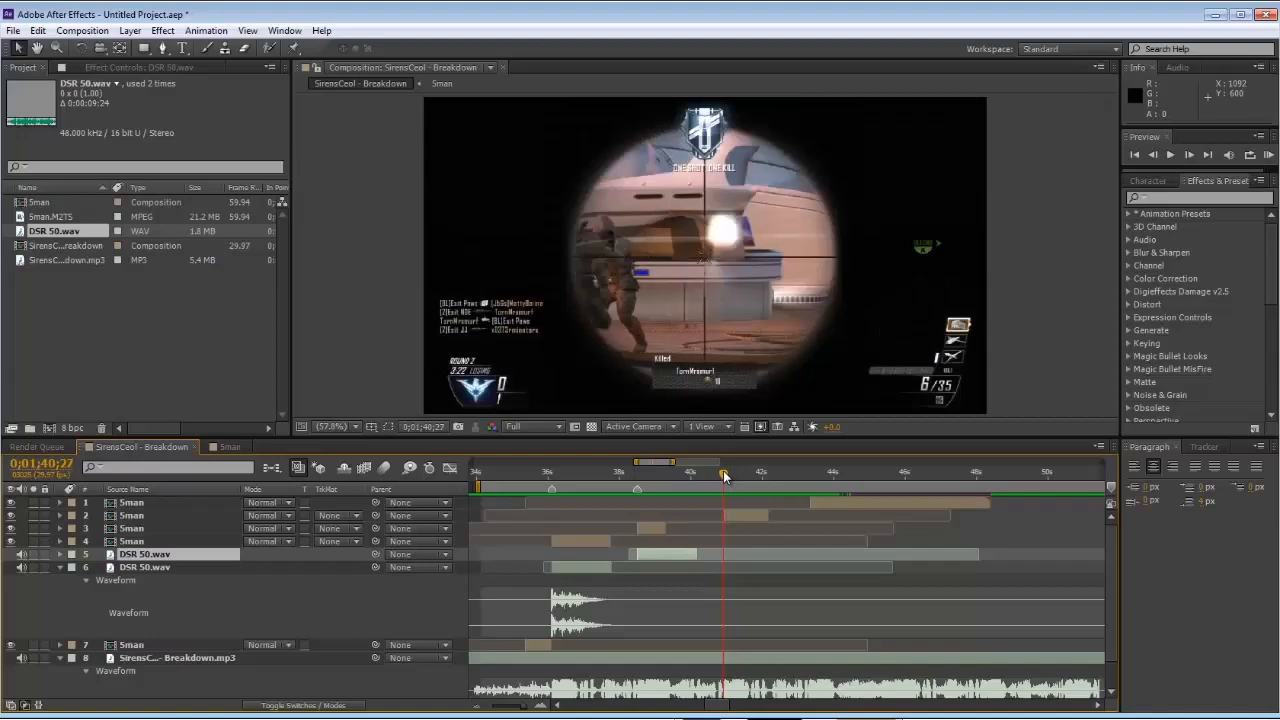
key("ctrl+d")
key("bracketleft")
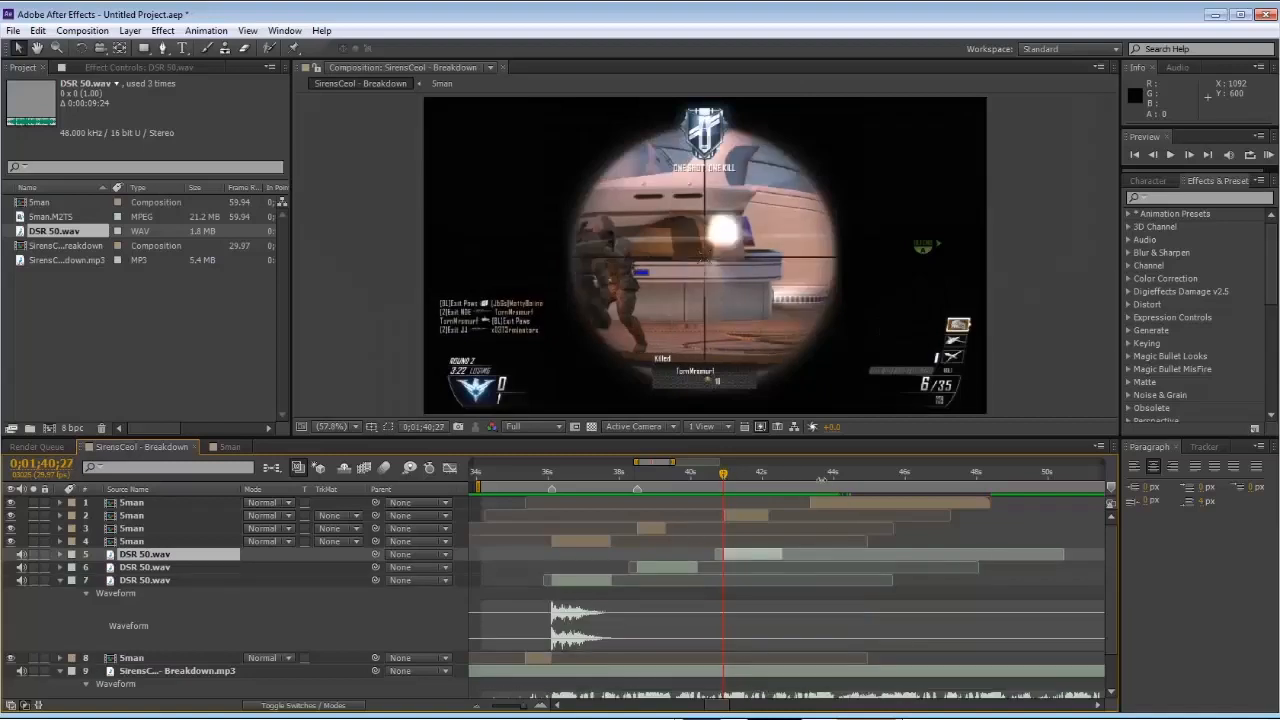
Step: Create a fourth DSR 50.wav layer by duplication and start it with the topmost 5man segment, at 0;01;43;10
left_click(809, 471)
key("ctrl+d")
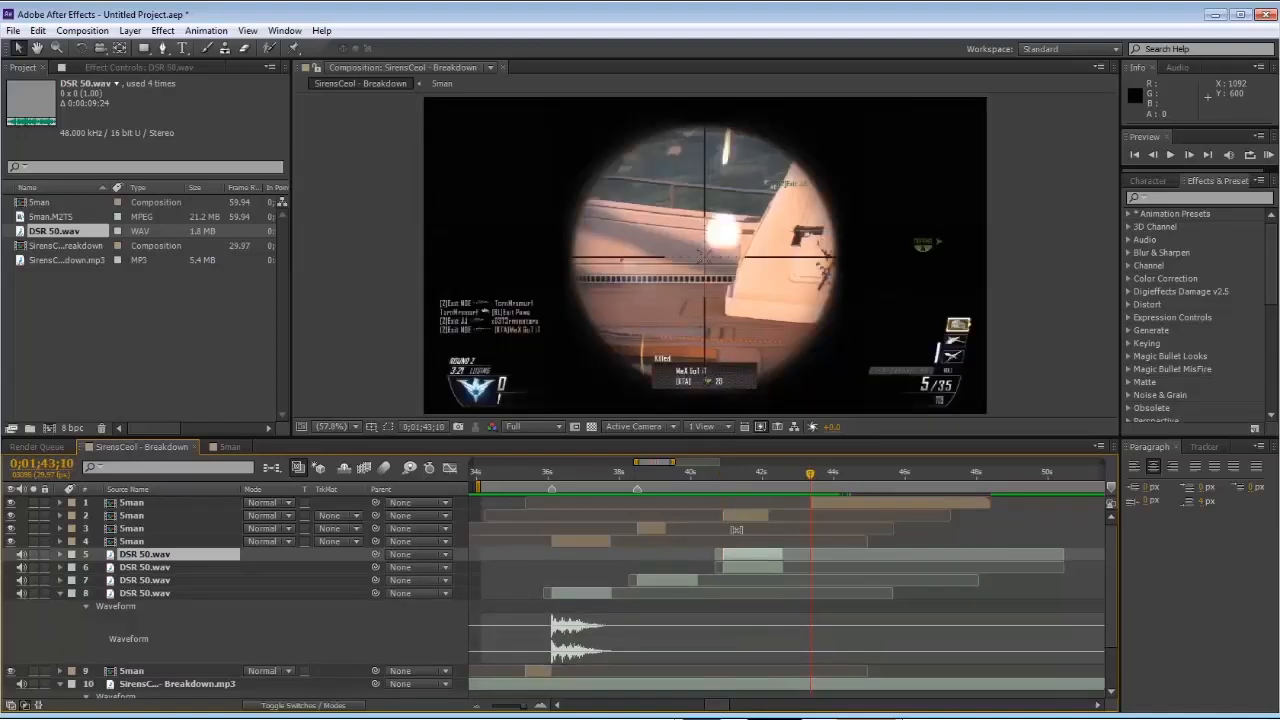
key("bracketleft")
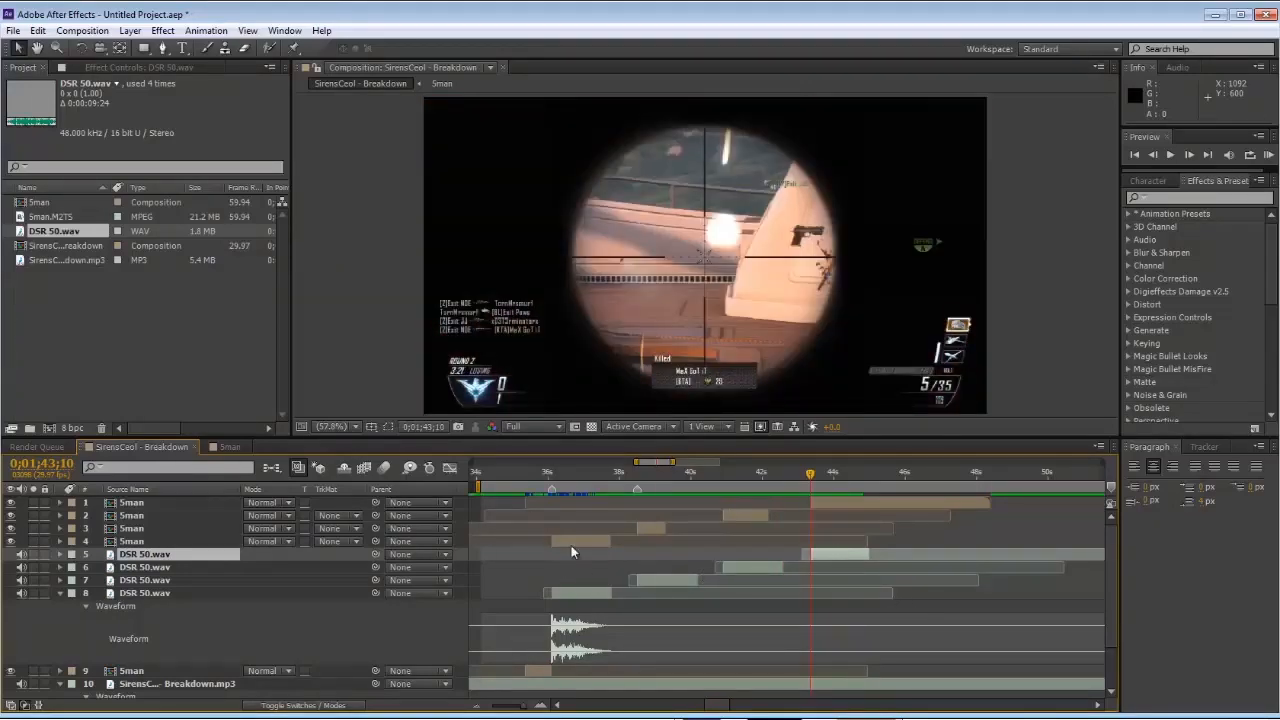
Step: Delete the beat markers from the composition's time ruler
right_click(554, 490)
right_click(553, 489)
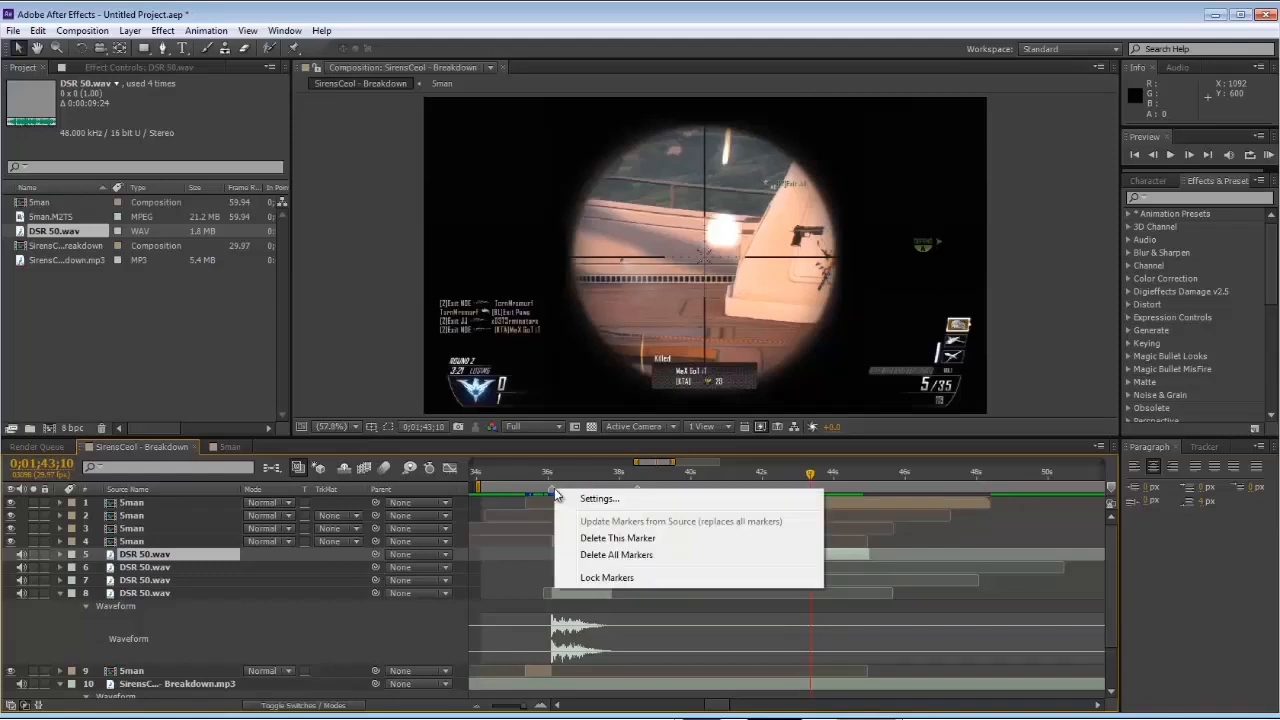
left_click(617, 539)
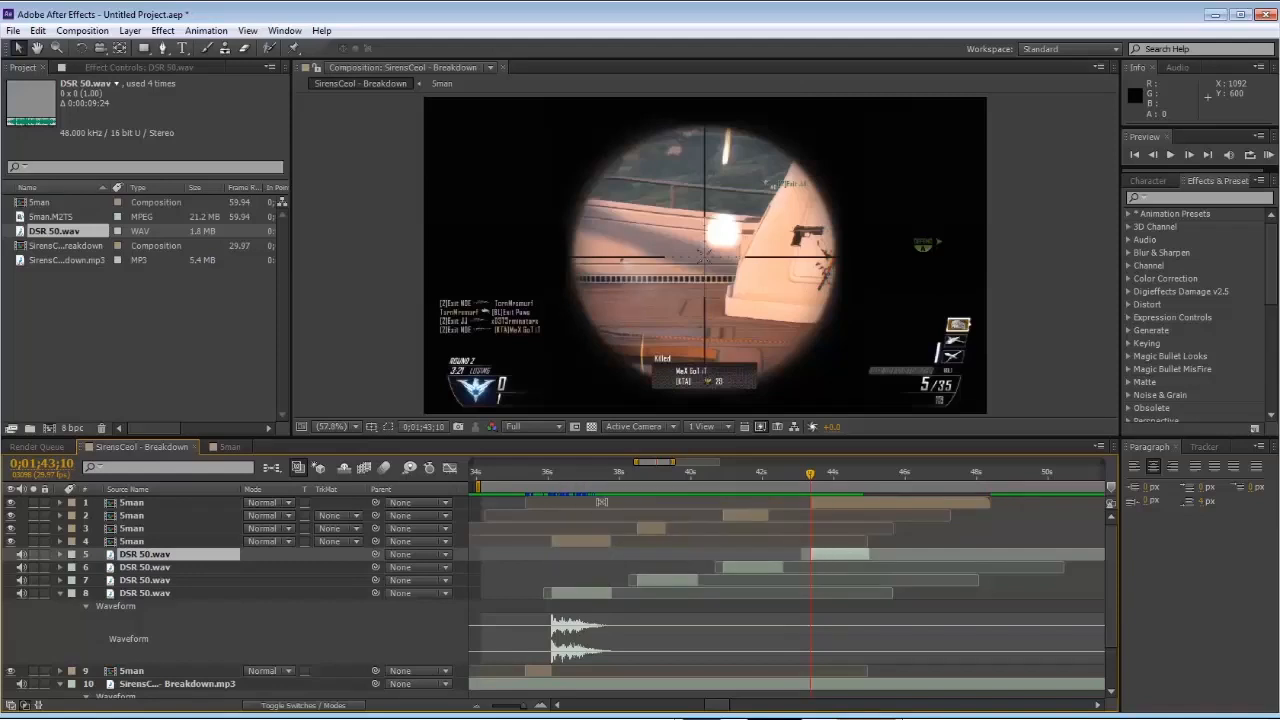
Step: Collapse the bottommost DSR 50.wav layer's waveform and move the 5man layer below it up above all the DSR 50.wav layers
scroll(631, 555, "down", 2)
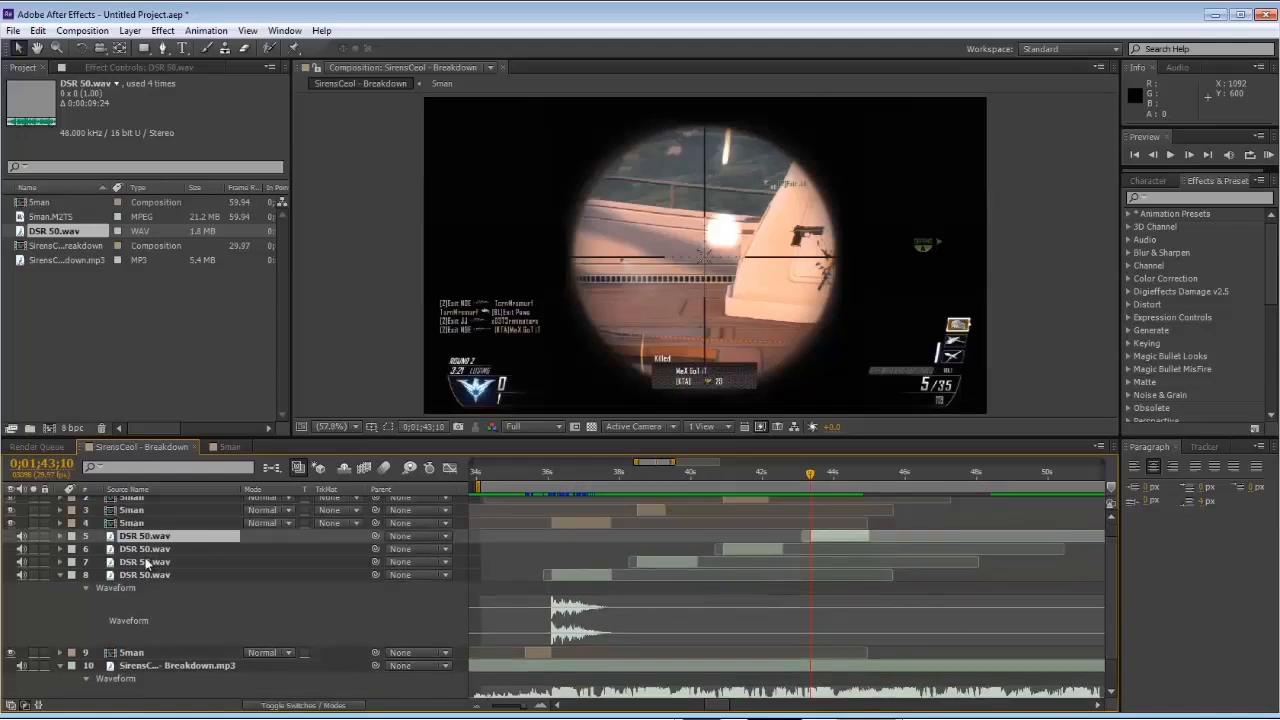
left_click(59, 575)
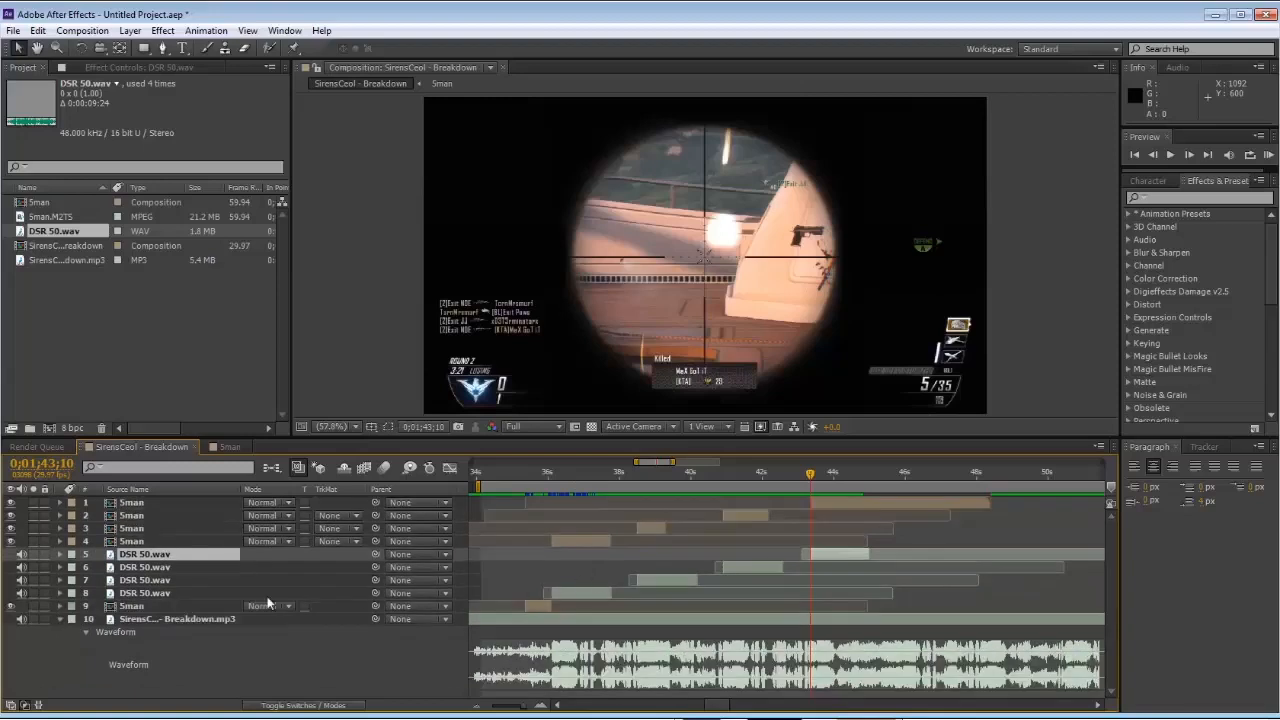
left_click_drag(134, 607, 135, 554)
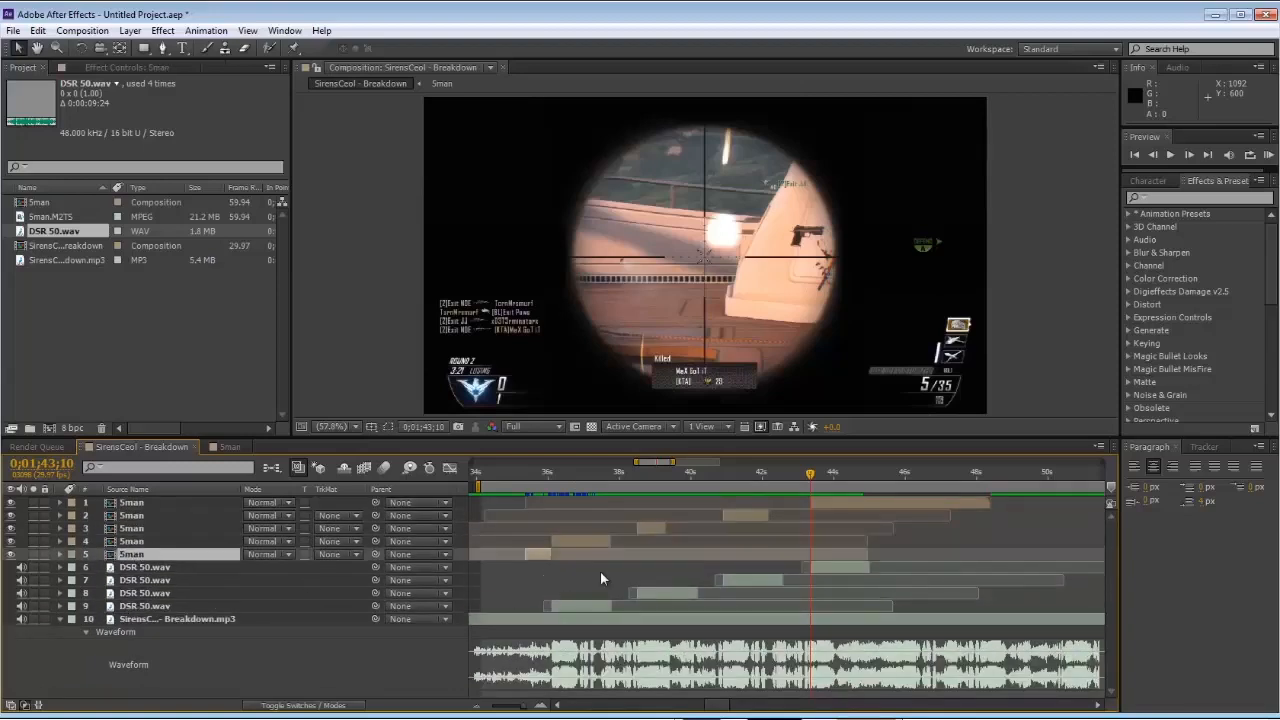
Step: Set the work area from 0;01;35;27 to 0;01;38;12 and RAM preview the first synced shot with its sound
key("=")
key("=")
key("-")
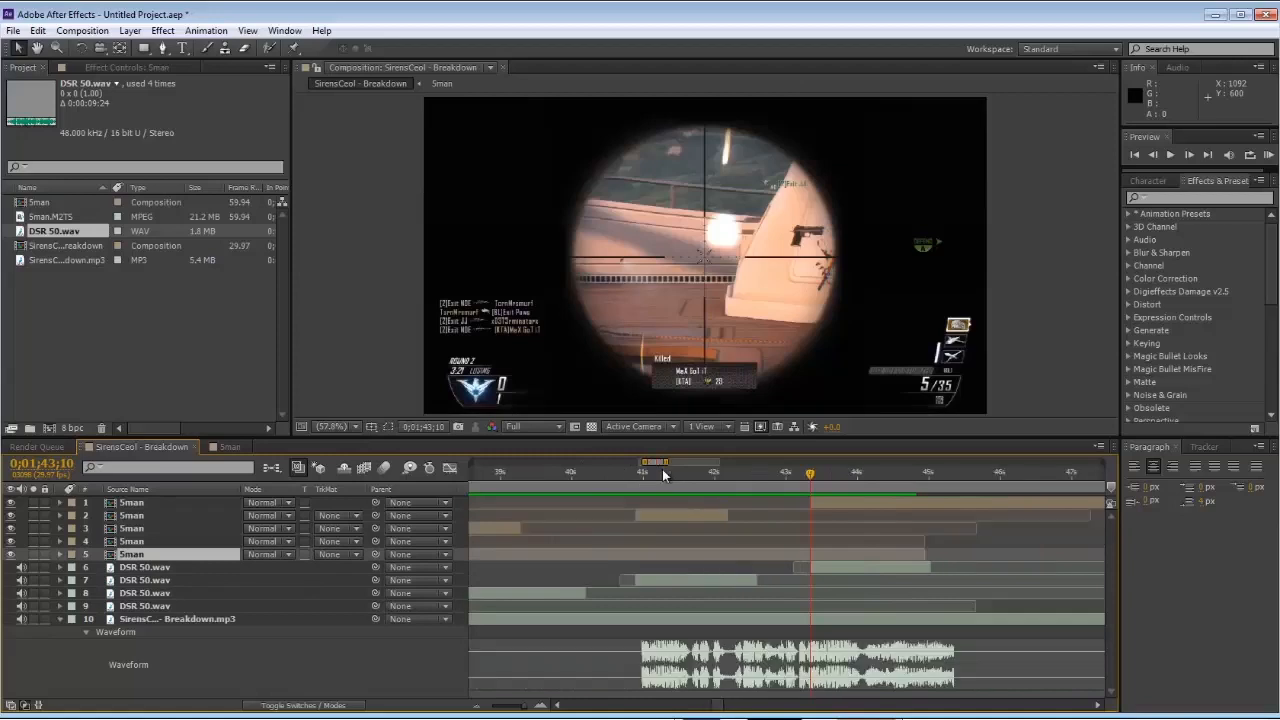
left_click_drag(652, 468, 624, 476)
left_click(597, 472)
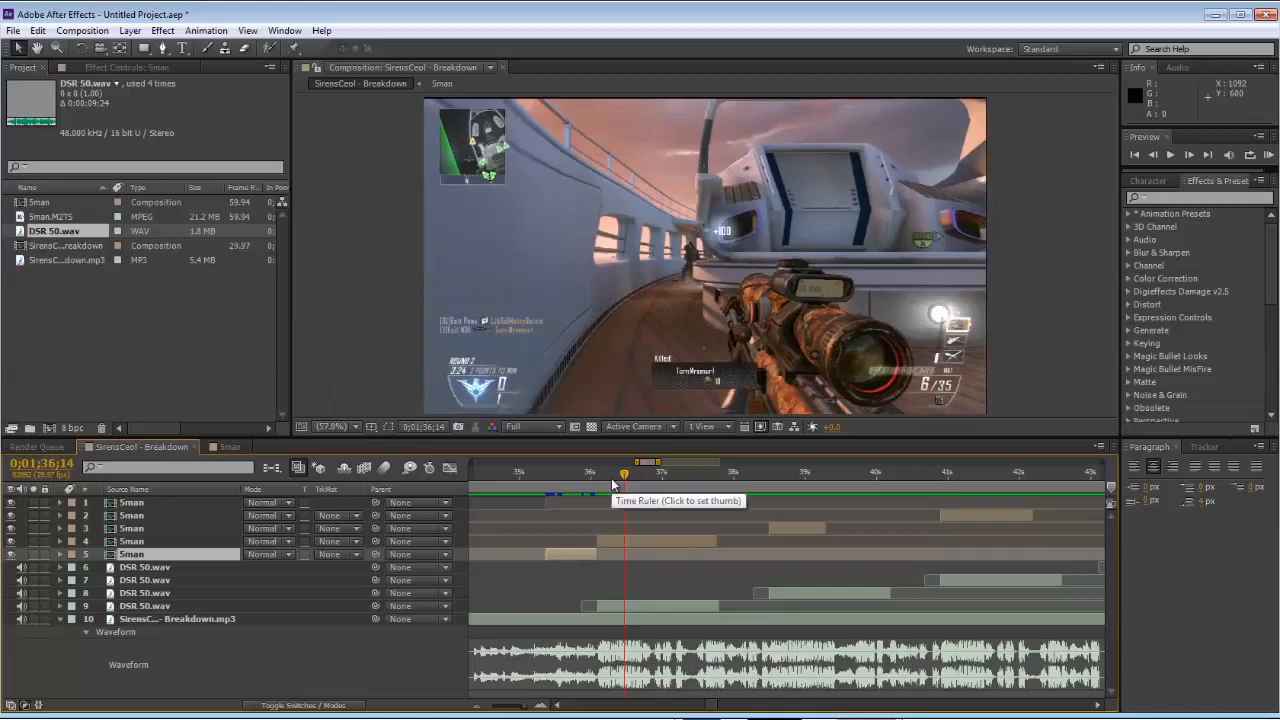
left_click(584, 474)
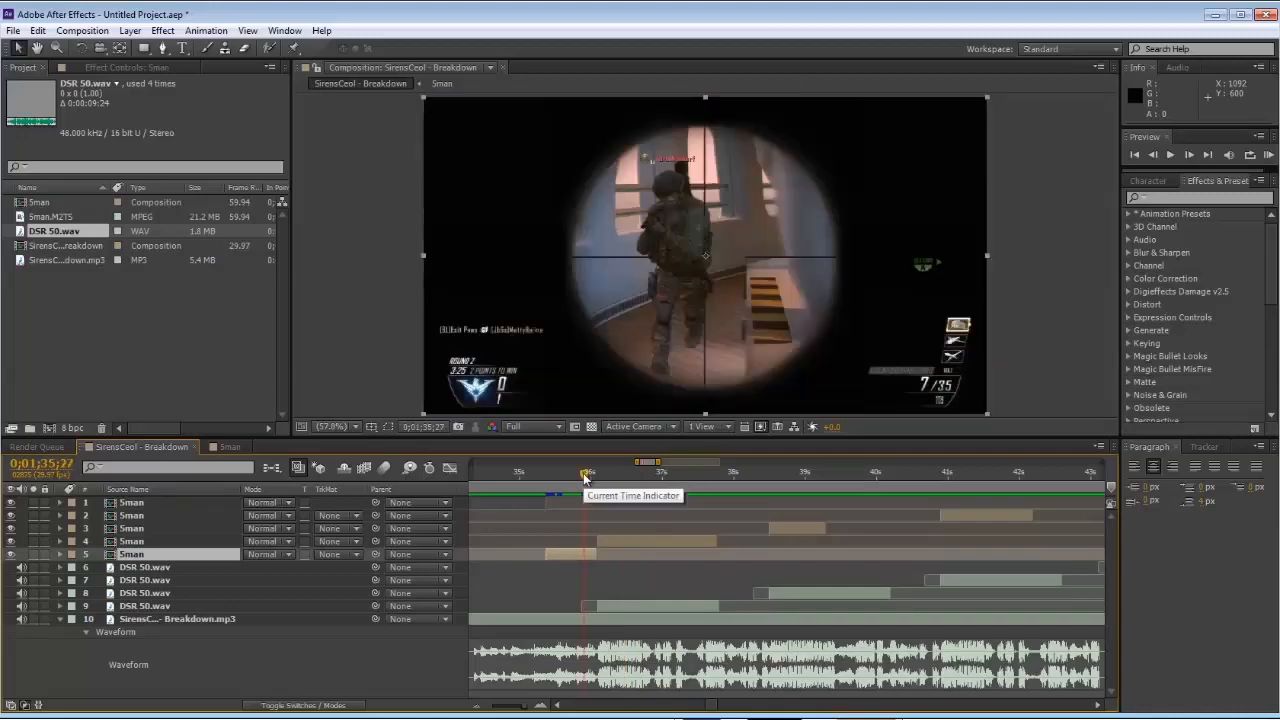
left_click(760, 475)
key("n")
key("KP_0")
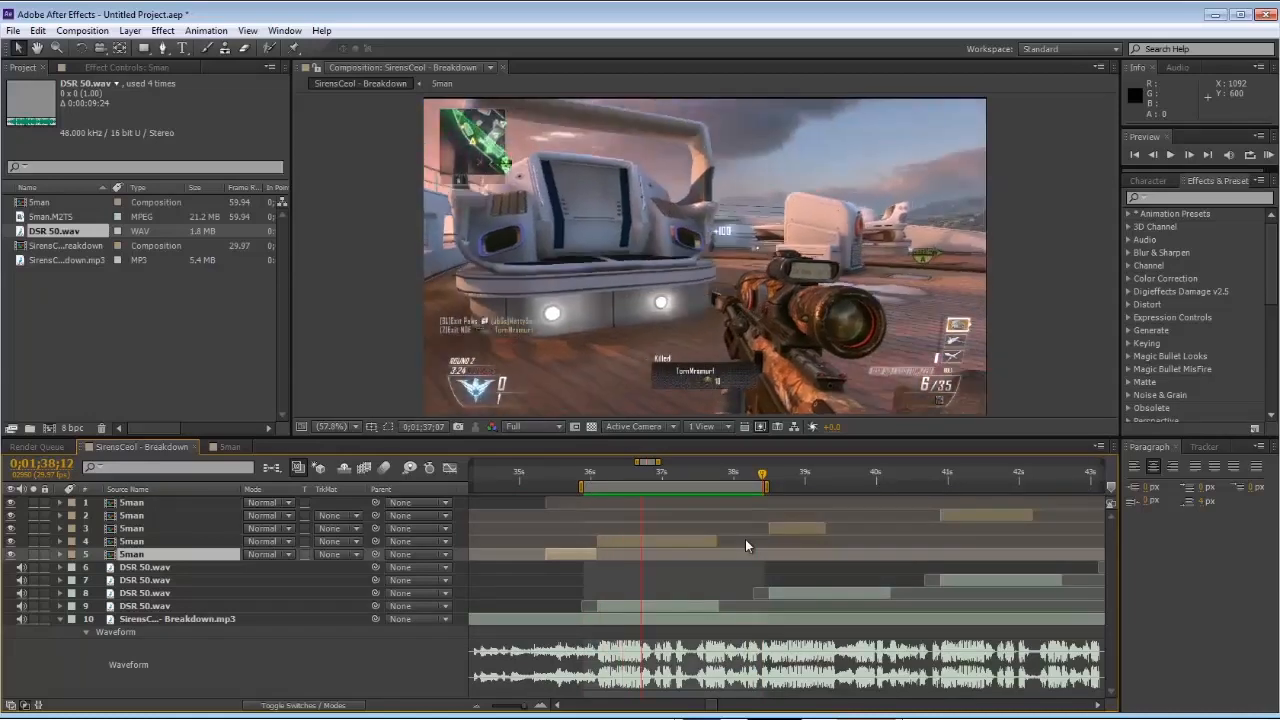
key("space")
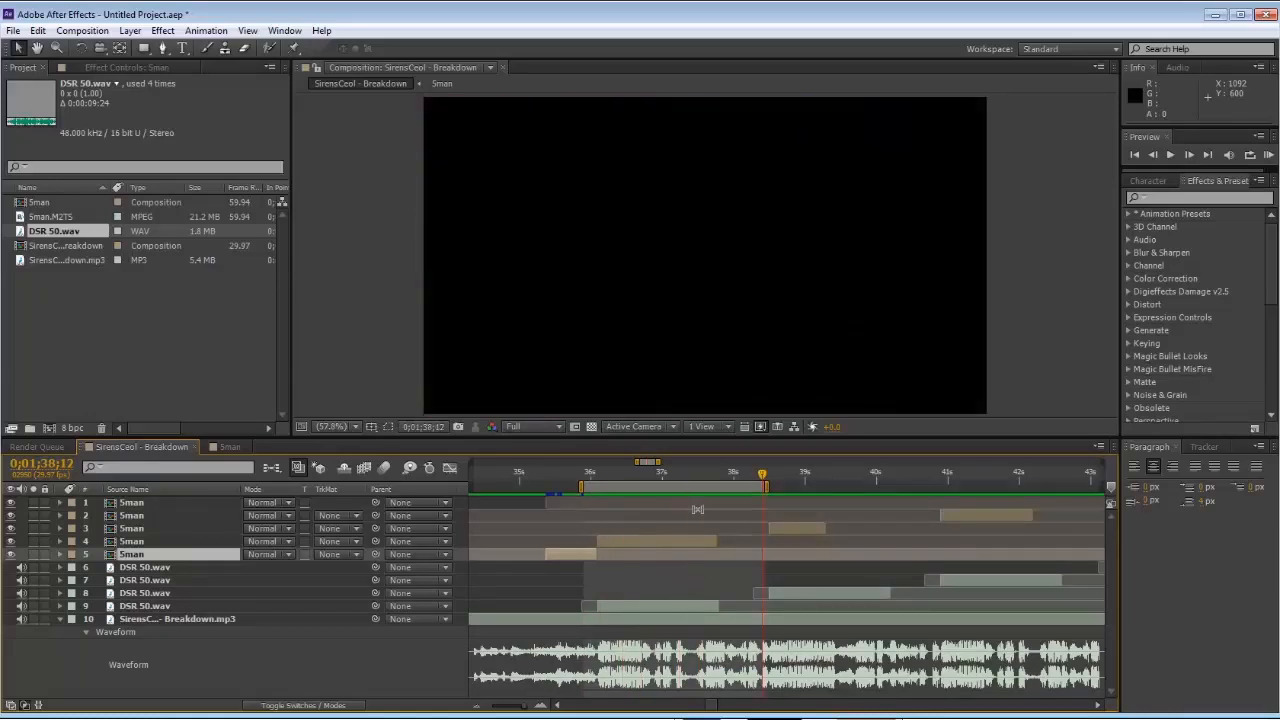
Step: Replay the RAM preview of the current work area to listen for the beats following the first shot
key("KP_0")
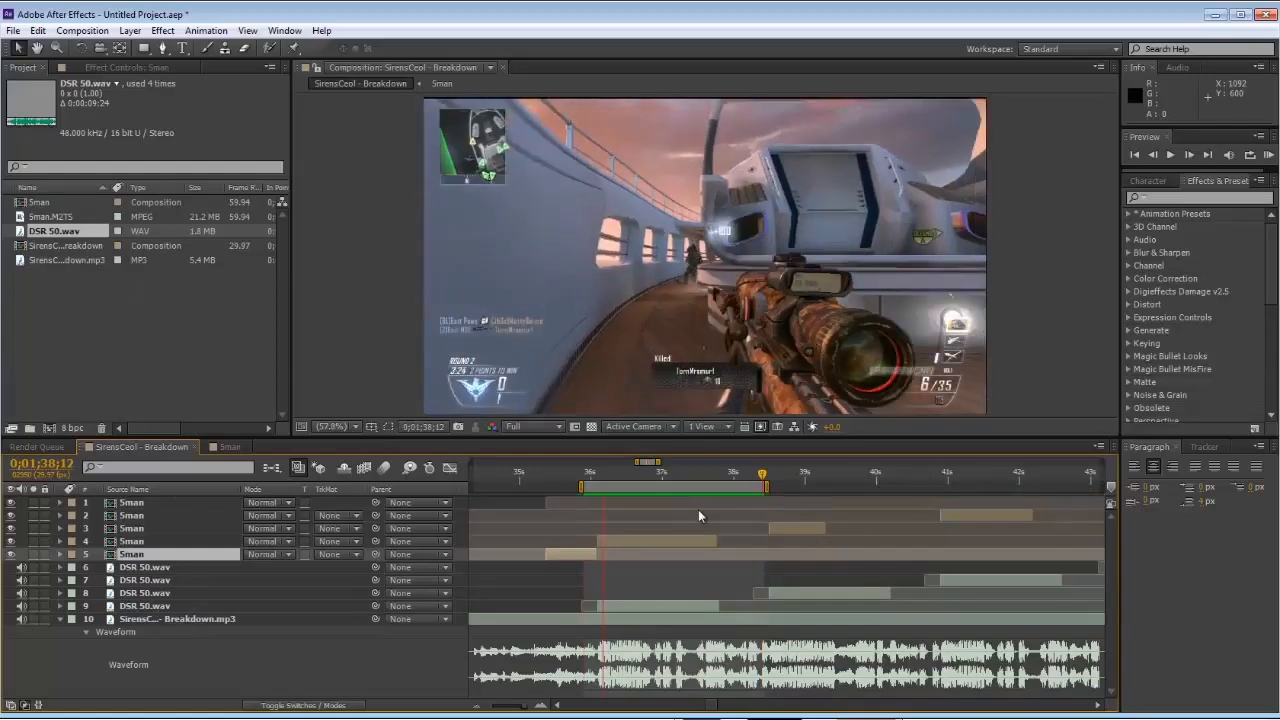
key("space")
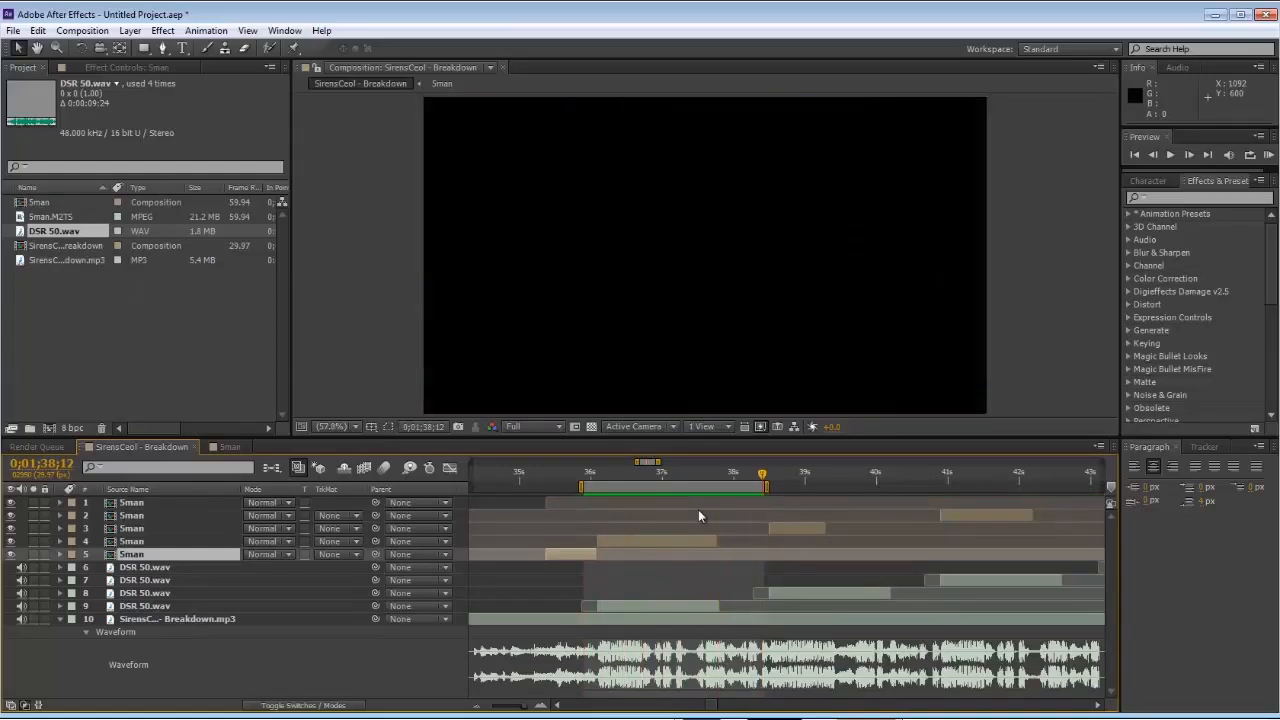
key("KP_0")
key("space")
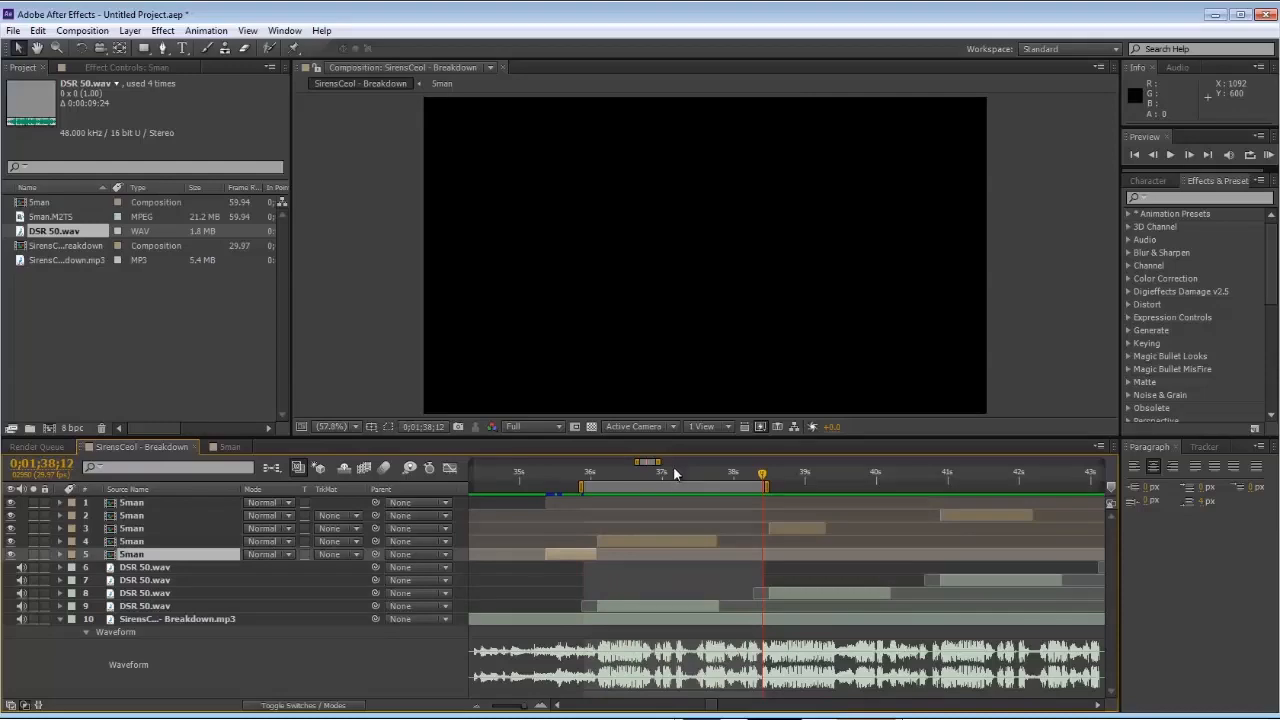
Step: Add composition markers on the beats at 0;01;36;22 and 0;01;37;06, previewing the work area to locate them
left_click_drag(604, 474, 644, 477)
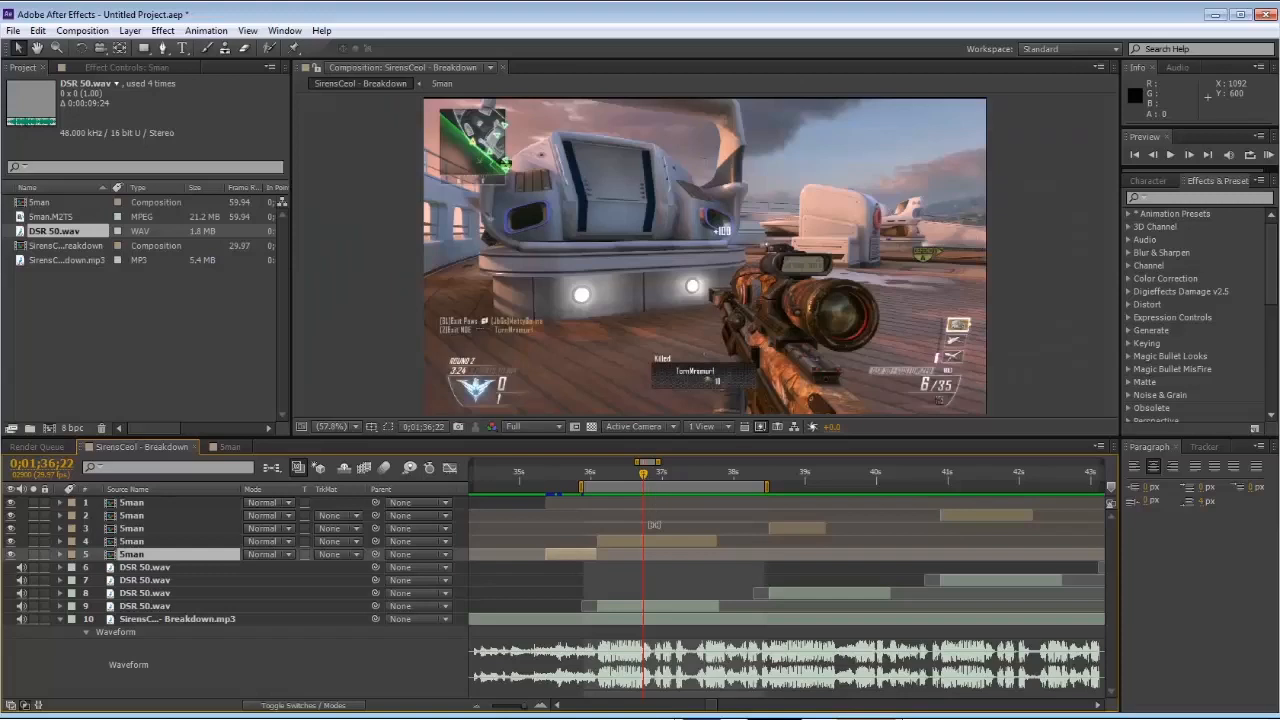
left_click(701, 569)
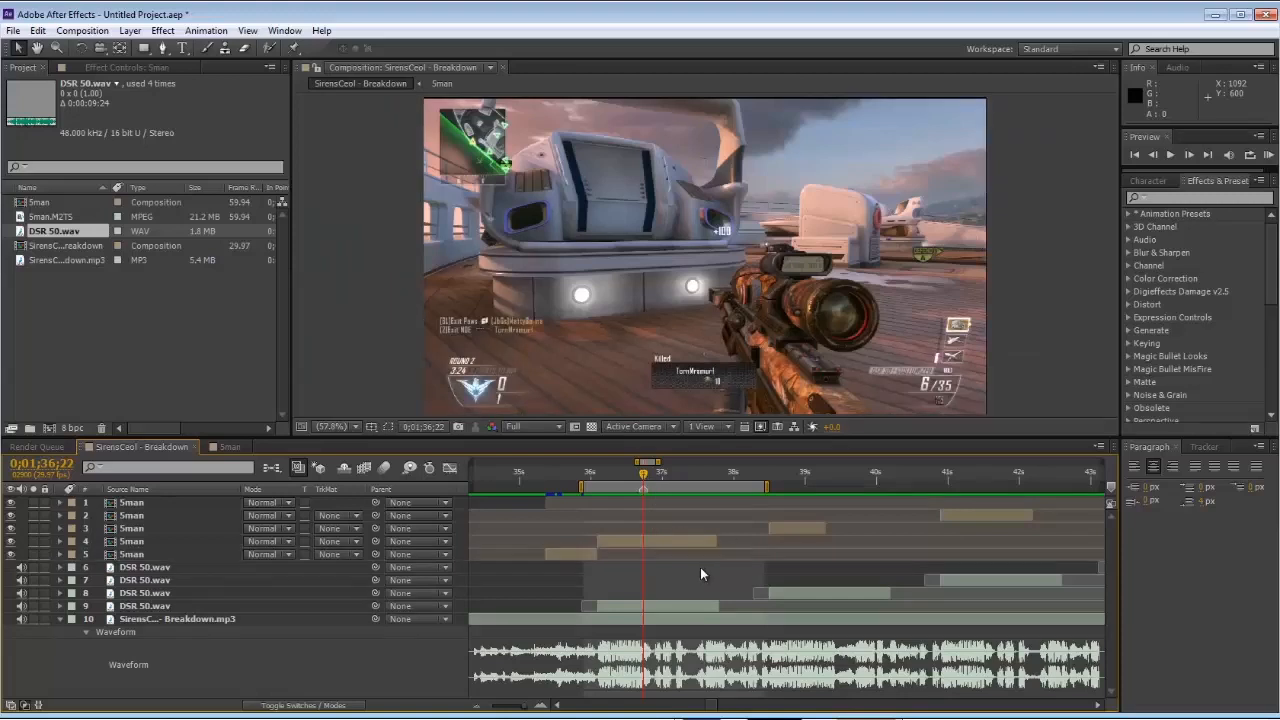
left_click_drag(645, 476, 697, 472)
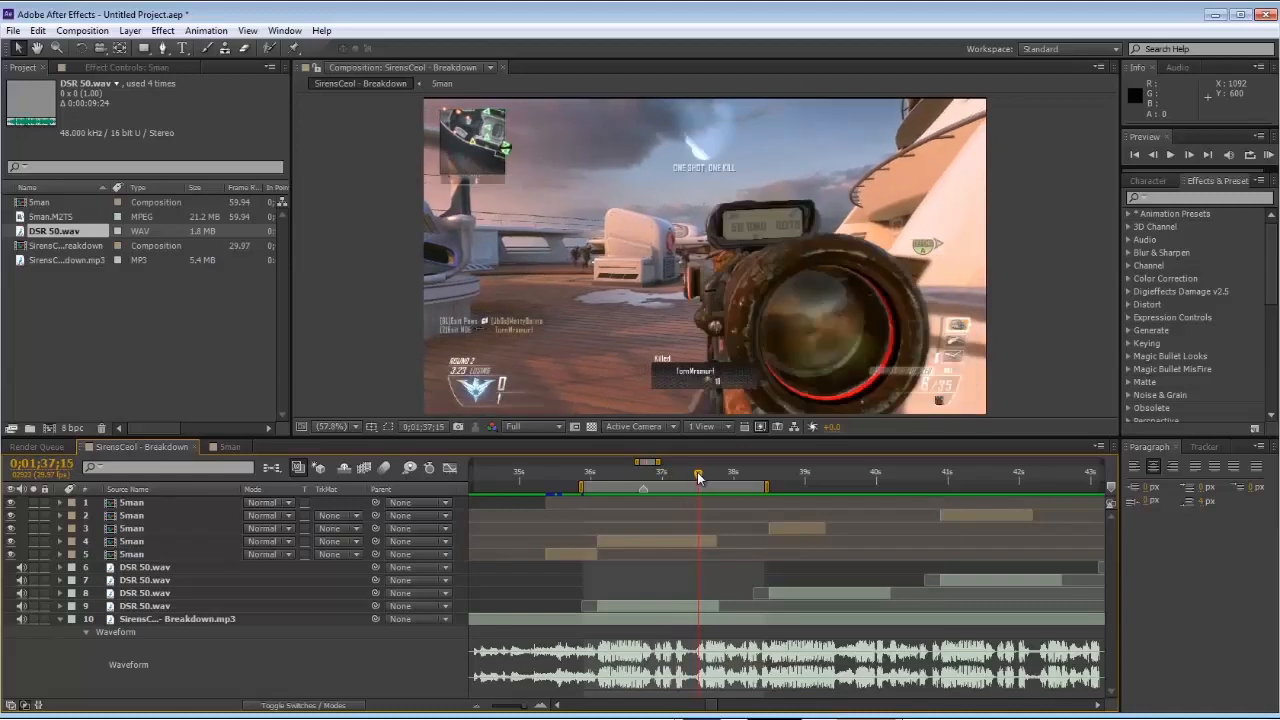
key("KP_0")
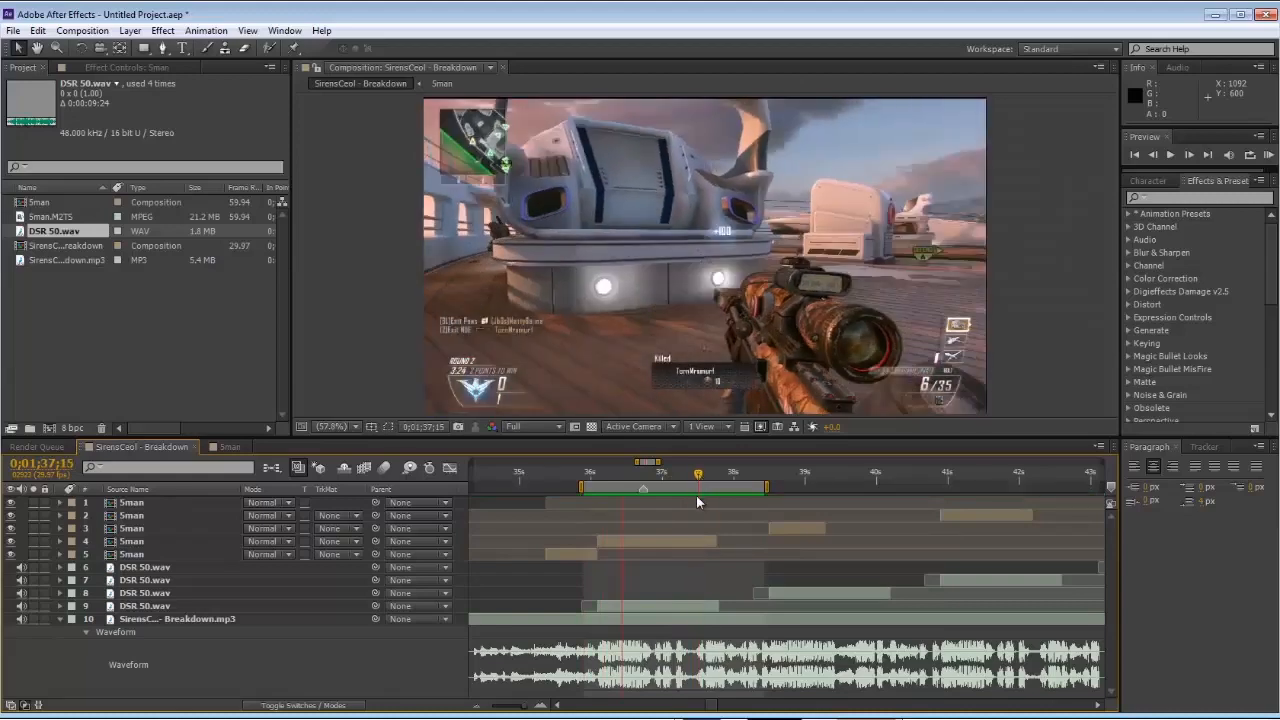
key("space")
left_click_drag(668, 471, 677, 471)
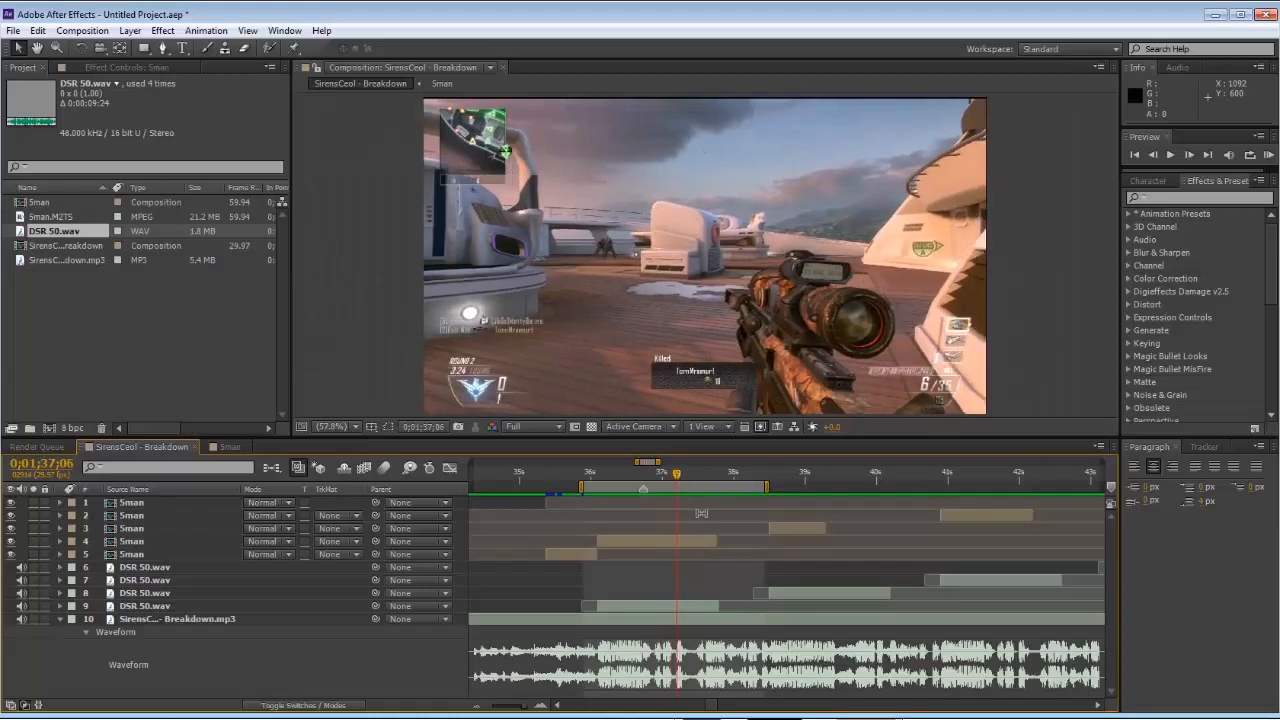
key("KP_Multiply")
Step: Add composition markers at 0;01;37;18 and 0;01;37;28, and widen the work area to about 0;01;35 through 0;01;41
left_click_drag(676, 476, 705, 476)
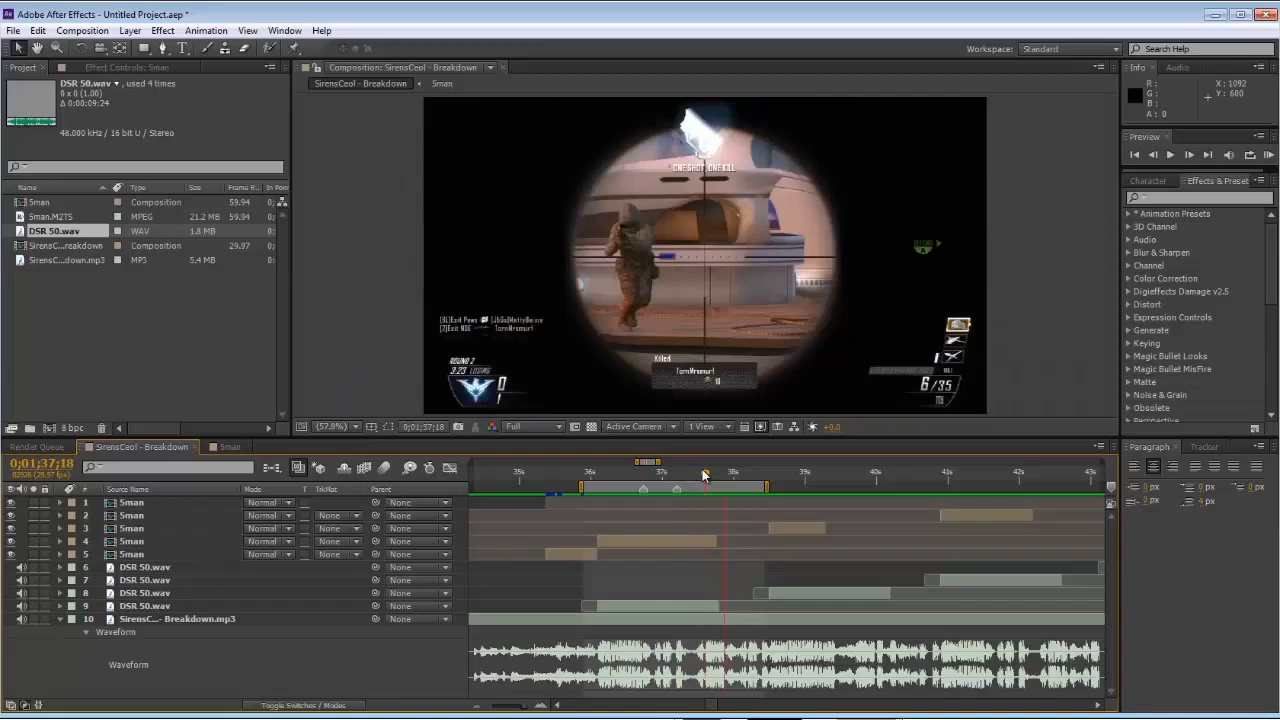
key("KP_Multiply")
left_click_drag(703, 473, 730, 473)
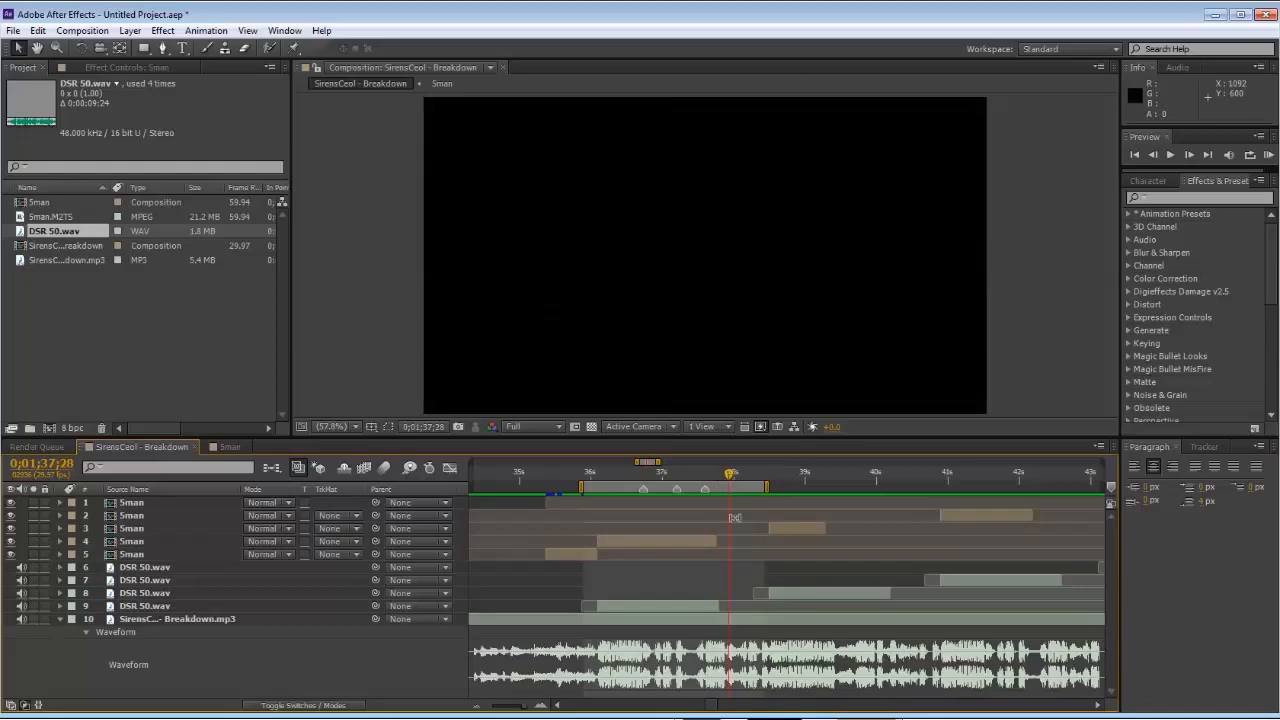
key("KP_Multiply")
left_click_drag(637, 470, 988, 487)
left_click_drag(768, 487, 716, 473)
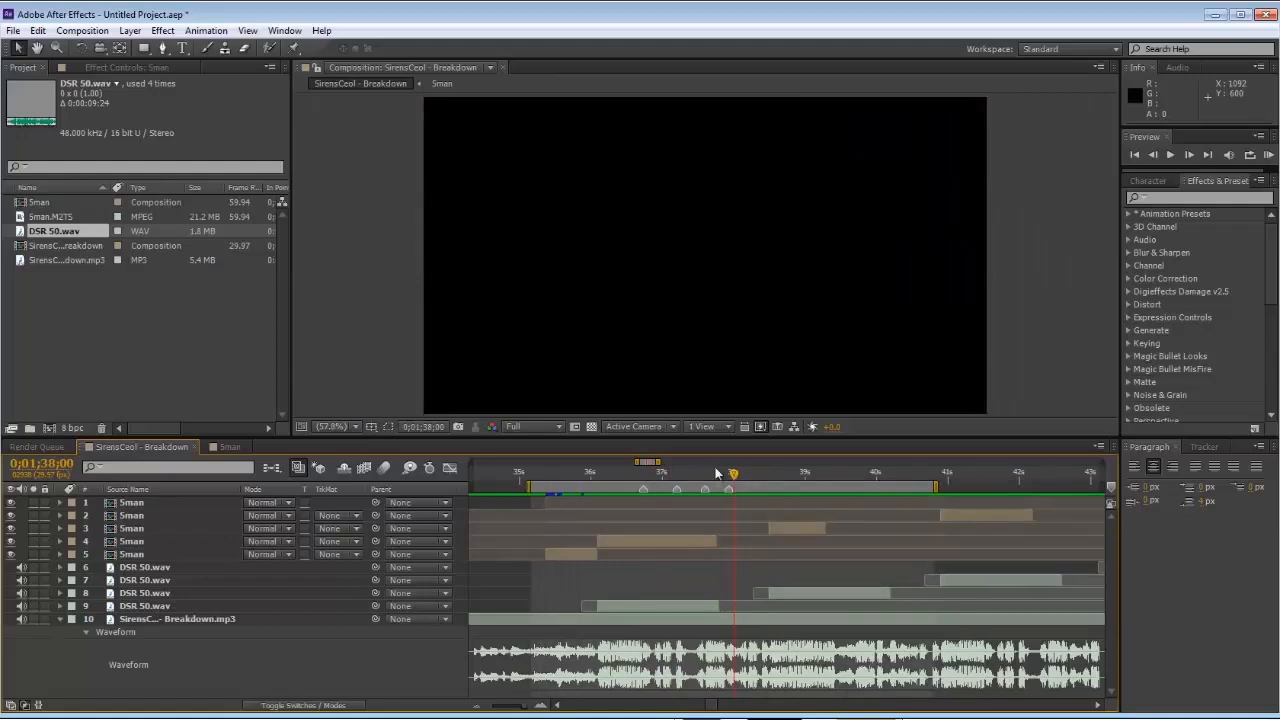
Step: Create a full-frame black solid starting at the 0;01;36;22 marker and trim its end two frames further on
left_click(643, 472)
left_click(130, 30)
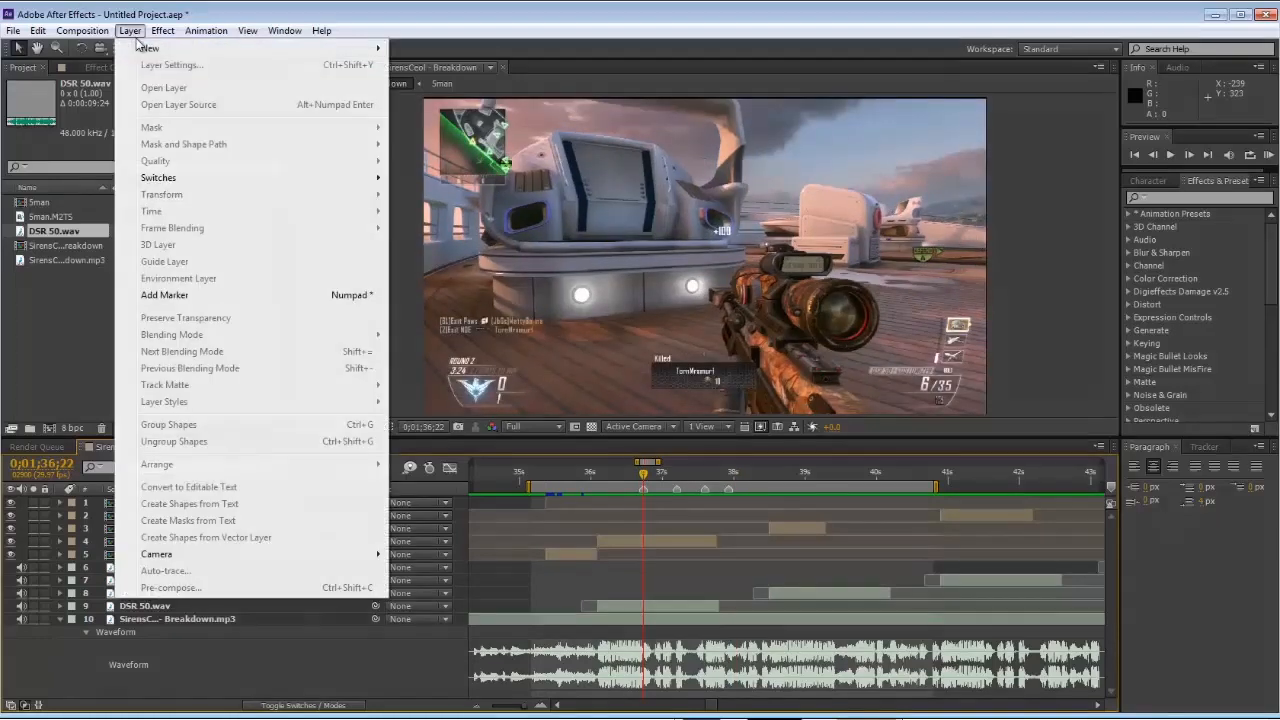
mouse_move(150, 48)
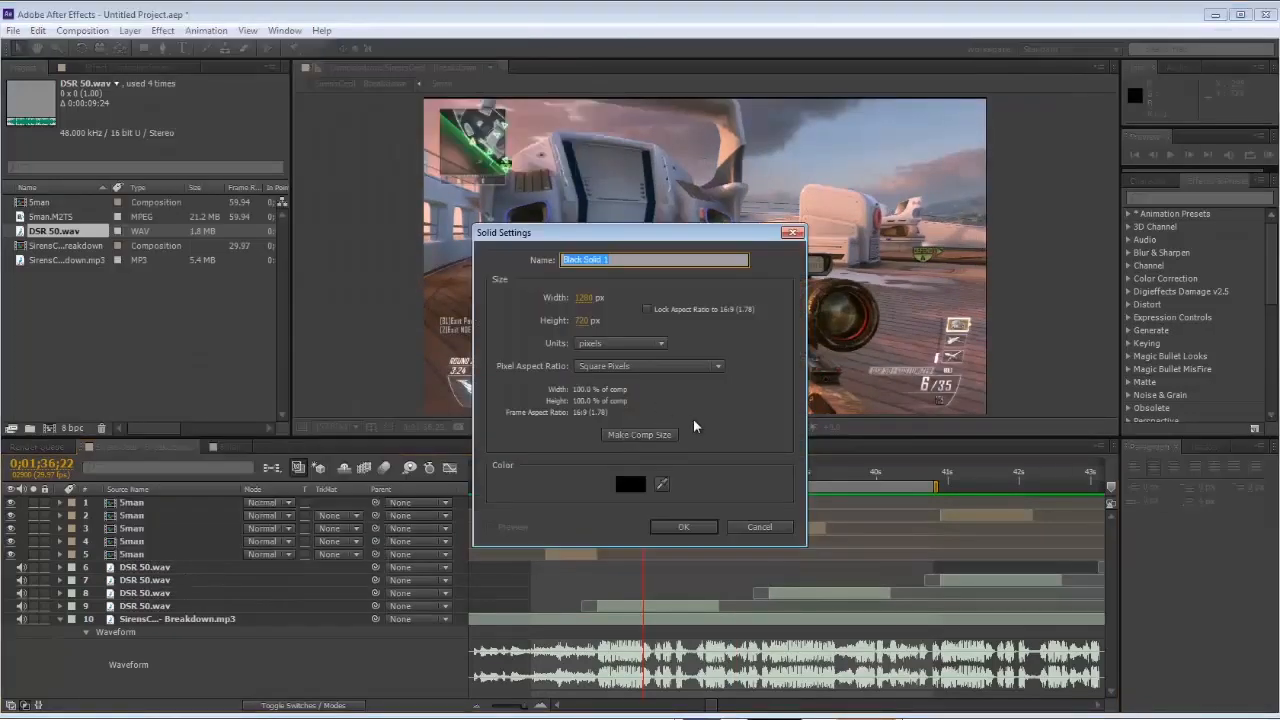
key("Return")
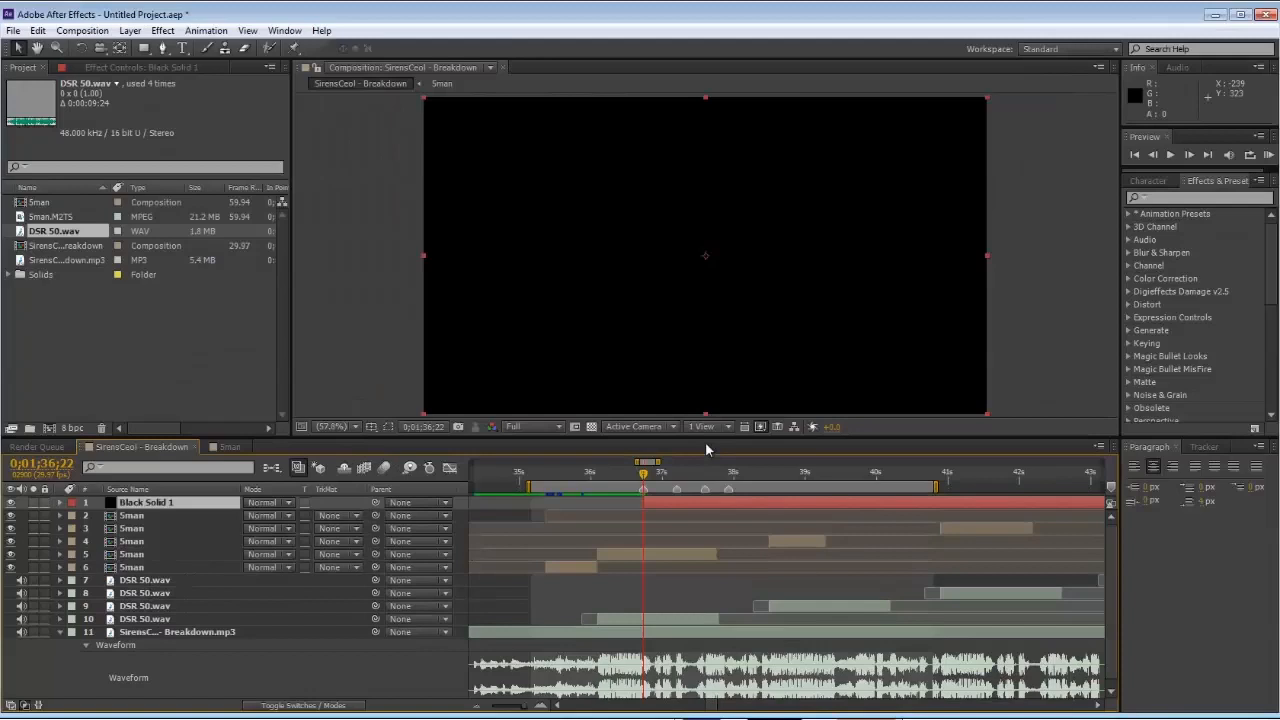
key("Page_Down")
key("Page_Down")
key("alt+bracketright")
Step: Duplicate the short black solid three times and start the copies at the 0;01;37;06, 0;01;37;18 and 0;01;37;28 markers
left_click(674, 477)
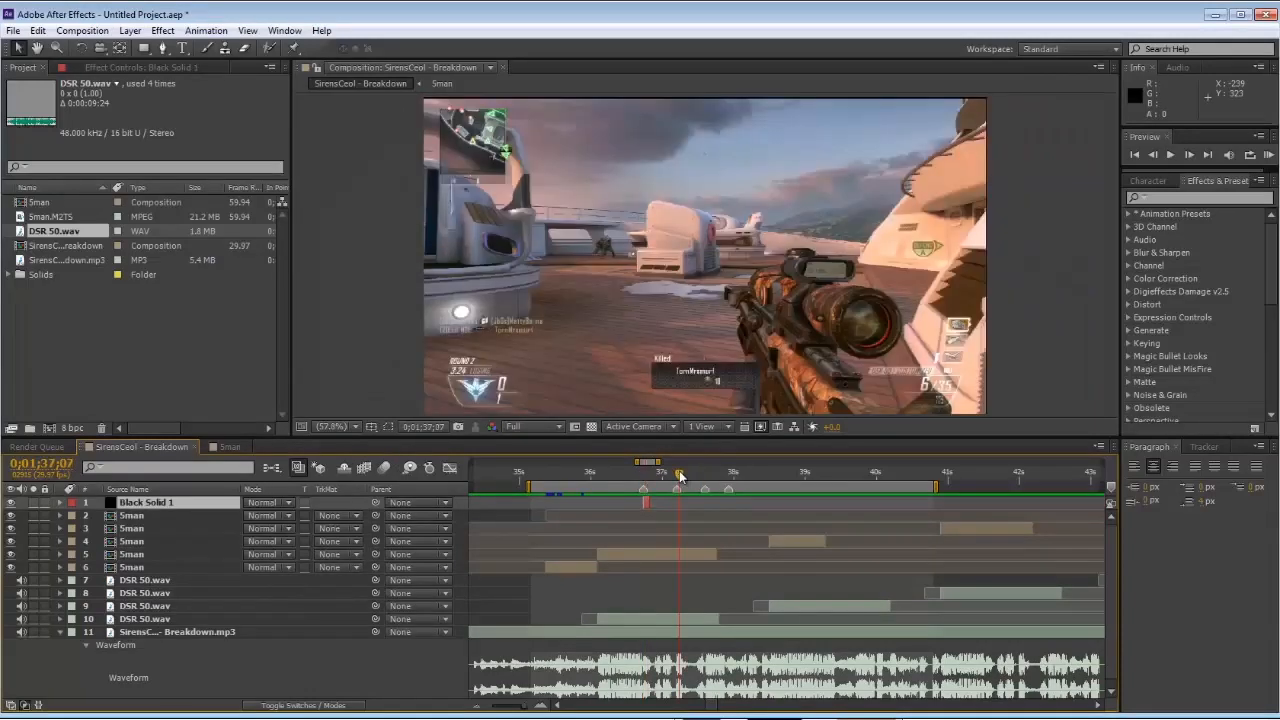
left_click_drag(677, 477, 680, 479)
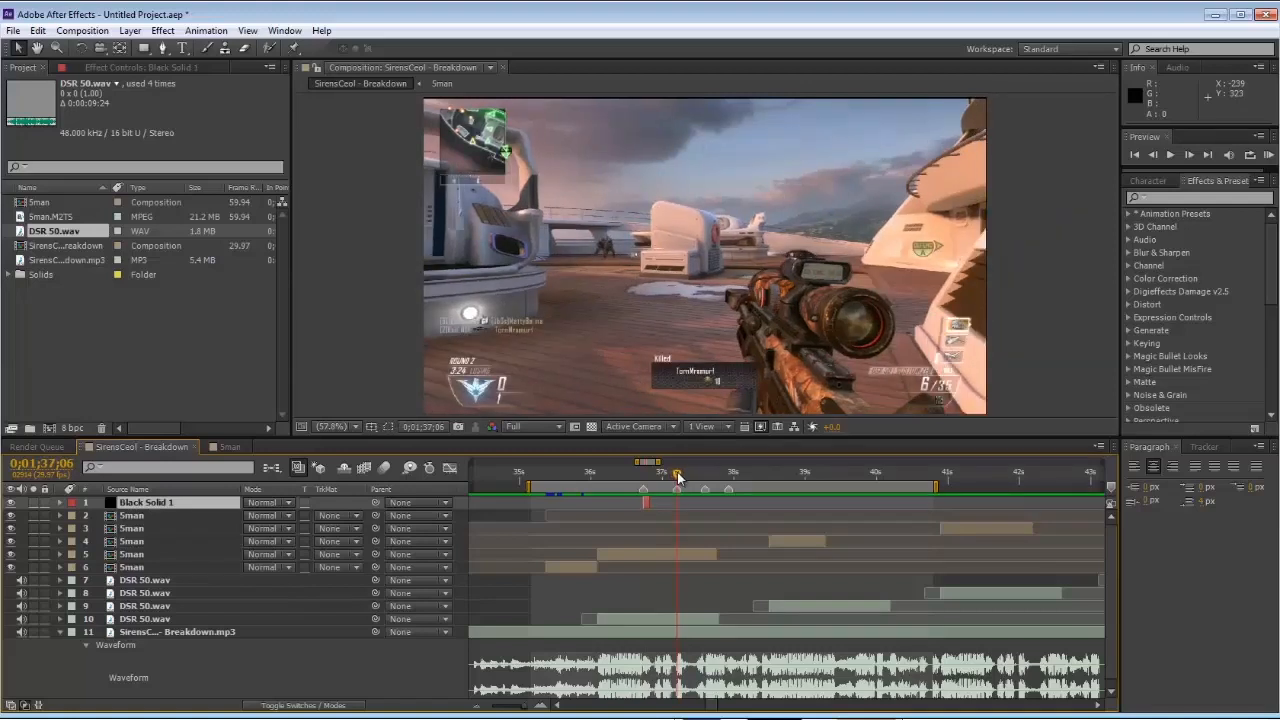
key("ctrl+d")
key("bracketleft")
left_click(706, 477)
key("ctrl+d")
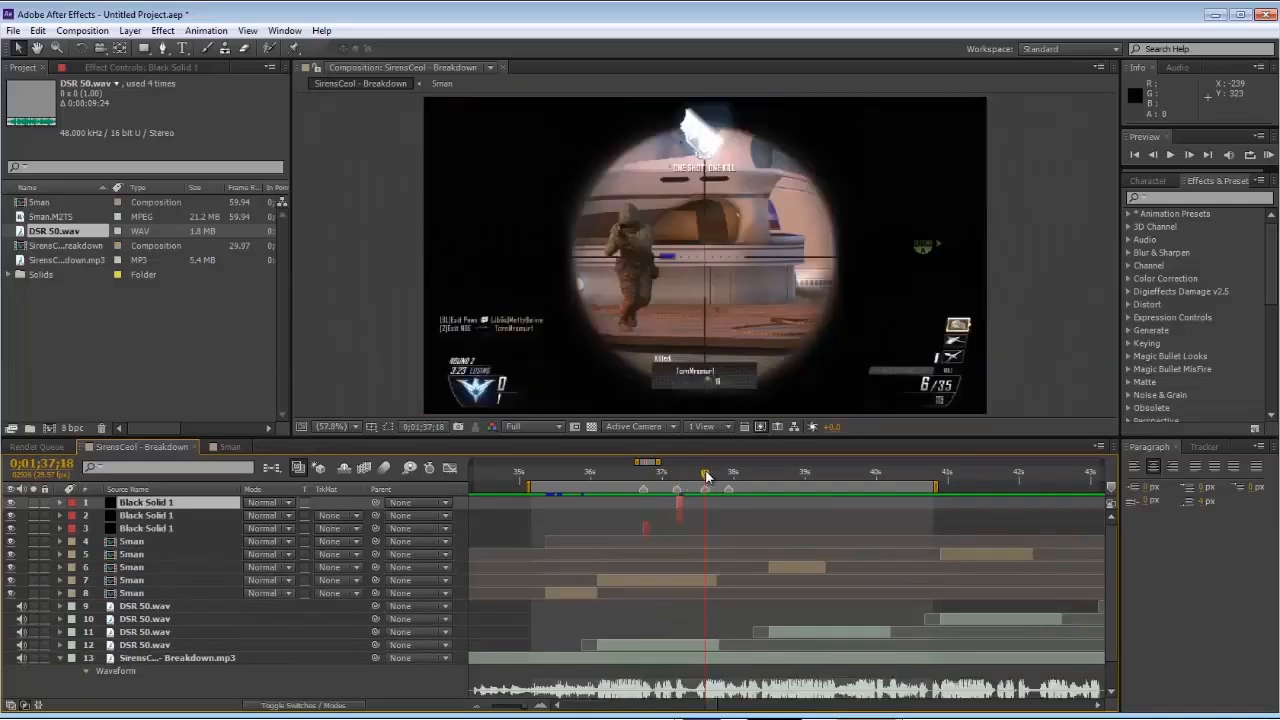
key("bracketleft")
key("ctrl+d")
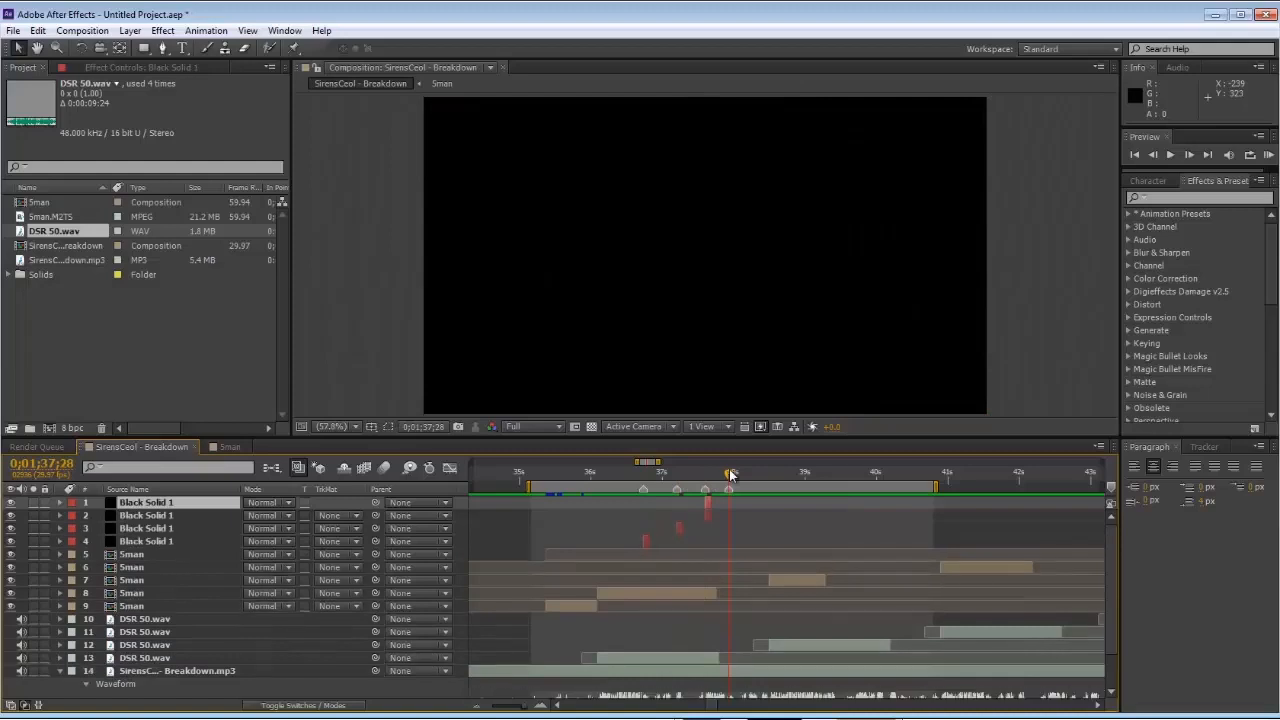
left_click(741, 536)
left_click(189, 505)
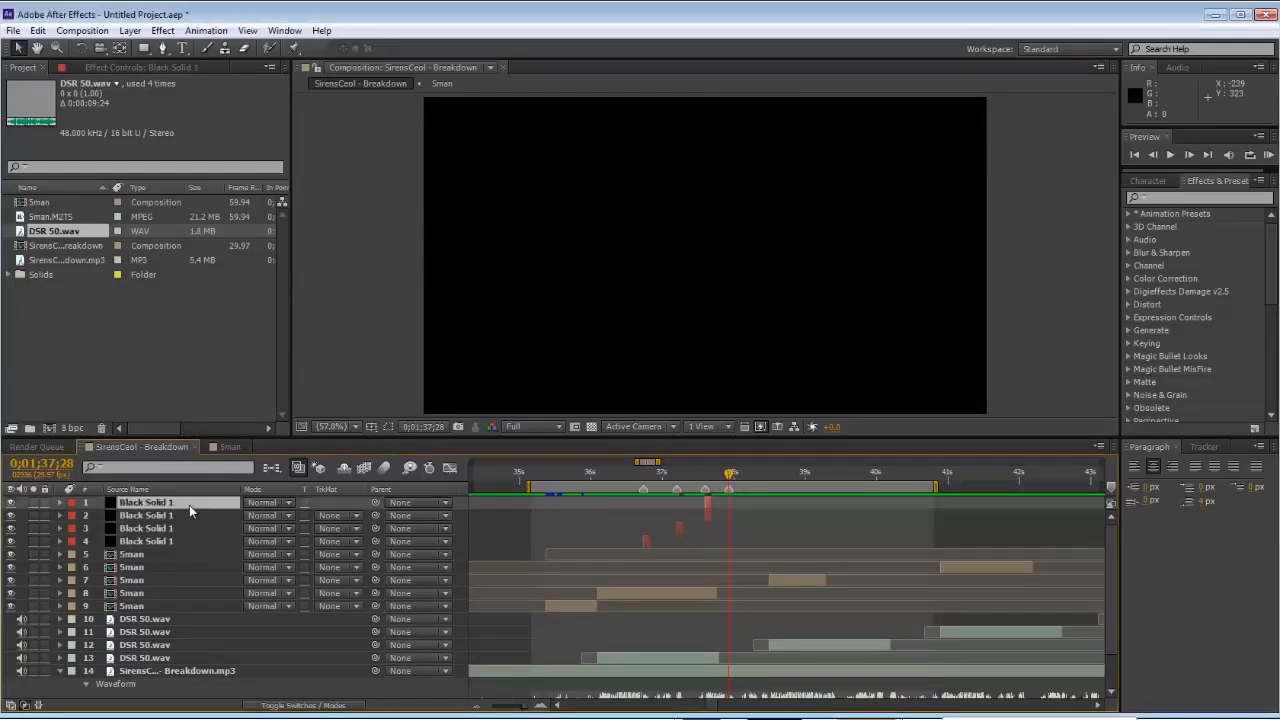
Step: Extend the end of the 5man segment under the black flashes to the next segment's start and RAM preview the result
left_click(769, 592)
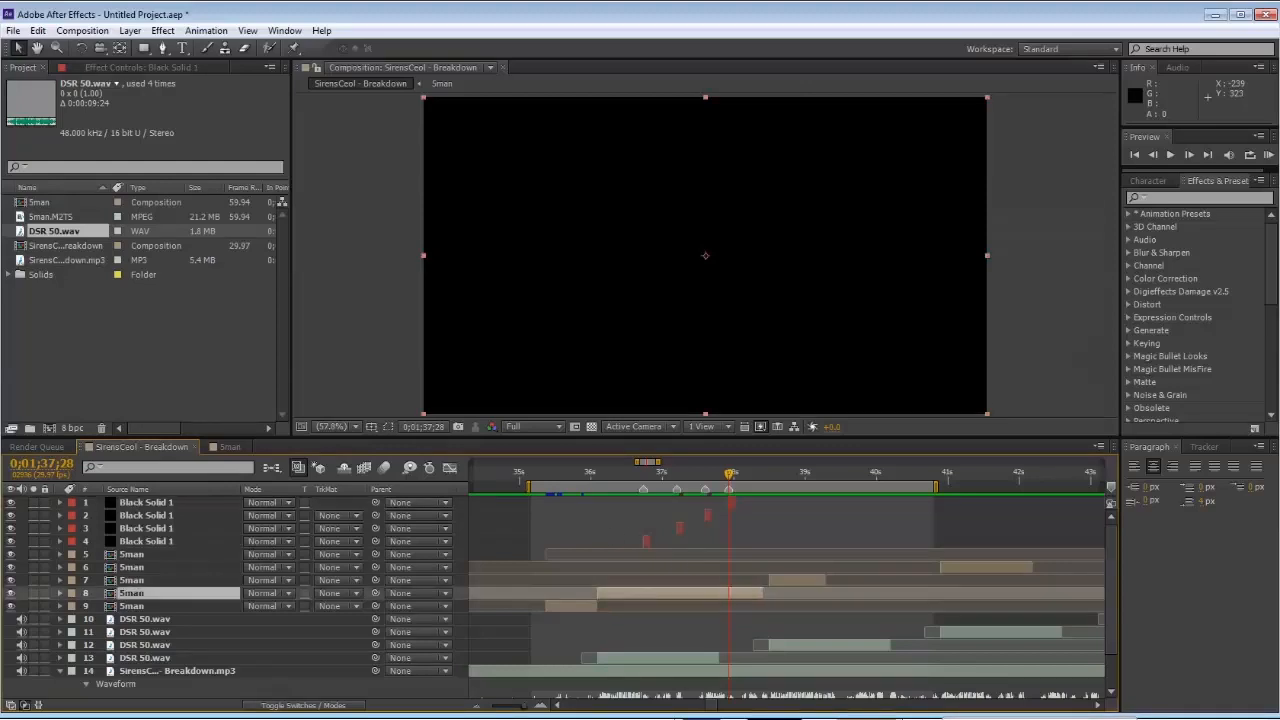
left_click(821, 536)
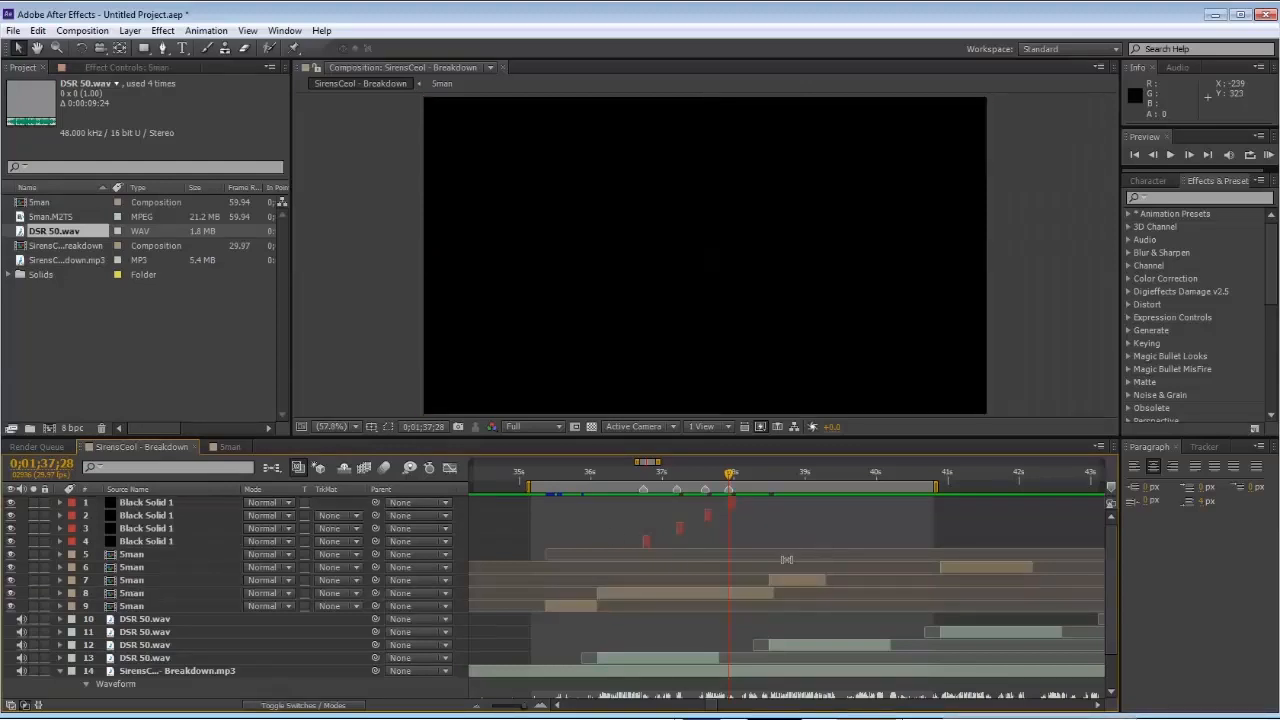
left_click(771, 597)
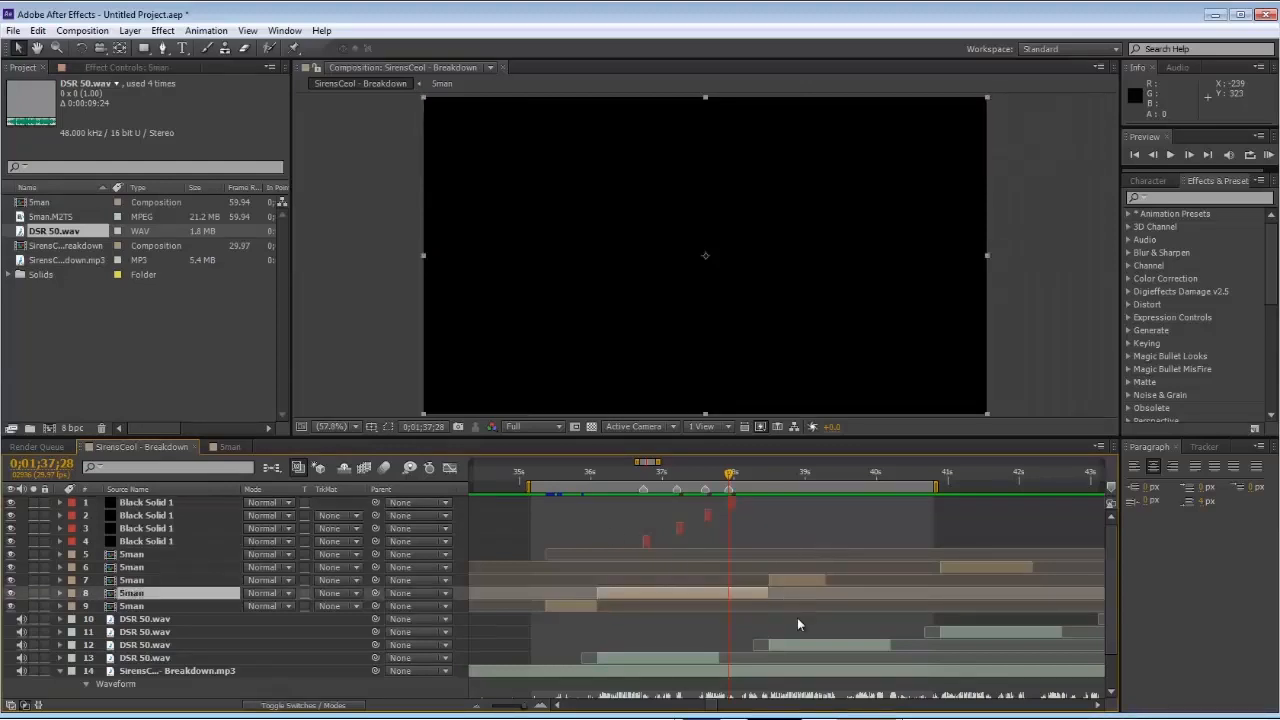
left_click(797, 624)
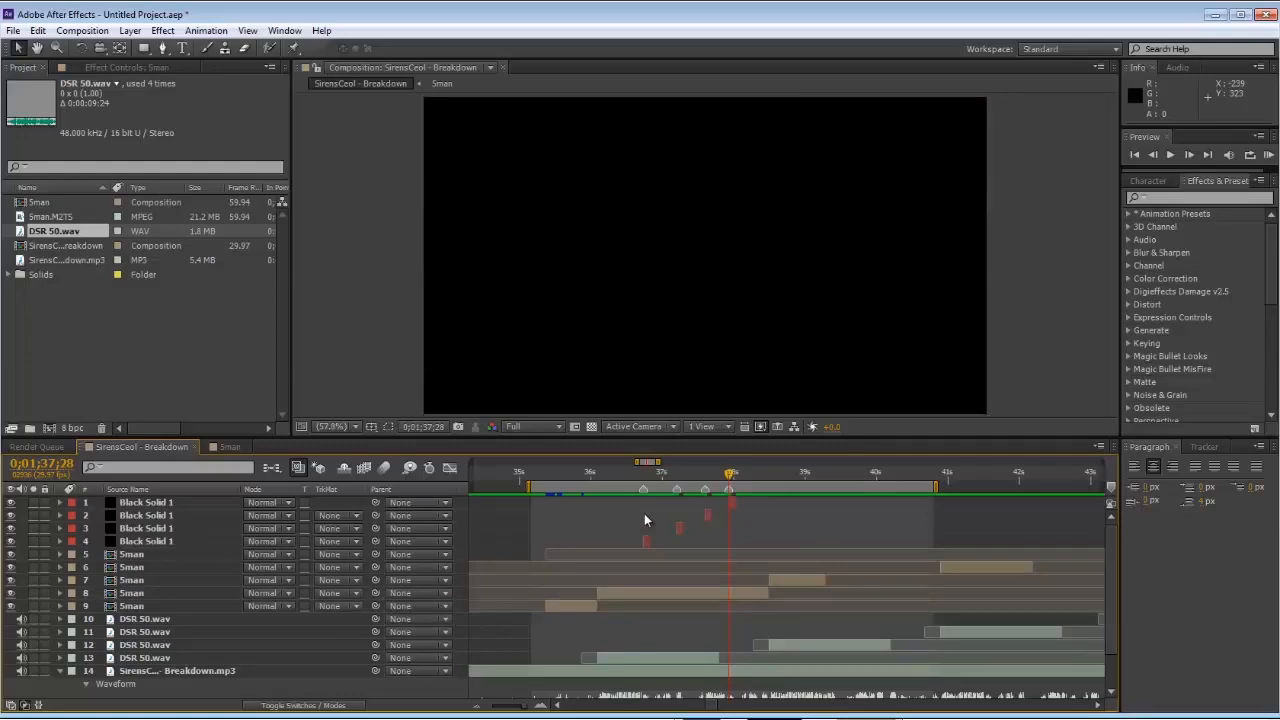
key("KP_0")
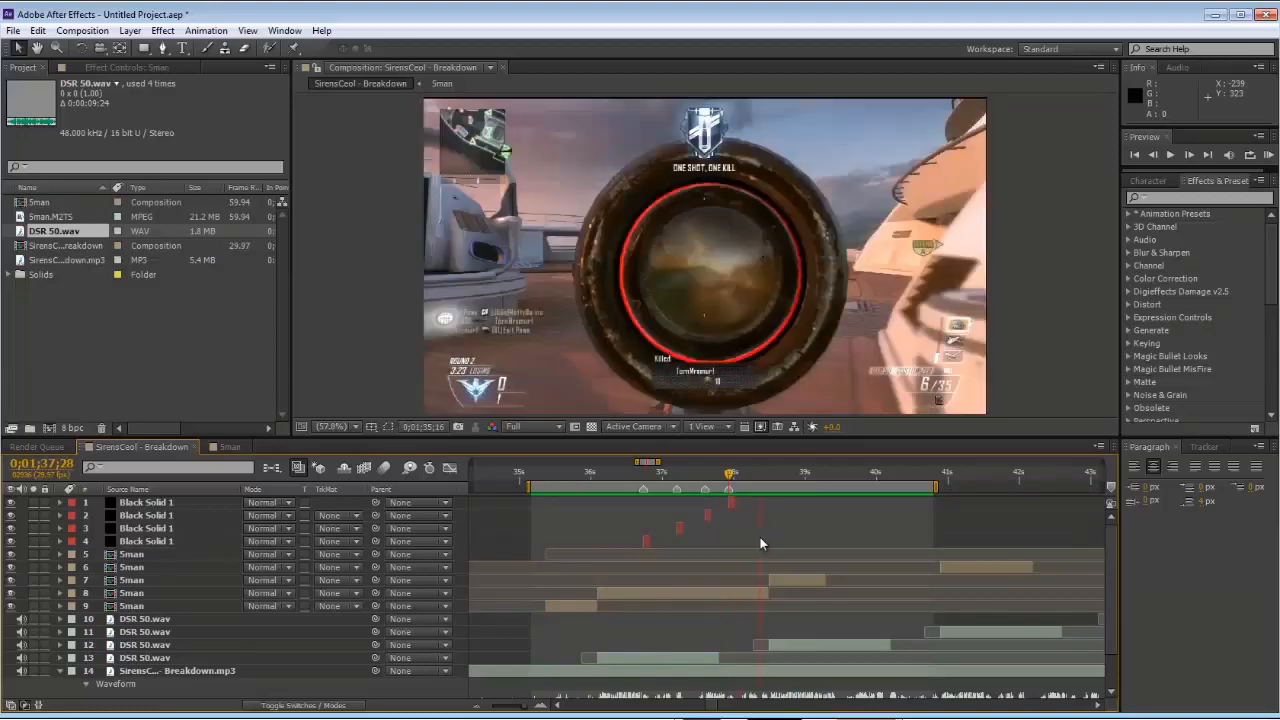
key("space")
Step: Apply the Twixtor effect to the extended 5man segment and set its input frame rate to 59.94
left_click_drag(680, 476, 735, 476)
left_click(738, 603)
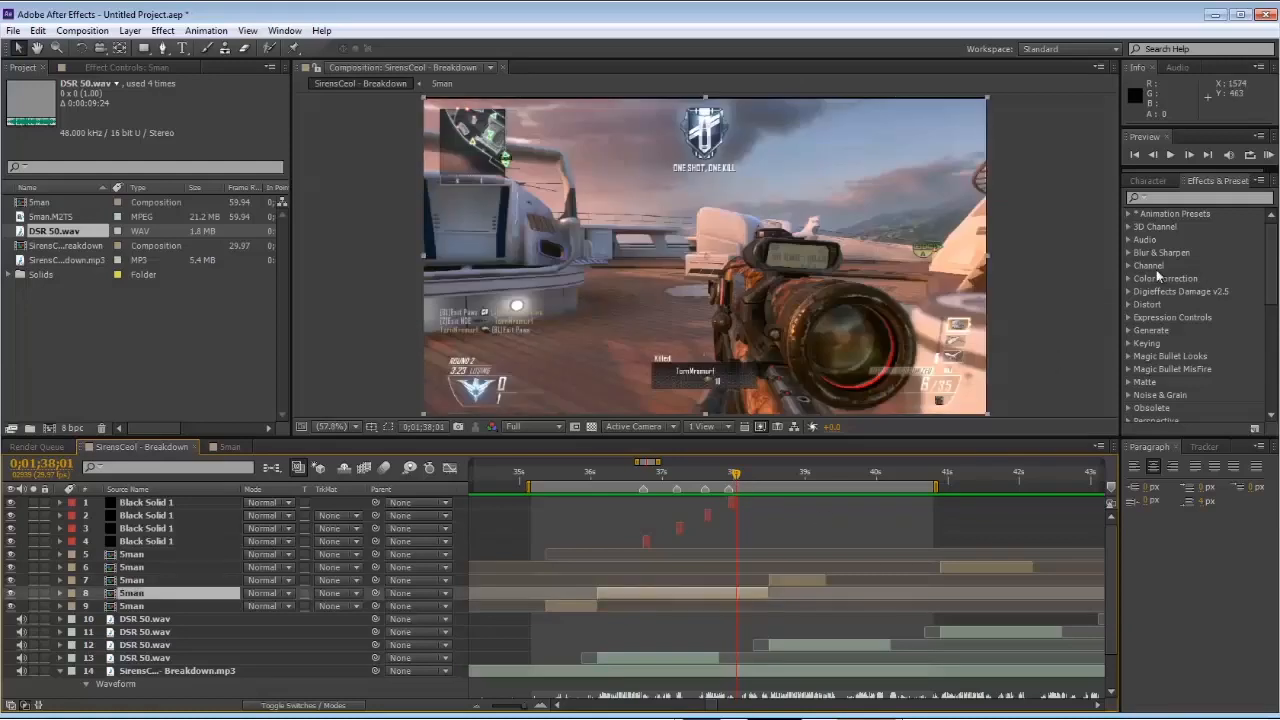
left_click(1158, 200)
type("twix")
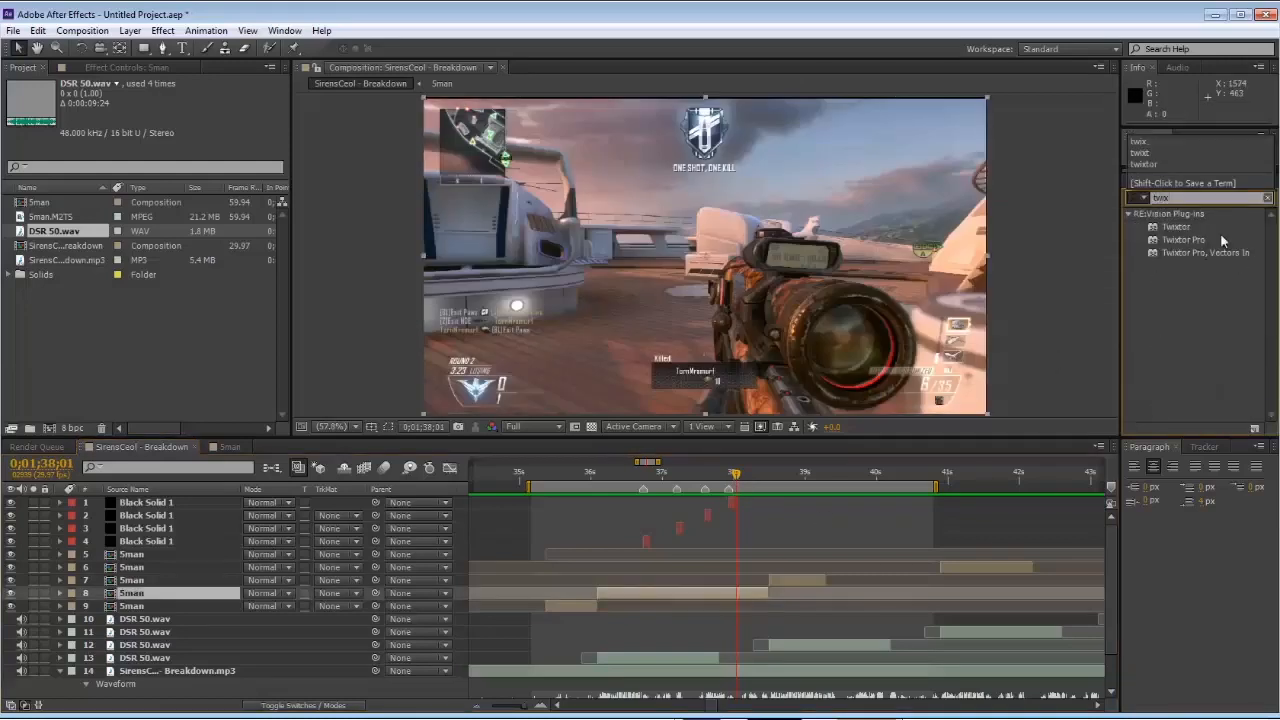
left_click_drag(1185, 229, 722, 590)
left_click(22, 67)
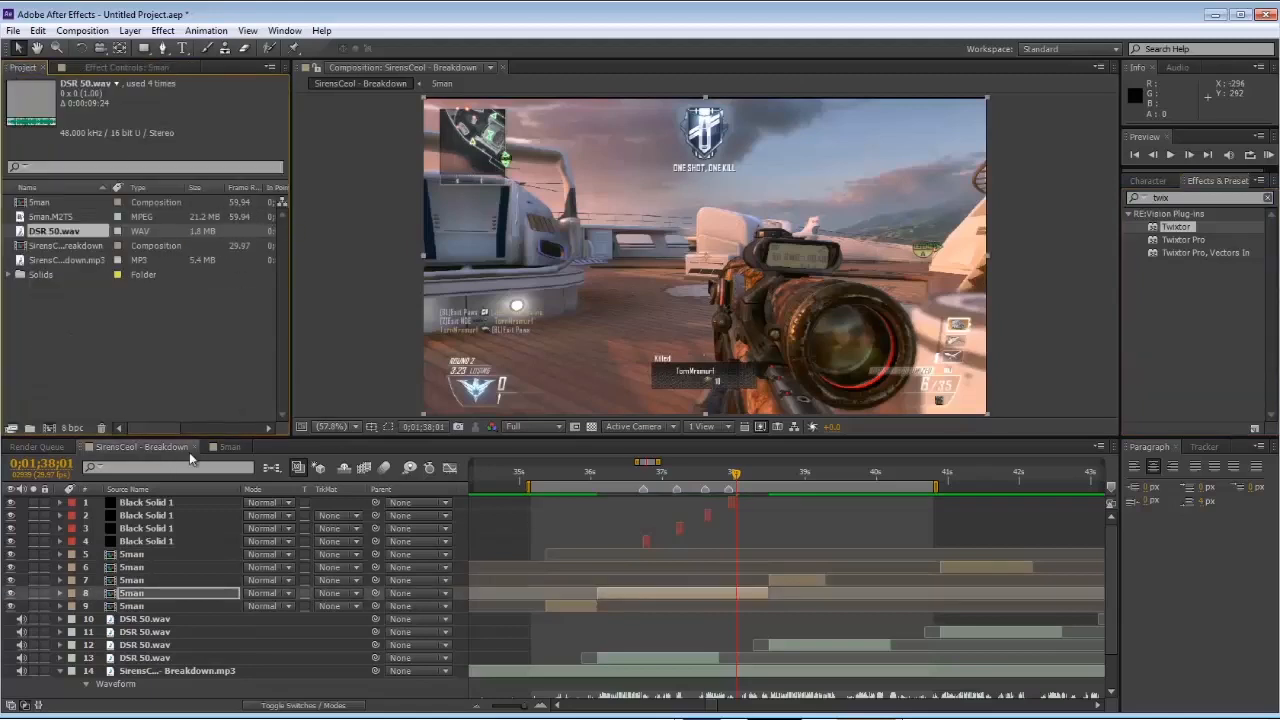
left_click(120, 70)
left_click(184, 188)
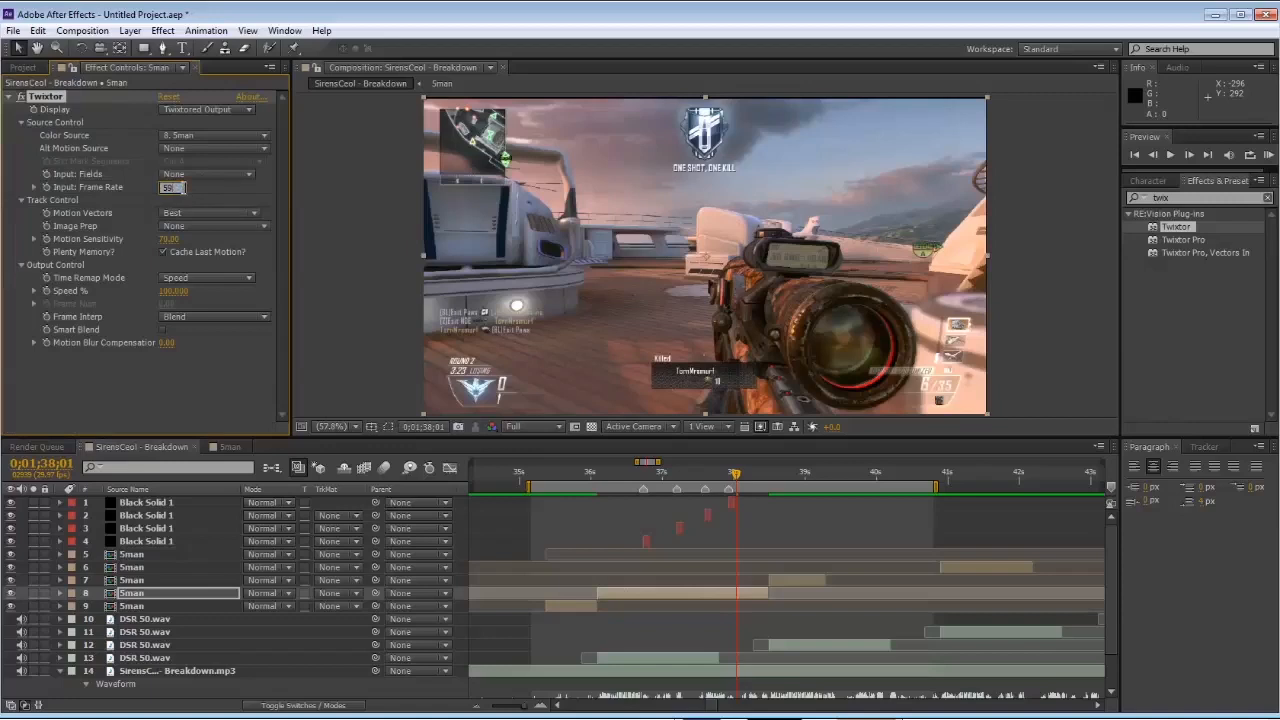
key("Return")
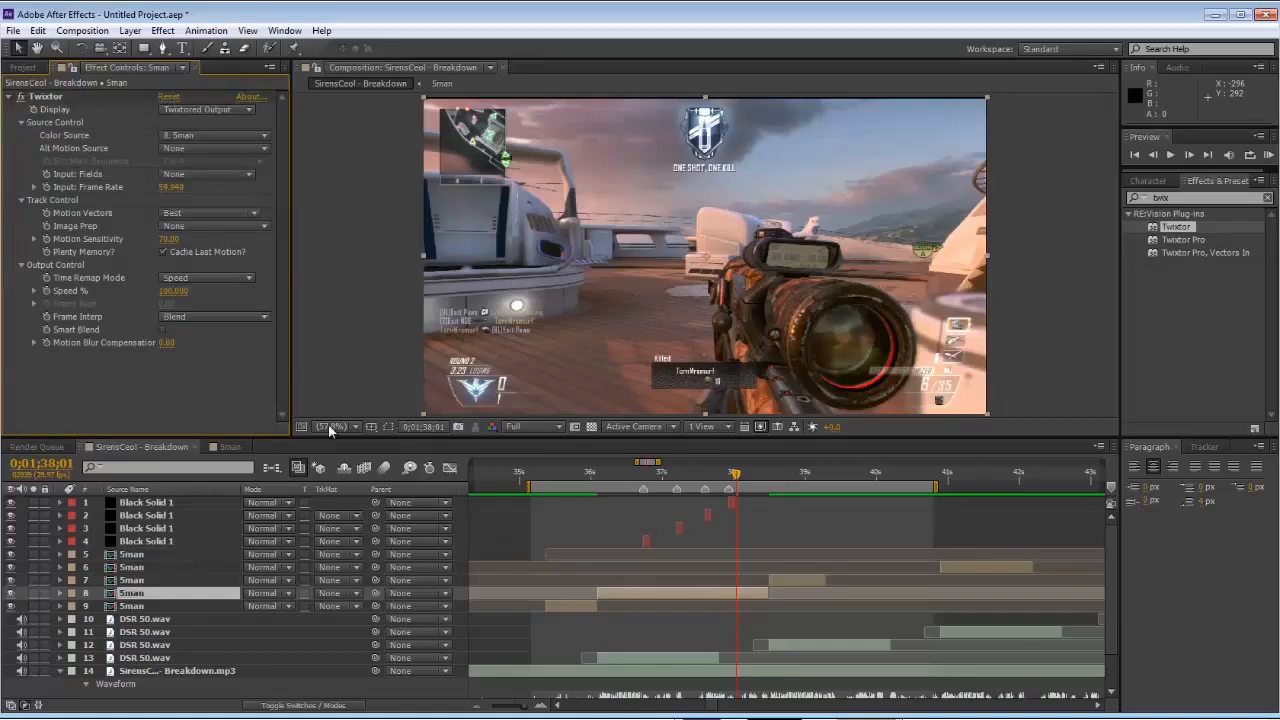
Step: Keyframe Twixtor's Speed % at 100 on 0;01;36;03 and at 10 on 0;01;36;13
left_click(595, 477)
left_click(597, 477)
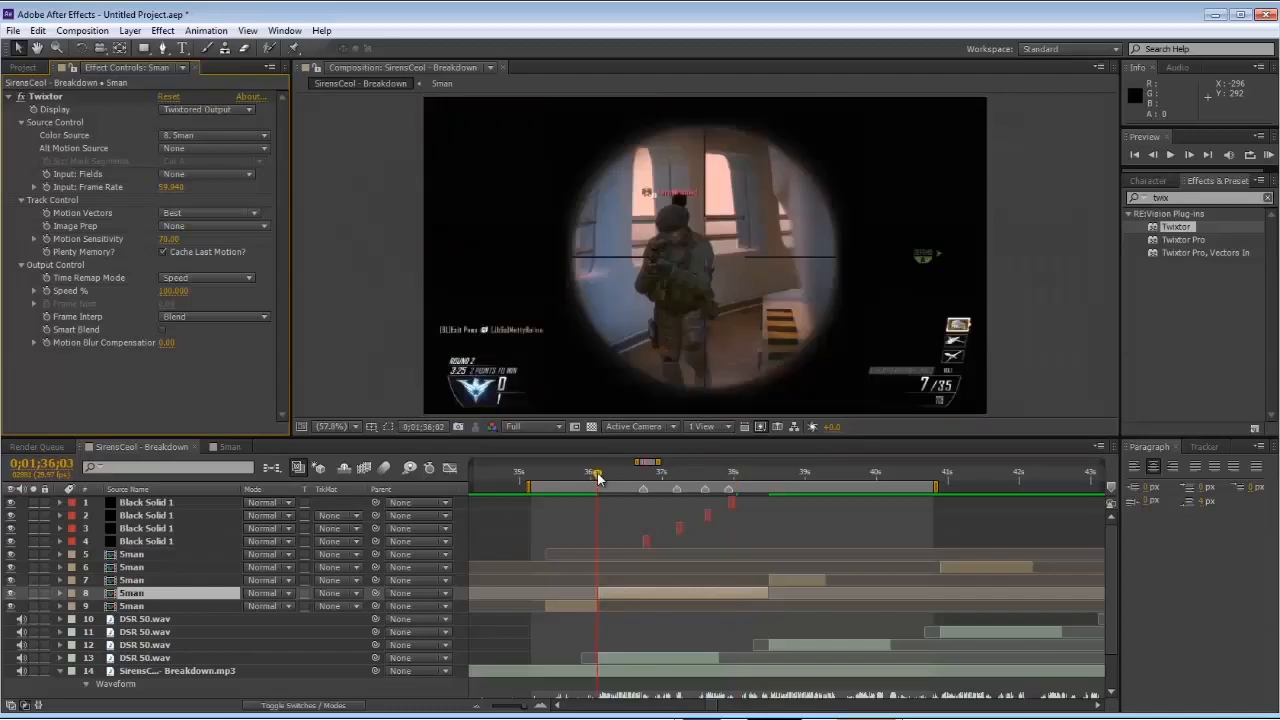
left_click(45, 291)
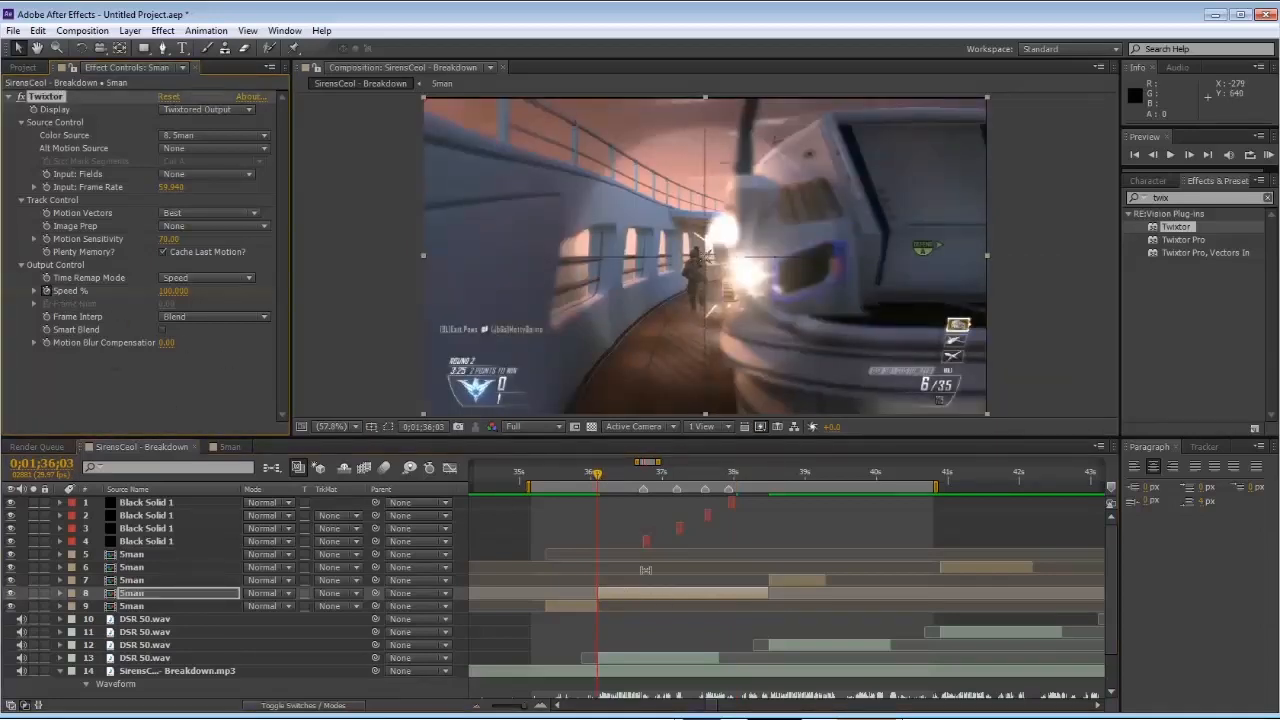
key("shift+Page_Down")
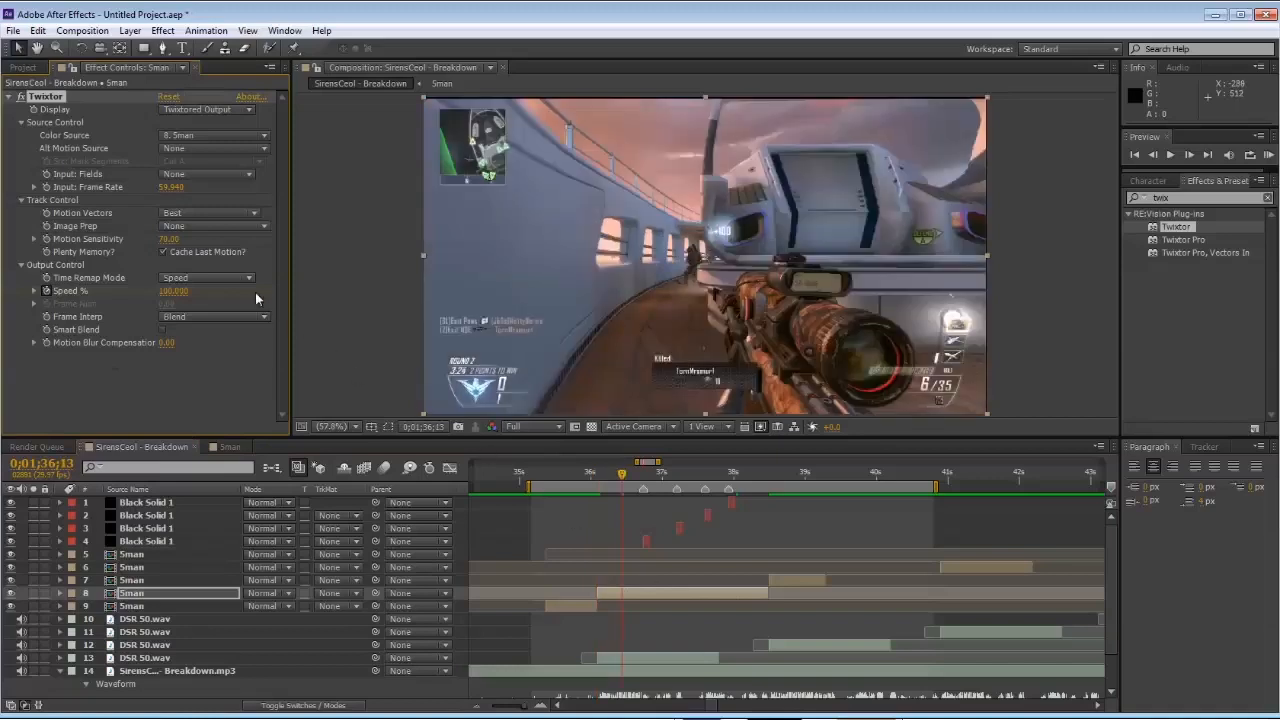
left_click(172, 291)
left_click(206, 390)
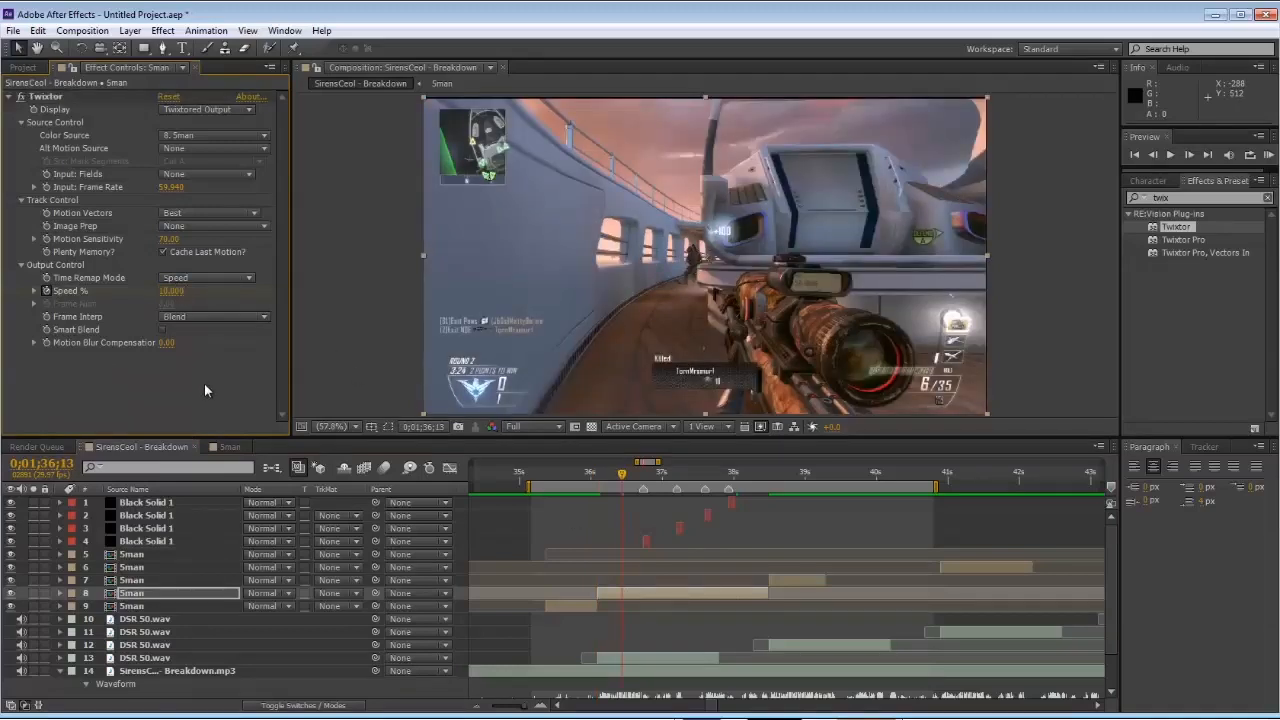
Step: Reveal the extended 5man segment's keyframes and shift both Twixtor Speed % keyframes about two frames later
key("shift+Page_Up")
key("u")
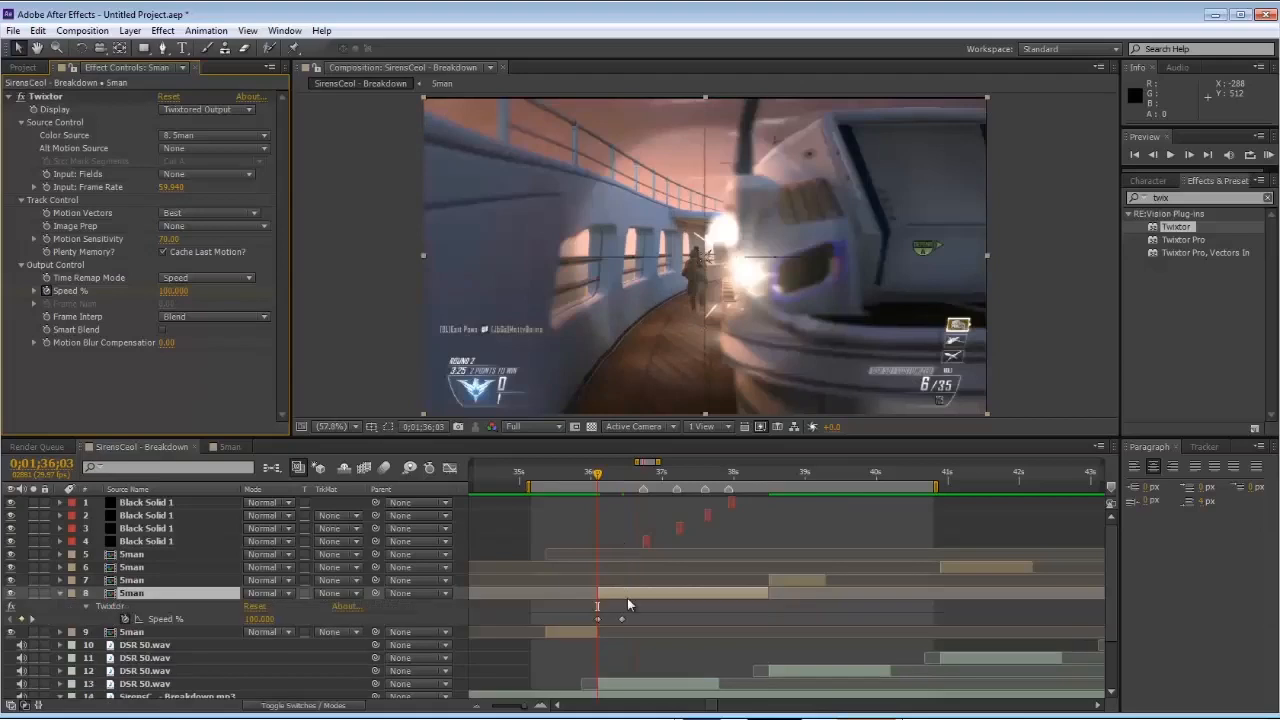
left_click_drag(620, 475, 635, 475)
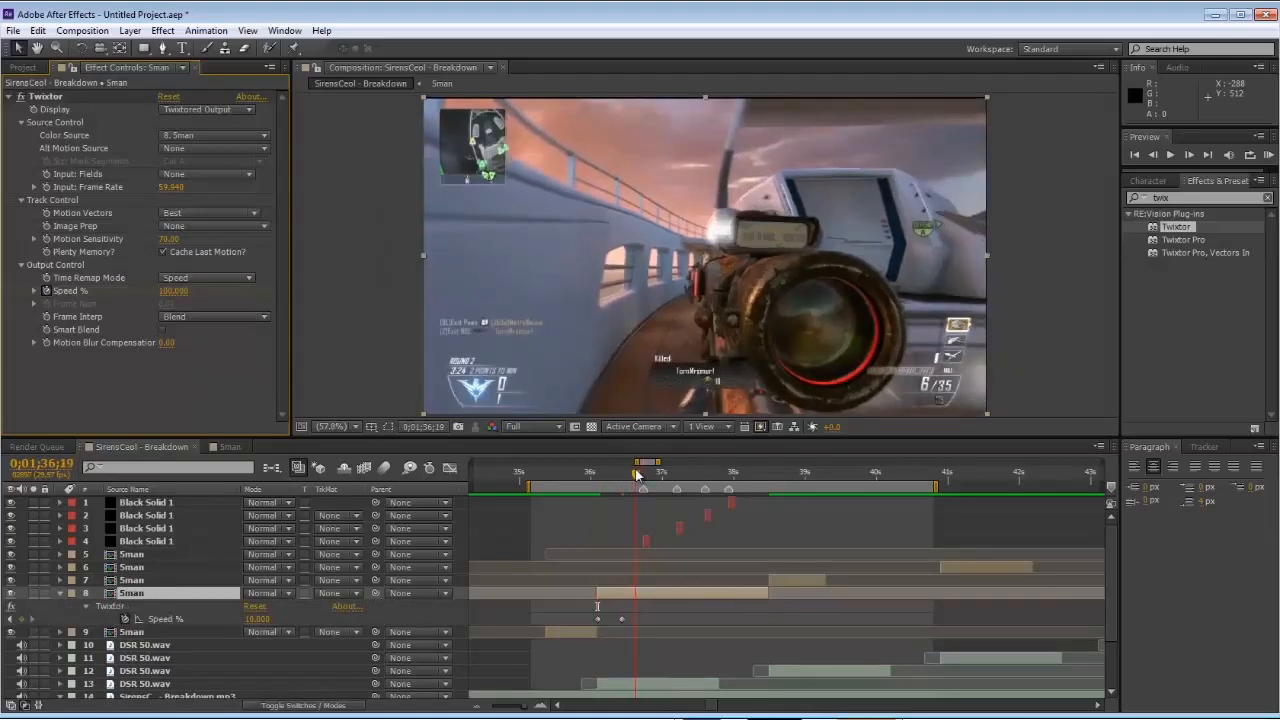
mouse_move(588, 610)
left_mouse_down()
mouse_move(622, 622)
mouse_move(607, 623)
left_mouse_up()
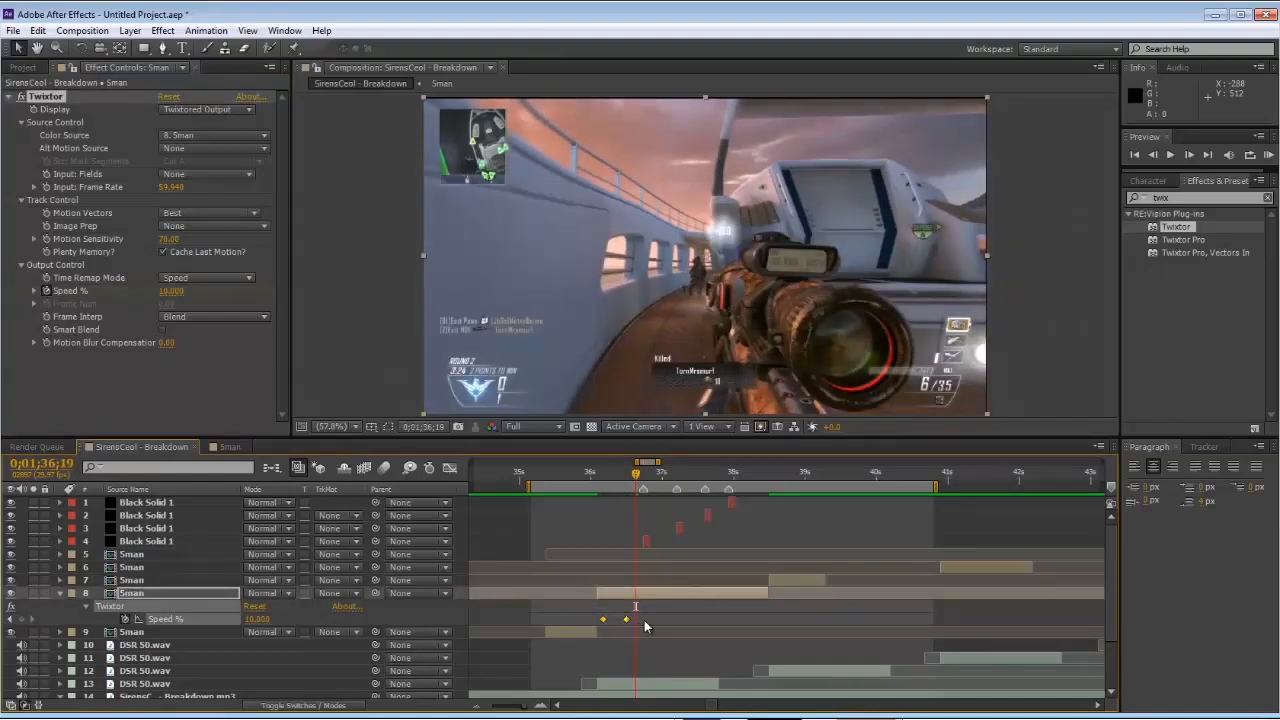
left_click(655, 617)
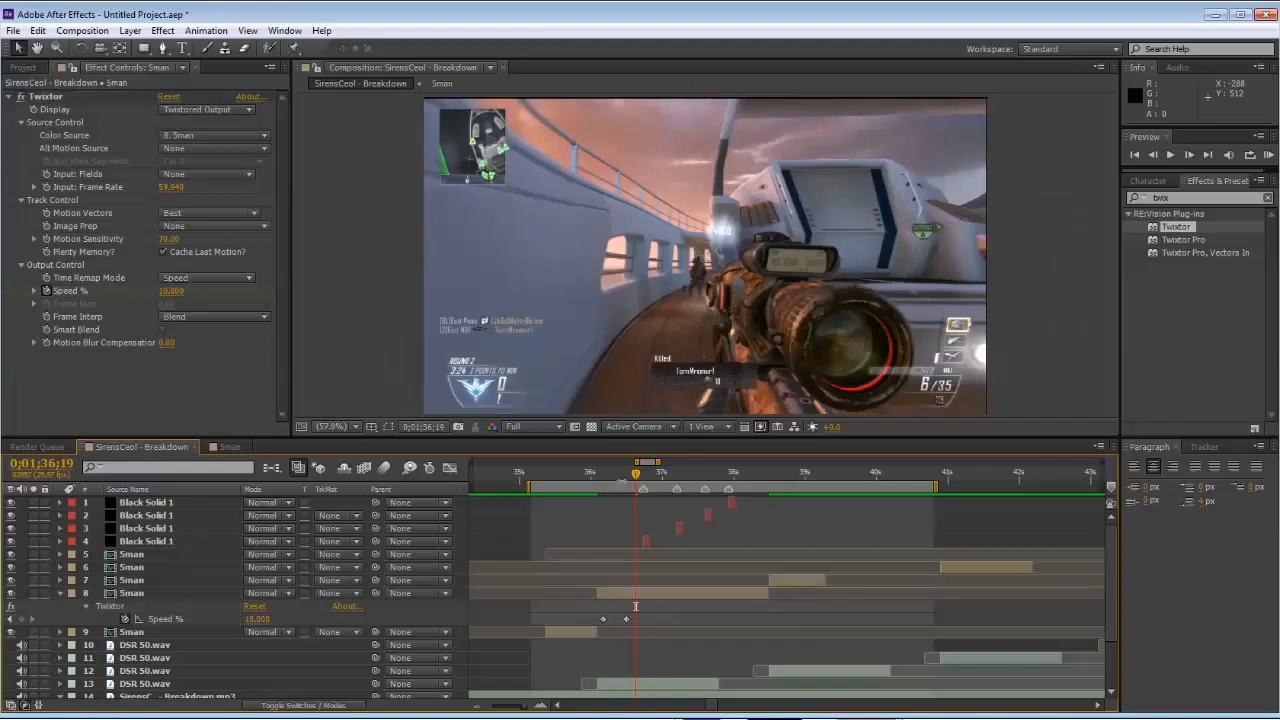
left_click(604, 475)
left_click_drag(617, 478, 629, 477)
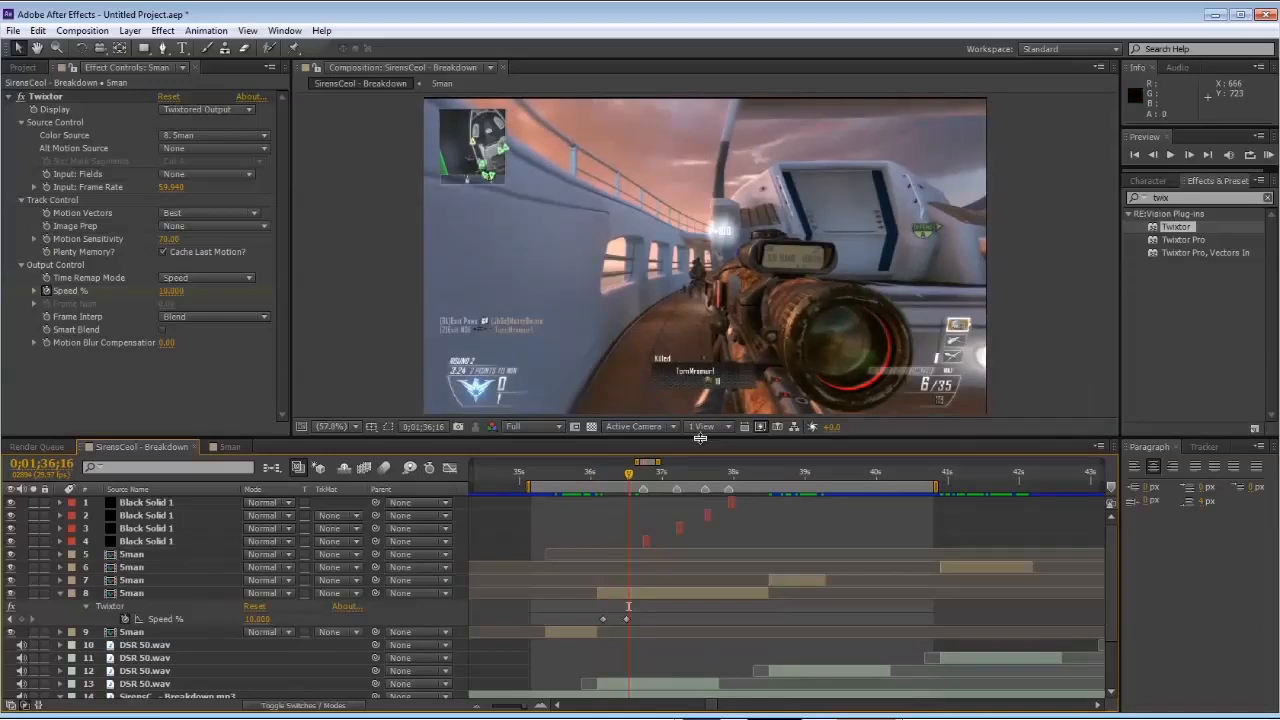
Step: Enlarge the composition preview and delete the four Black Solid 1 layers
left_click_drag(700, 437, 701, 515)
scroll(662, 629, "down", 1)
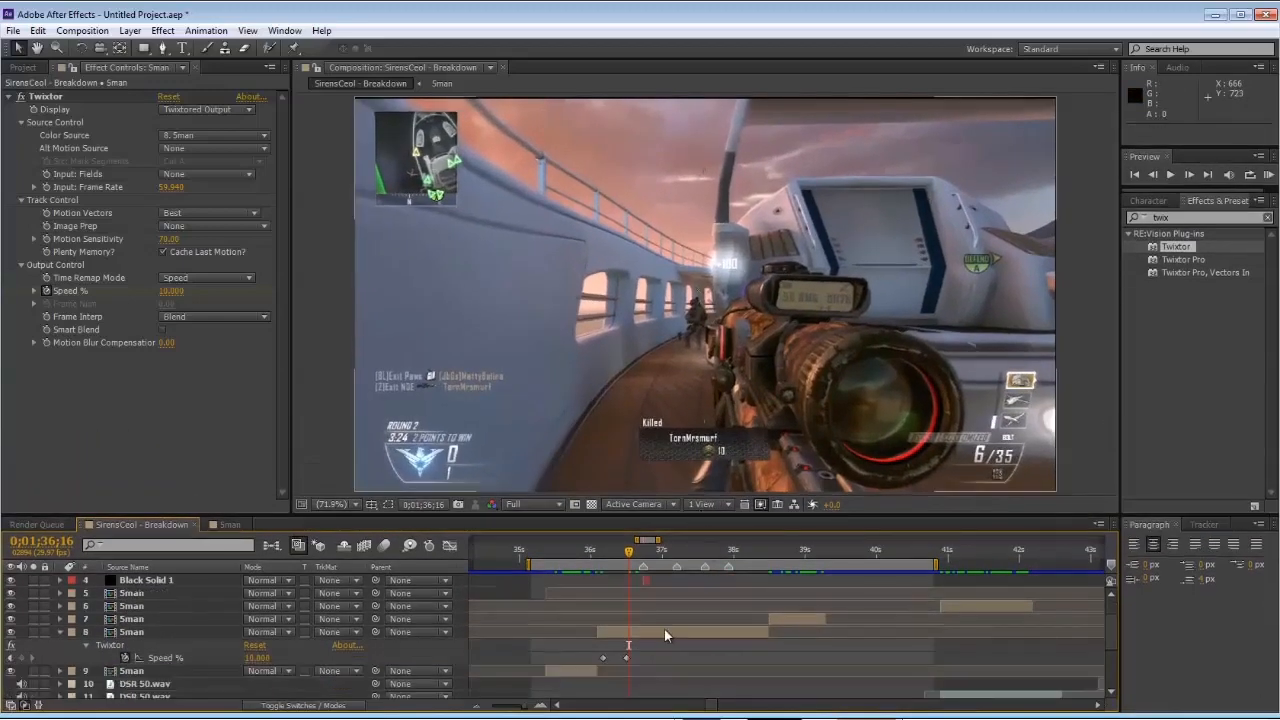
scroll(386, 585, "up", 1)
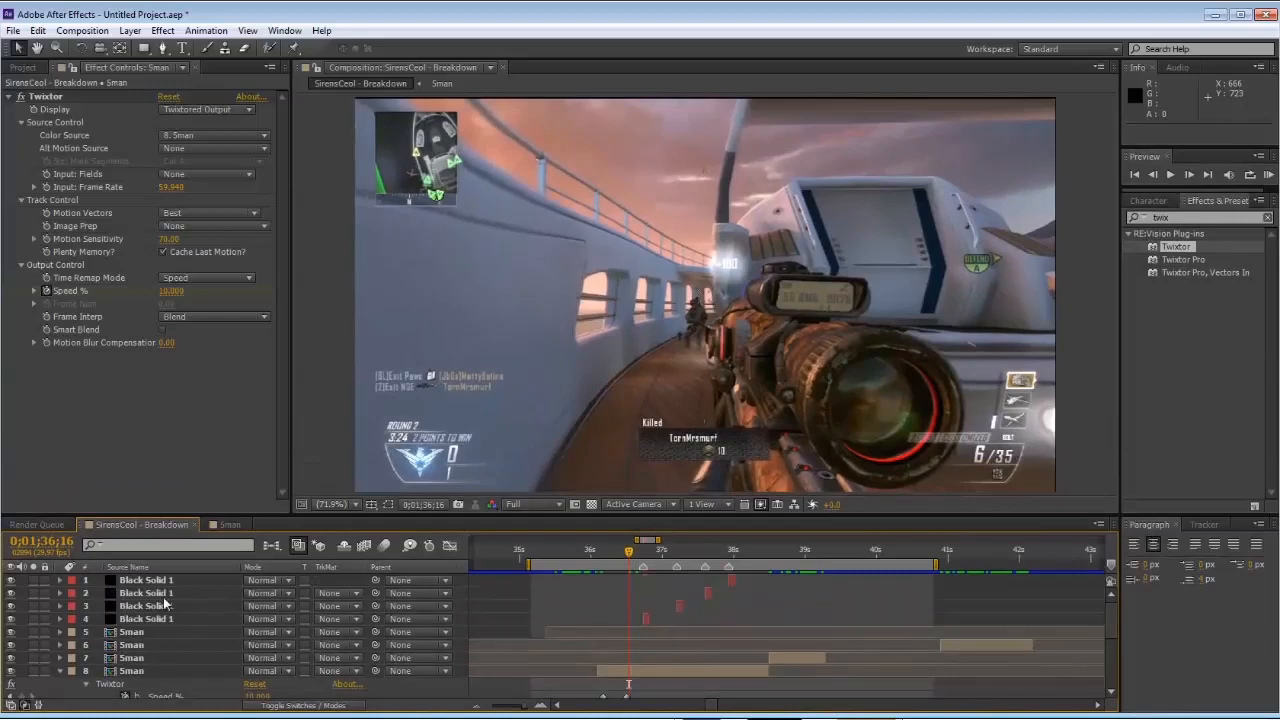
left_click(148, 580)
left_click(158, 619, "shift")
key("Delete")
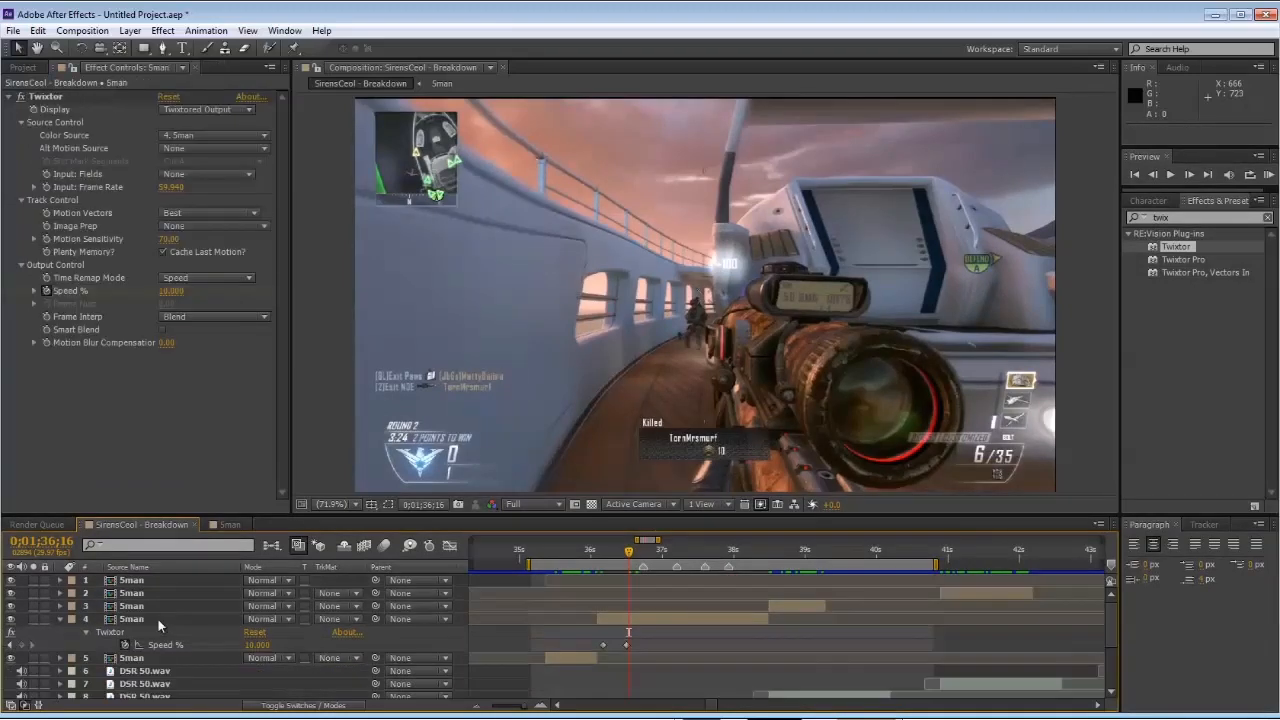
Step: Add three Speed % keyframes two frames apart around the first beat marker, with the middle one at 0;01;36;22 and the last at 0;01;36;24
left_click_drag(628, 550, 643, 550)
left_click(22, 645)
key("Page_Up")
key("Page_Up")
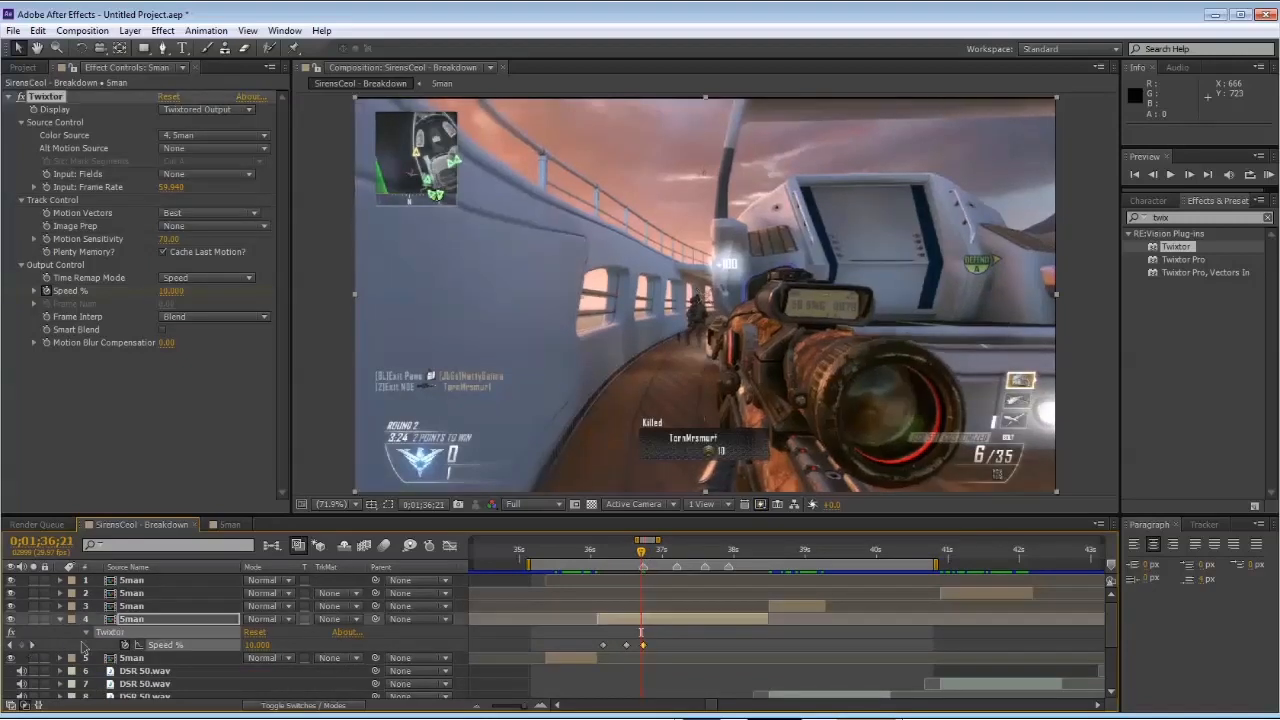
left_click(27, 646)
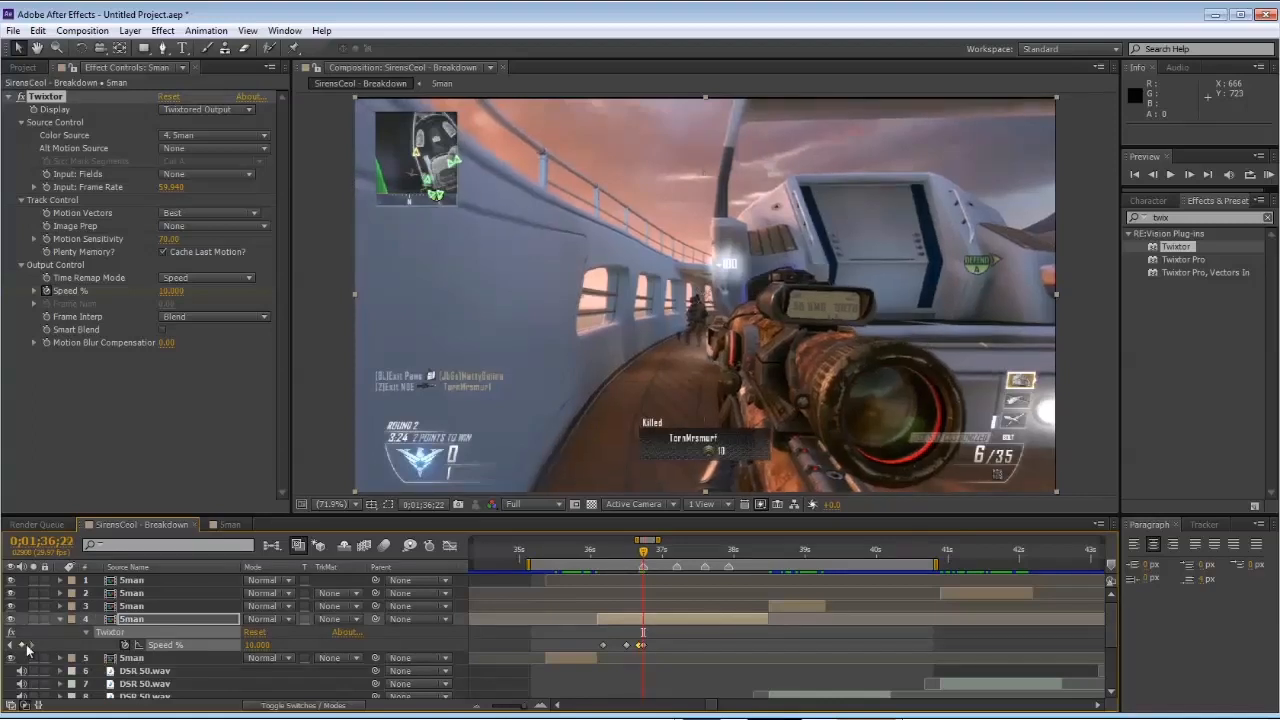
key("Page_Down")
key("Page_Down")
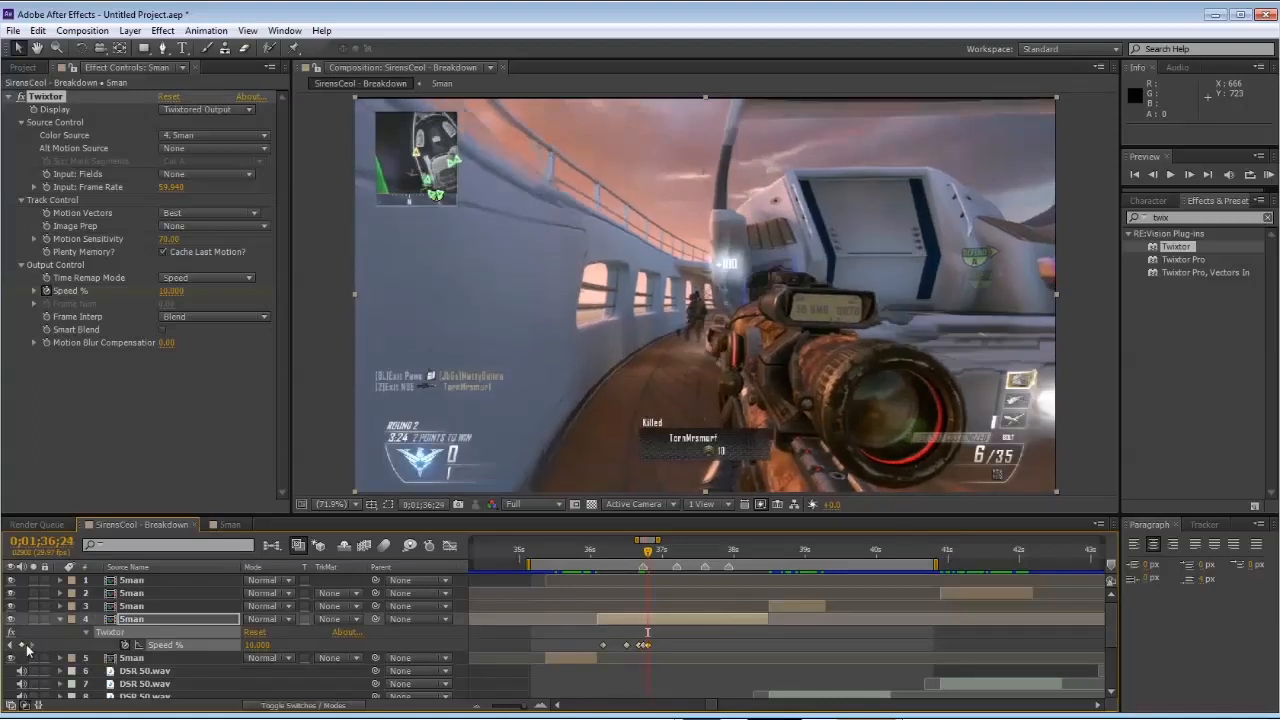
Step: Set the Speed % of the middle keyframe at 0;01;36;22 to 300
double_click(643, 646)
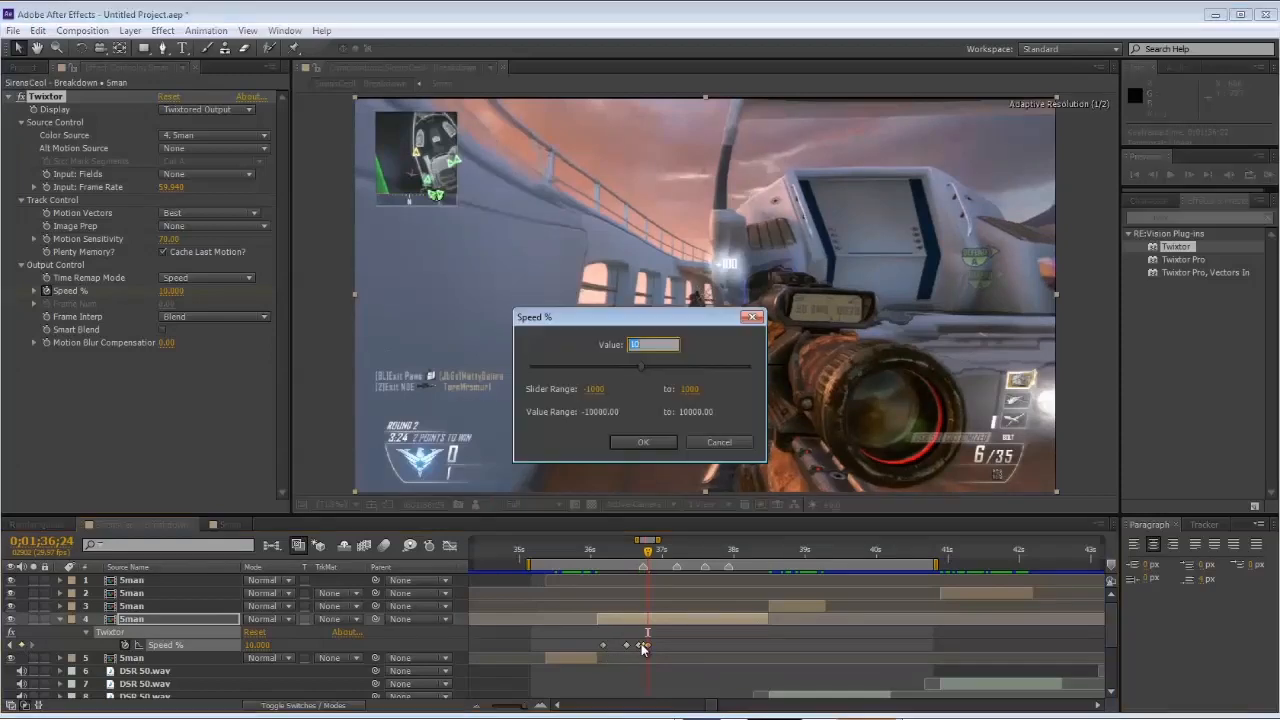
type("300")
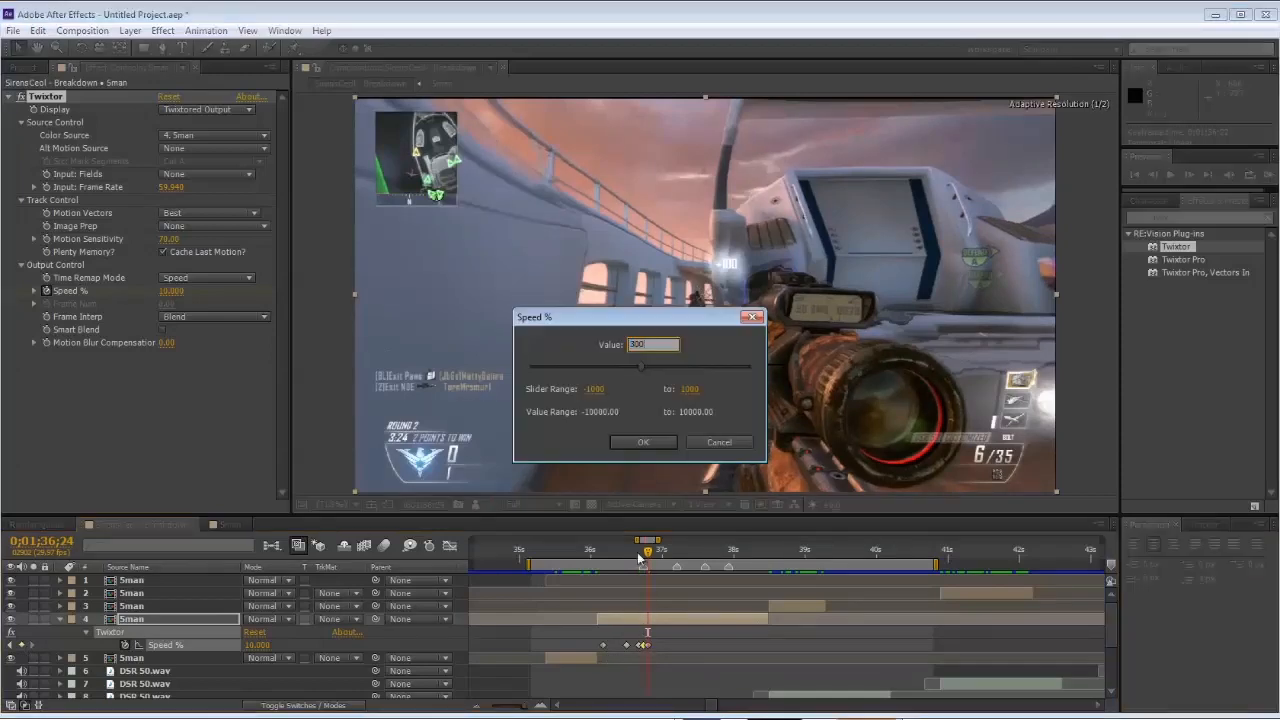
left_click(643, 442)
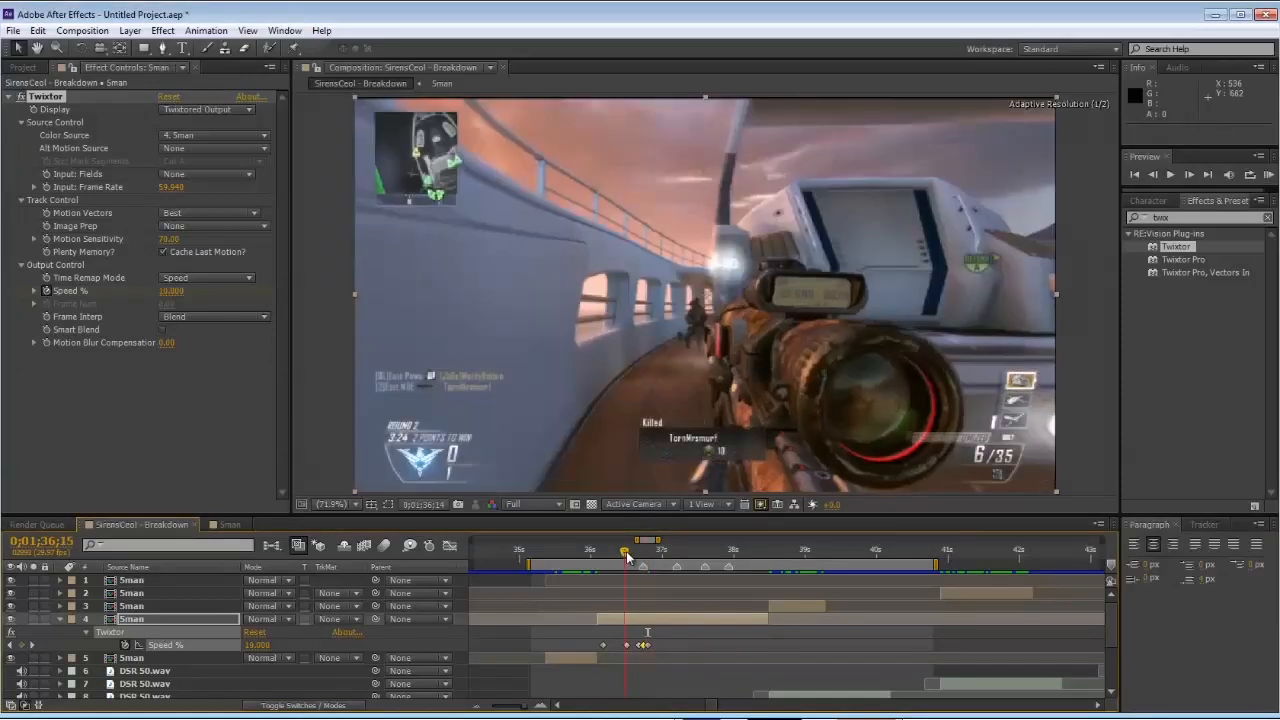
Step: Copy the three Speed % keyframes around the first marker and paste them at 0;01;37;04, two frames before the second marker
left_click_drag(626, 553, 677, 553)
left_click_drag(630, 637, 659, 652)
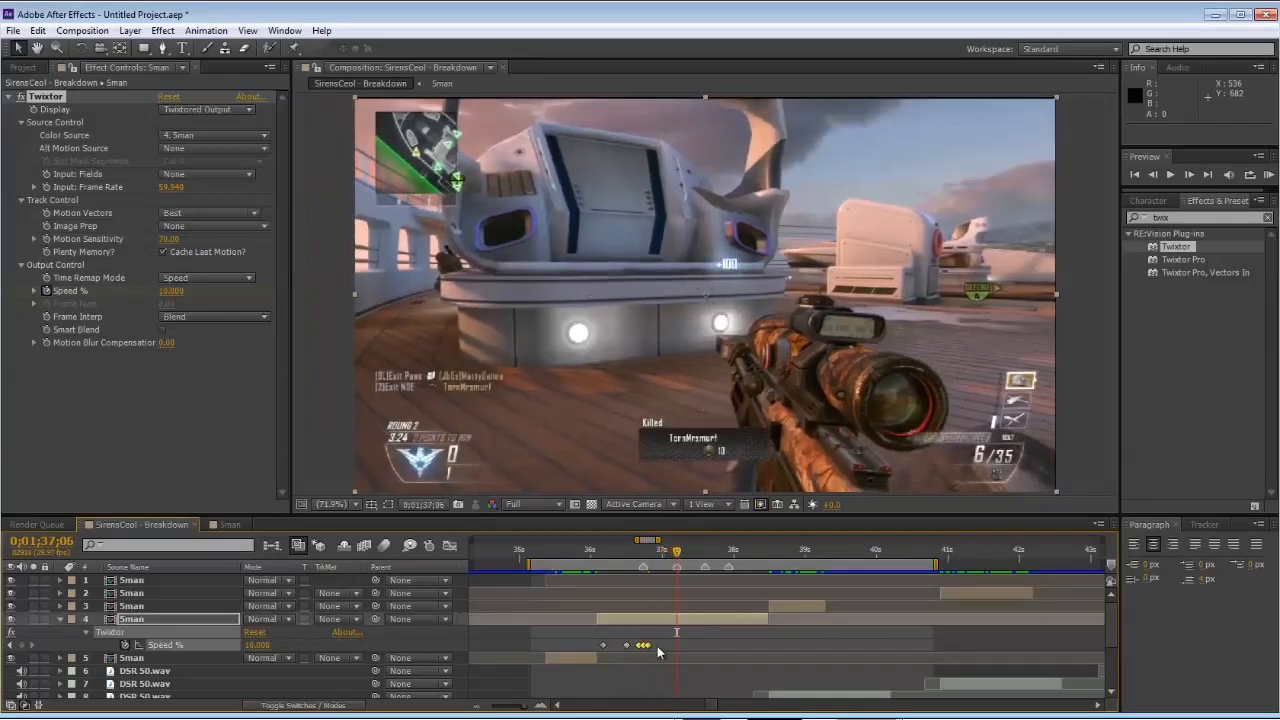
key("ctrl+c")
key("Page_Up")
key("Page_Up")
key("ctrl+v")
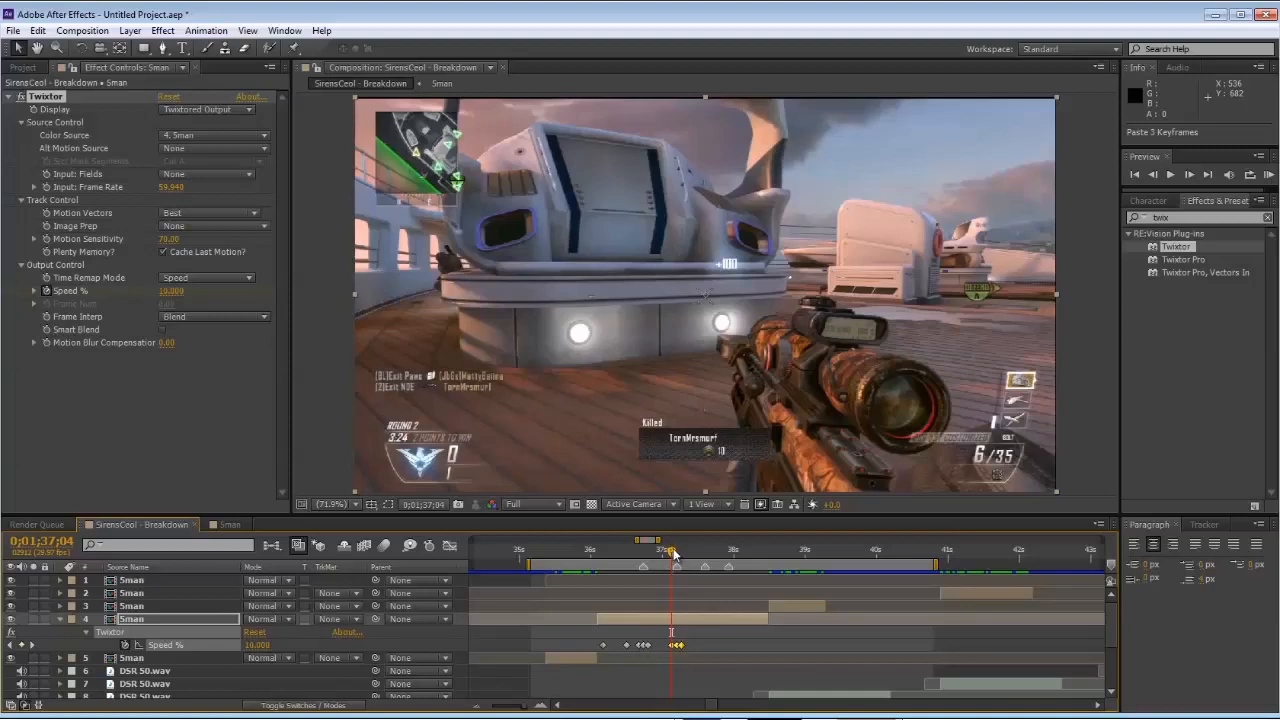
Step: Paste the three Speed % keyframes again at 0;01;37;16 and 0;01;37;26, two frames before the third and fourth markers
left_click_drag(674, 553, 707, 553)
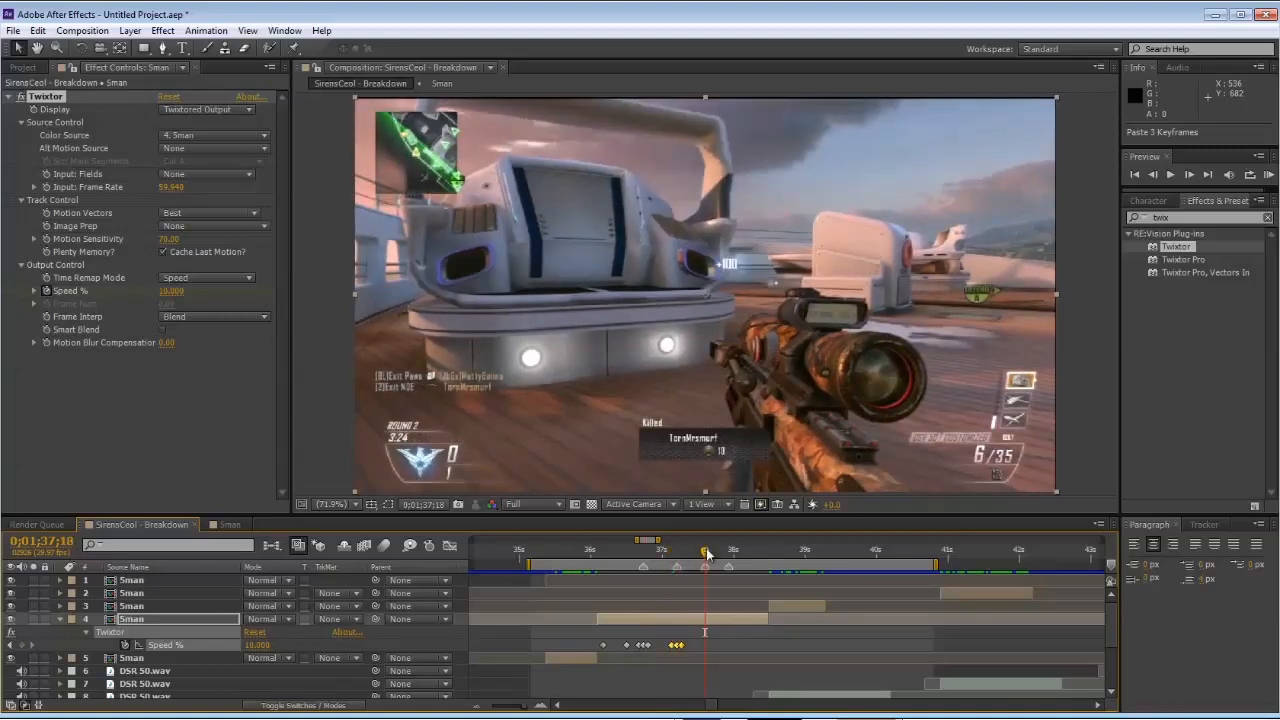
key("Page_Up")
key("Page_Up")
key("ctrl+v")
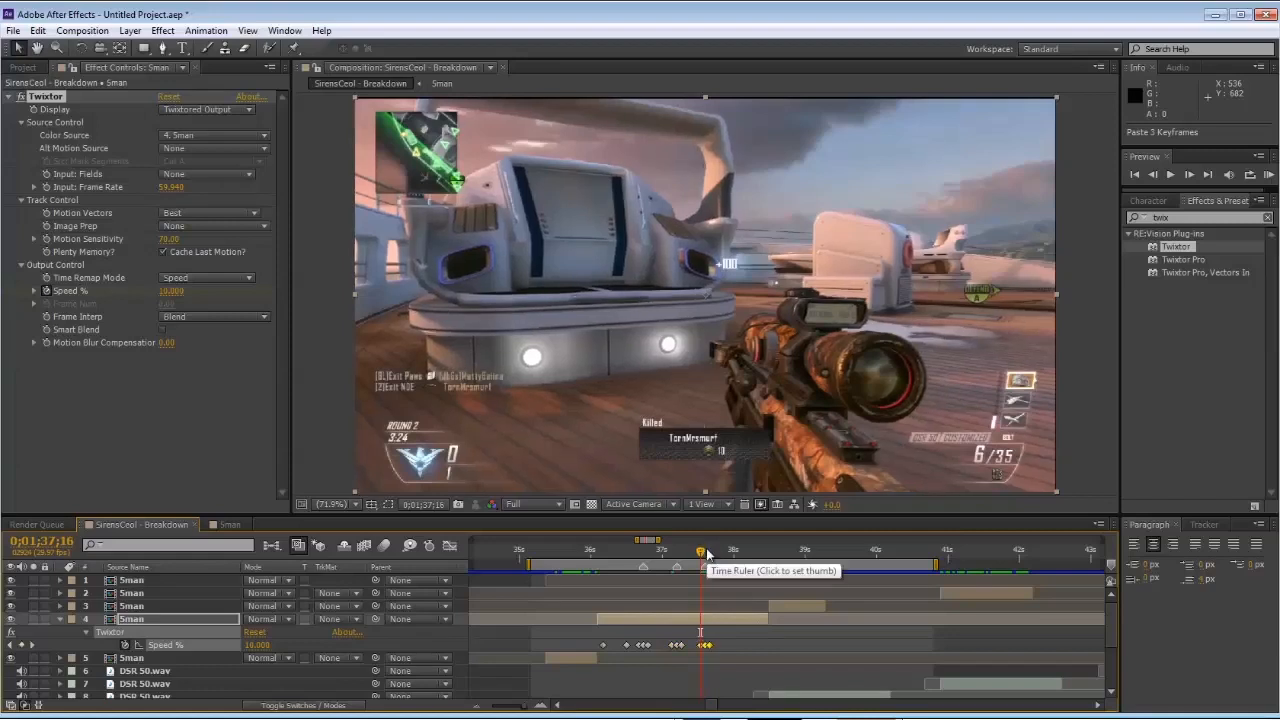
left_click(728, 553)
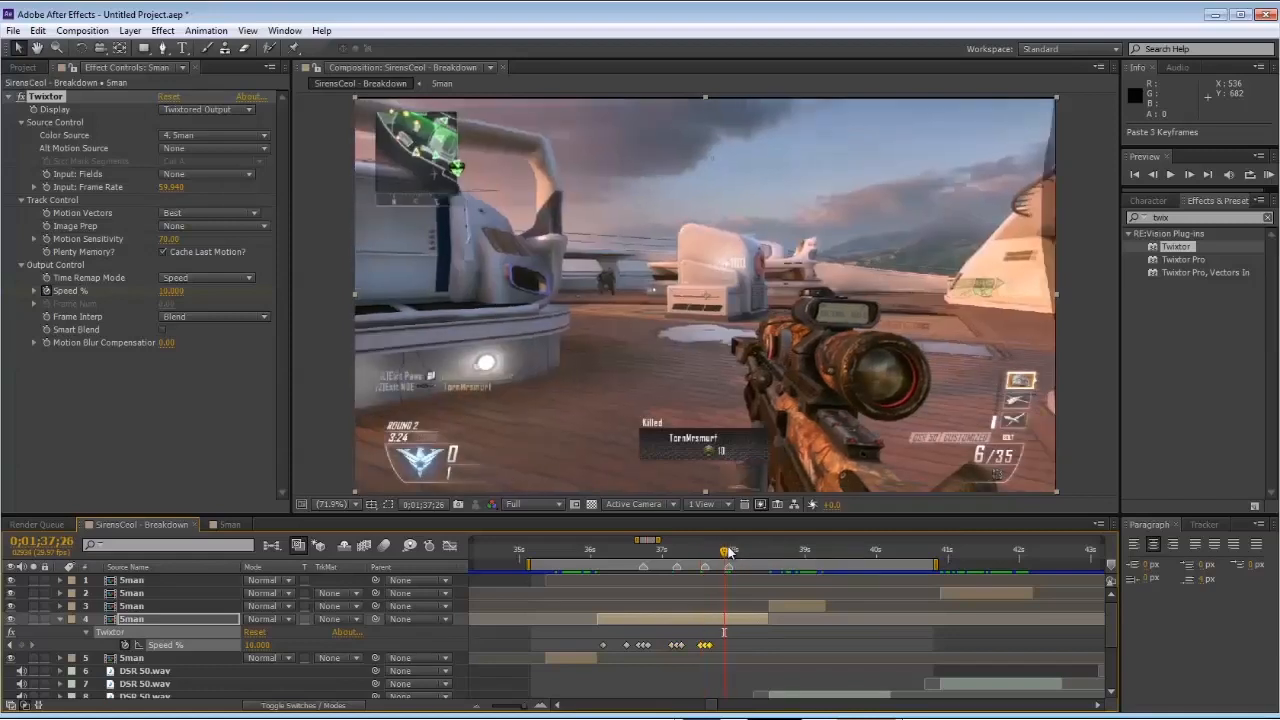
key("ctrl+v")
mouse_move(730, 553)
left_mouse_down()
mouse_move(765, 560)
mouse_move(742, 556)
left_mouse_up()
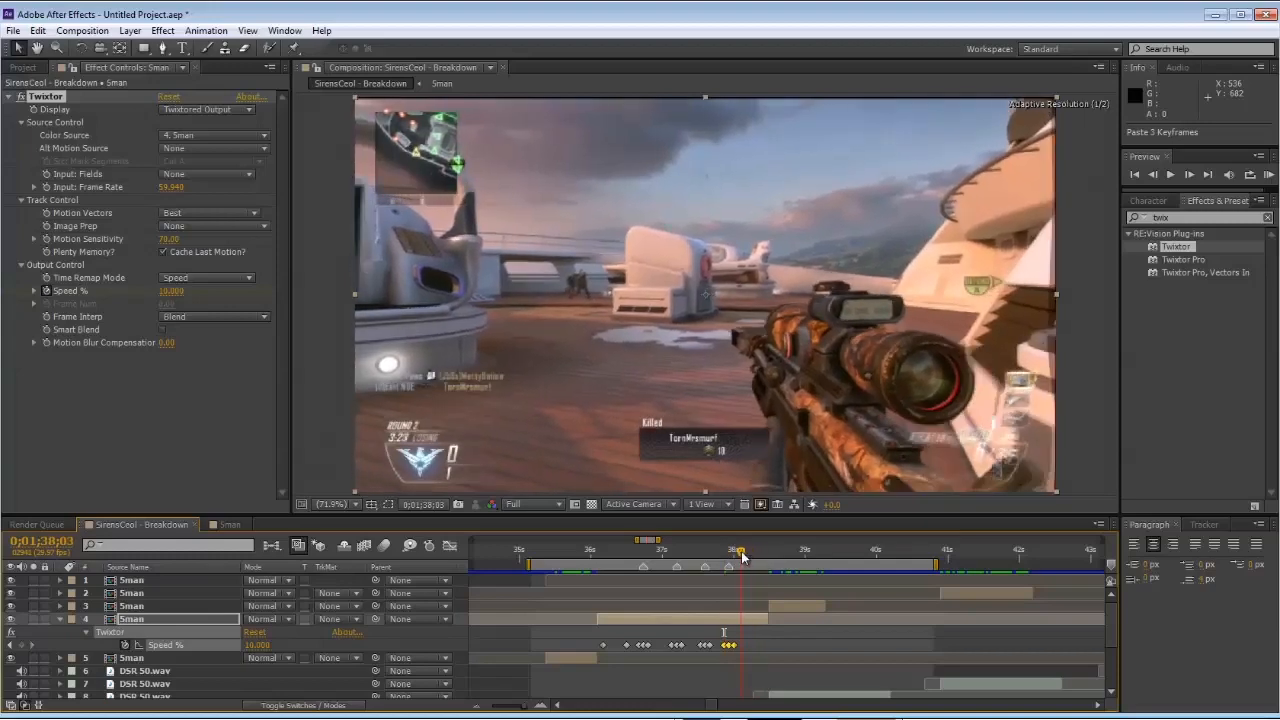
Step: Increase the Speed % of the middle keyframe at the third marker, 0;01;37;18
left_click_drag(631, 551, 711, 553)
double_click(705, 646)
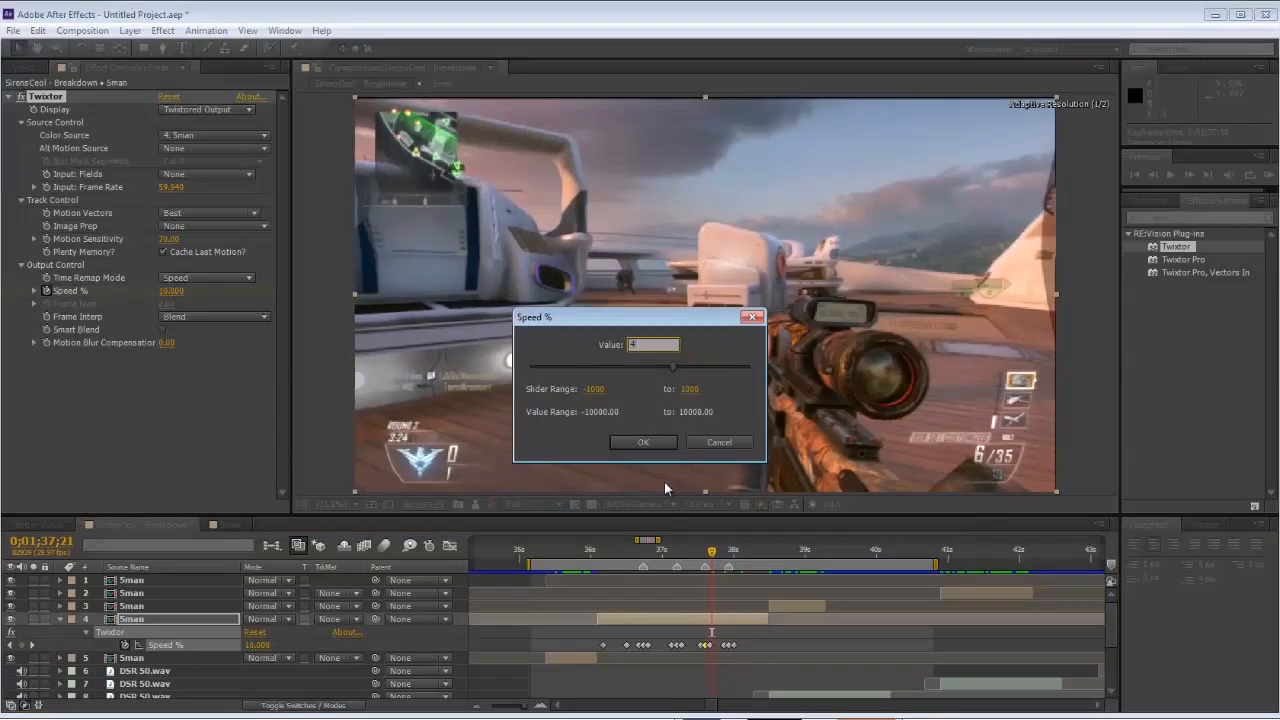
type("4")
left_click(645, 443)
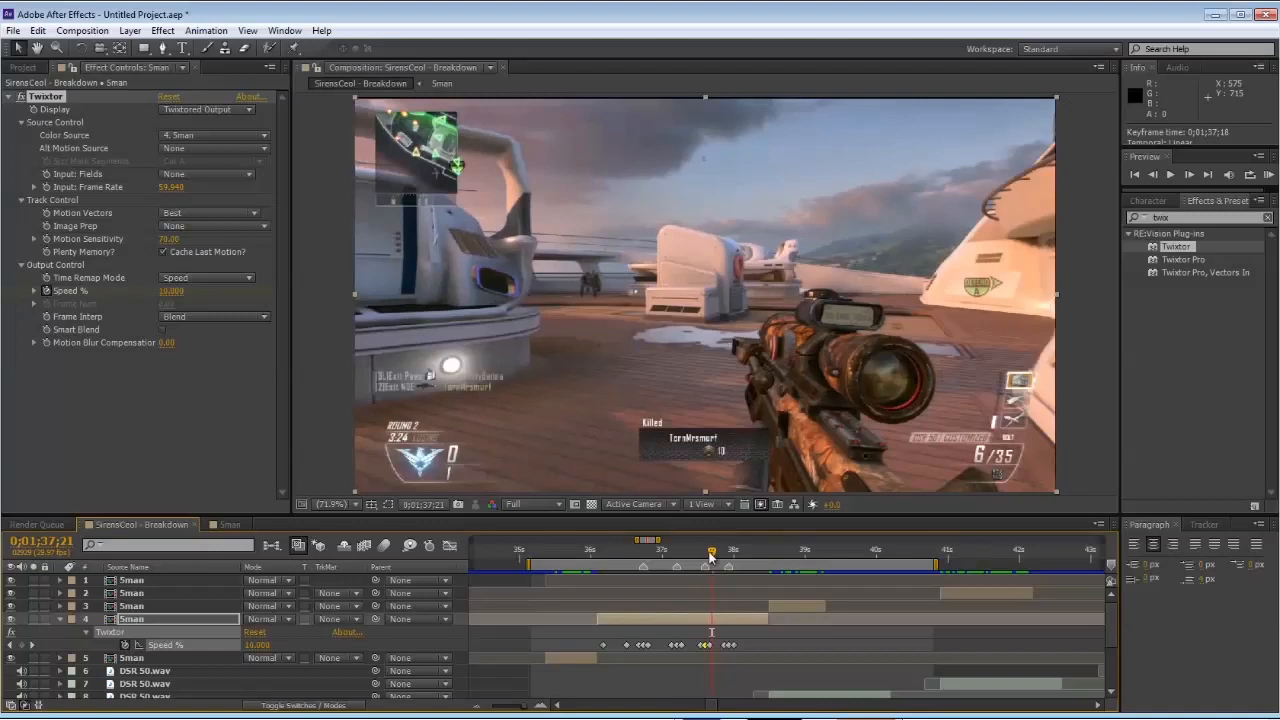
Step: Add Speed % keyframes at the segment's last frame, 0;01;38;14, and five frames earlier at 0;01;38;09
left_click_drag(711, 553, 718, 554)
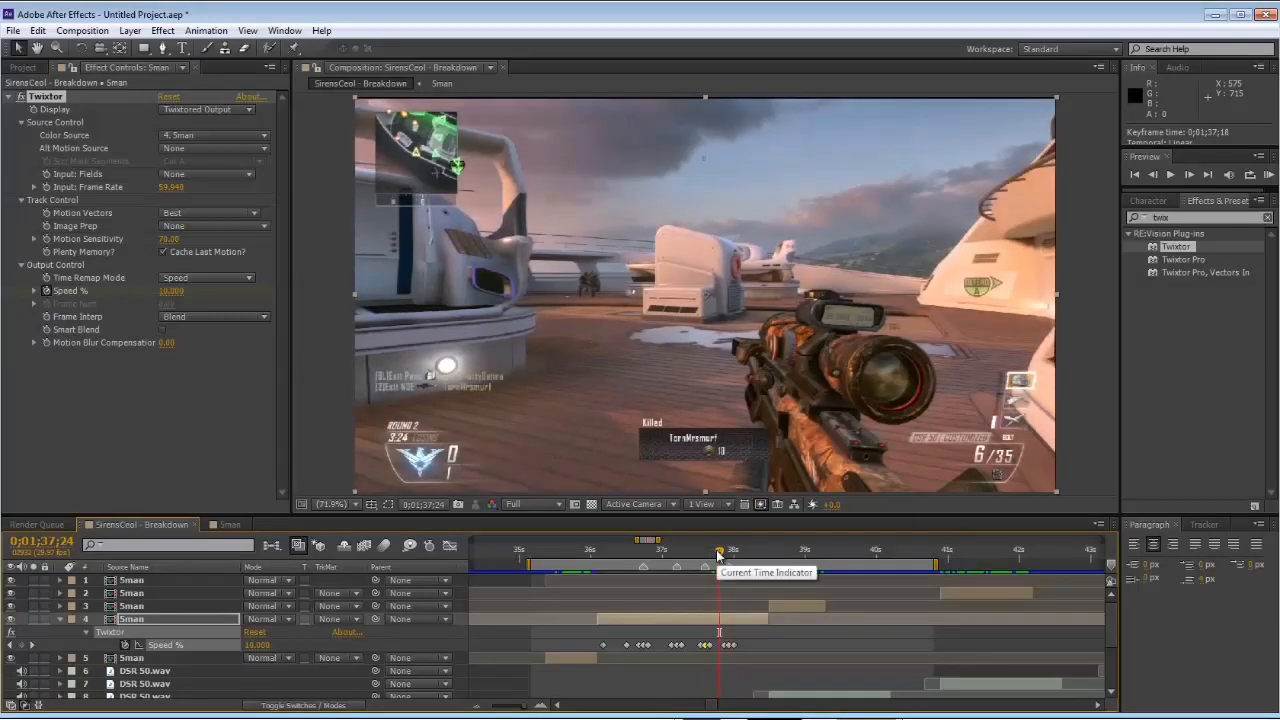
left_click_drag(719, 555, 766, 553)
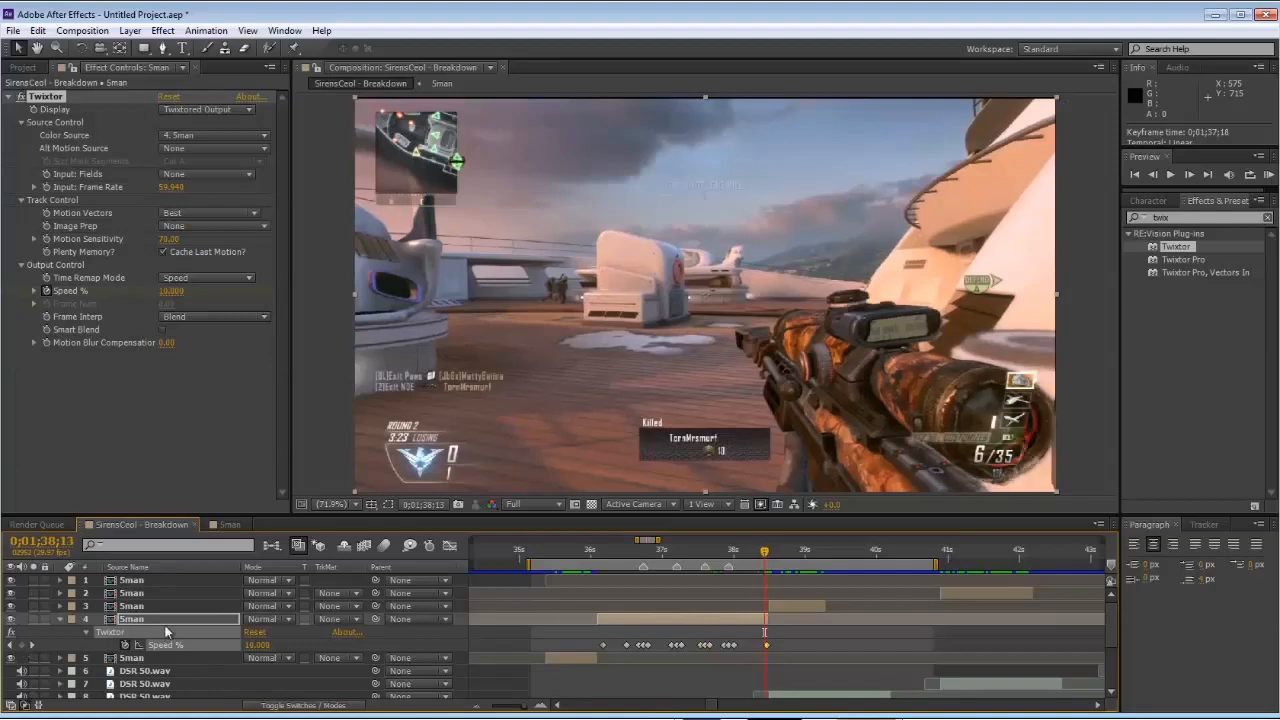
key("shift+Page_Up")
key("Page_Down")
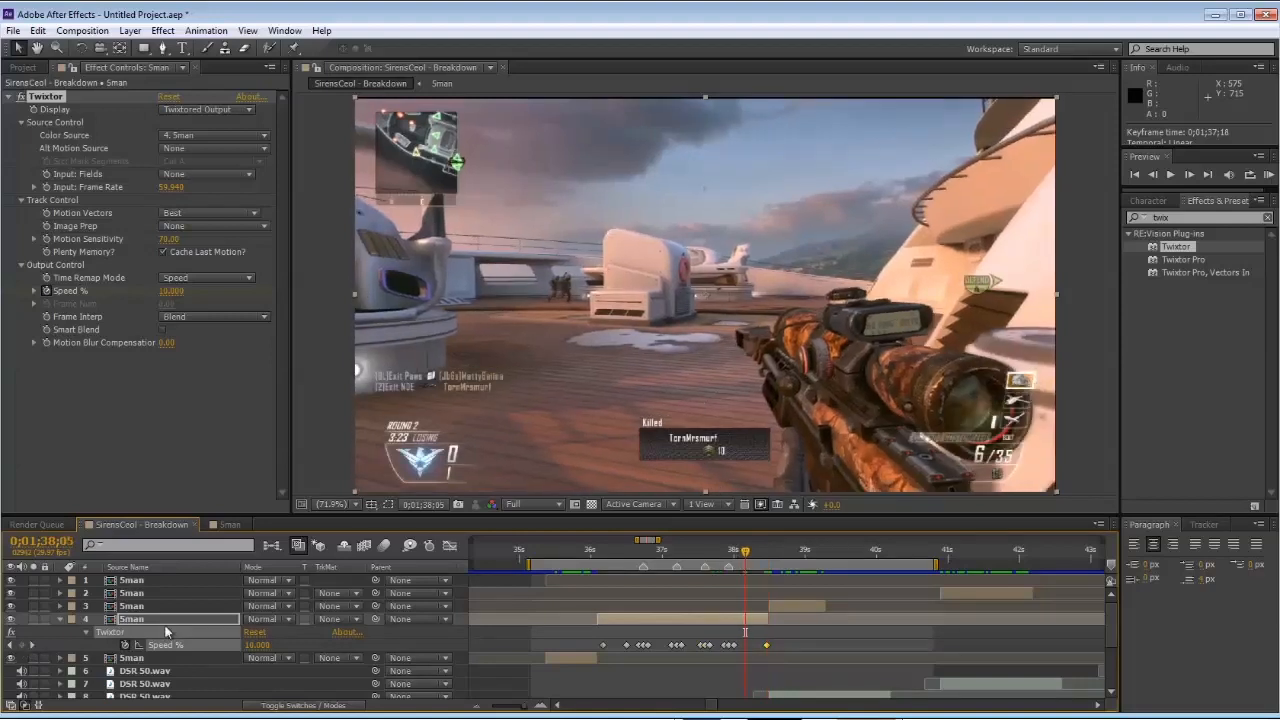
key("Page_Down")
key("Page_Down")
key("Page_Down")
key("Page_Down")
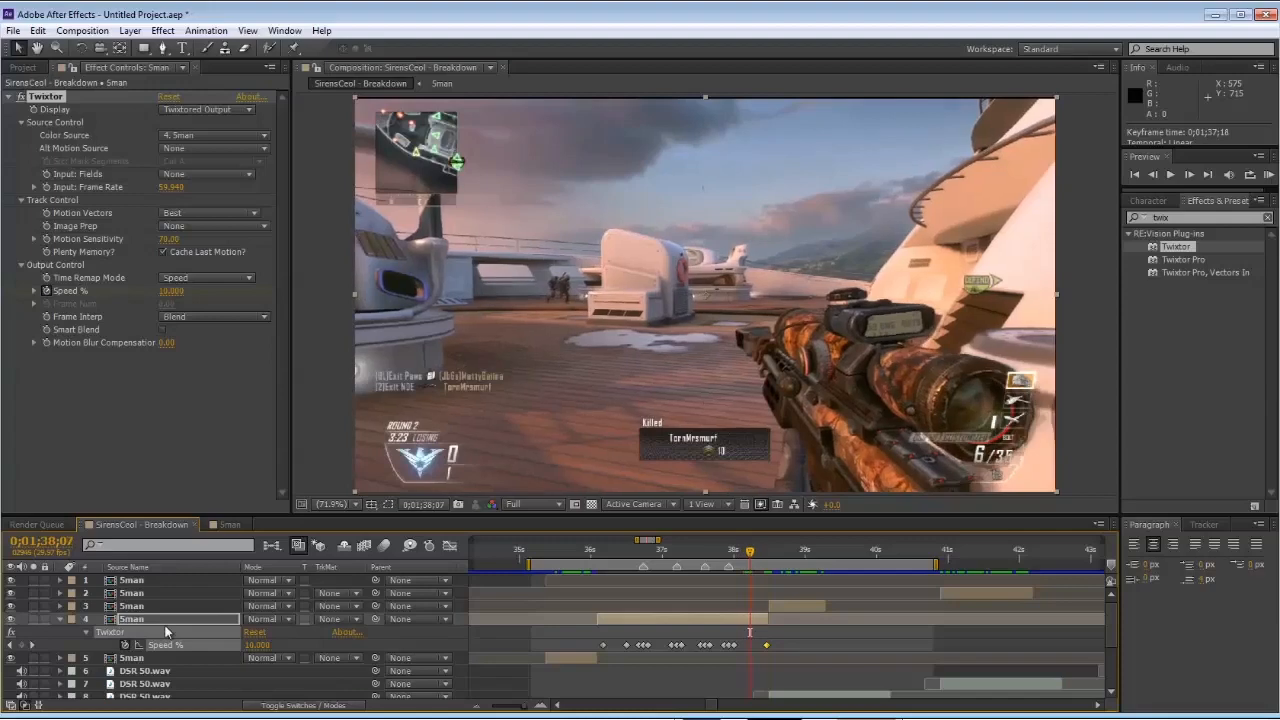
left_click(23, 646)
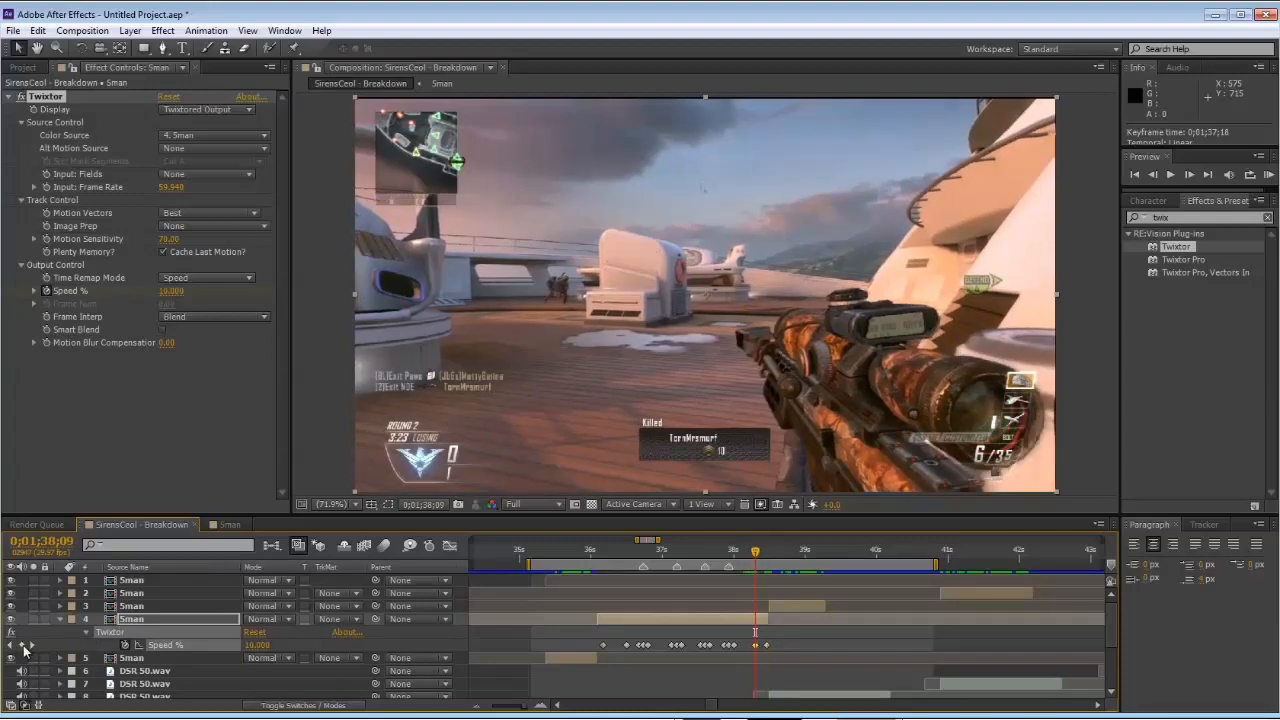
Step: Set the Speed % of the segment's last keyframe, at 0;01;38;14, to 200
key("Page_Down")
key("Page_Down")
key("Page_Down")
key("Page_Down")
key("Page_Down")
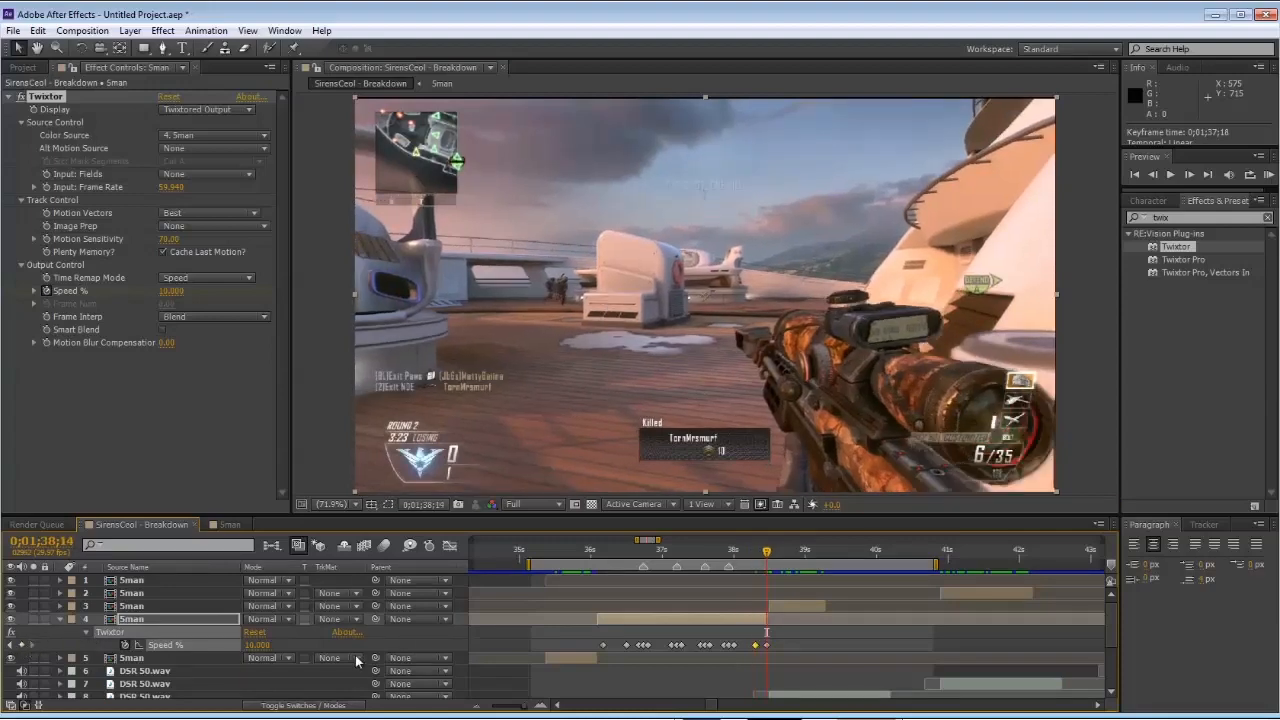
left_click(258, 645)
type("200")
key("Return")
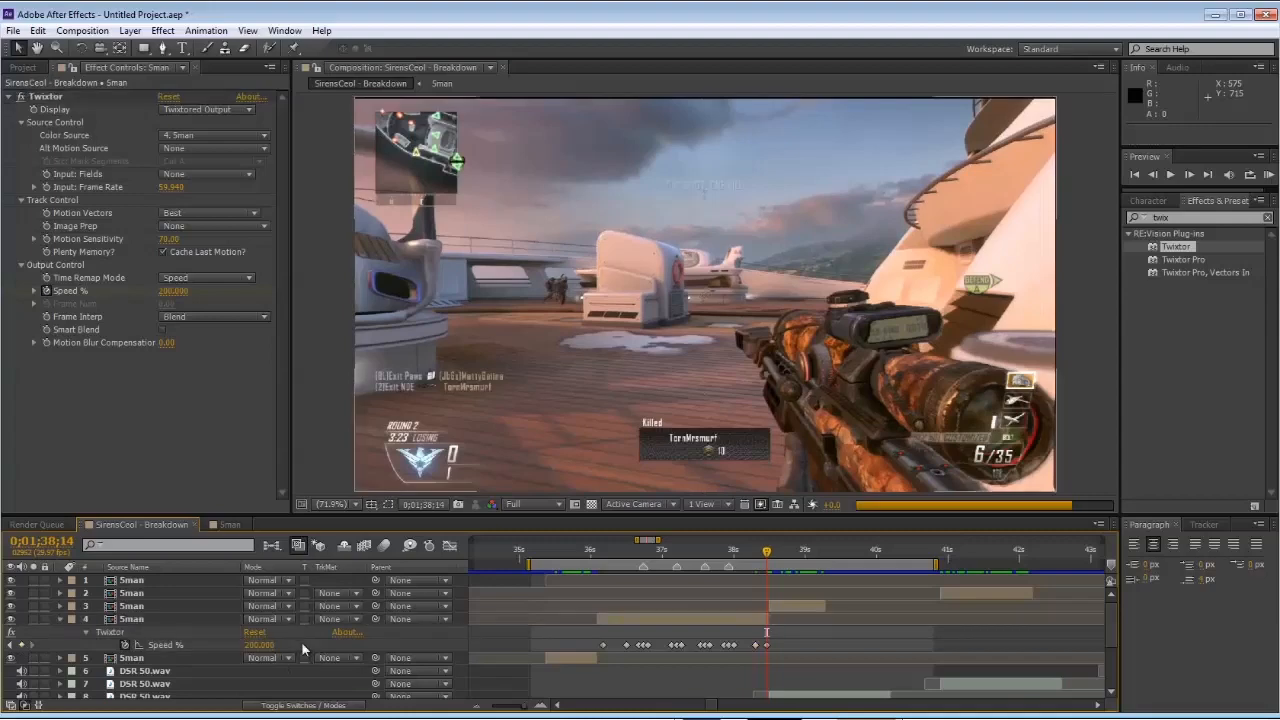
Step: Raise the last keyframe's Speed % to 230 and compare the frames on either side of the cut
left_click(262, 646)
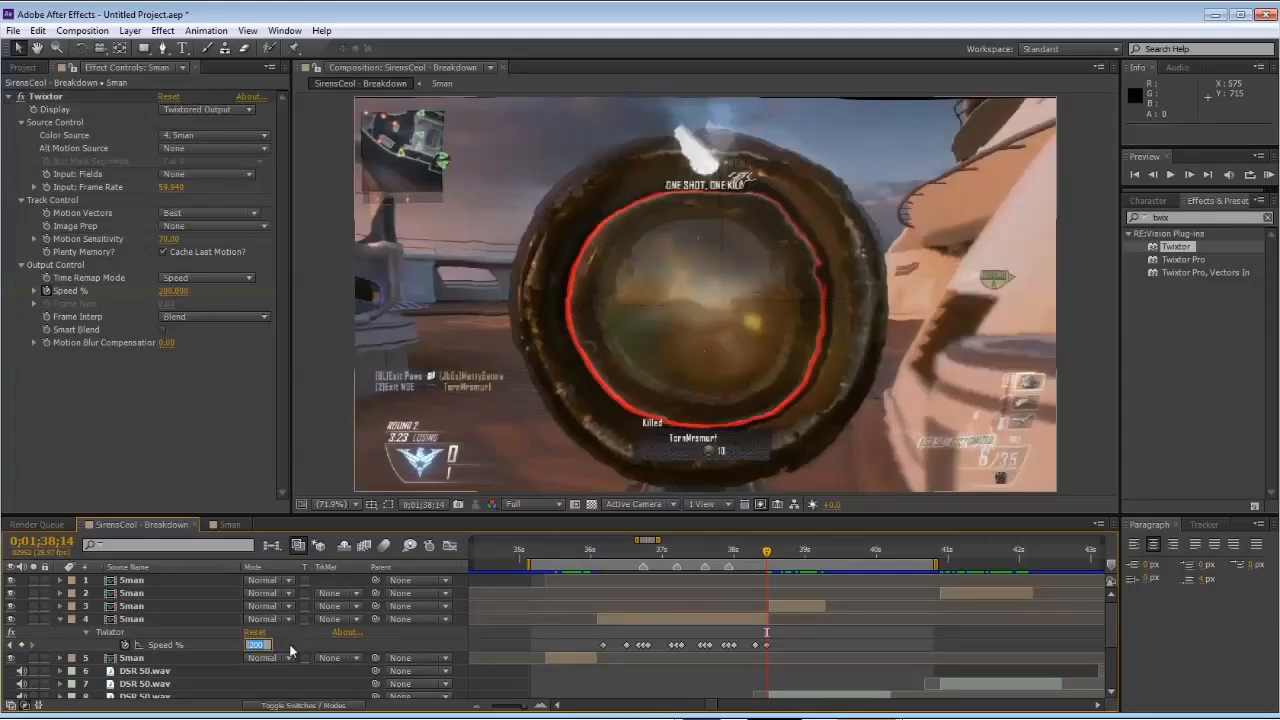
type("230")
key("Return")
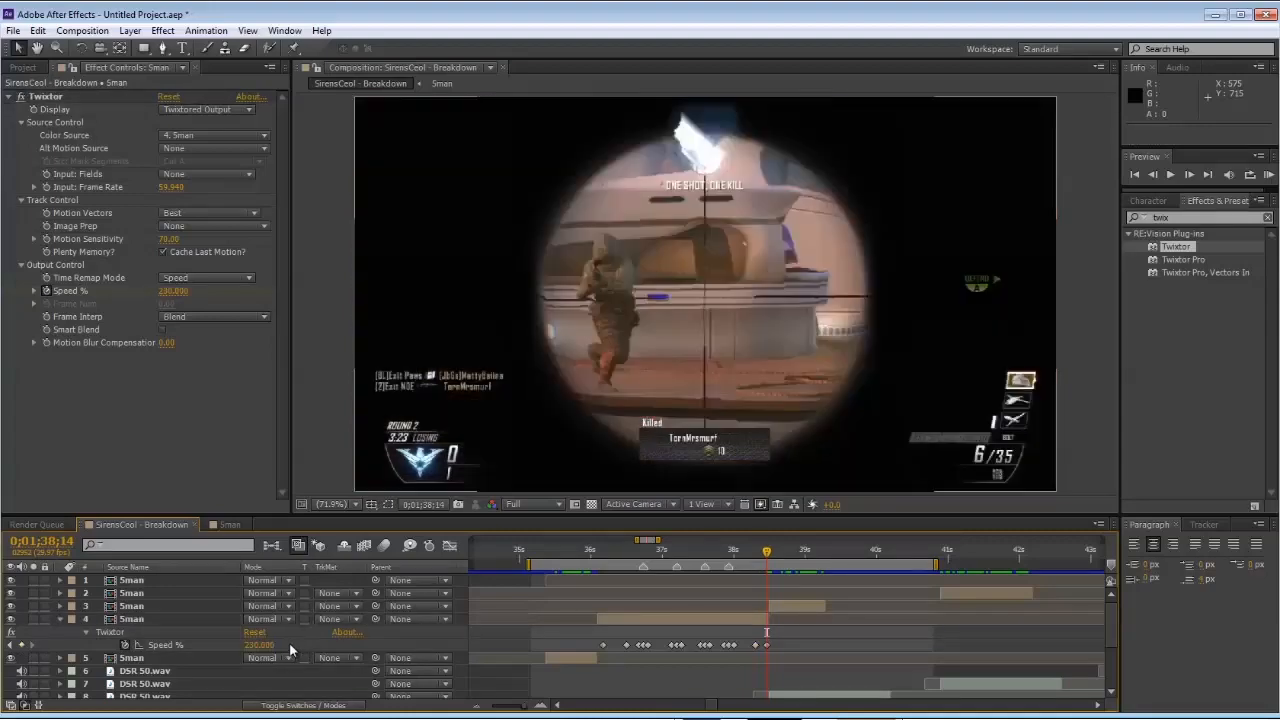
left_click(1188, 175)
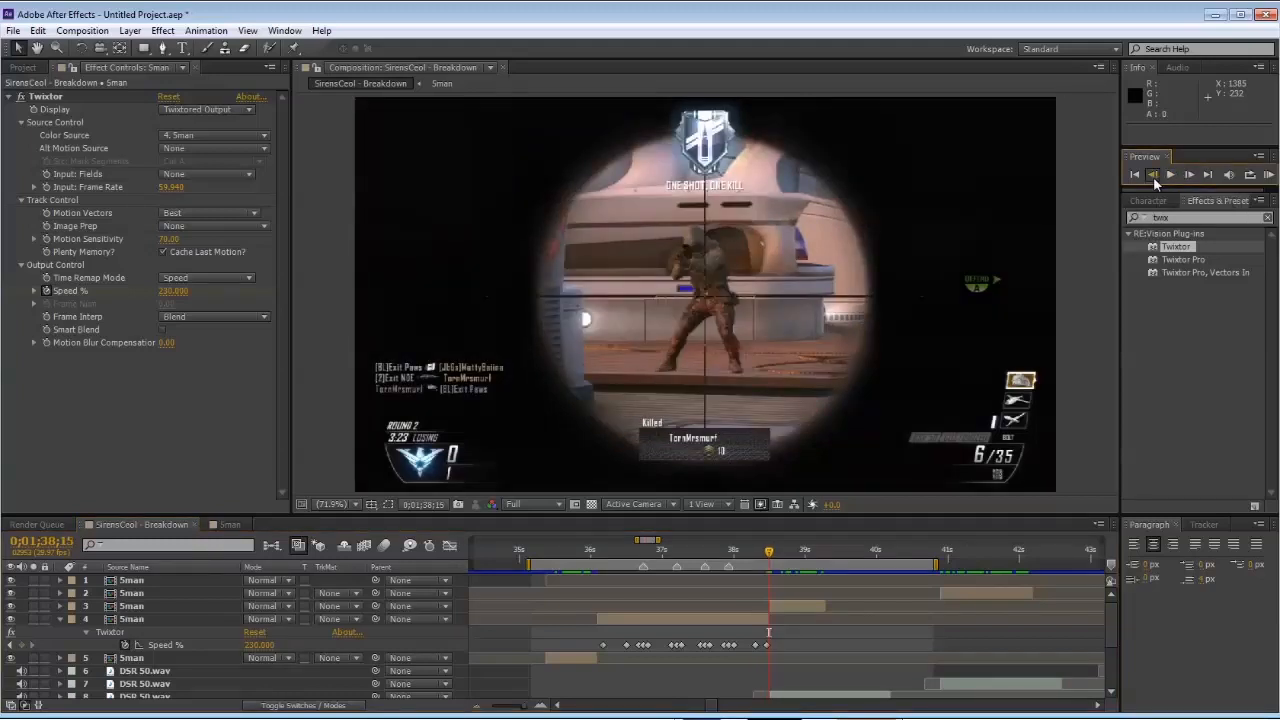
left_click(1153, 176)
left_click(1187, 178)
Step: Add three composition markers on the beats following layer 3's cut-in, the last one at 0;01;40;10
left_click_drag(750, 552, 804, 550)
left_click(782, 605)
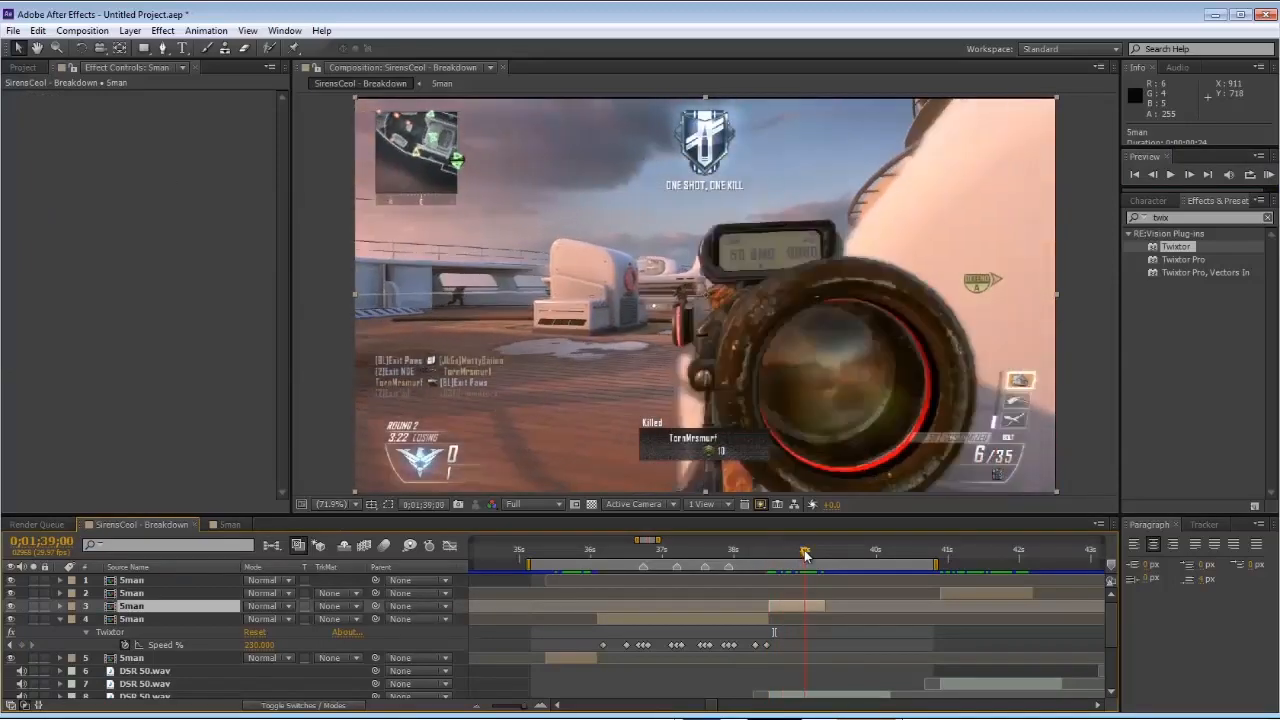
left_click(1099, 705)
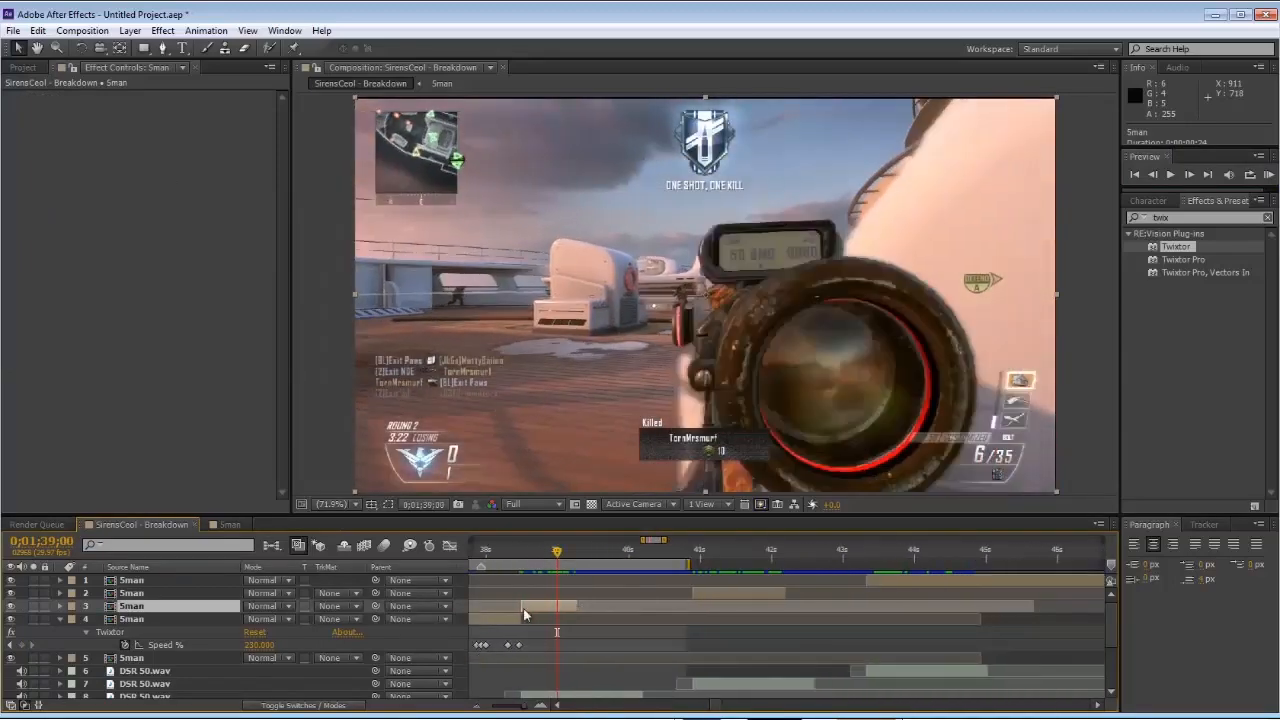
left_click(557, 705)
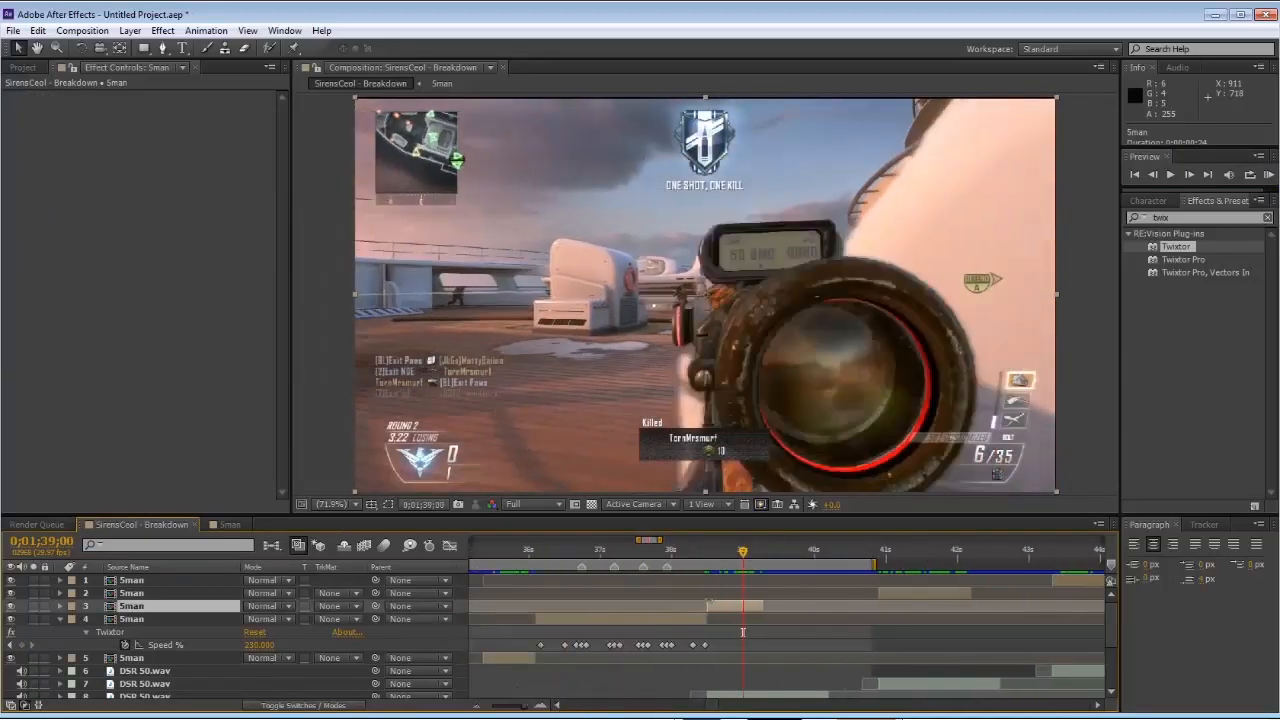
scroll(743, 632, "down", 4)
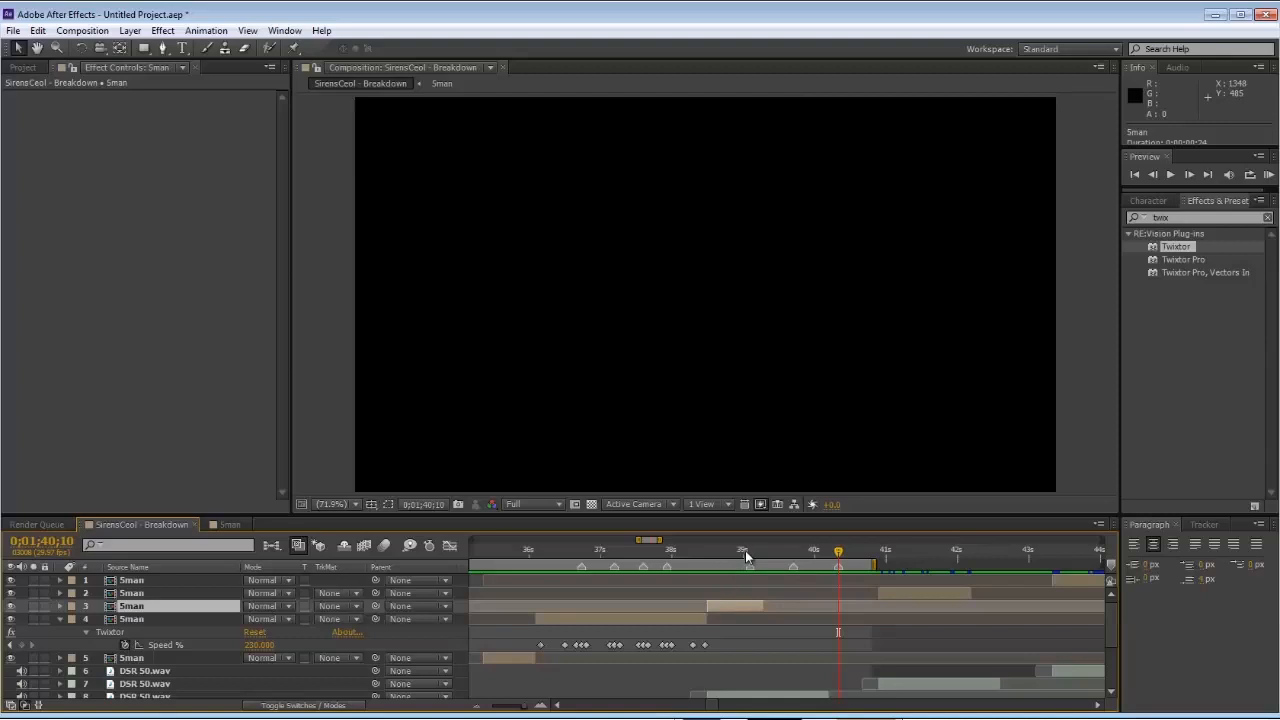
Step: Apply Twixtor to the third layer's segment and set its input frame rate to 59.94
left_click_drag(746, 556, 808, 548)
left_click_drag(1176, 247, 750, 606)
left_click(171, 187)
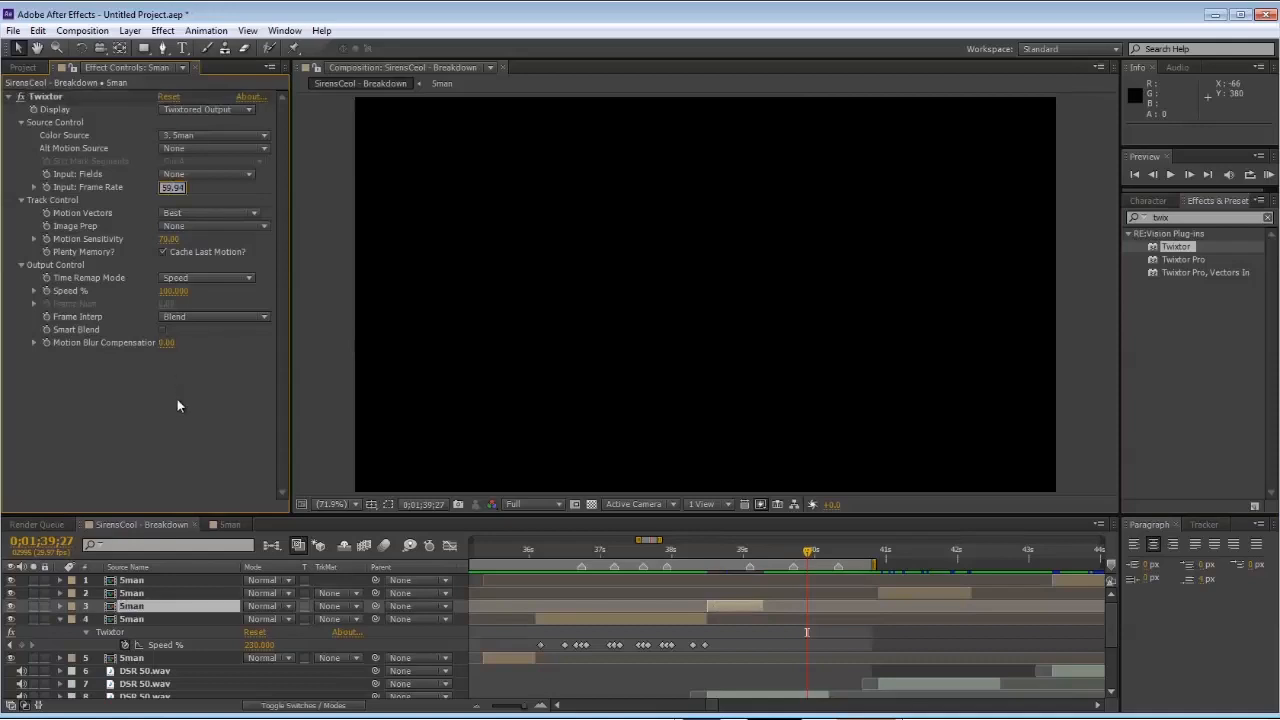
type("59.94")
key("Return")
Step: Keyframe layer 3's Speed % at 100 on its first frame, 0;01;38;15, and at 10 on 0;01;38;25
mouse_move(708, 557)
left_mouse_down()
mouse_move(741, 556)
mouse_move(707, 556)
left_mouse_up()
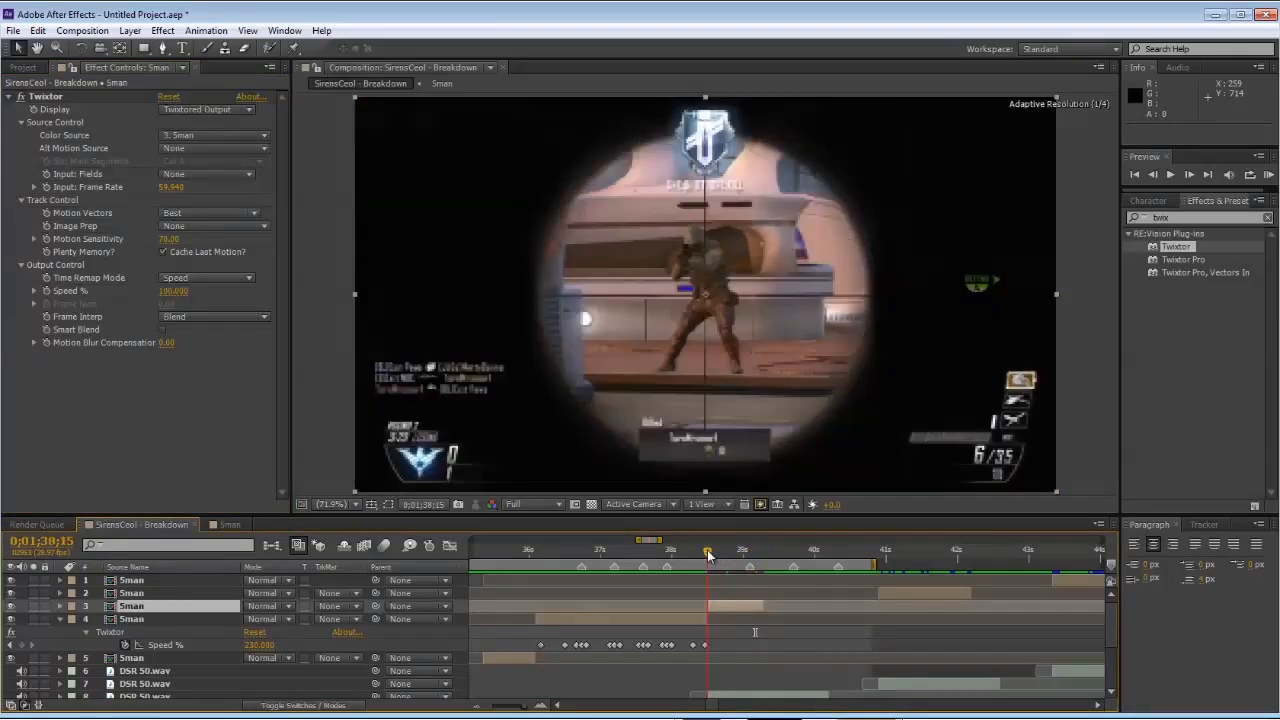
left_click(840, 556)
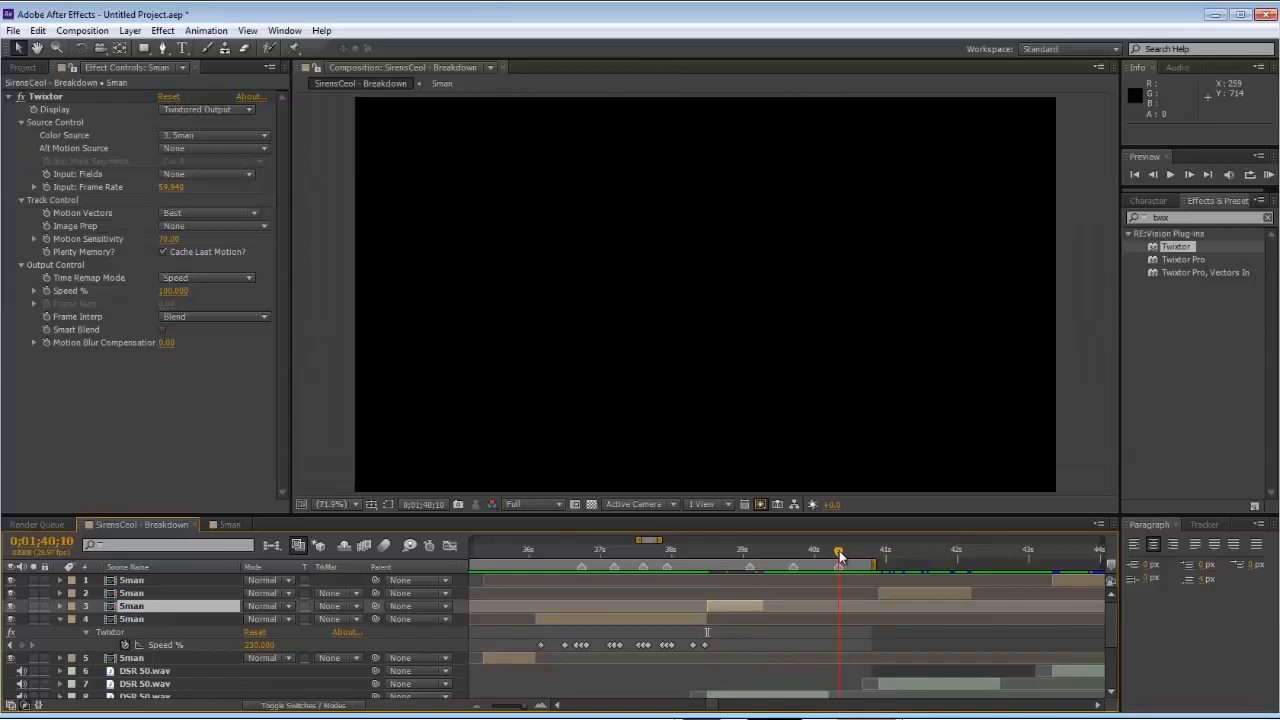
left_click_drag(840, 556, 705, 558)
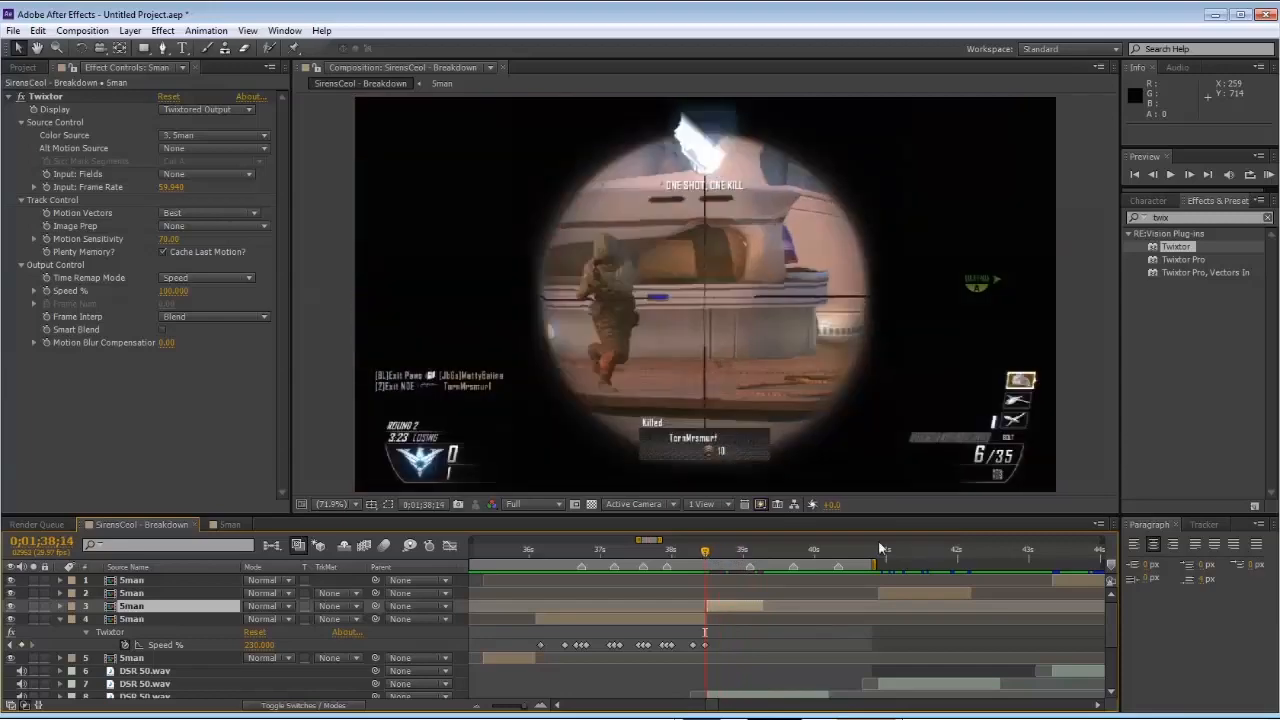
left_click(1189, 175)
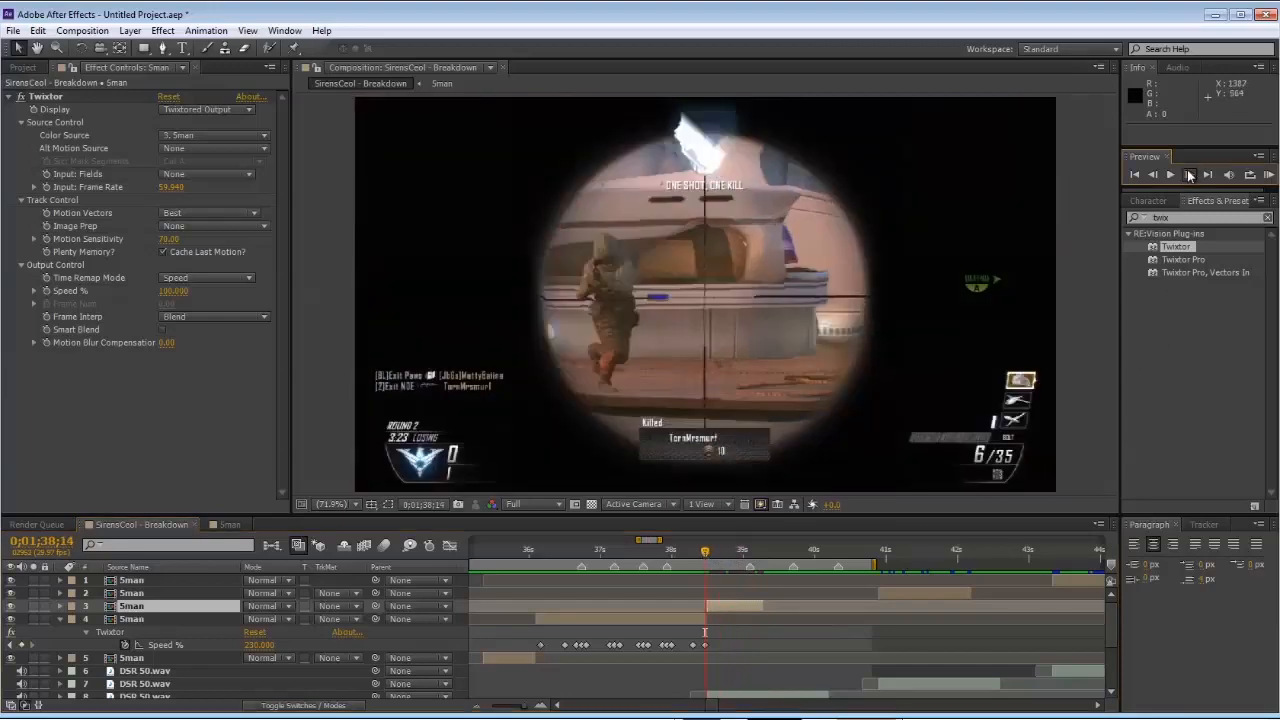
left_click(46, 291)
key("space")
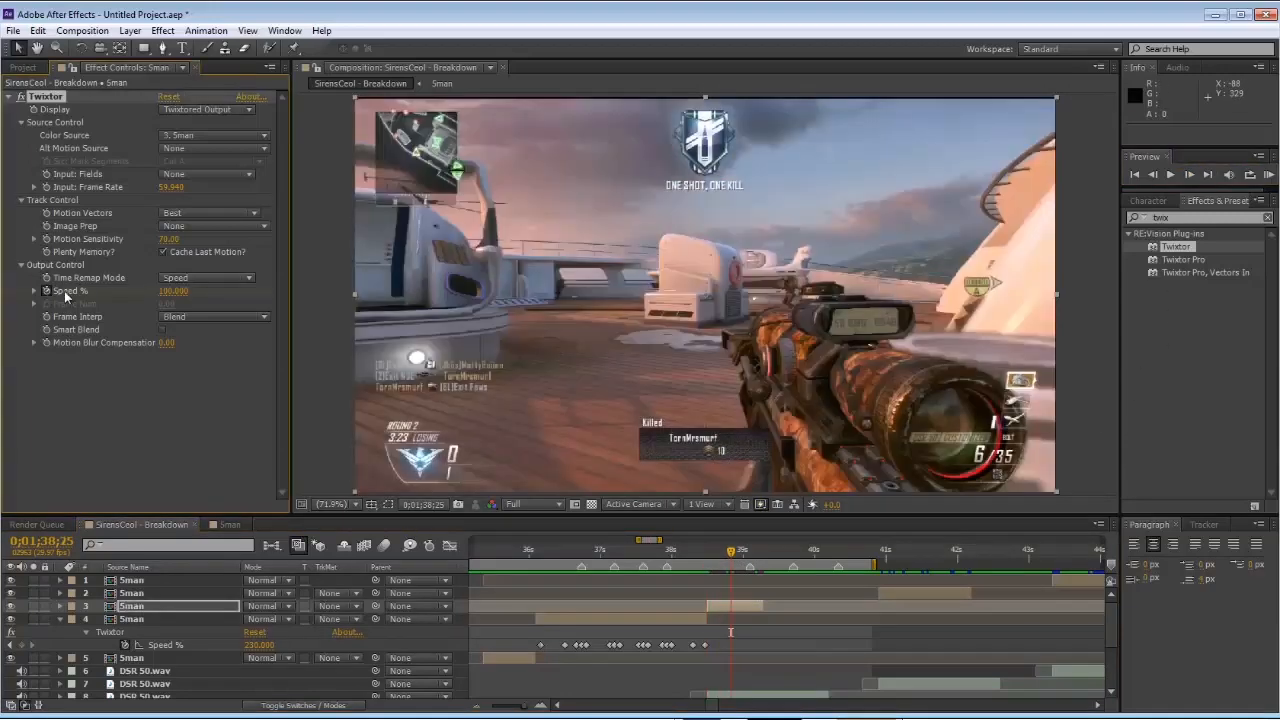
left_click(172, 291)
type("10")
key("Return")
key("u")
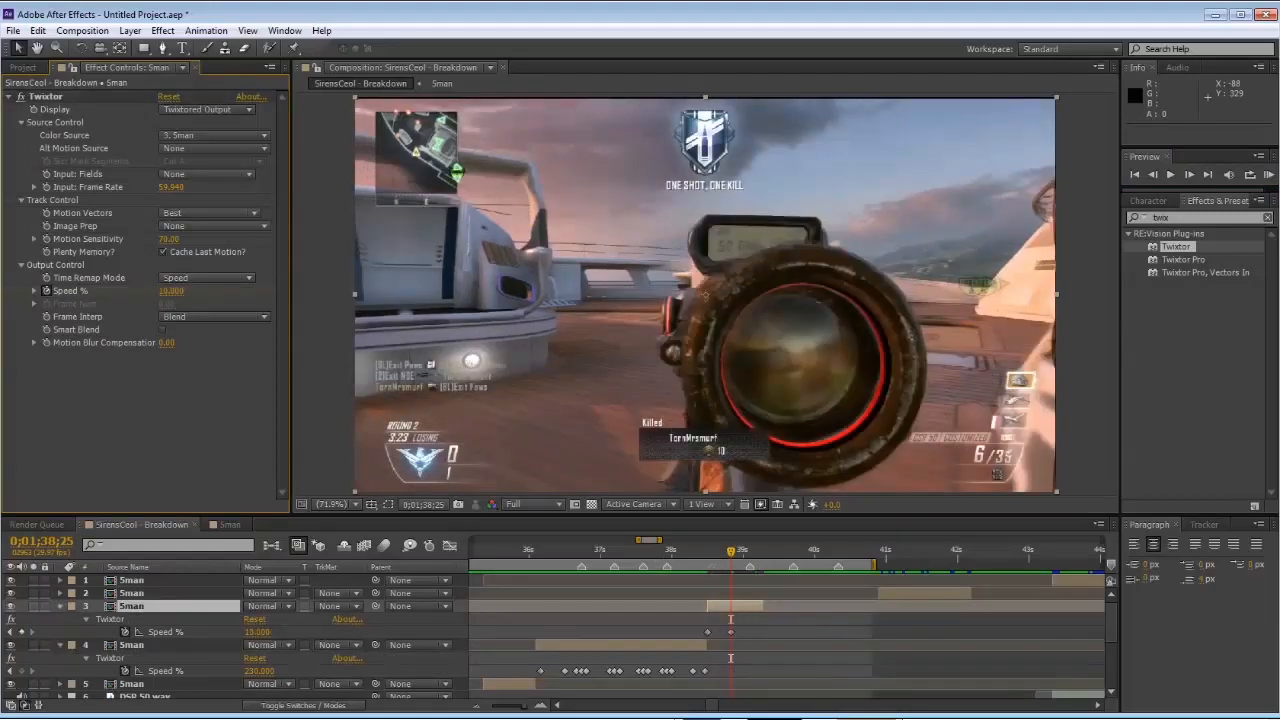
Step: Add three Speed % keyframes two frames apart around layer 3's first marker, at 0;01;39;01, 0;01;39;03 and 0;01;39;05
left_click_drag(710, 555, 744, 555)
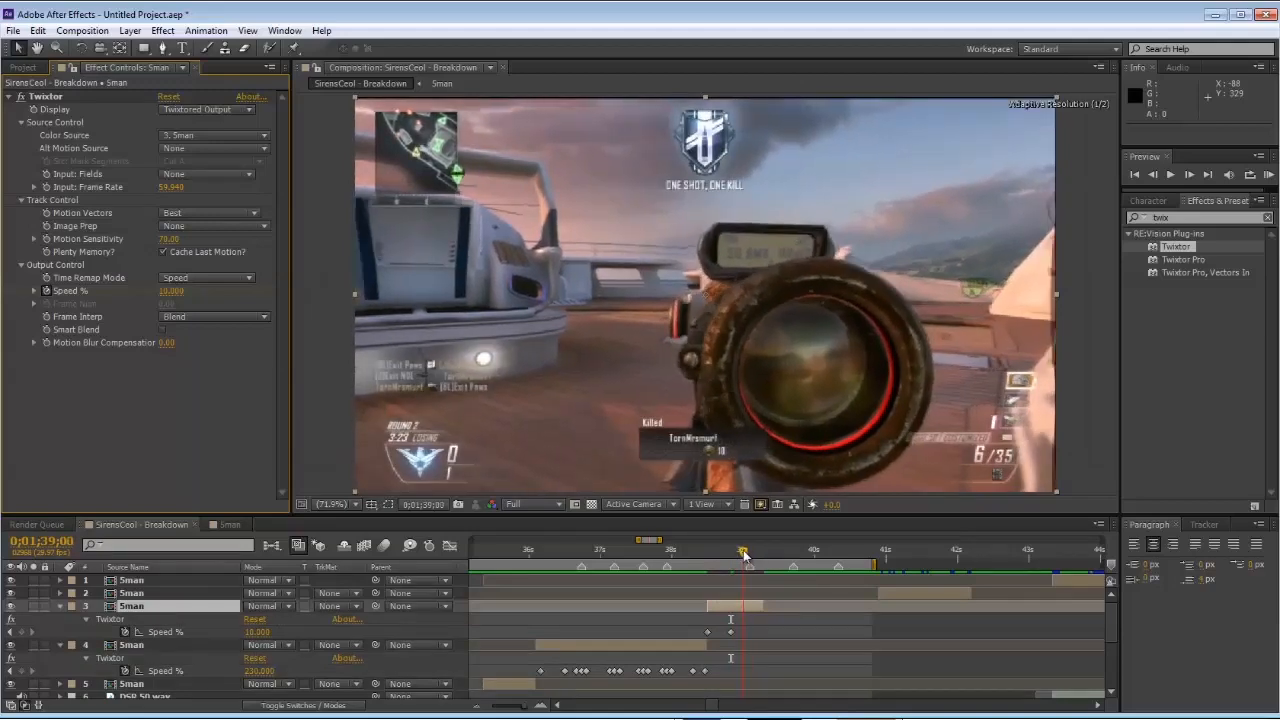
left_click(23, 632)
key("Page_Down")
key("Page_Down")
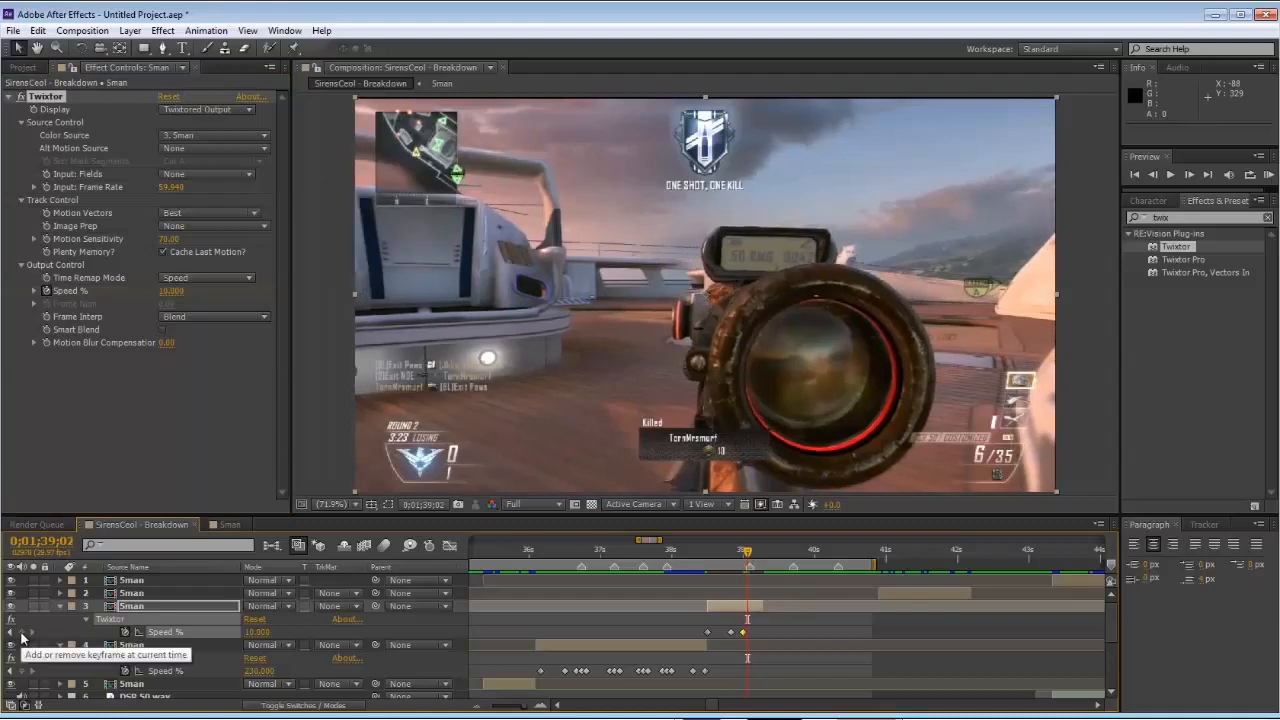
key("Page_Down")
key("Page_Down")
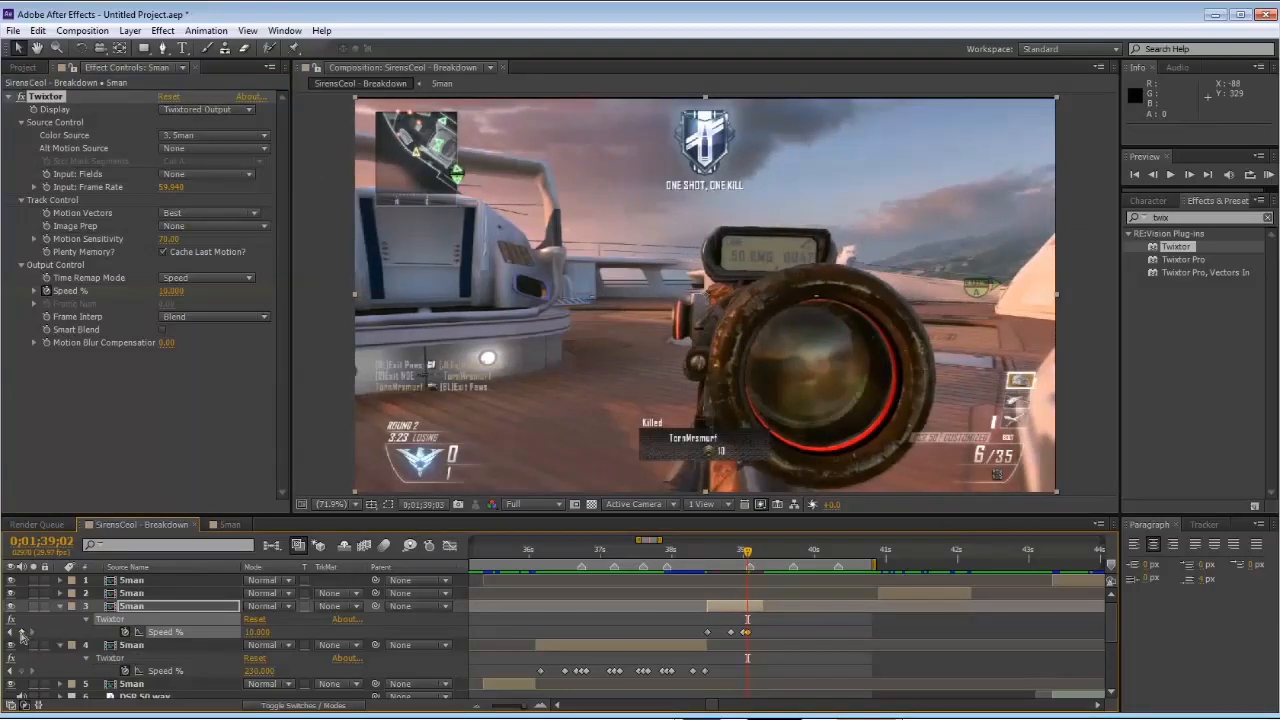
key("equal")
key("equal")
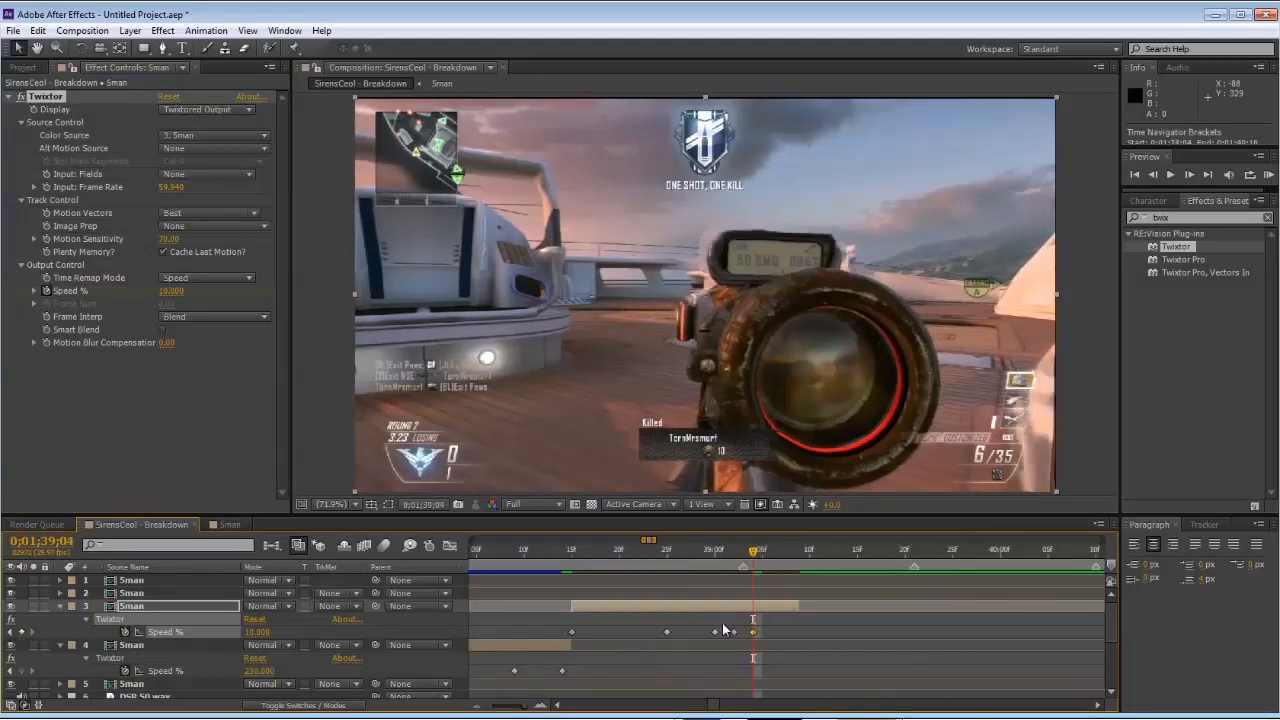
left_click_drag(711, 624, 762, 633)
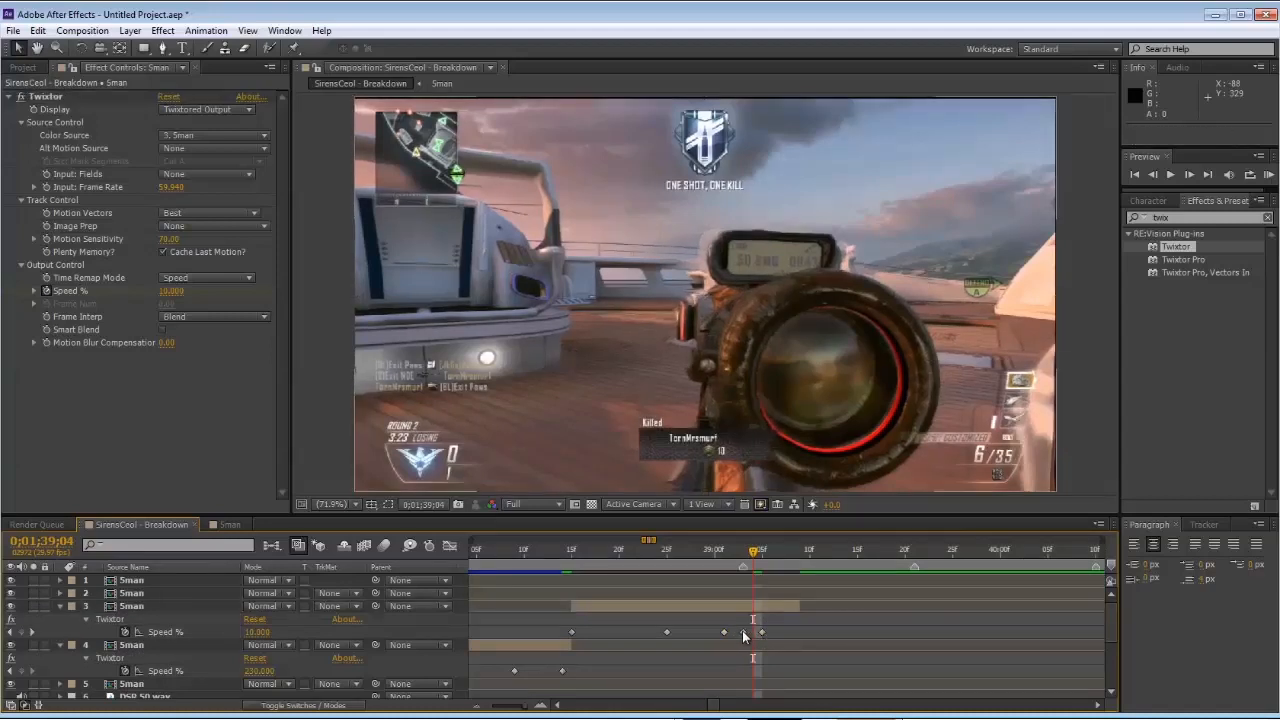
Step: Set the middle Speed % keyframe at layer 3's first marker to 200
left_click(780, 634)
double_click(743, 633)
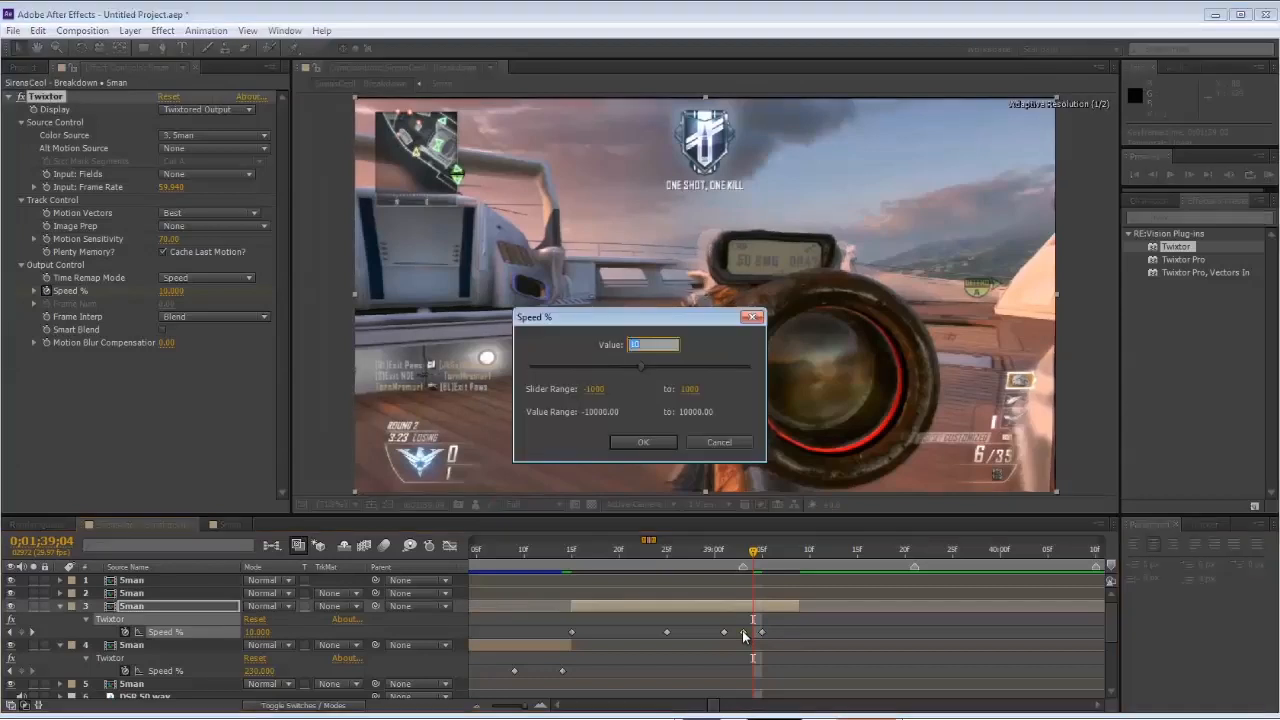
type("200")
left_click(660, 445)
Step: Extend the end of layer 3's segment to the start of layer 2's segment
key("equal")
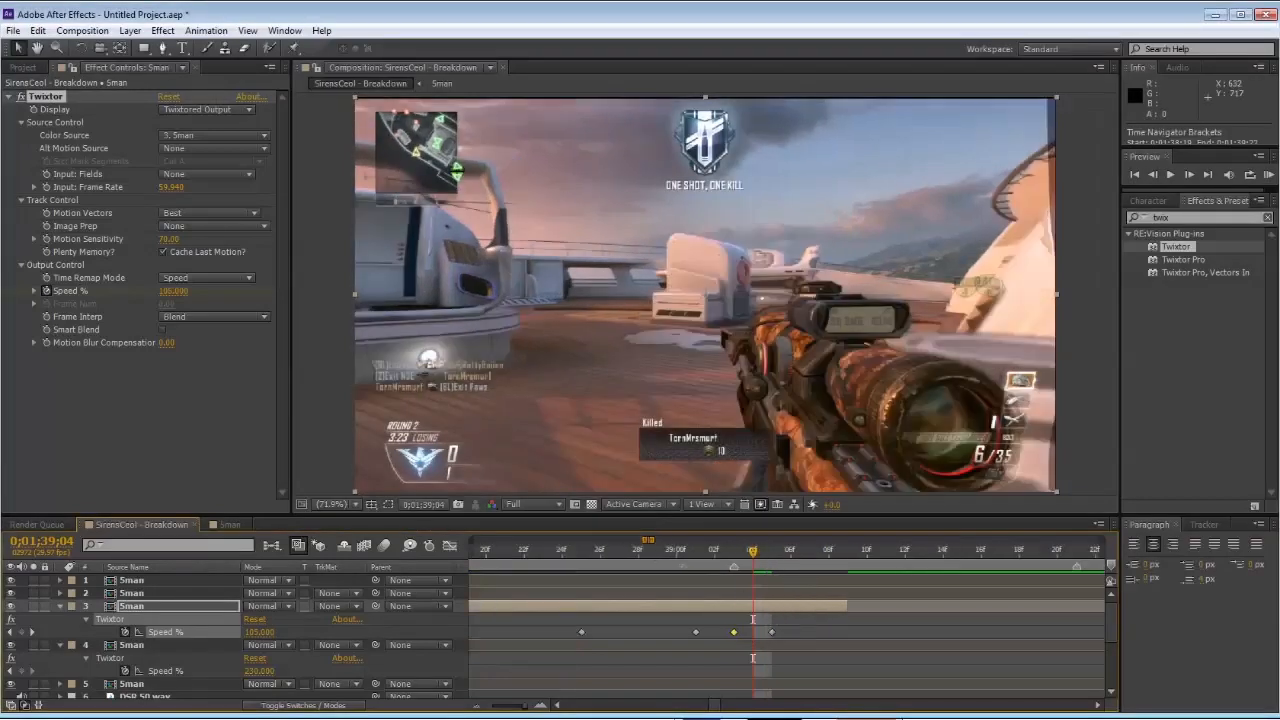
key("minus")
left_click_drag(772, 608, 1005, 608)
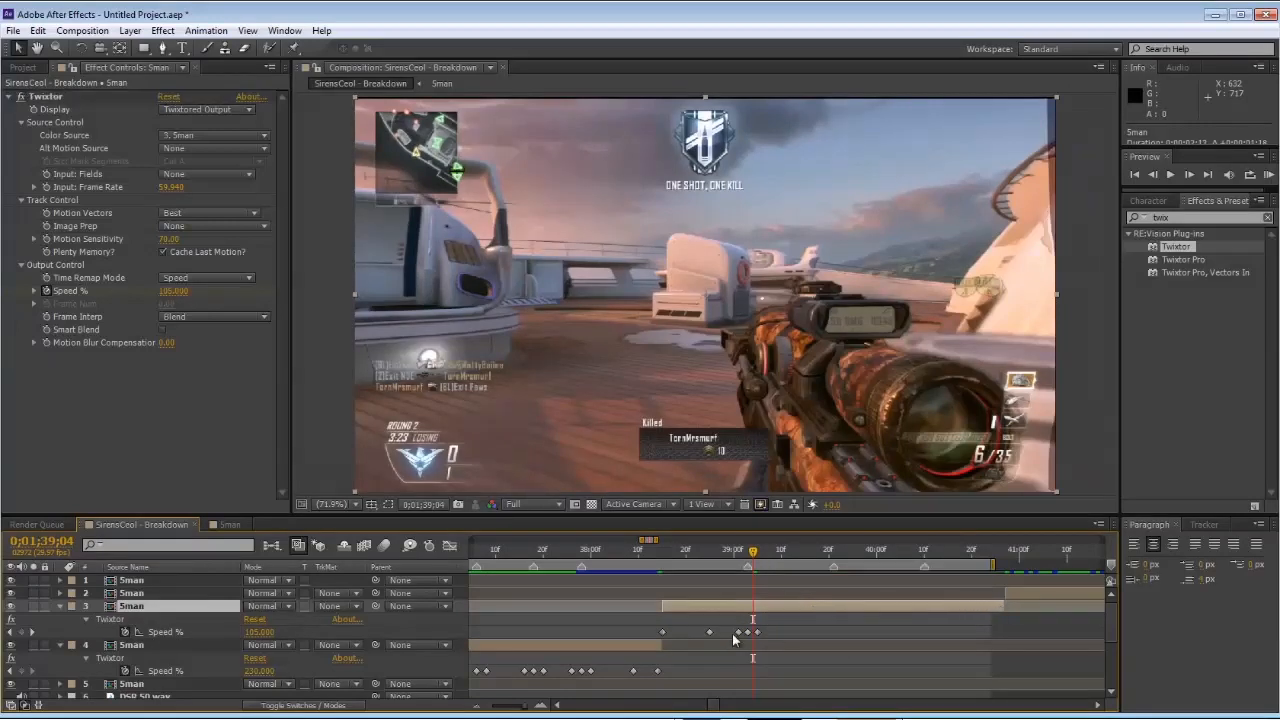
Step: Copy the three first-marker Speed % keyframes to the next two markers, starting at 0;01;39;19 and 0;01;40;08
left_click_drag(732, 633, 764, 634)
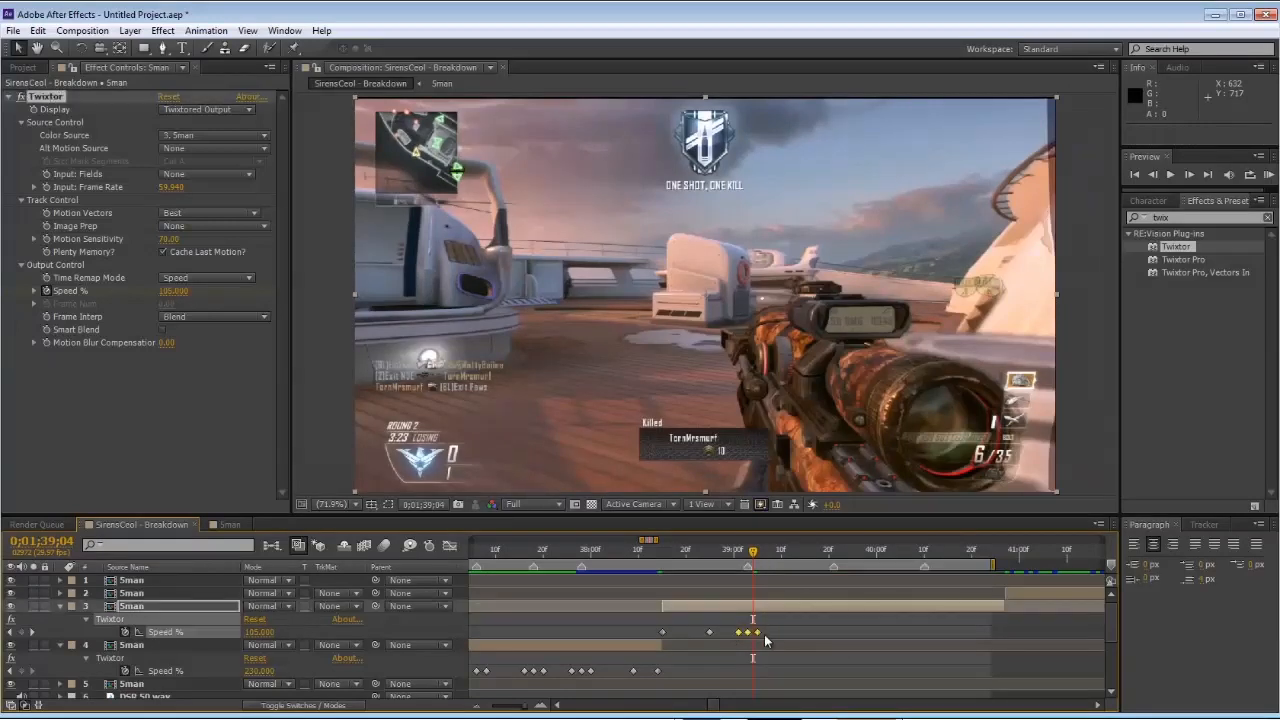
key("ctrl+c")
left_click(822, 550)
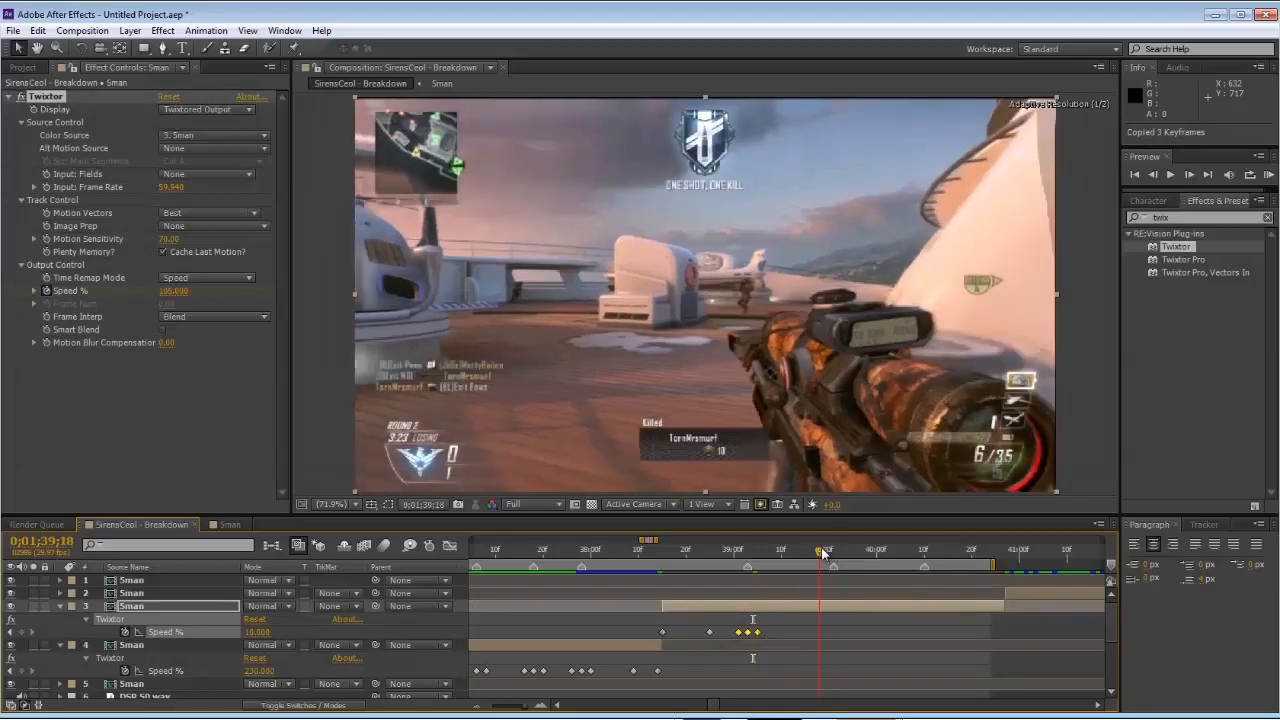
left_click(1188, 175)
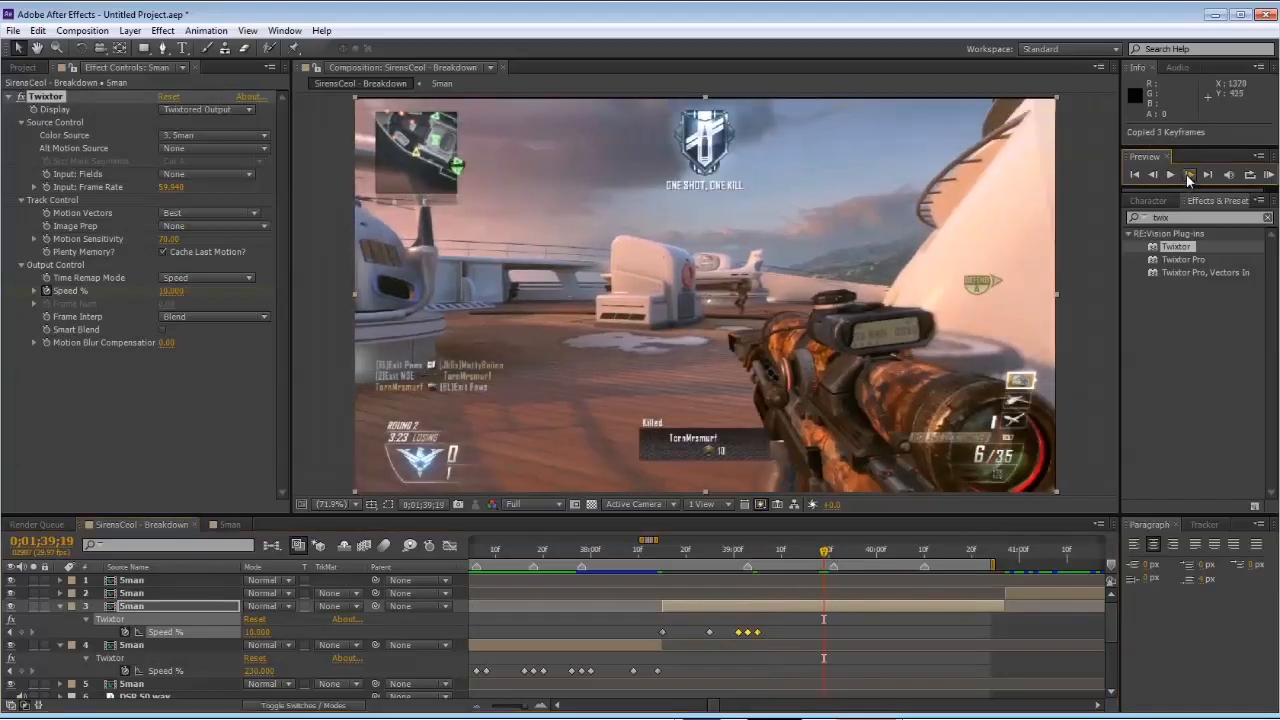
key("ctrl+v")
left_click(922, 551)
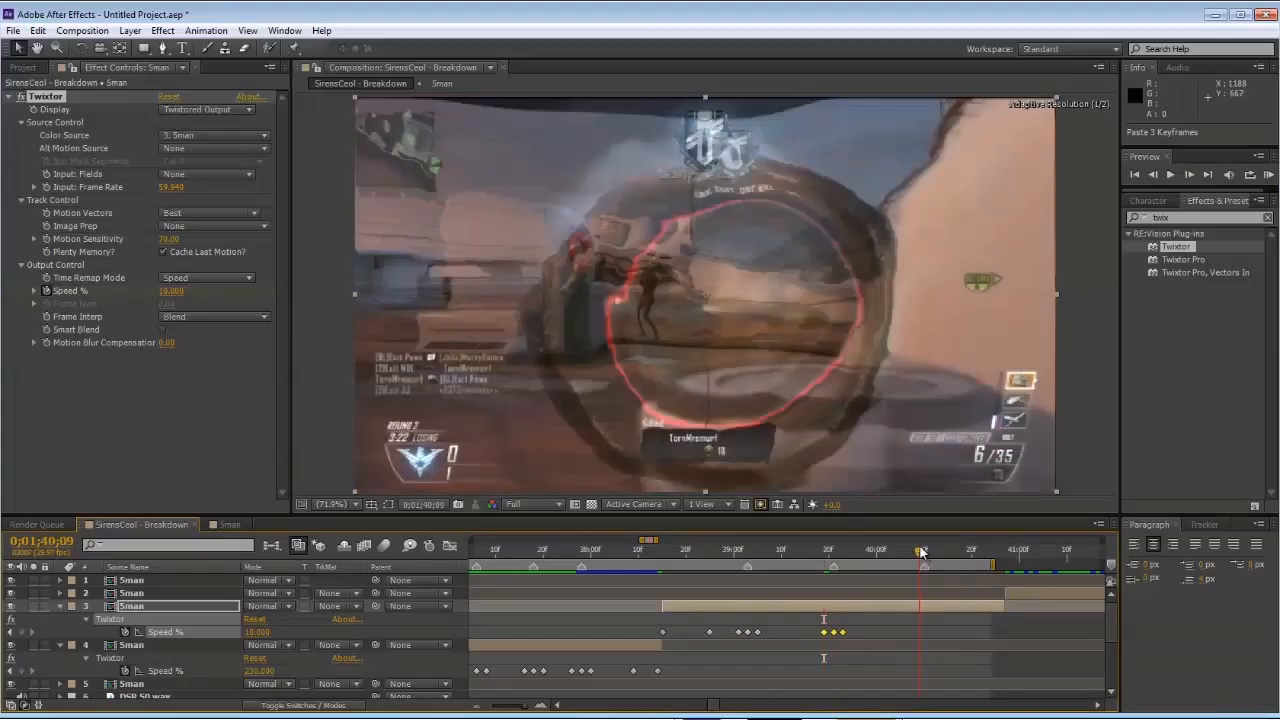
key("ctrl+v")
mouse_move(918, 551)
left_mouse_down()
mouse_move(855, 556)
mouse_move(911, 553)
left_mouse_up()
left_click(917, 552)
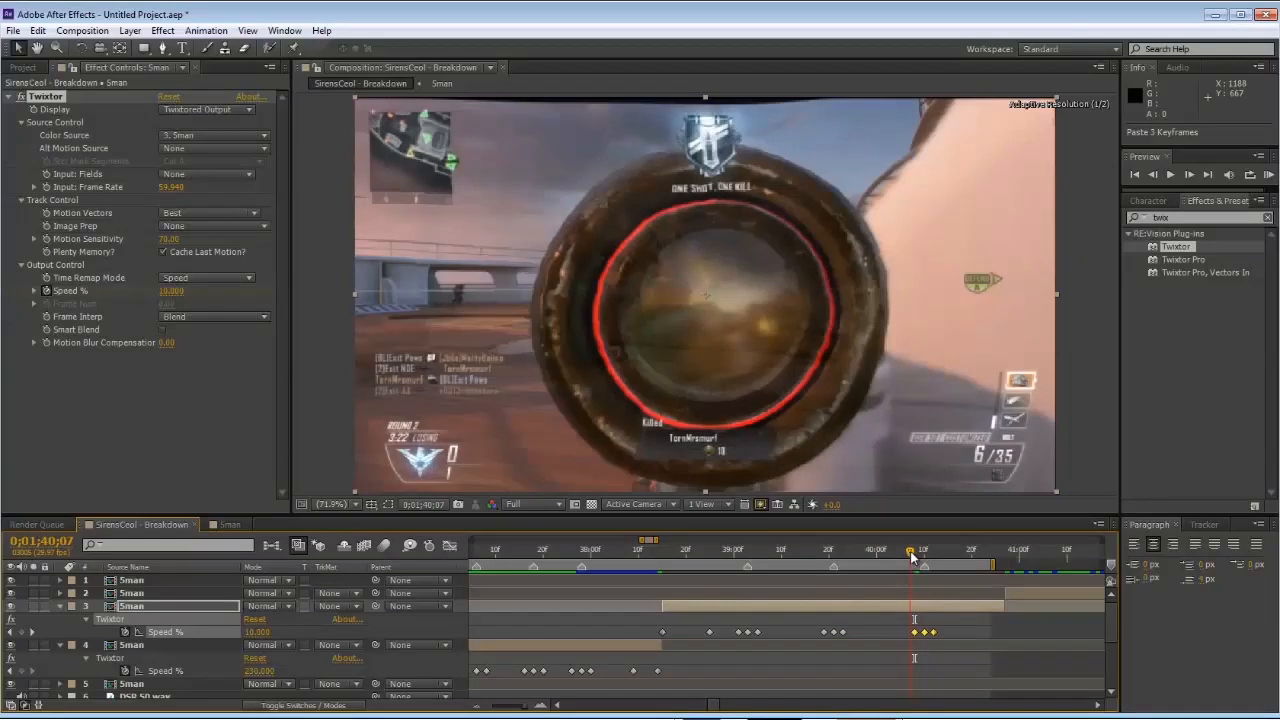
Step: Set the middle Speed % keyframes at layer 3's first and second markers to 150
left_click(747, 633)
double_click(748, 633)
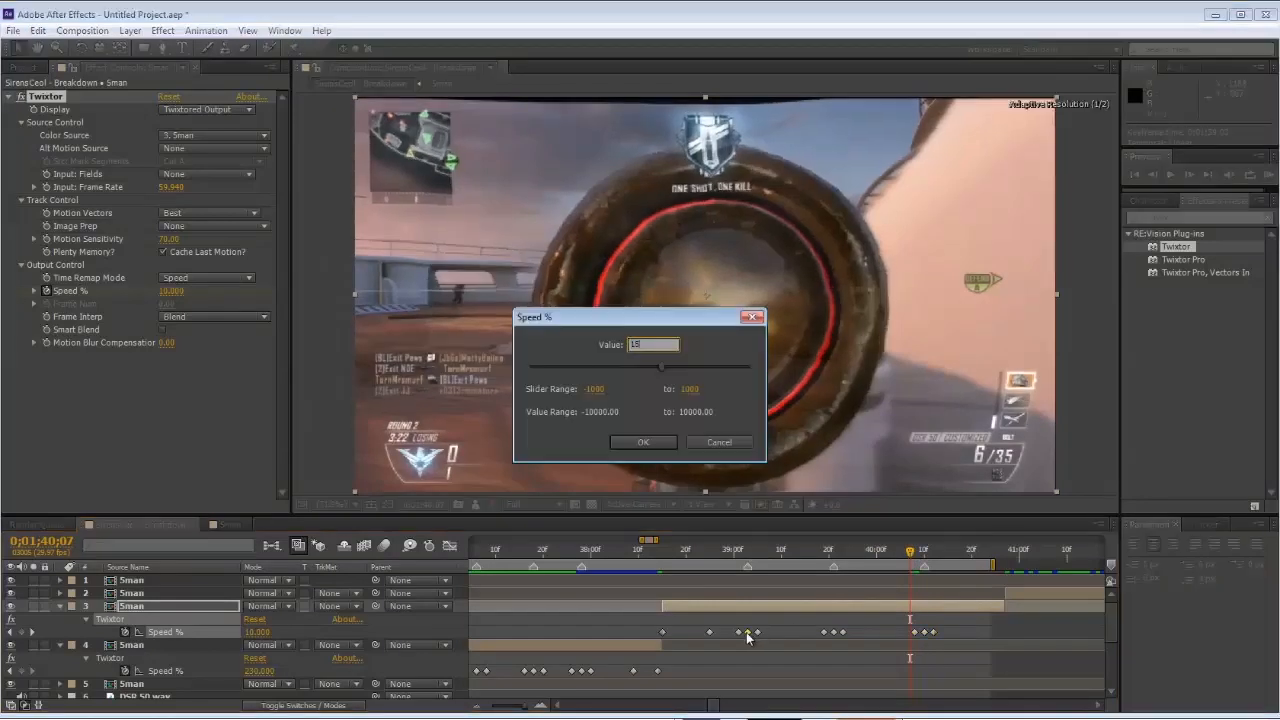
key("Return")
double_click(832, 632)
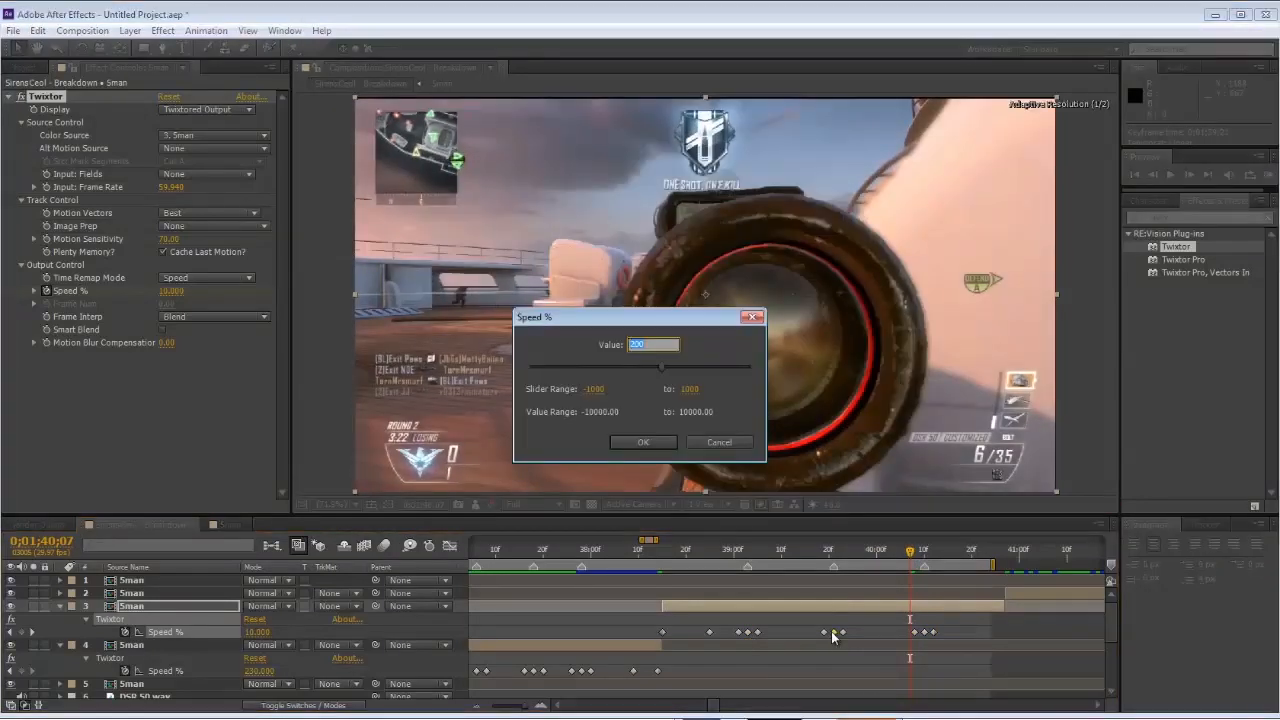
type("150")
key("Return")
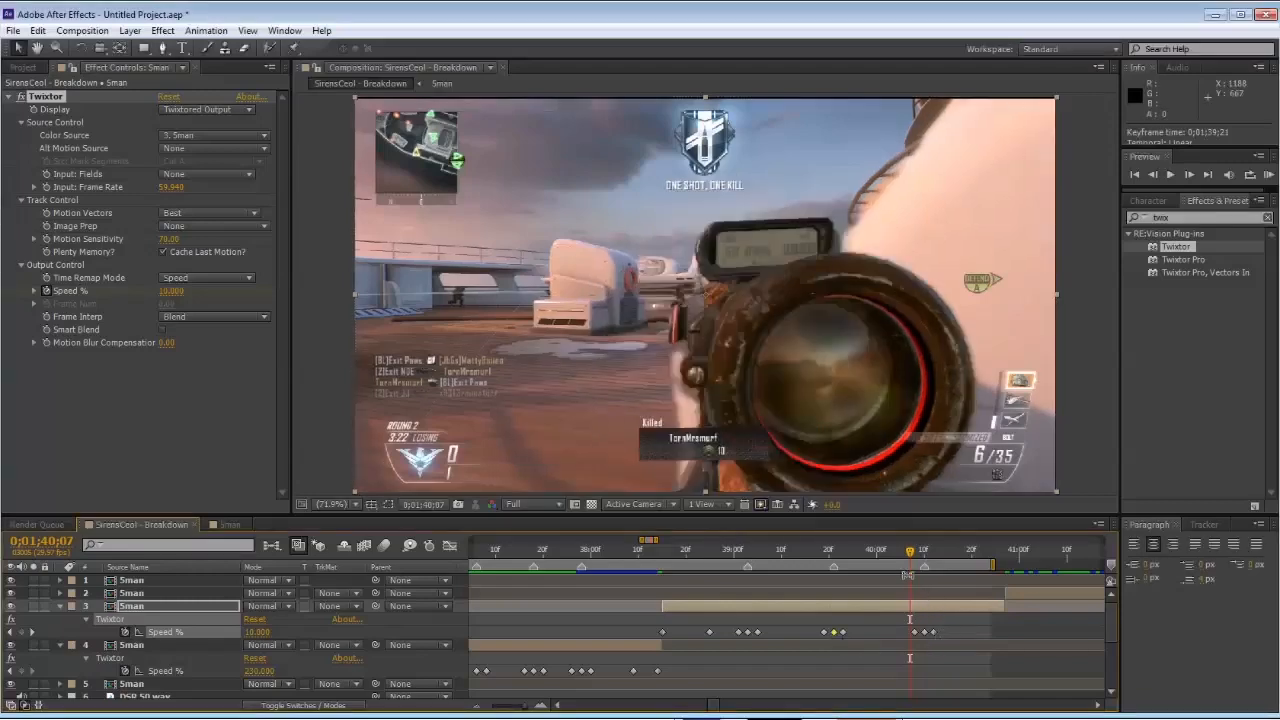
Step: Add a Speed % keyframe of 10 at 0;01;40;20 and one of 100 on layer 3's last frame, 0;01;40;26
left_click_drag(874, 557, 971, 557)
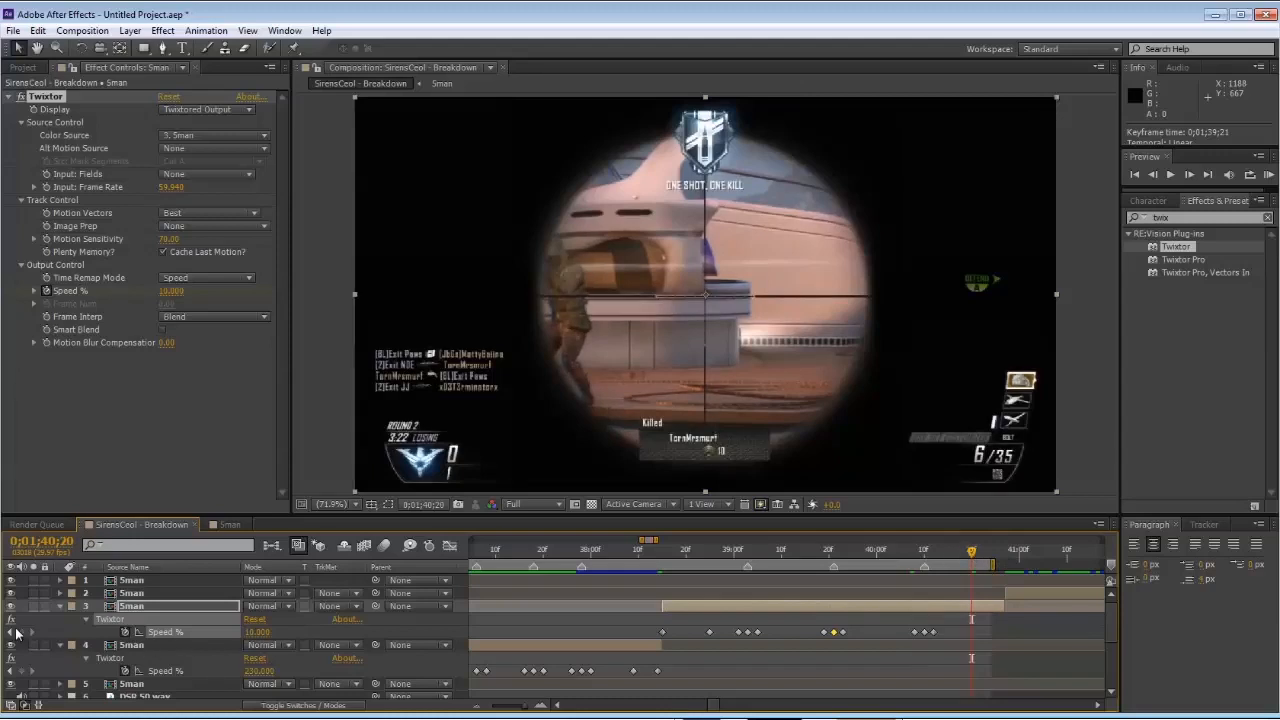
left_click(1000, 557)
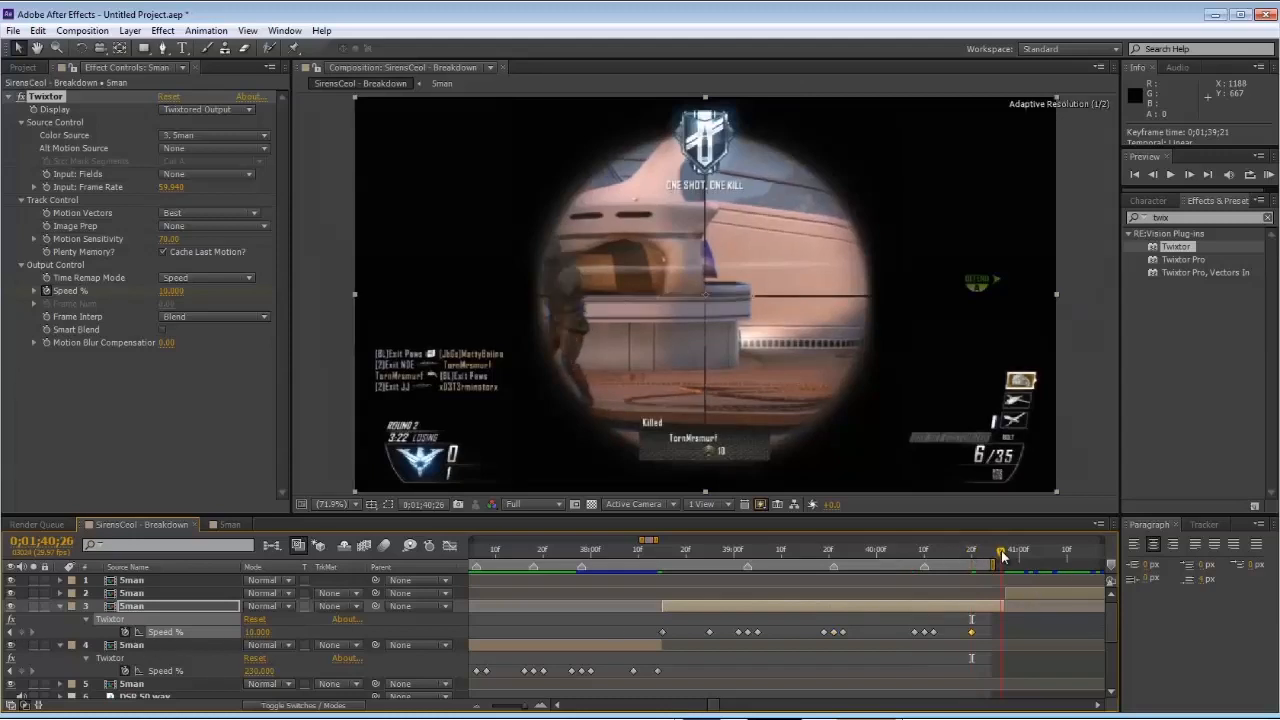
left_click(257, 632)
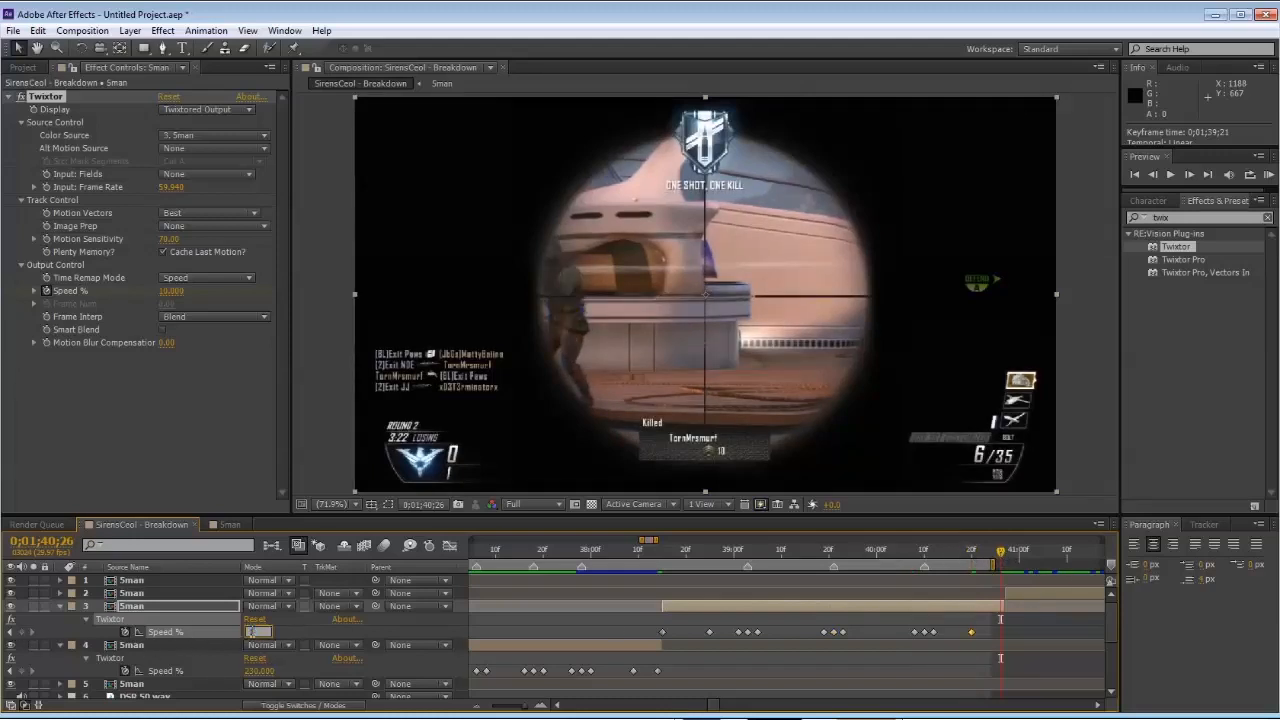
type("100")
left_click(294, 631)
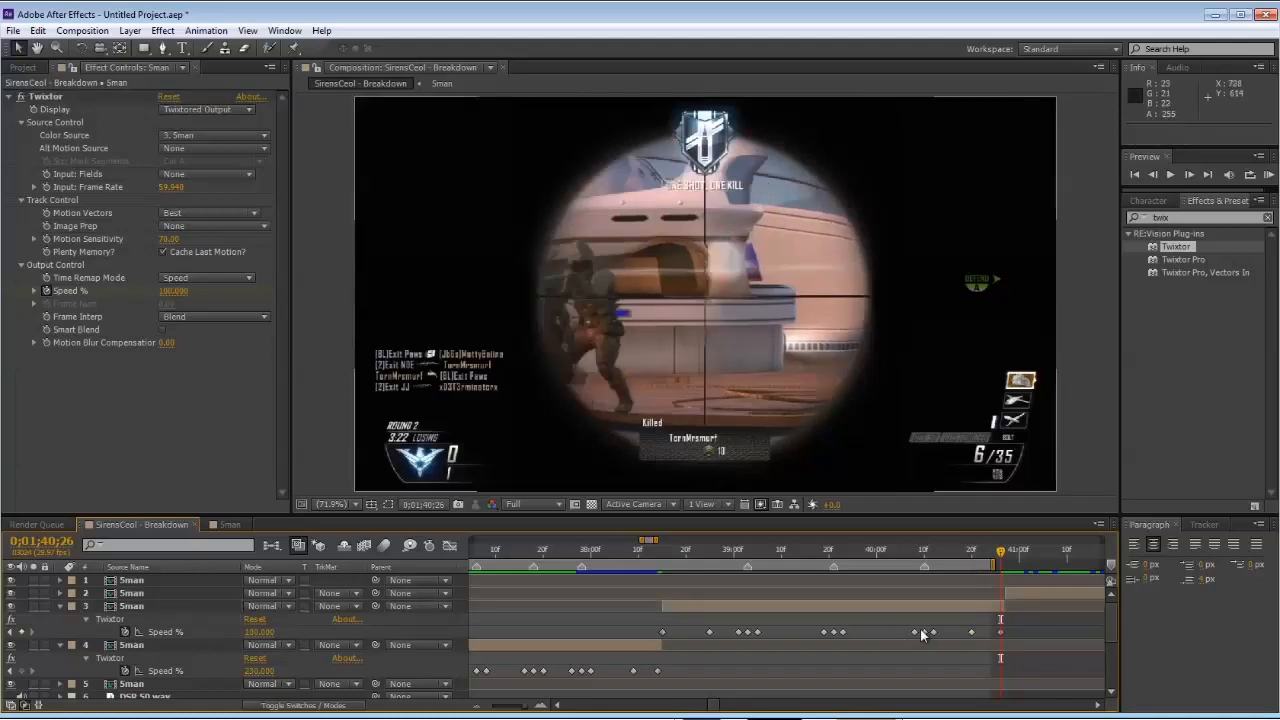
Step: Set the middle Speed % keyframe at layer 3's third marker to 150 and move the second-to-last keyframe to 0;01;40;18
left_click(924, 632)
left_click_drag(926, 636, 958, 638)
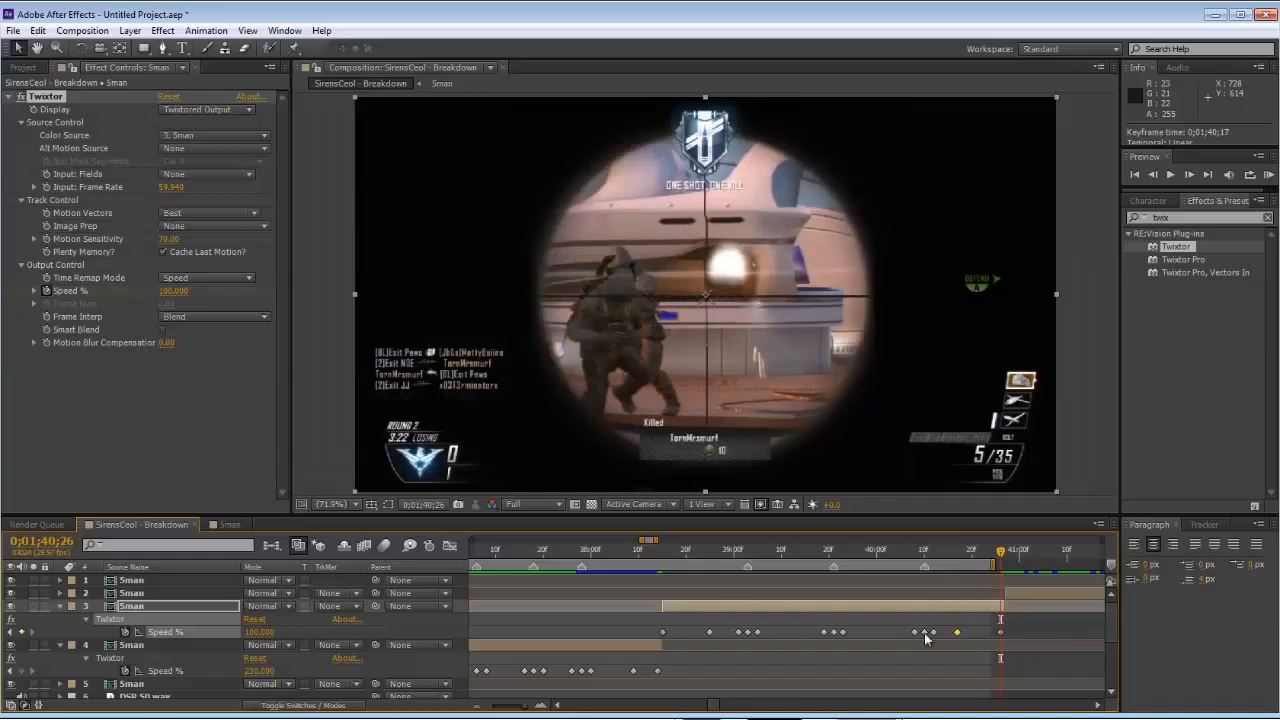
double_click(924, 632)
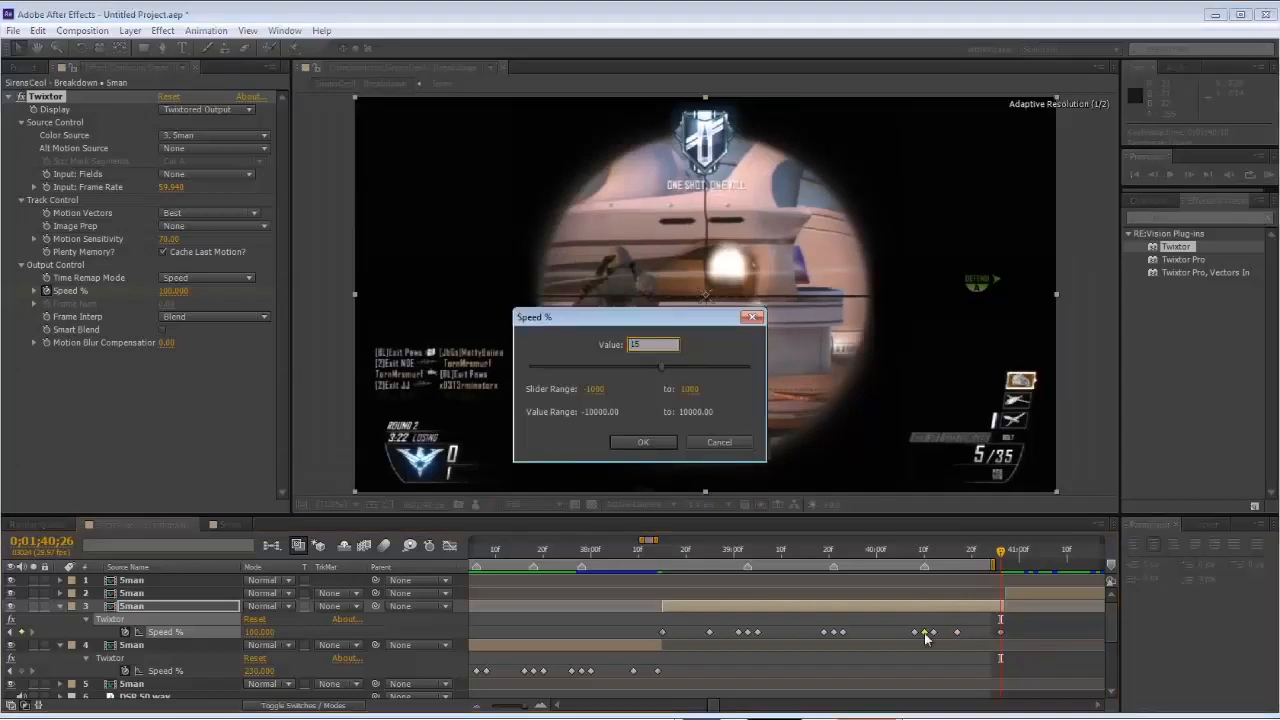
key("Return")
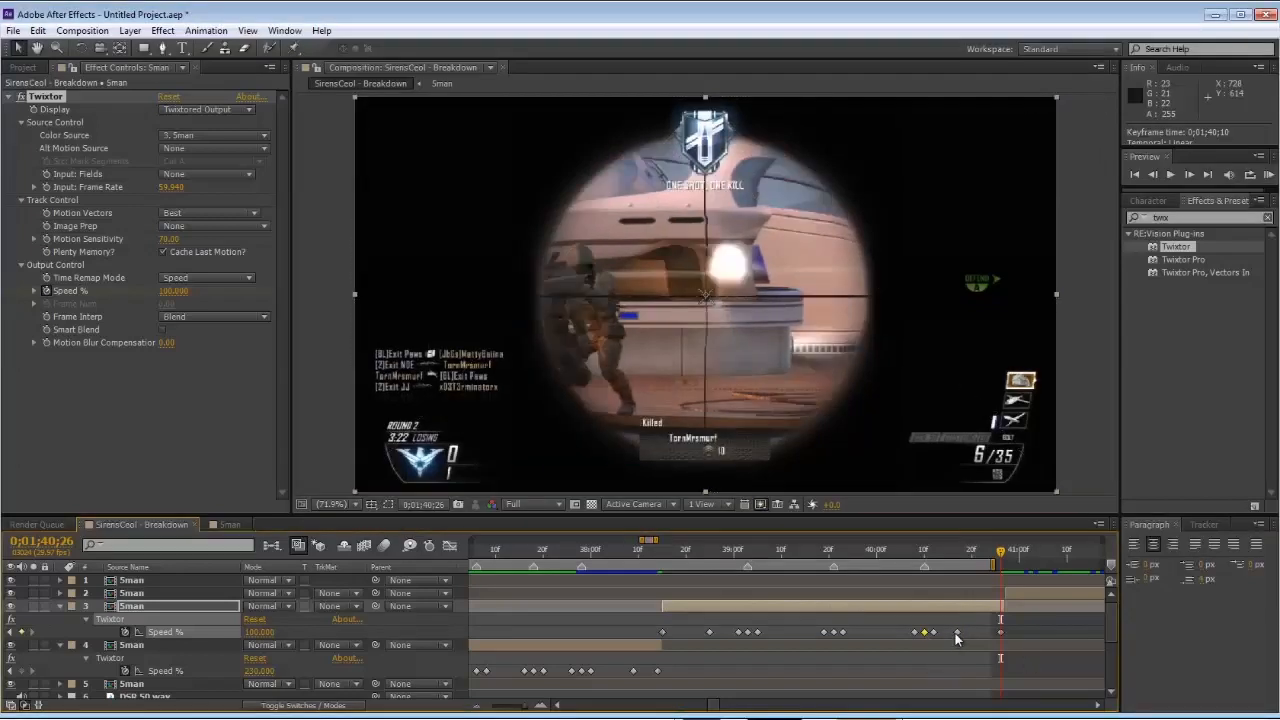
left_click_drag(957, 634, 983, 631)
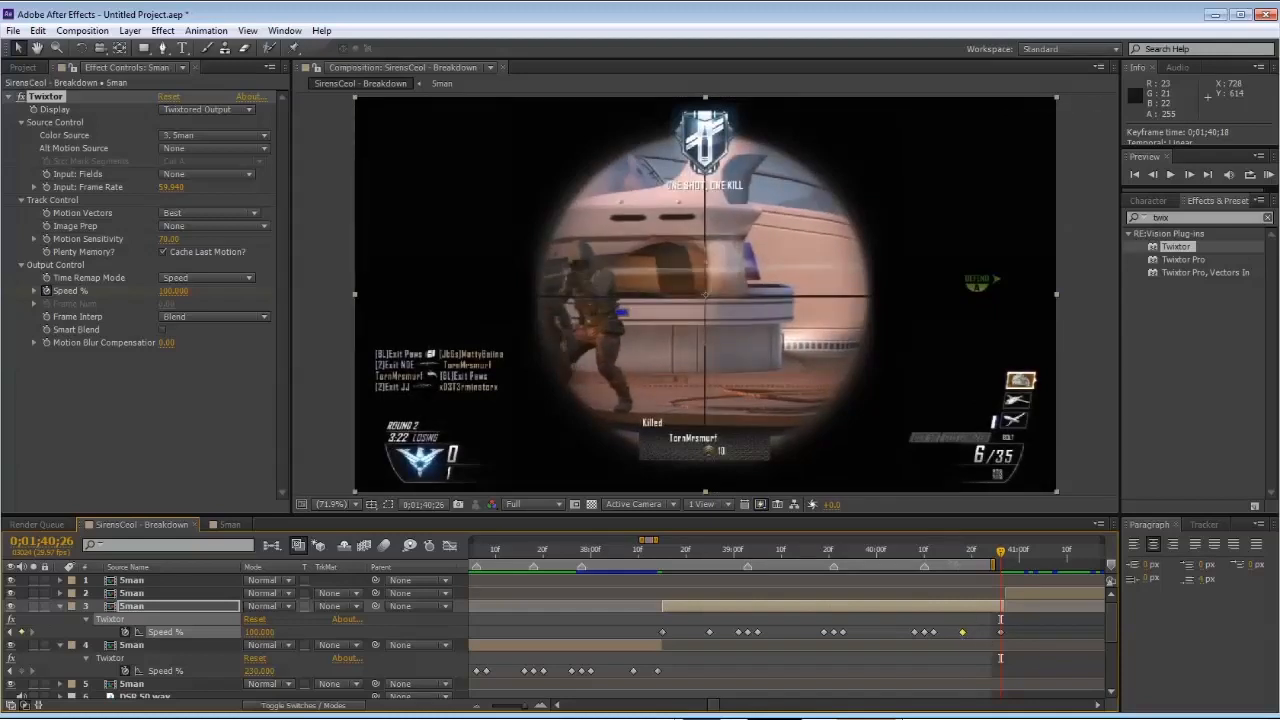
Step: Preview the Twixtor speed bursts on layer 3 and check the transition from layer 4 into it
left_click(708, 560)
key("space")
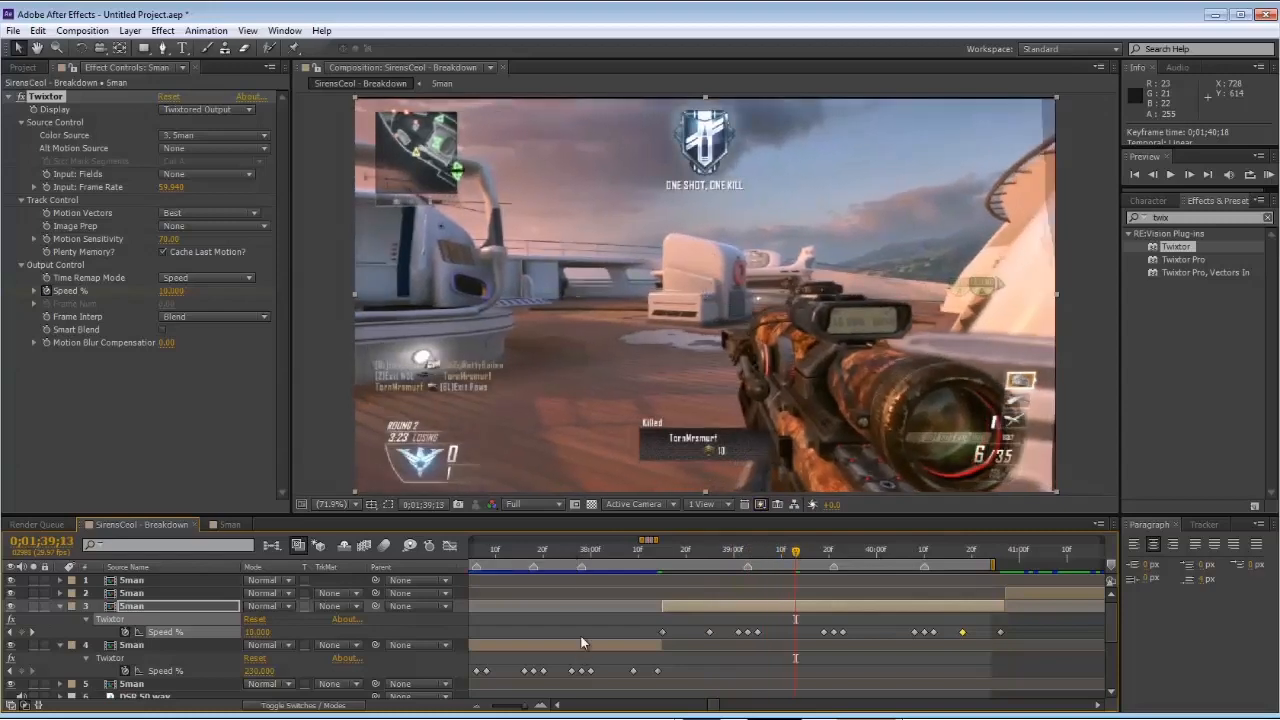
left_click(582, 549)
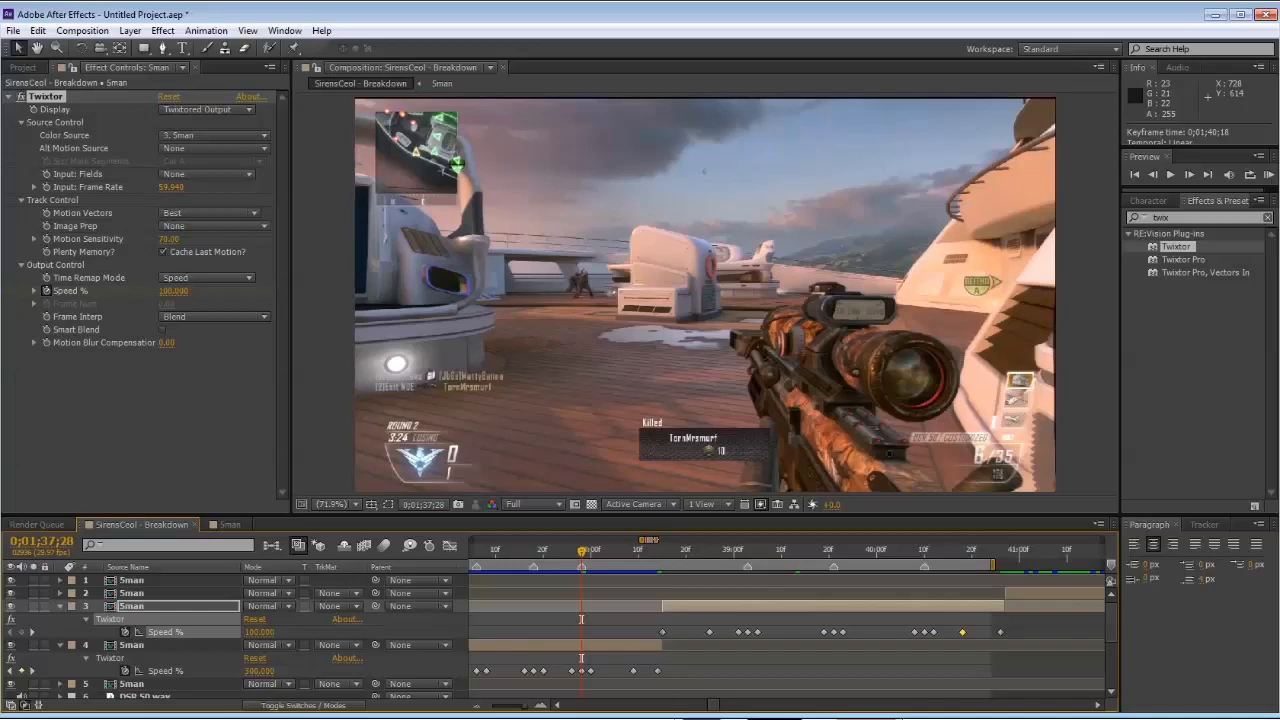
mouse_move(656, 540)
left_mouse_down()
mouse_move(671, 540)
mouse_move(637, 540)
left_mouse_up()
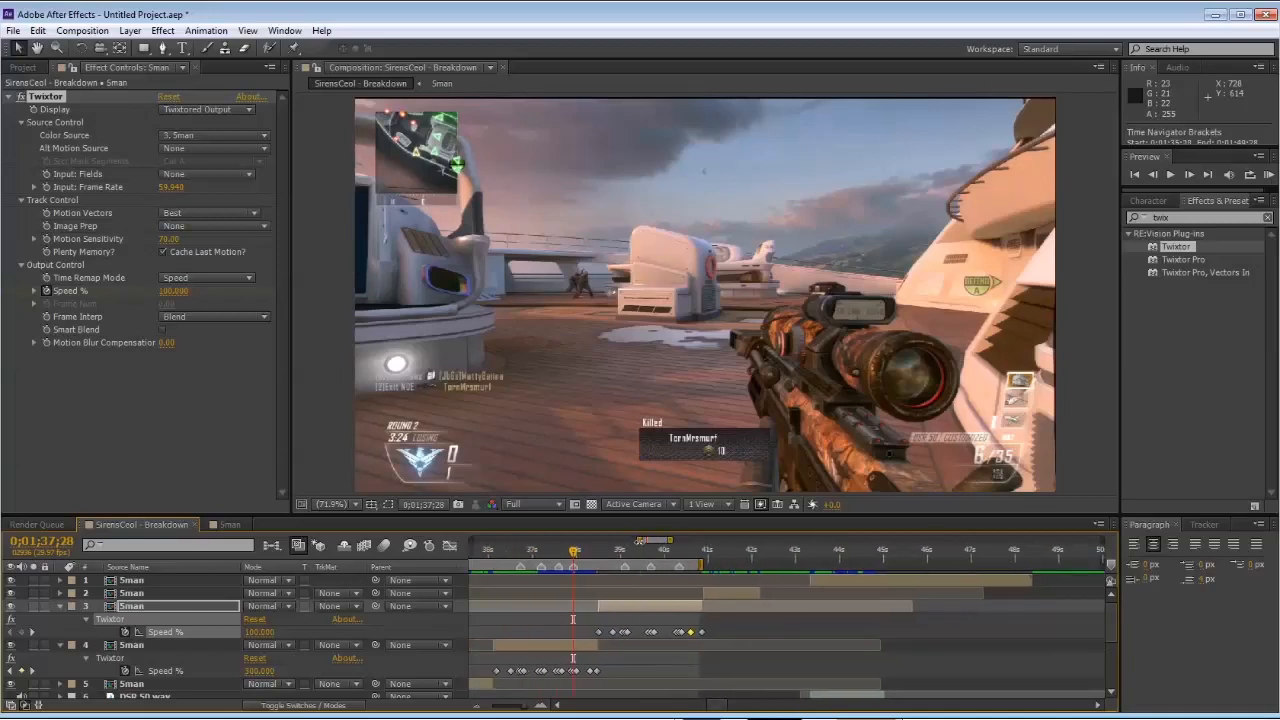
left_click(722, 595)
left_click(600, 553)
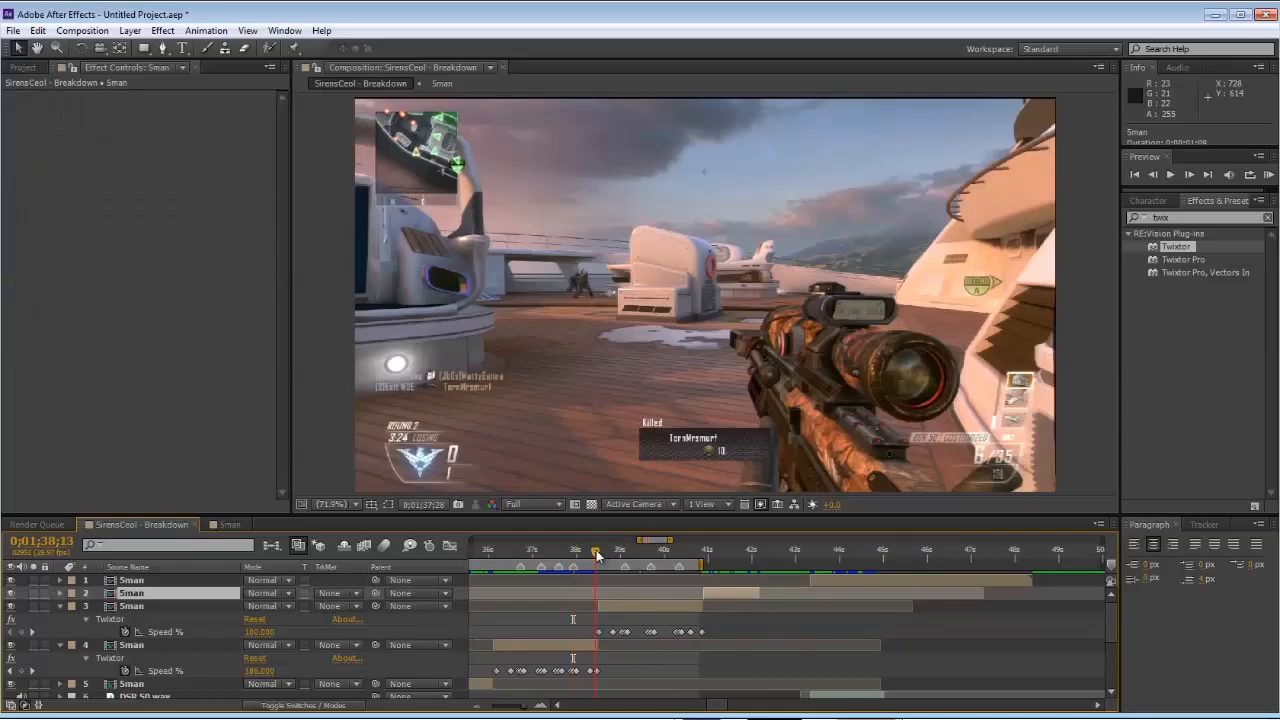
left_click(620, 612)
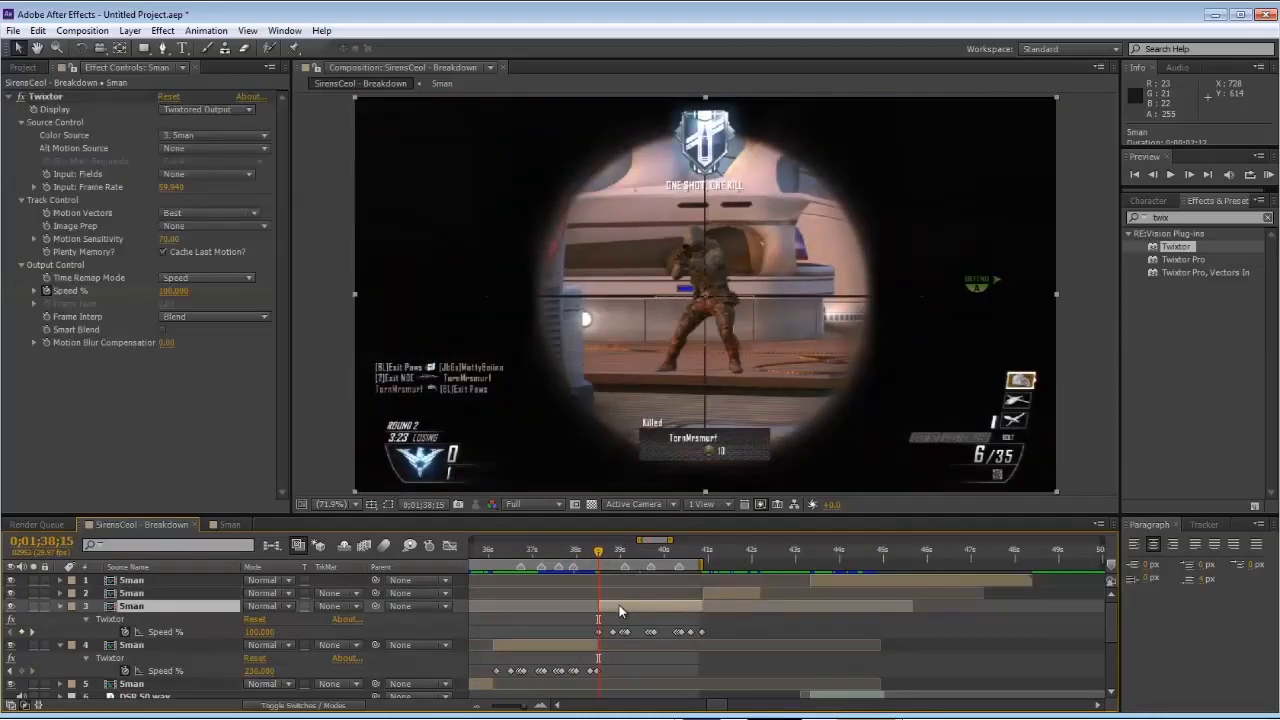
Step: Extend the end of the work area past the start of layer 1, to about 0;01;43;20
left_click(705, 553)
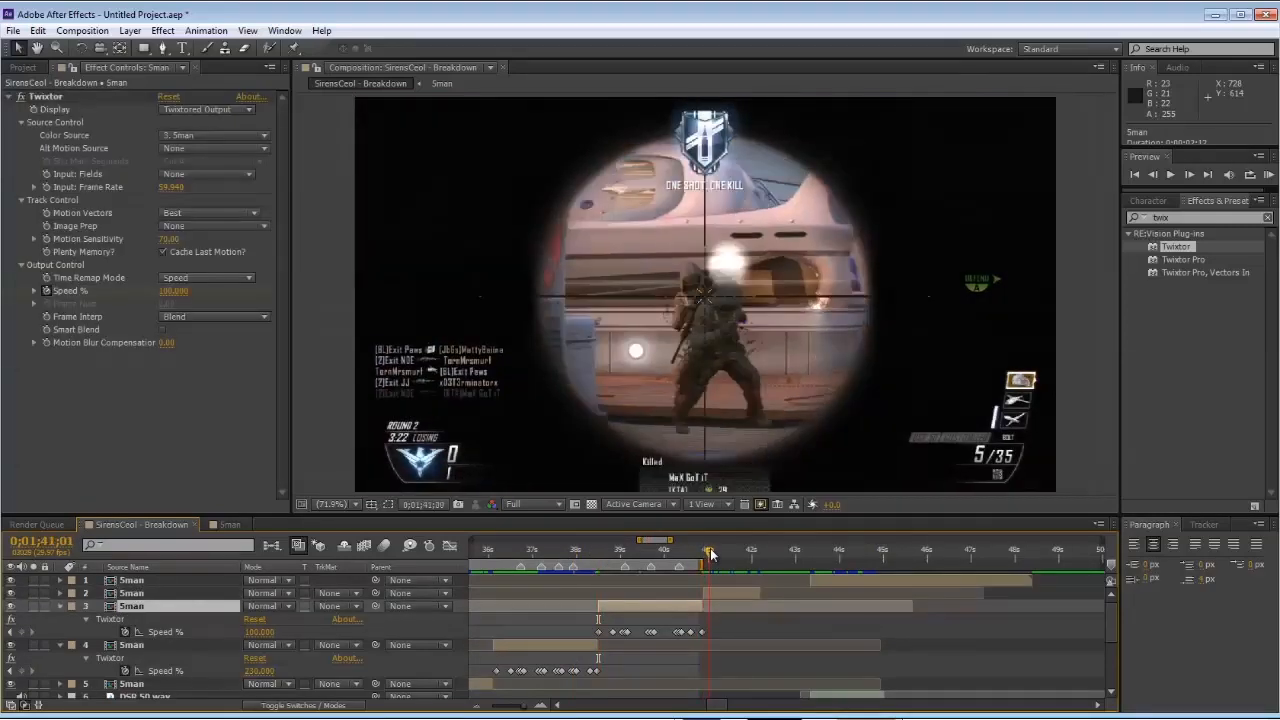
left_click_drag(703, 557, 707, 553)
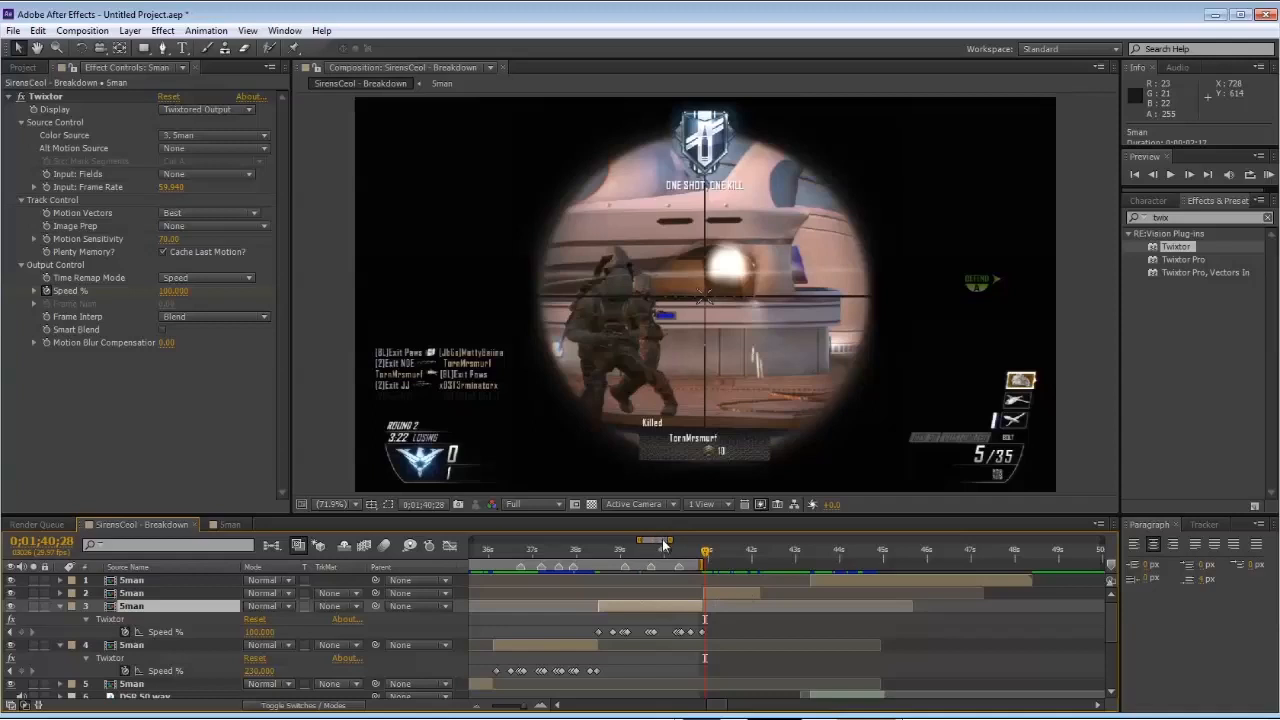
left_click_drag(663, 545, 687, 550)
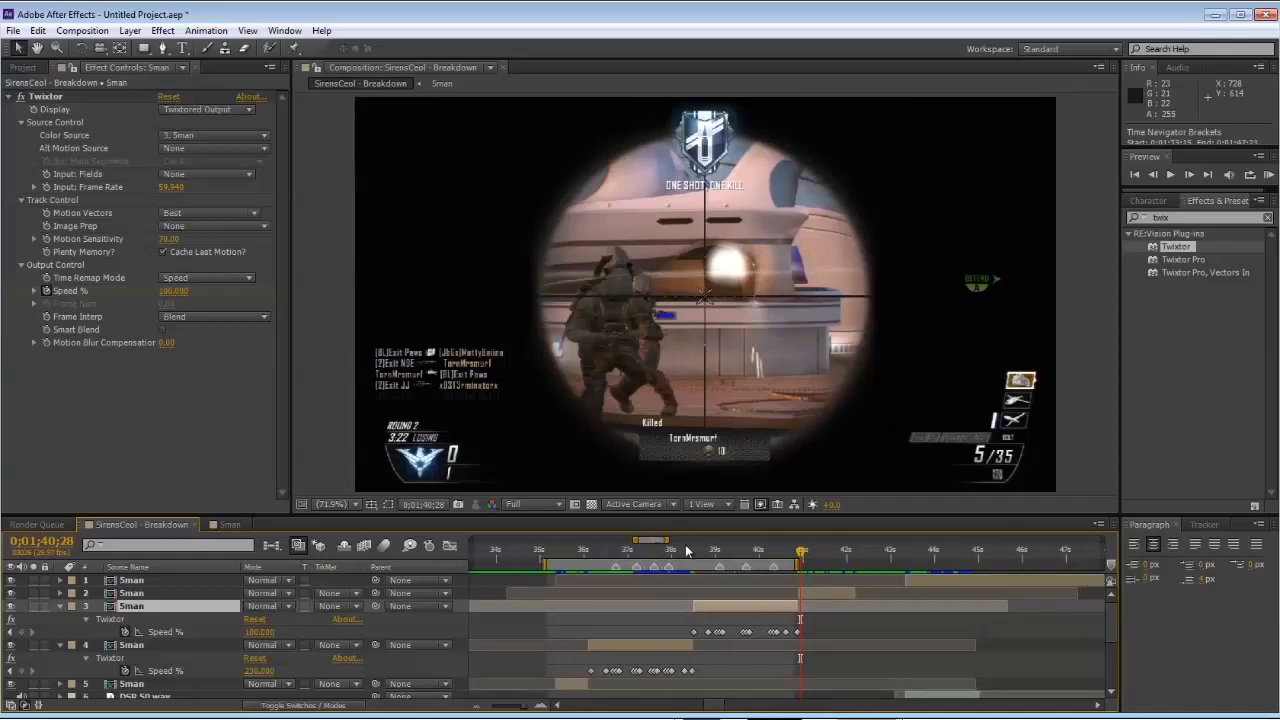
left_click_drag(799, 564, 922, 564)
scroll(897, 591, "down", 4)
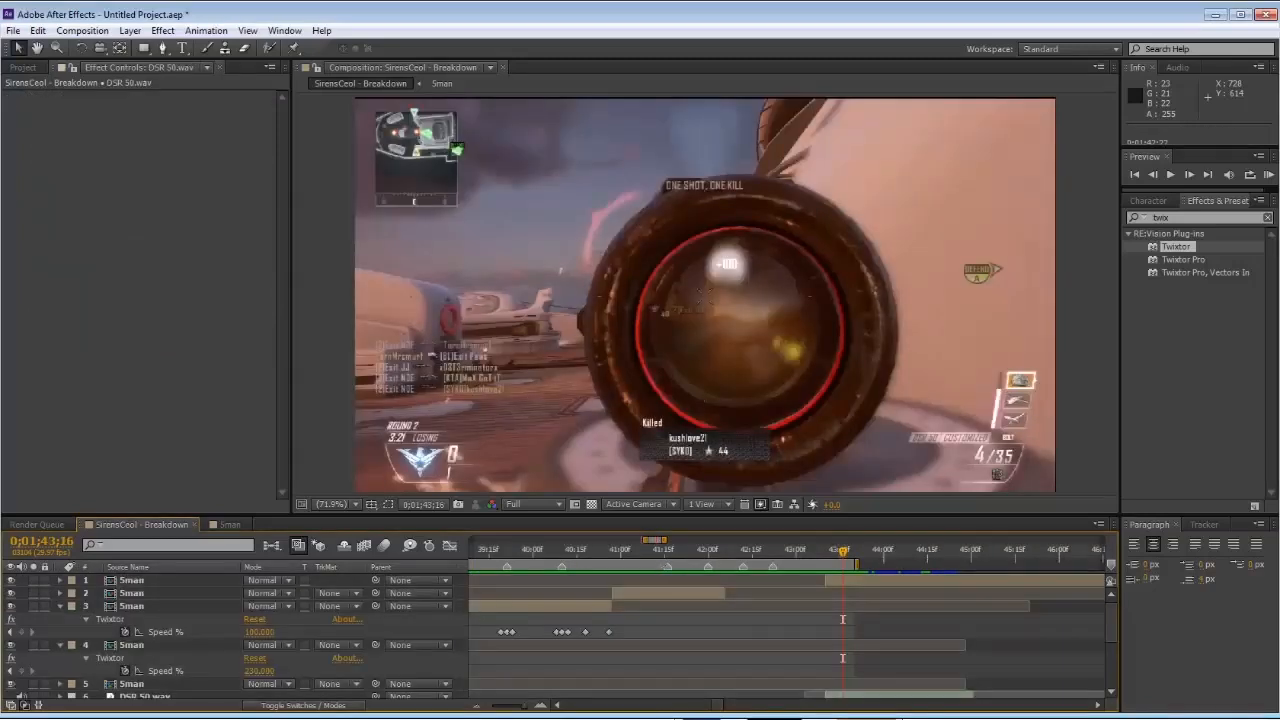
Step: Apply Twixtor to layer 2 and set its input frame rate to 59.94
left_click(643, 550)
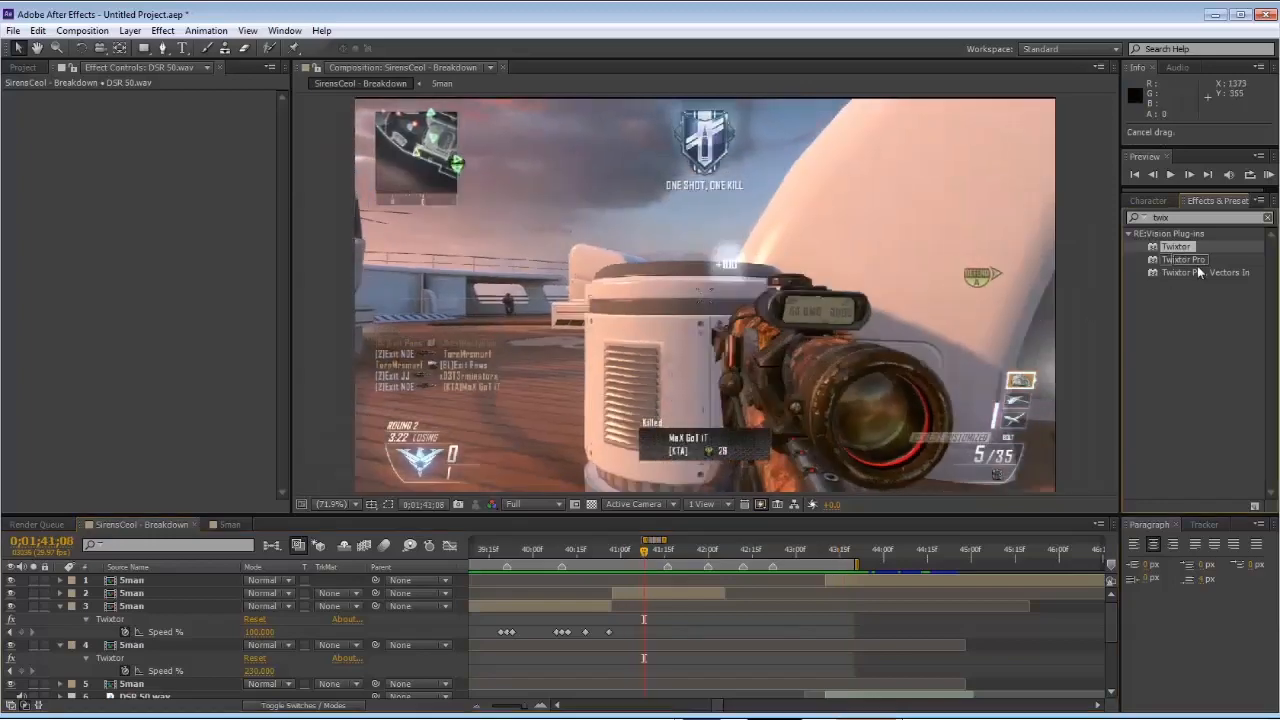
left_click(646, 608)
left_click(646, 594)
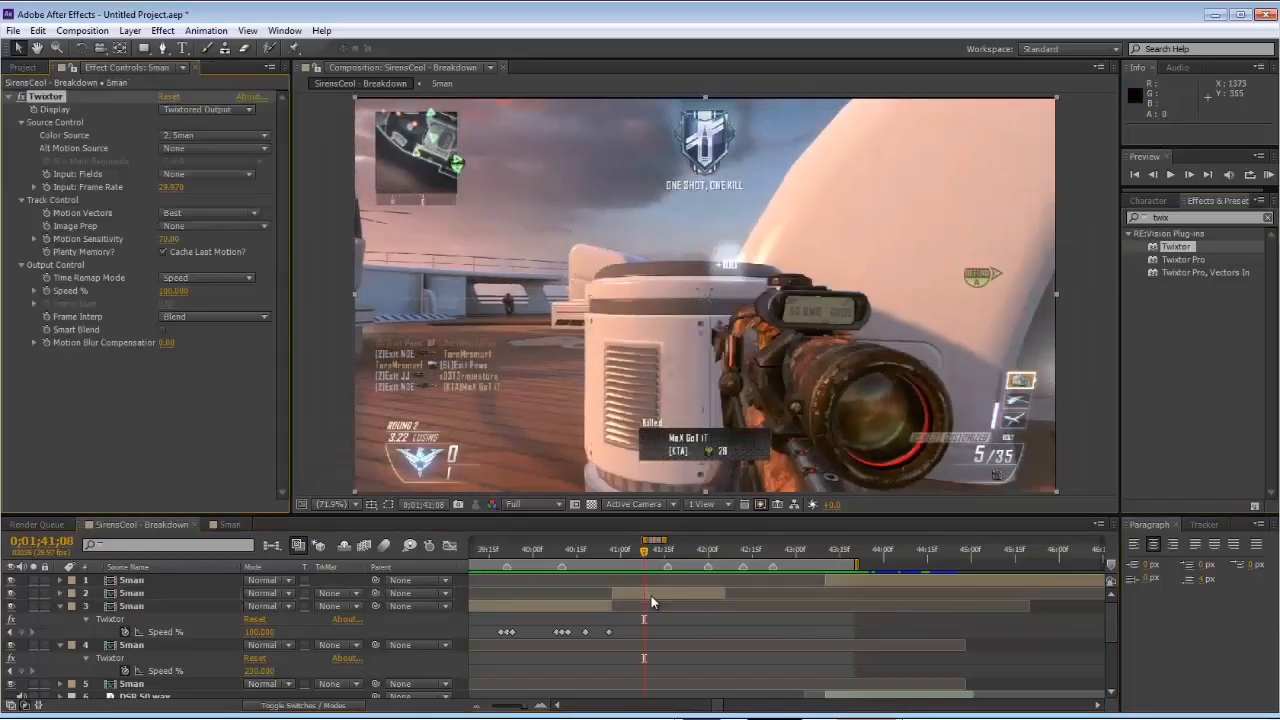
left_click(172, 187)
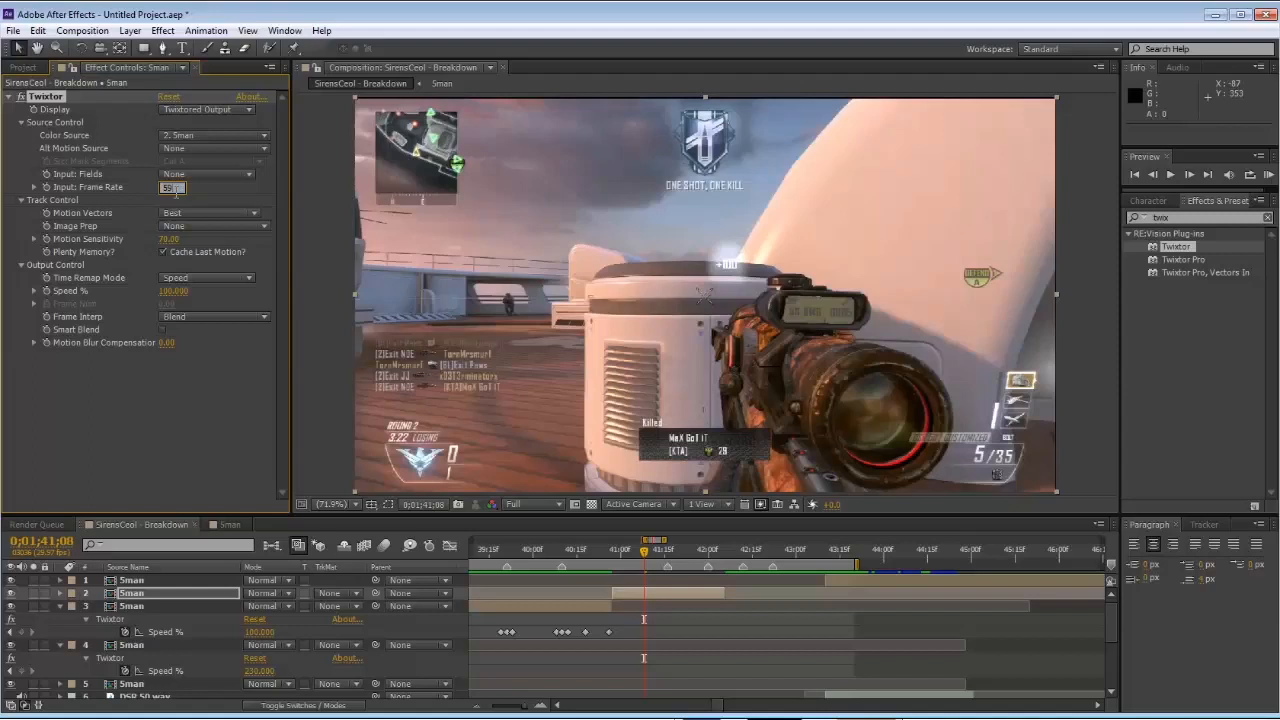
key("Return")
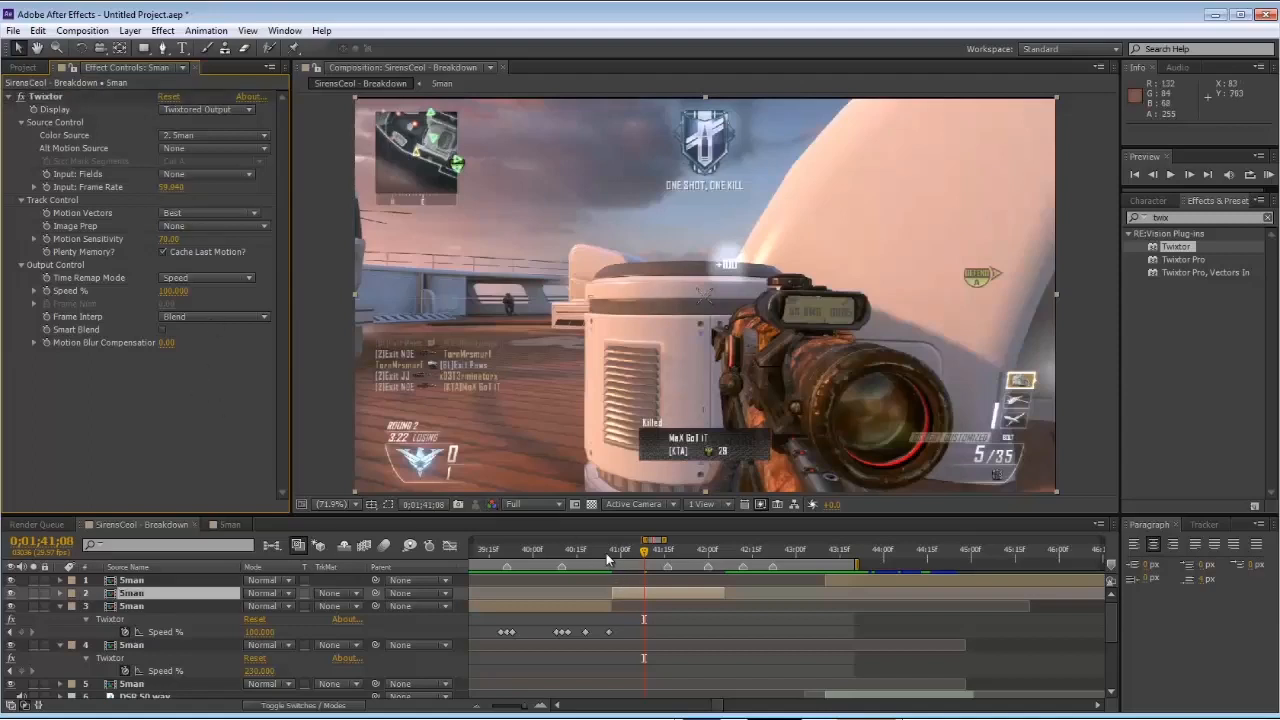
Step: Add Speed % keyframes on layer 2: 100 at its first frame, 0;01;40;27, and 10 at 0;01;41;07
left_click(610, 551)
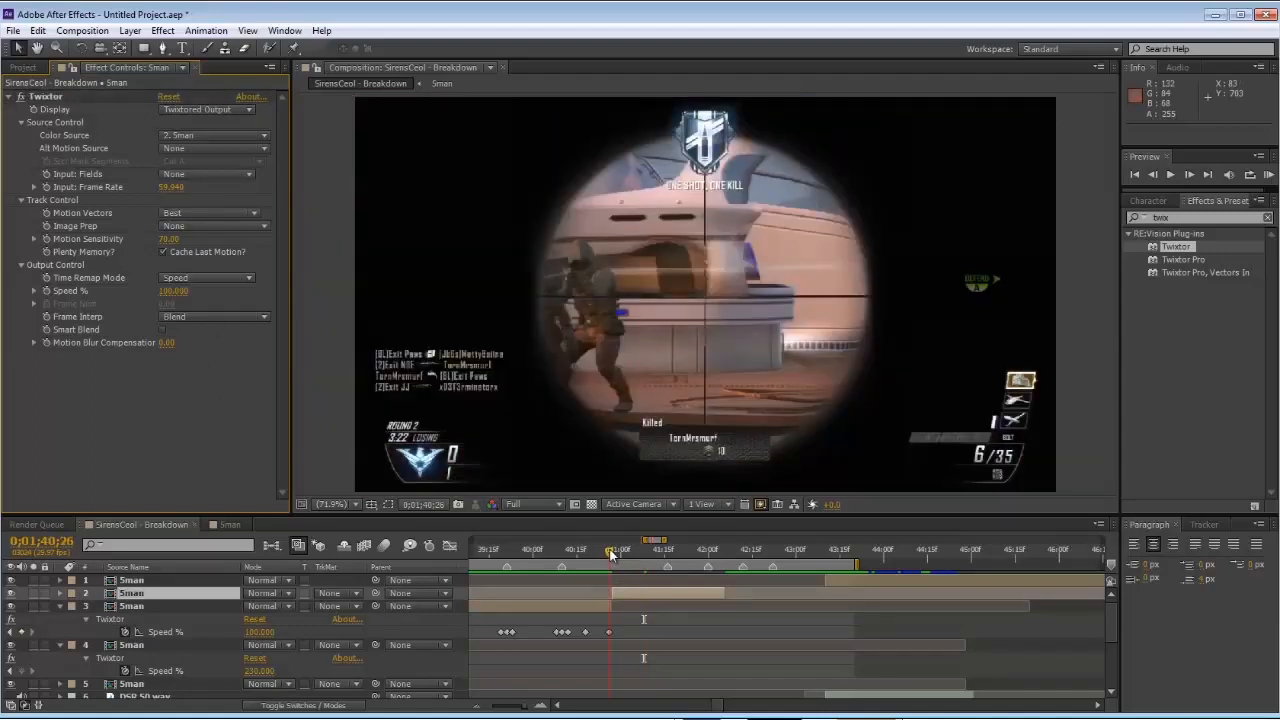
left_click(612, 551)
left_click(45, 292)
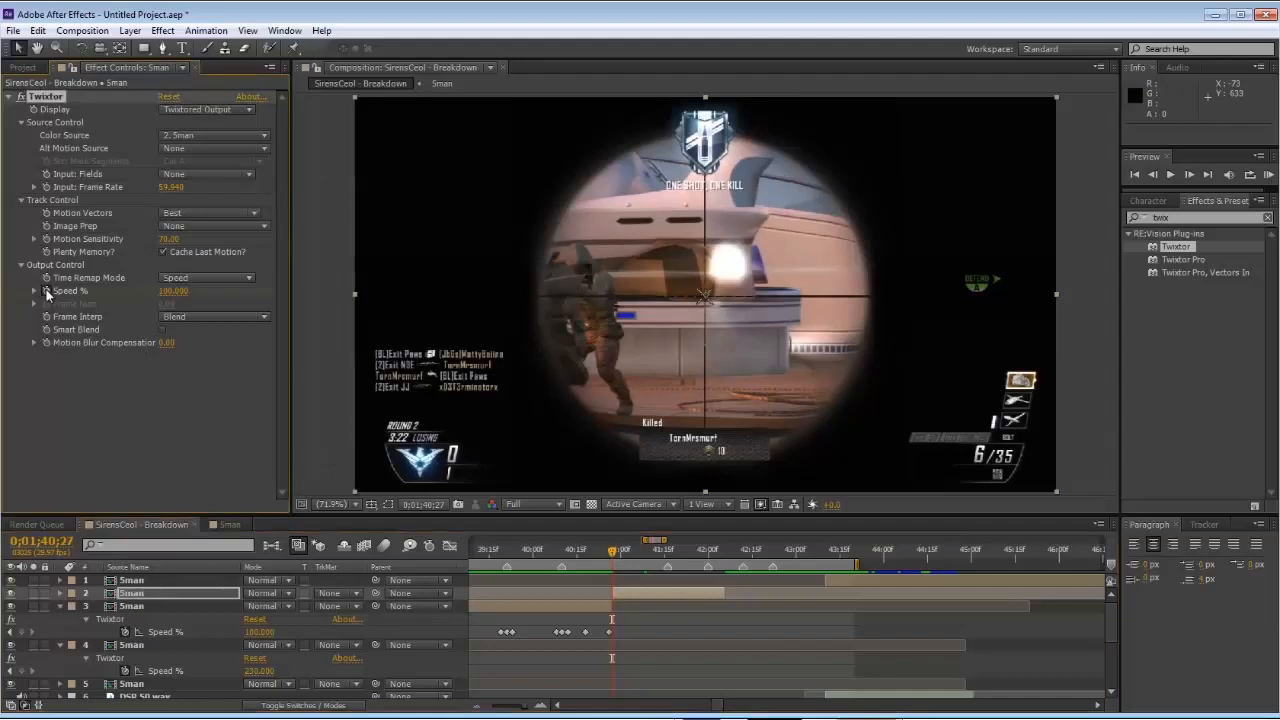
key("shift+Page_Down")
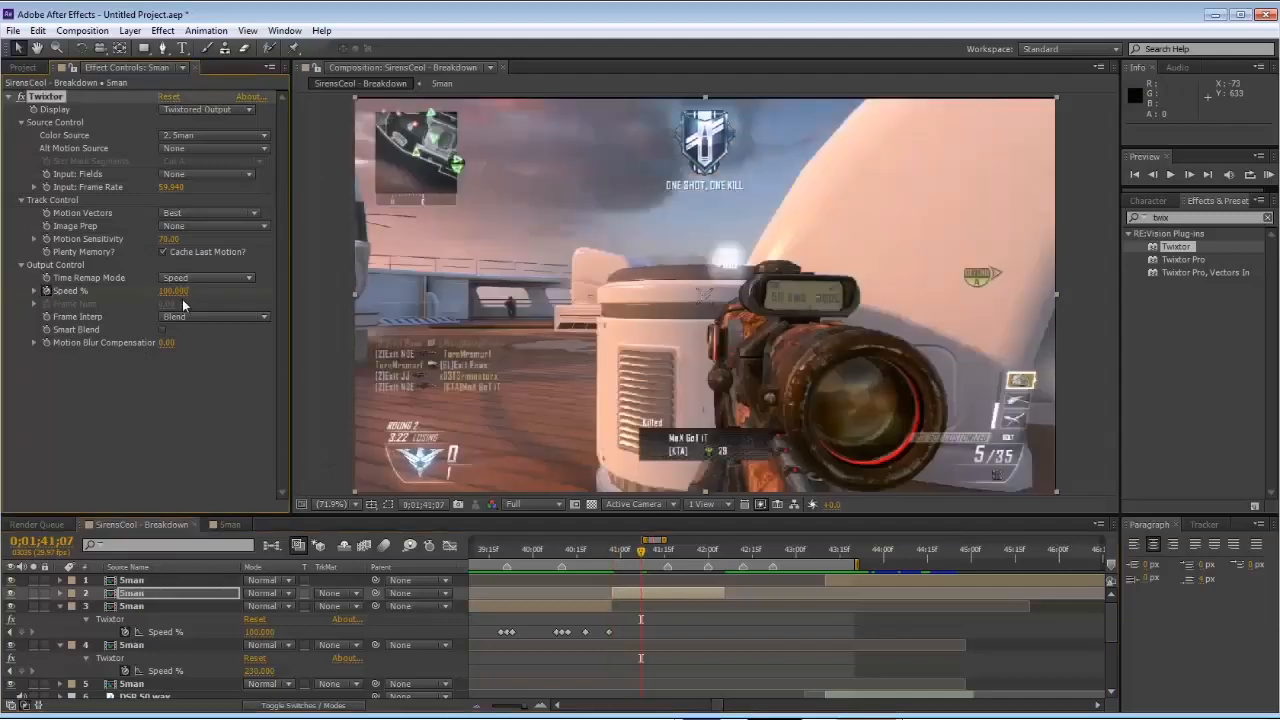
left_click(180, 291)
type("10")
key("Return")
key("u")
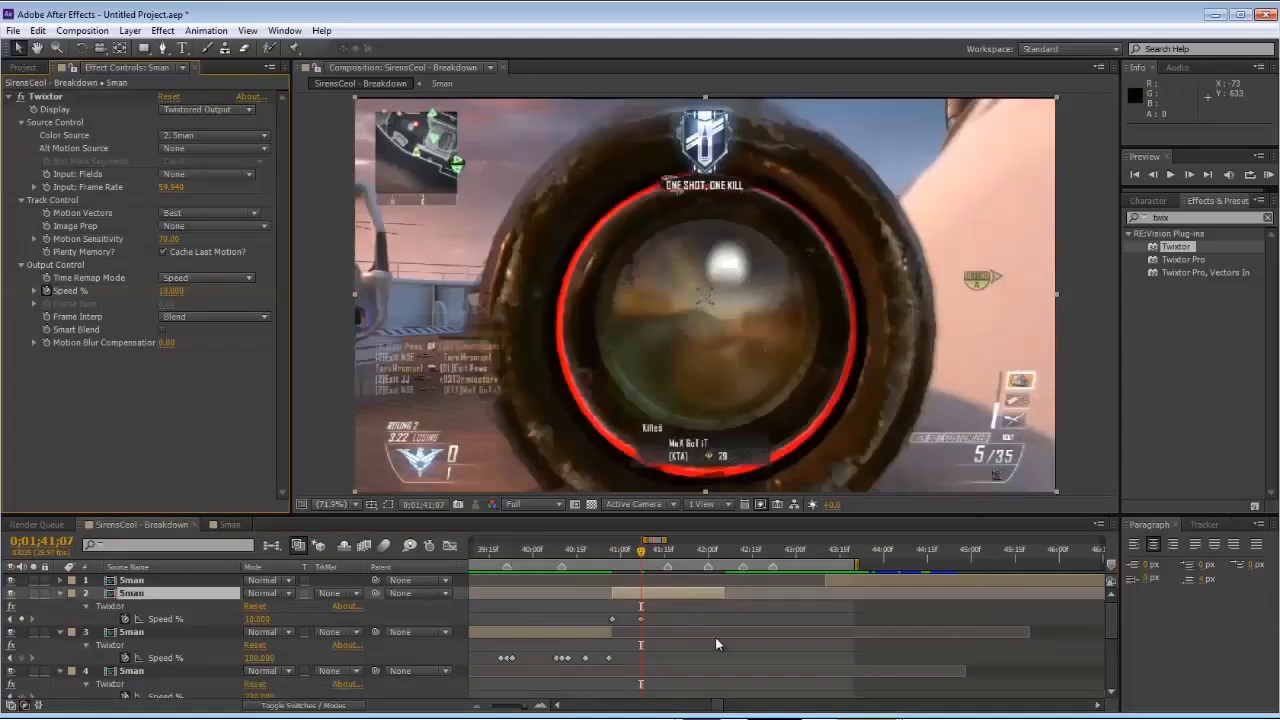
Step: Shift layer 2's two Speed % keyframes together so the second sits at 0;01;41;14, just before the first beat marker
key("Page_Down")
key("Page_Down")
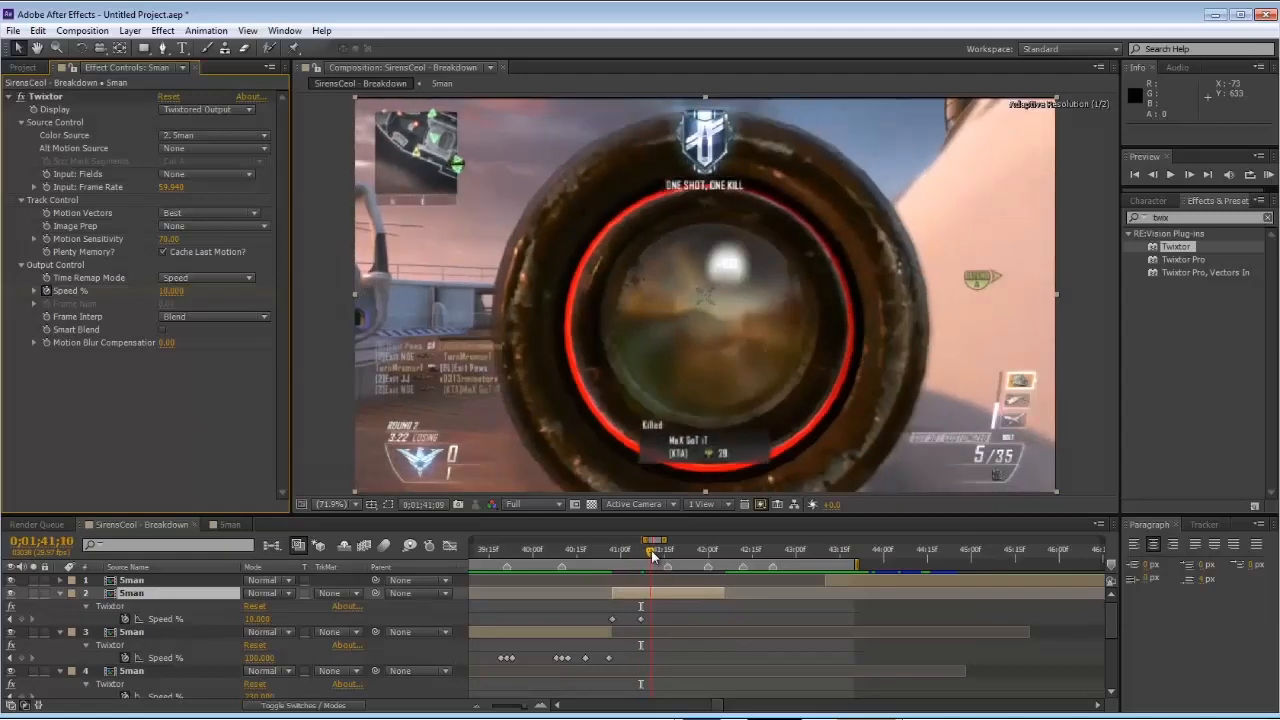
left_click_drag(606, 614, 647, 625)
left_click_drag(641, 620, 650, 625)
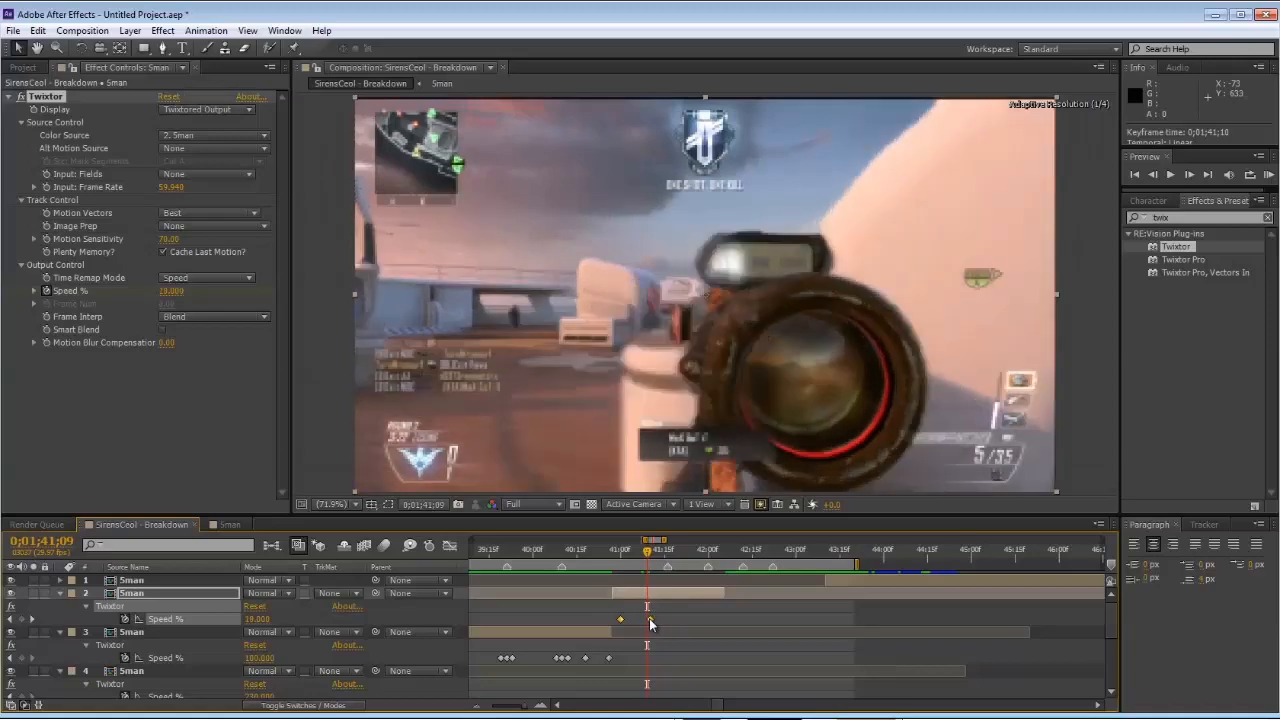
left_click(640, 552)
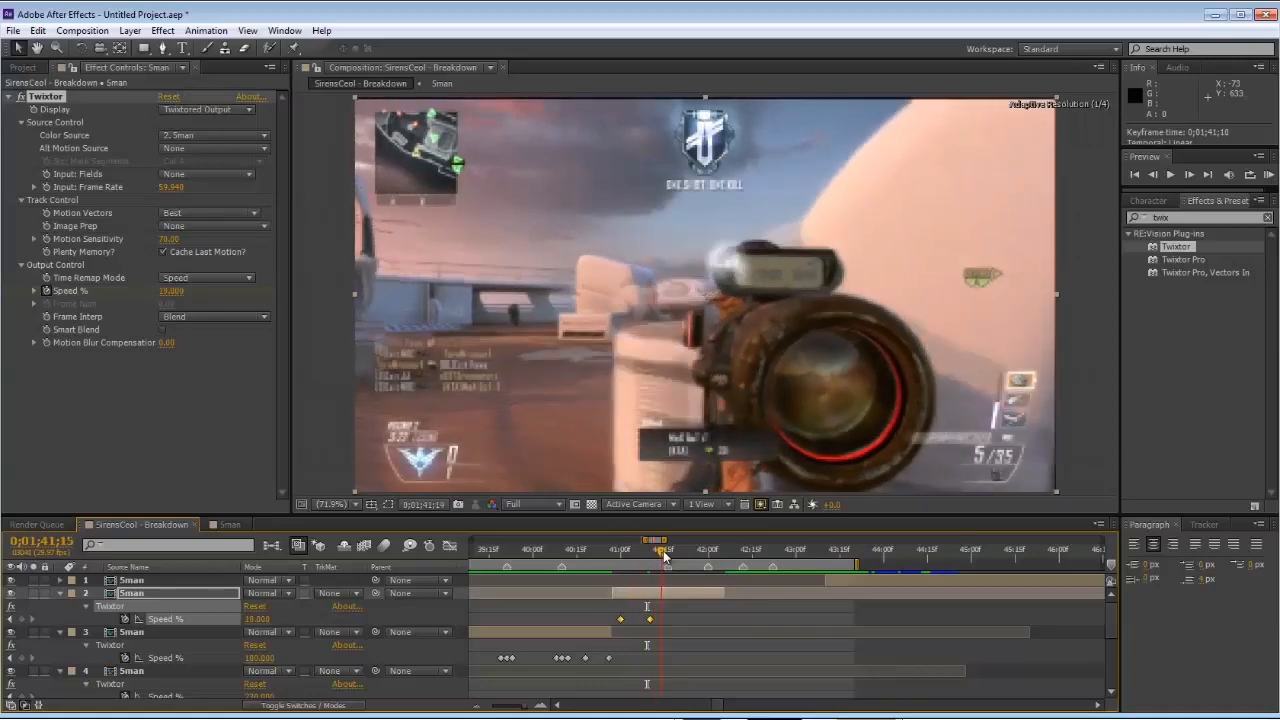
left_click(658, 552)
left_click_drag(651, 621, 648, 621)
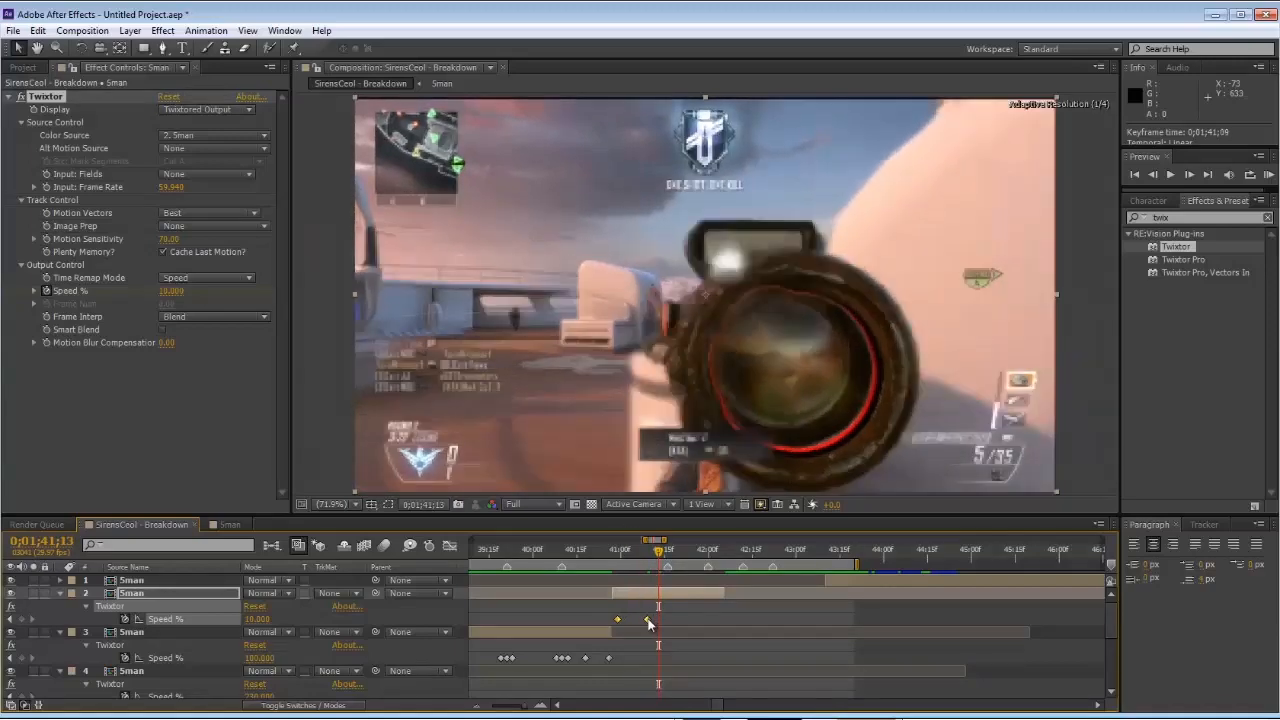
left_click(647, 553)
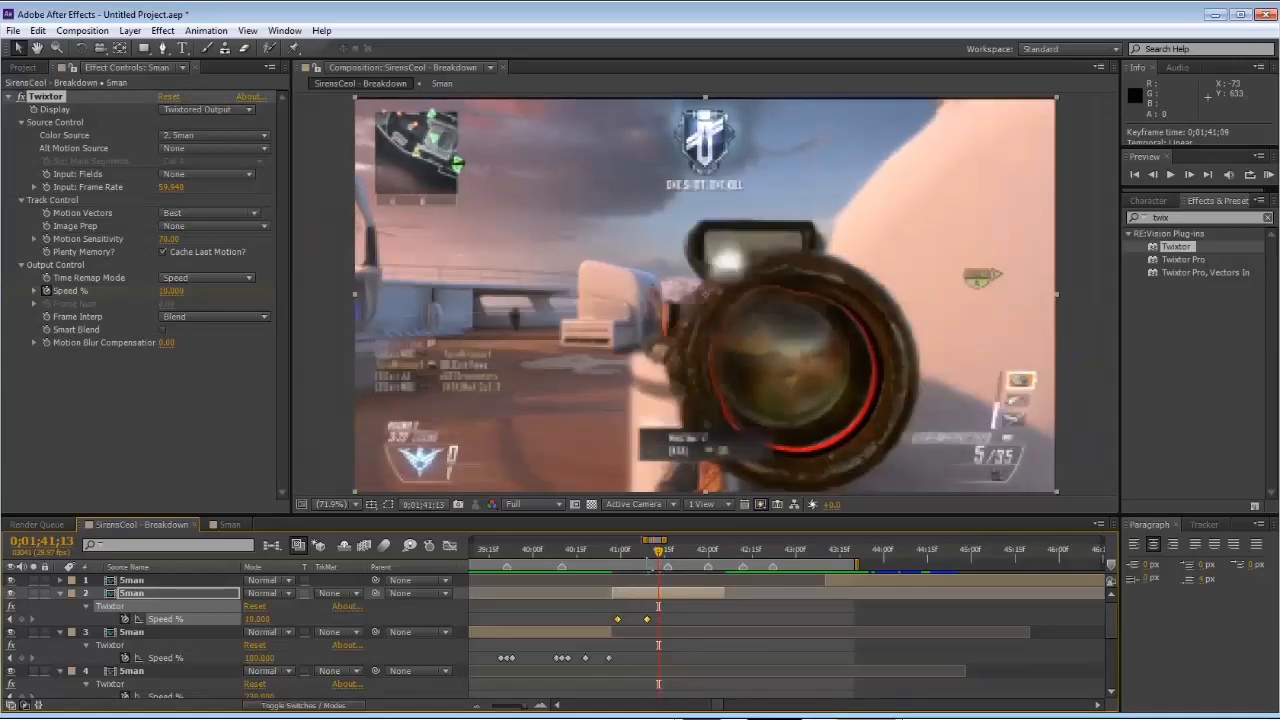
left_click(665, 558)
left_click(668, 556)
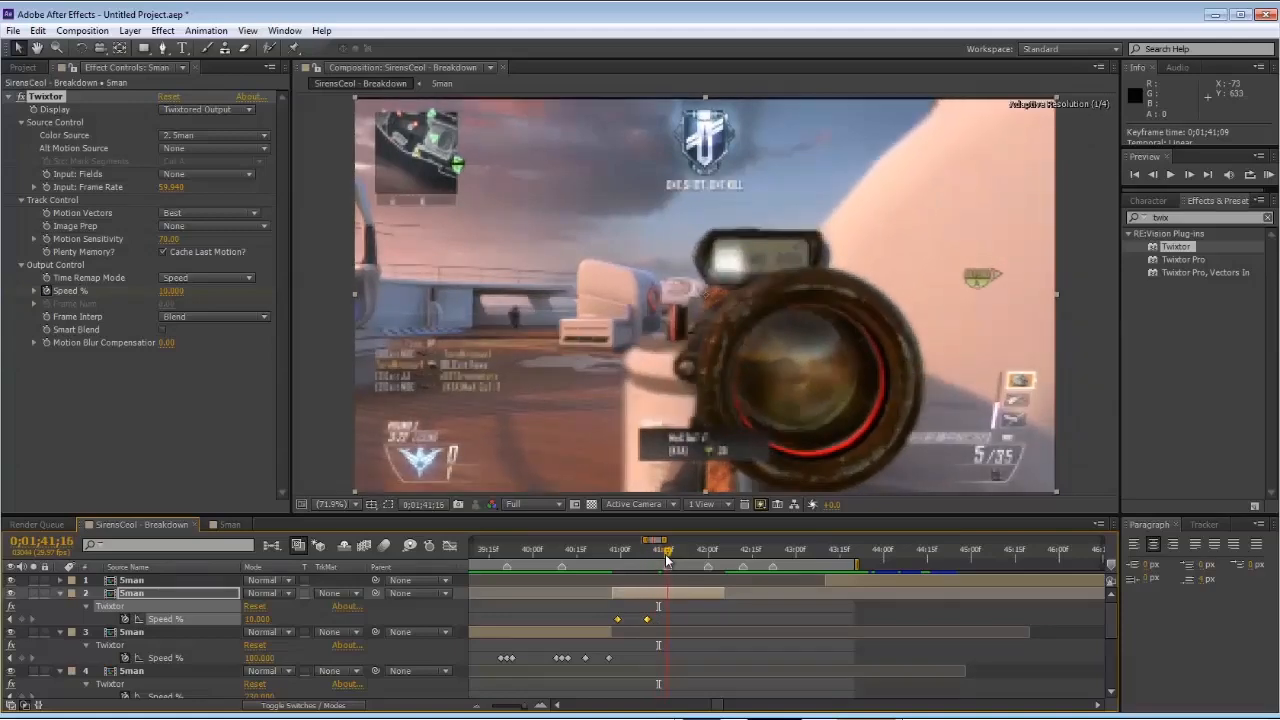
left_click_drag(668, 556, 662, 557)
key("equal")
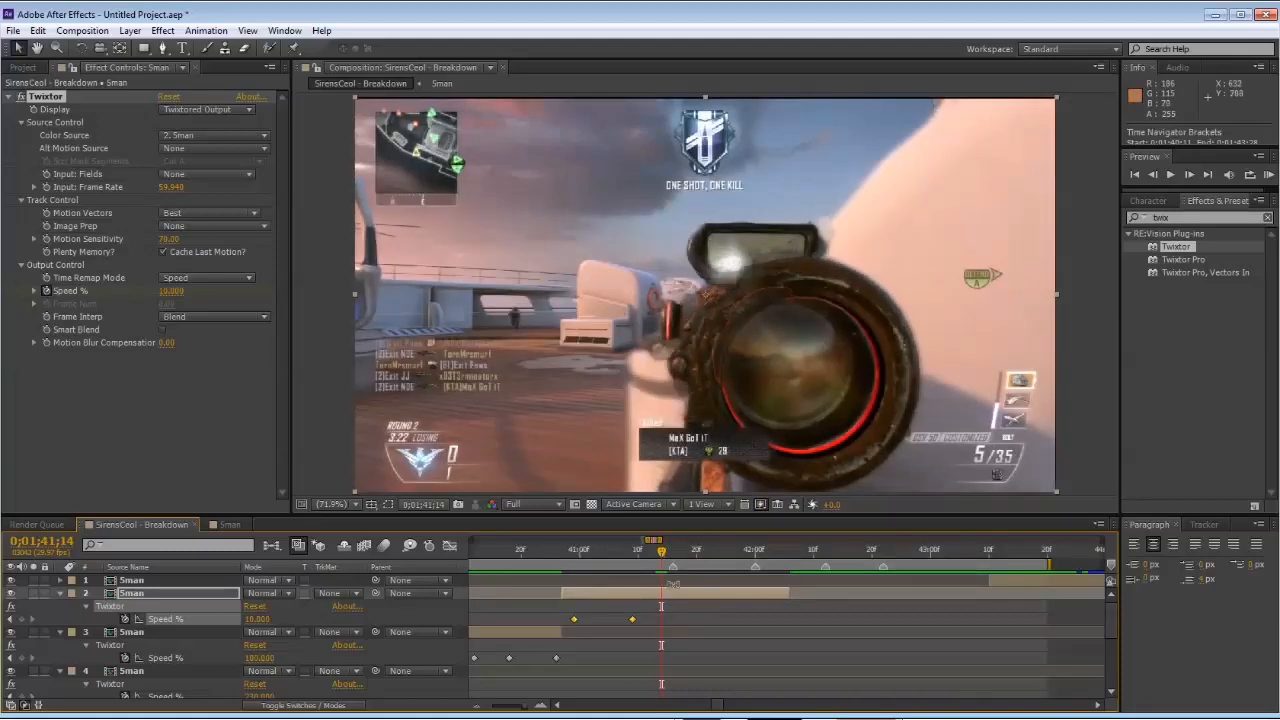
left_click_drag(632, 620, 661, 620)
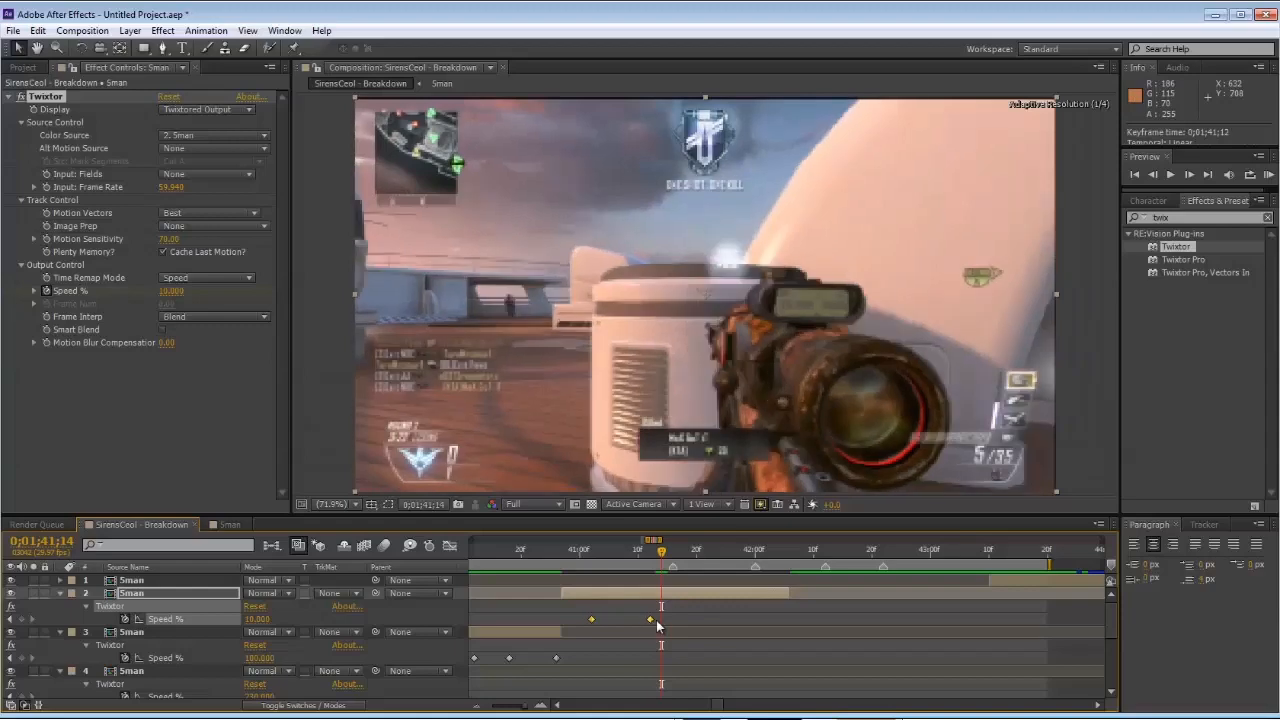
Step: Add two more Speed % keyframes of 10 on layer 2, at the first beat marker, 0;01;41;16, and at 0;01;41;18
left_click_drag(595, 553, 657, 555)
left_click(679, 620)
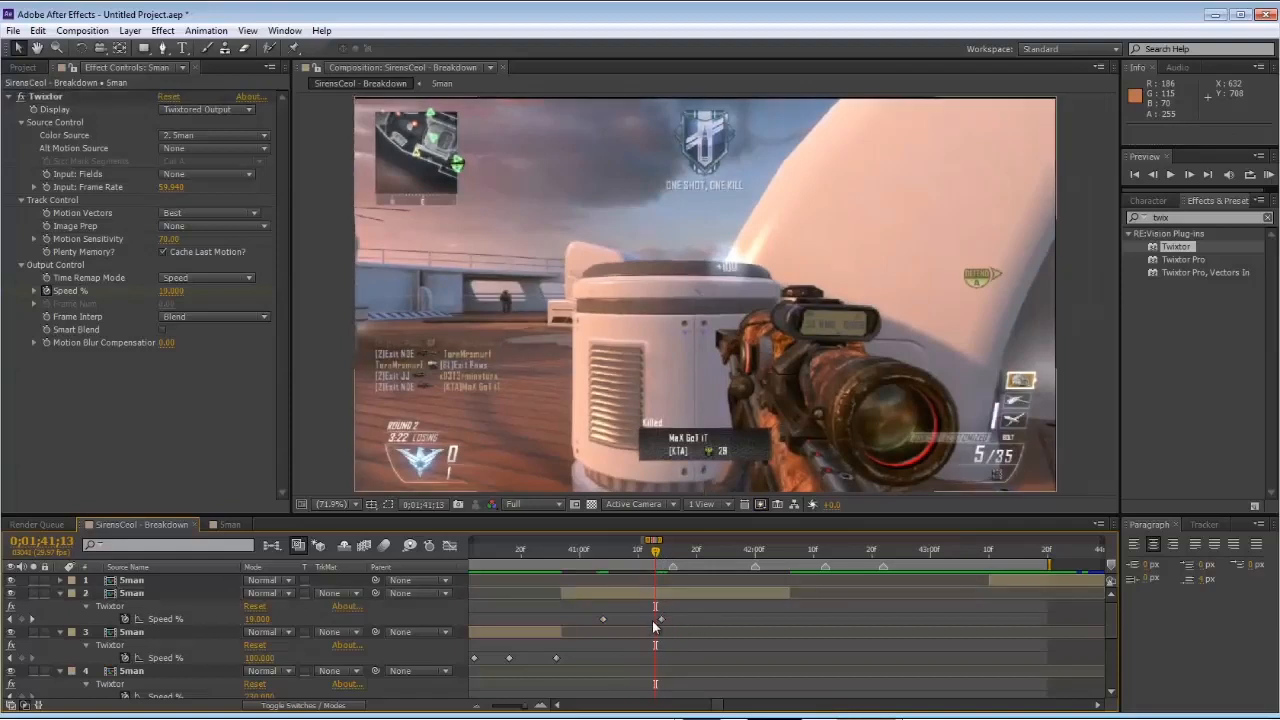
left_click(662, 620)
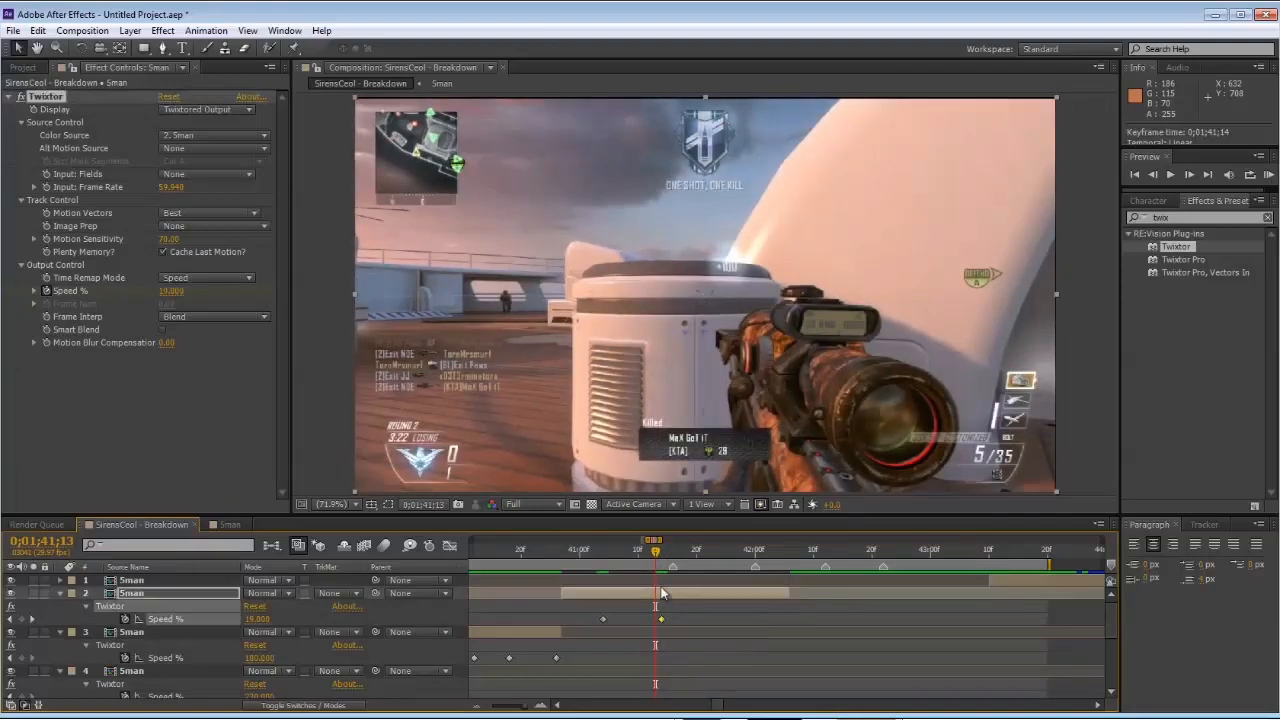
left_click_drag(657, 553, 672, 556)
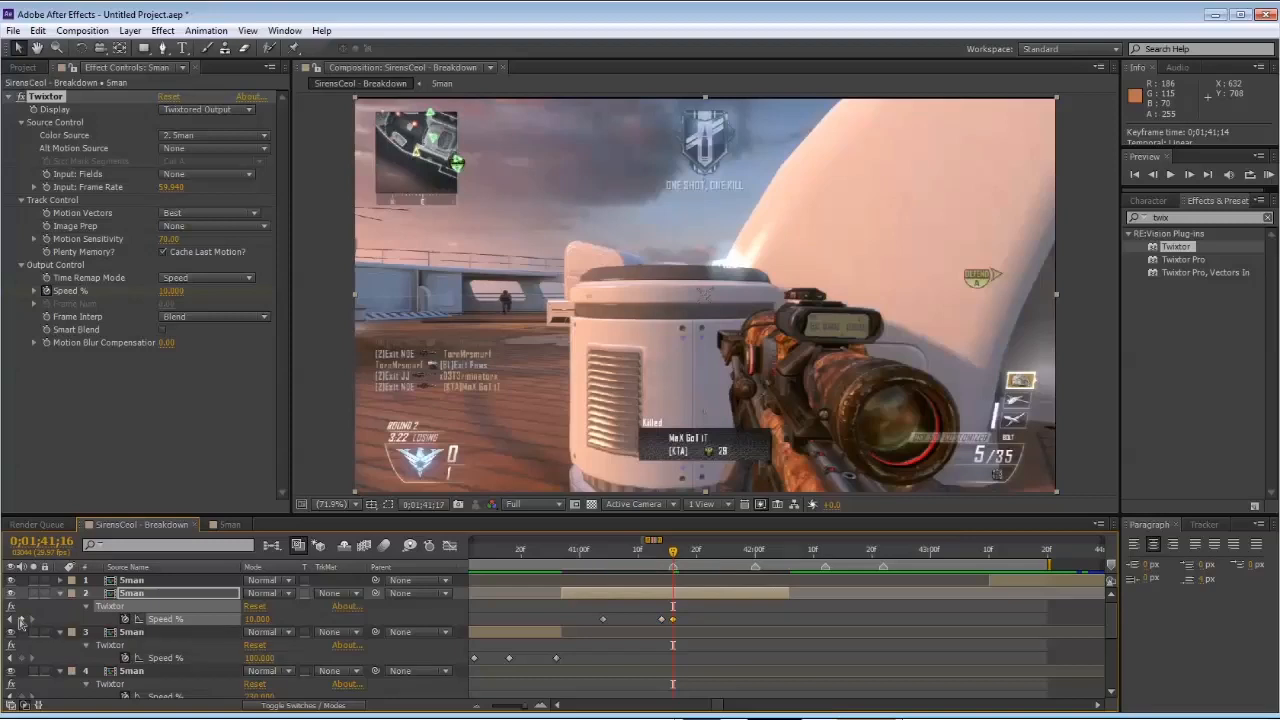
key("Page_Down")
key("Page_Down")
Step: Set layer 2's middle Speed % keyframe, on the first beat marker, to 200
left_click(10, 619)
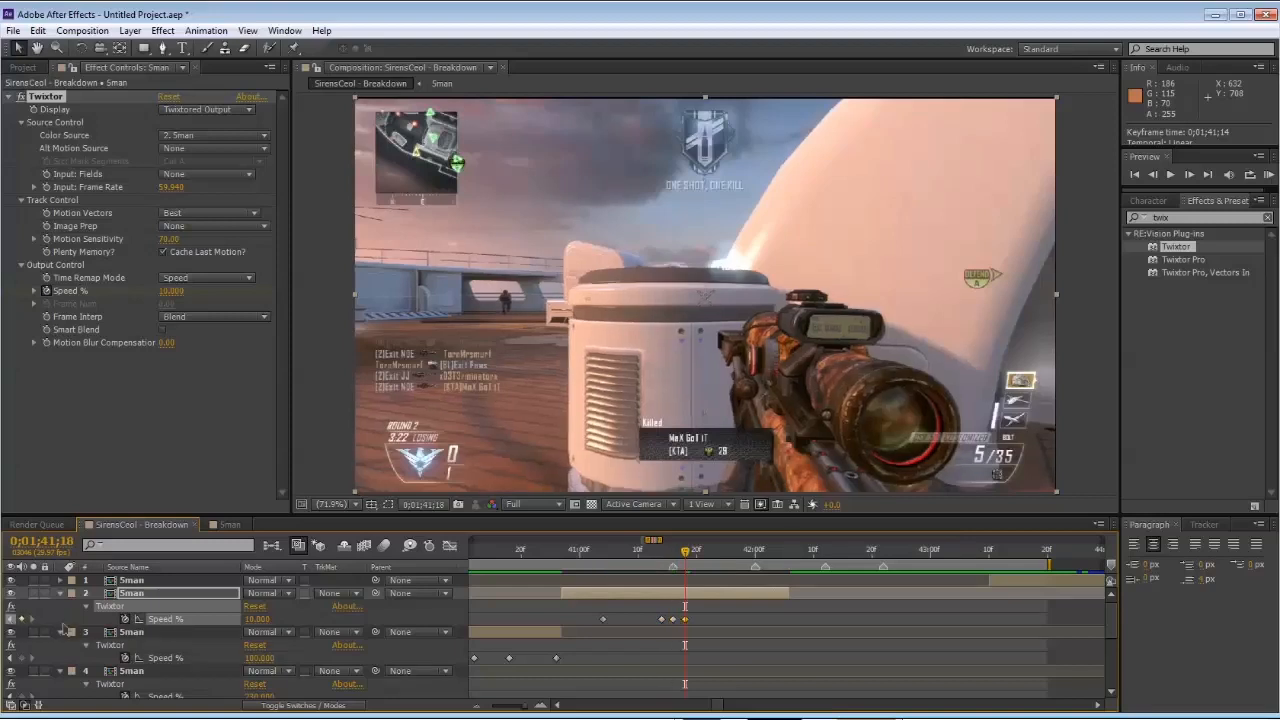
left_click(258, 619)
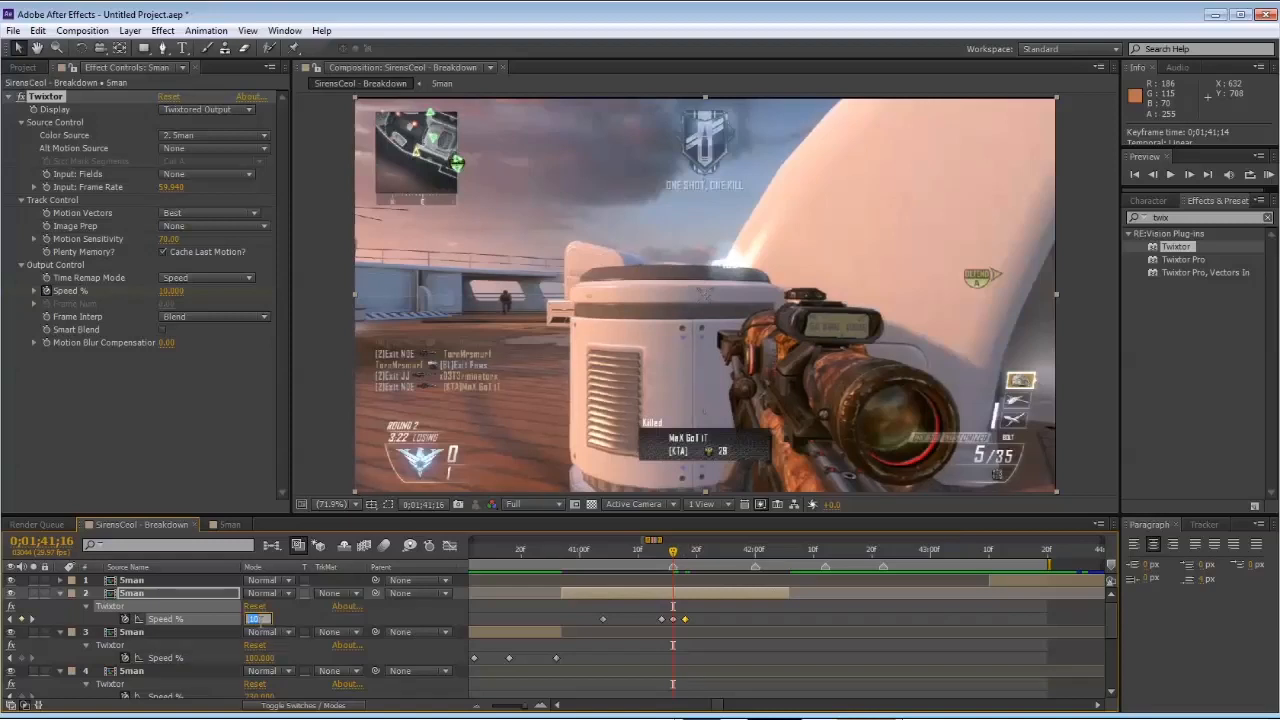
left_click(753, 612)
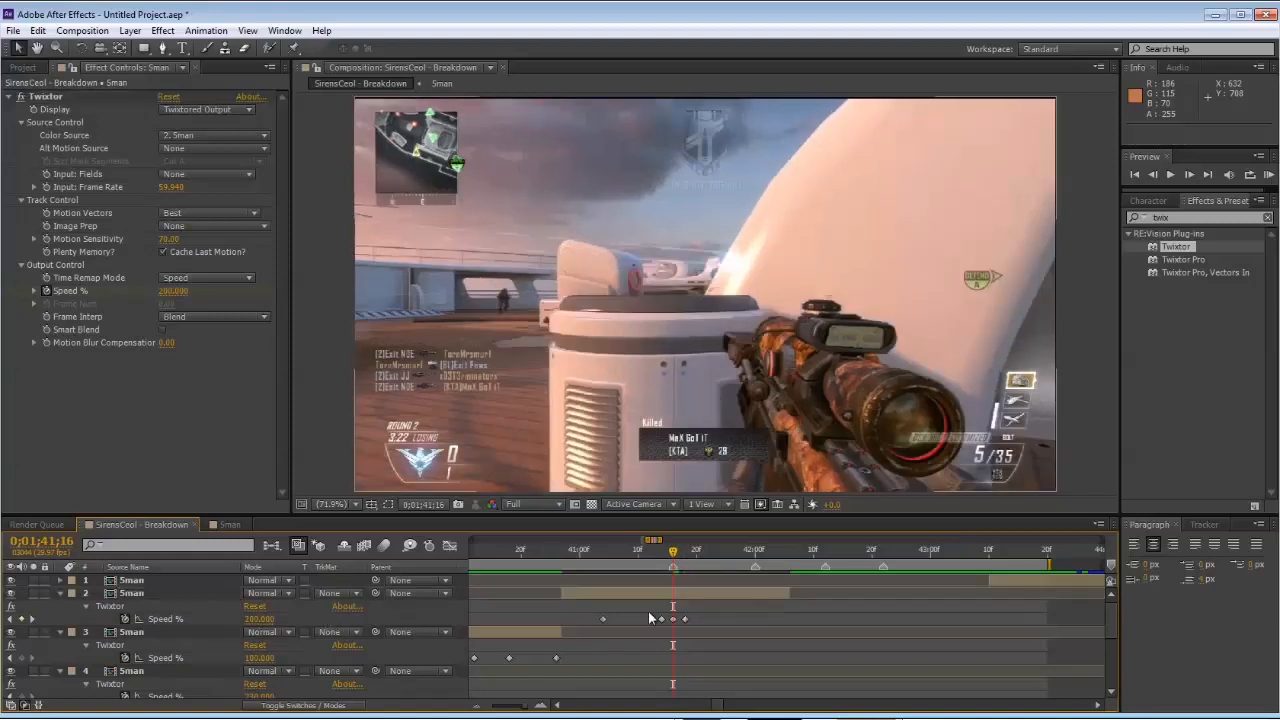
Step: Copy the three Speed % keyframes around layer 2's first marker and extend the layer's end to the start of layer 1
left_click_drag(649, 612, 686, 623)
key("ctrl+c")
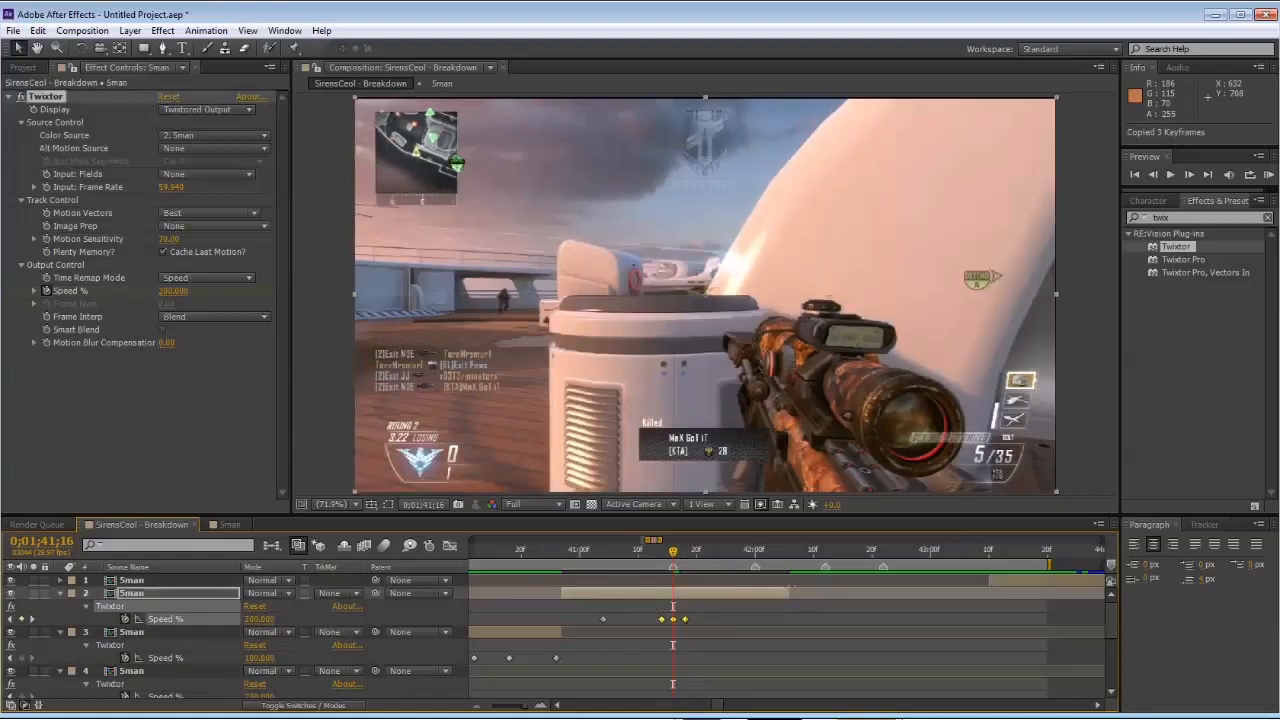
left_click_drag(789, 592, 994, 591)
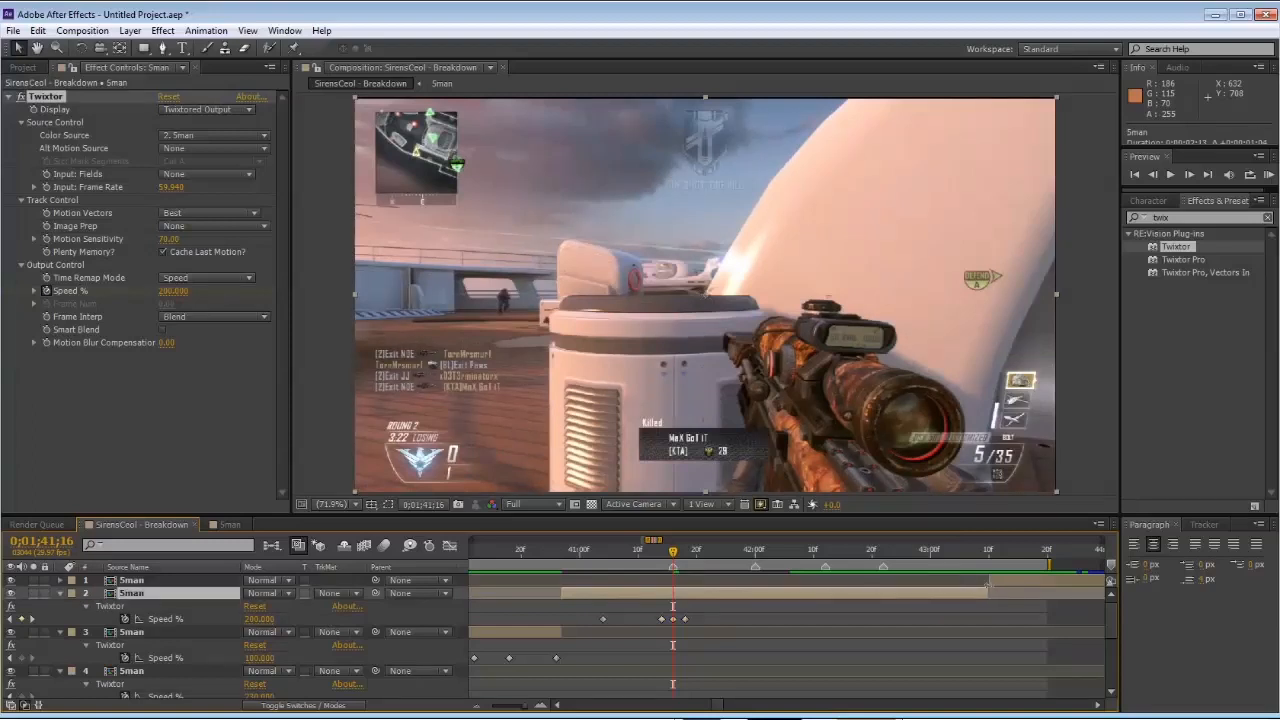
Step: Paste the three copied Speed % keyframes onto layer 2 around its second, third and fourth beat markers
left_click(749, 552)
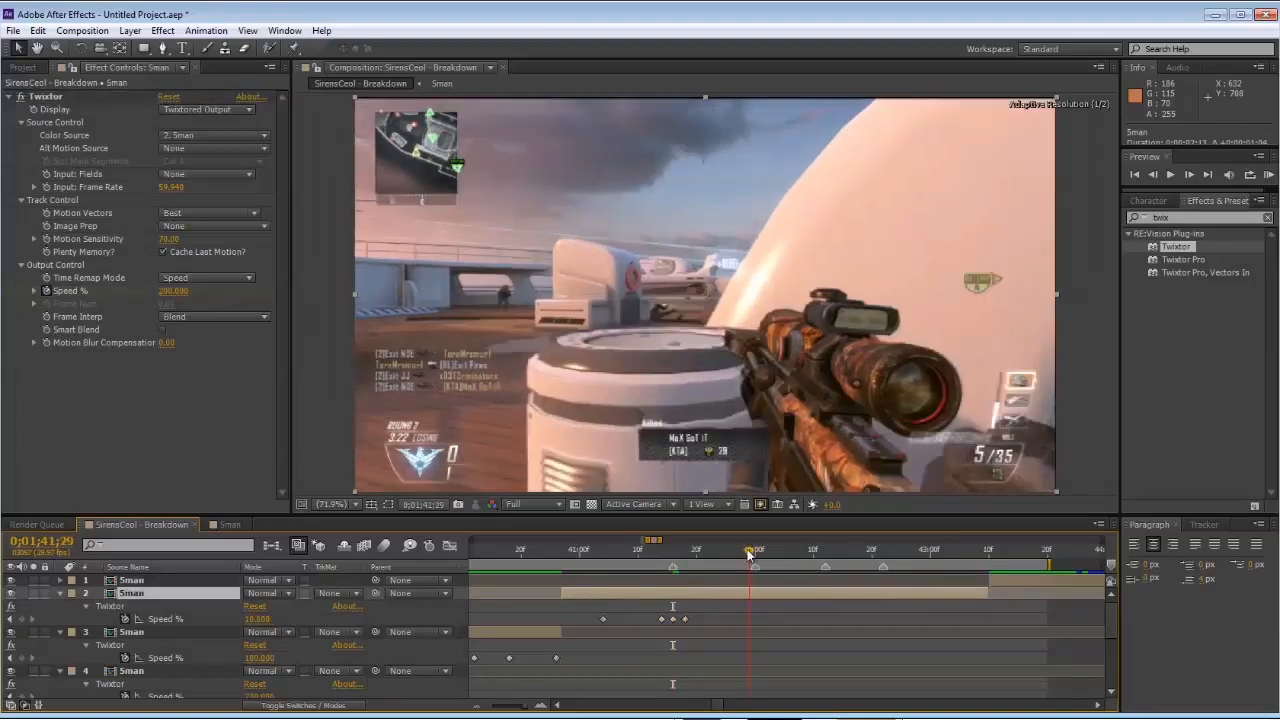
key("ctrl+v")
left_click(822, 553)
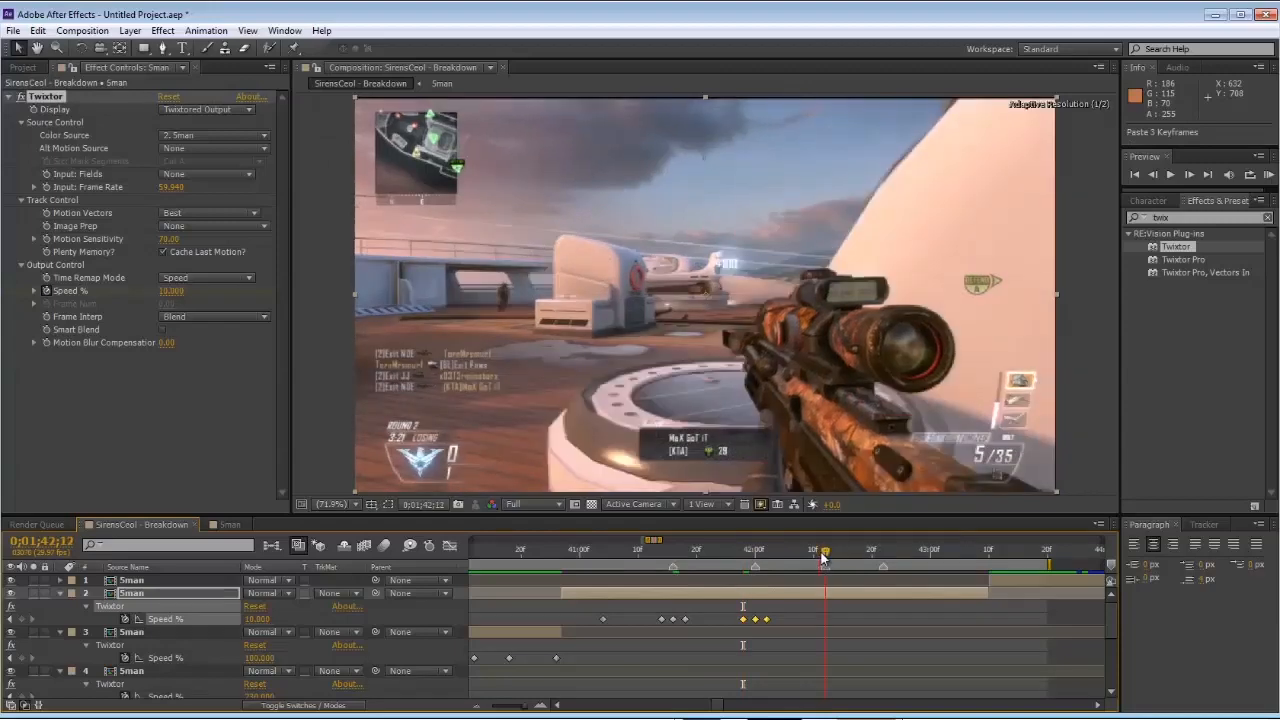
key("ctrl+v")
left_click(876, 553)
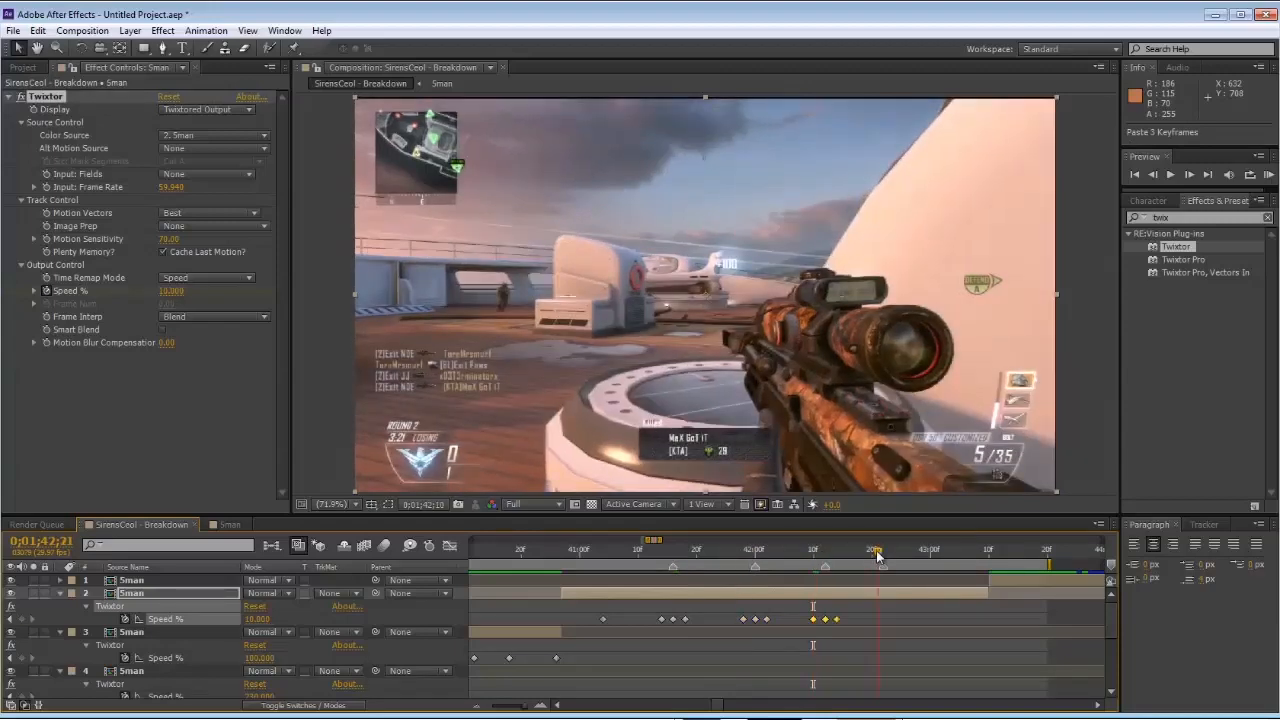
key("ctrl+v")
Step: Scrub past layer 2's last beat marker and check the value of the Speed % keyframe on that marker
left_click(901, 553)
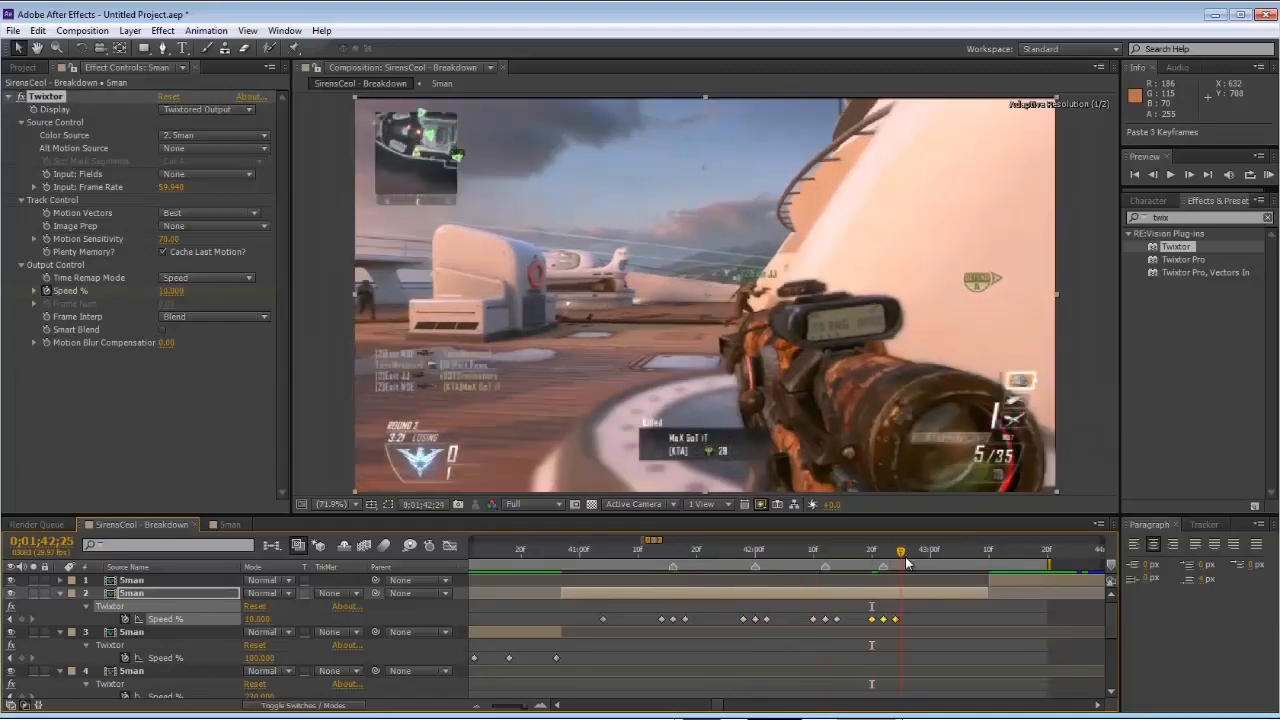
left_click_drag(906, 560, 942, 551)
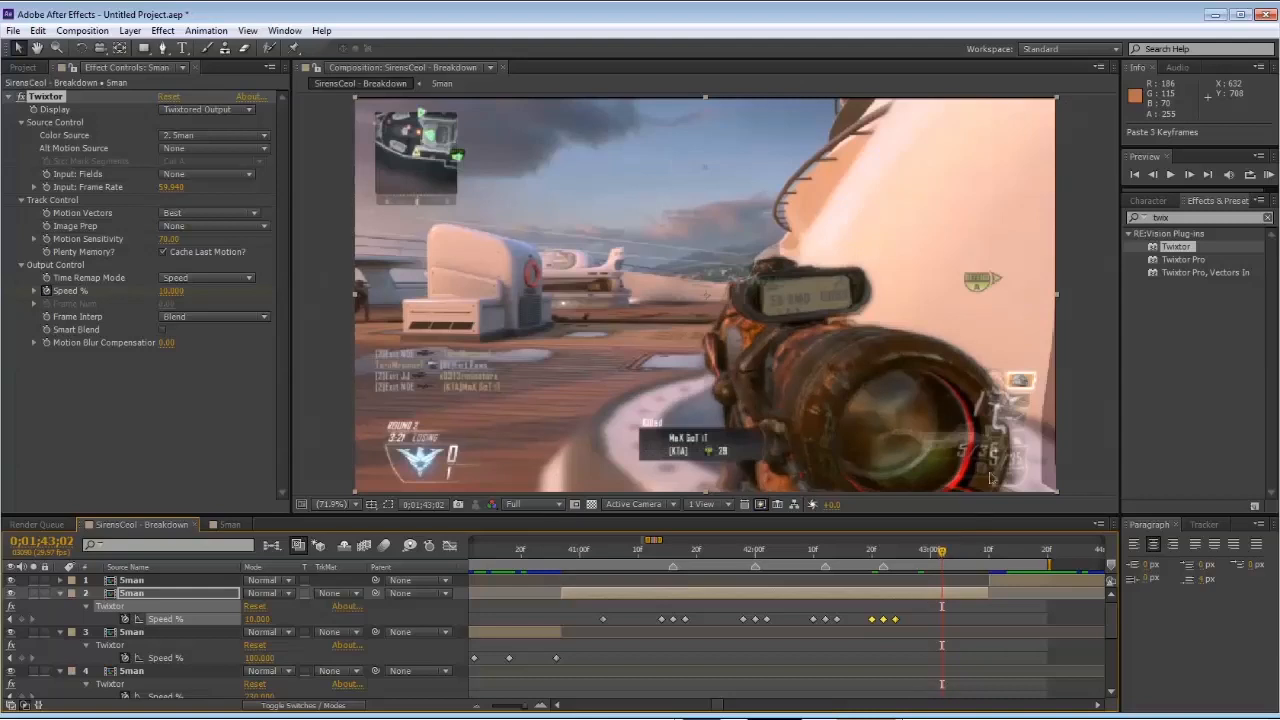
double_click(883, 619)
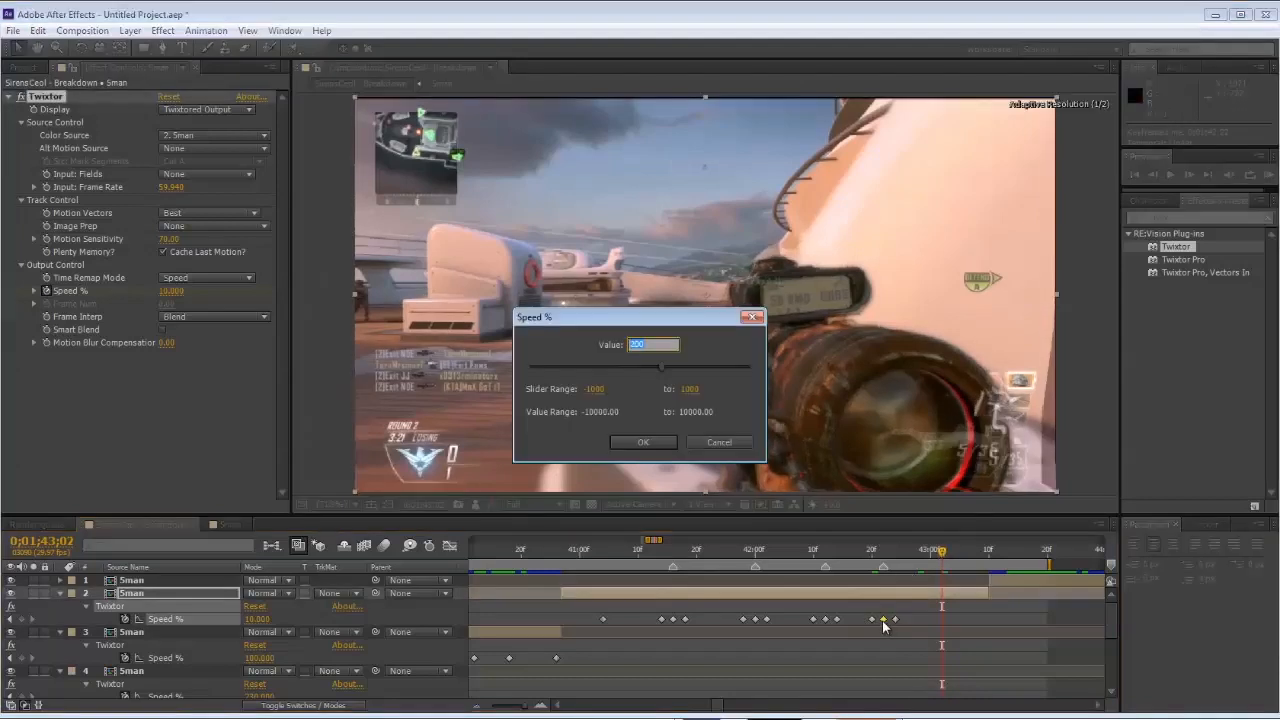
key("Return")
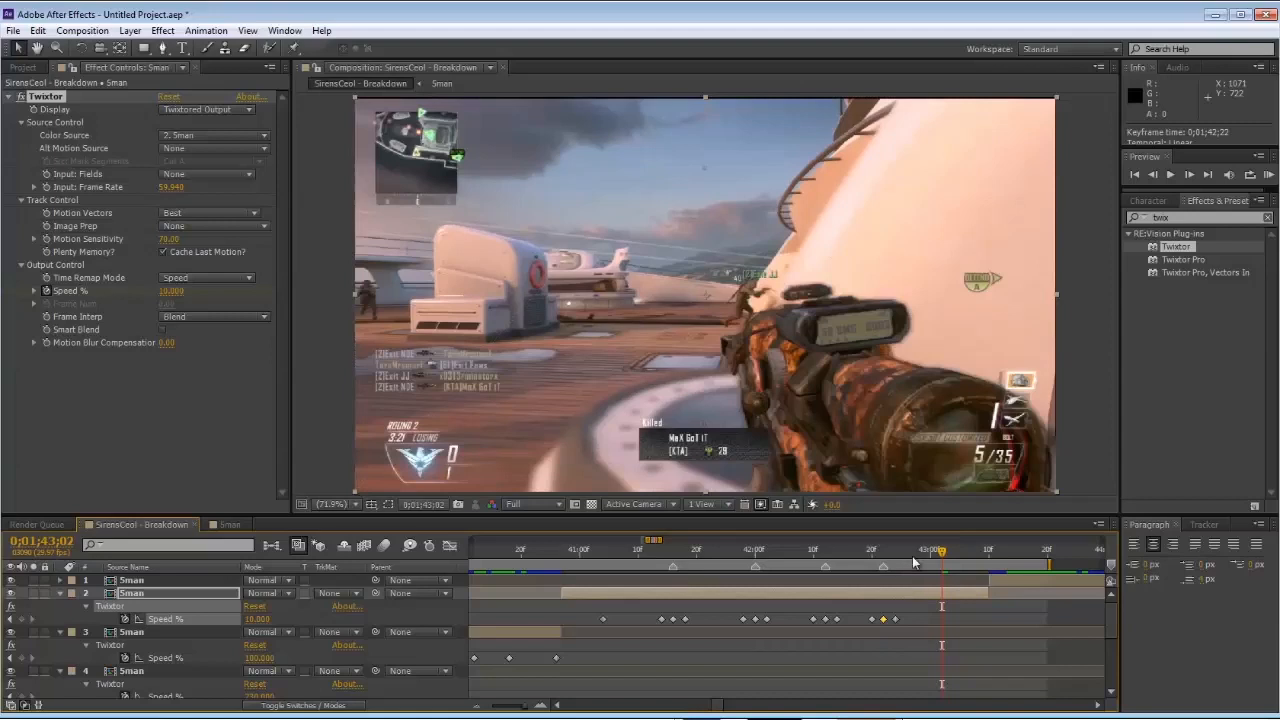
Step: Add two Speed % keyframes at the end of layer 2: 10 at 0;01;43;01 and 150 at 0;01;43;09
left_click(924, 551)
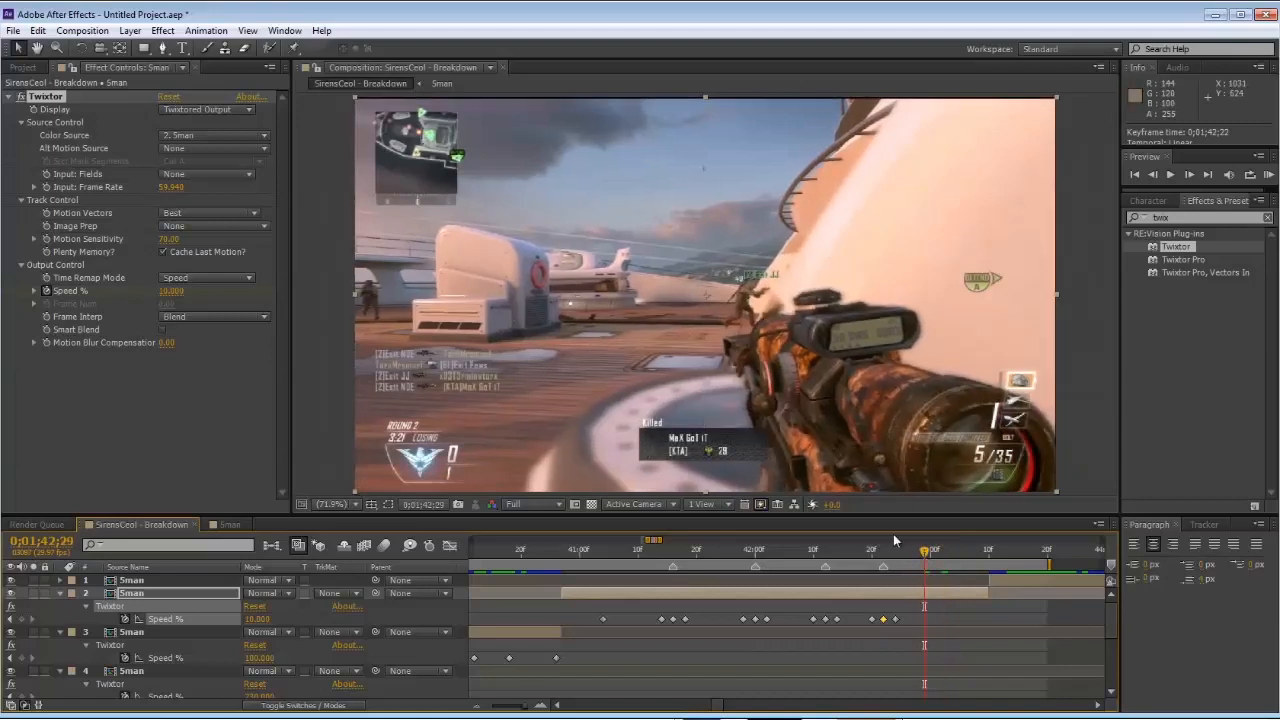
key("Page_Down")
key("Page_Down")
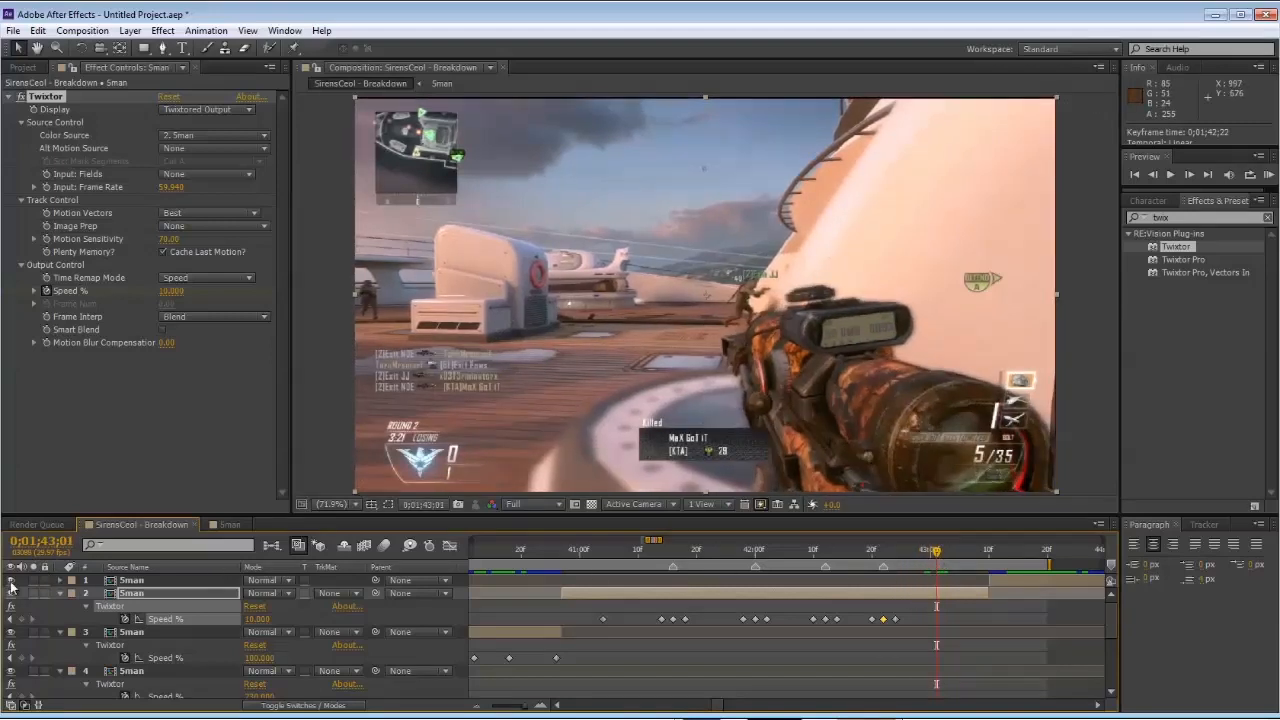
left_click(985, 551)
left_click(257, 619)
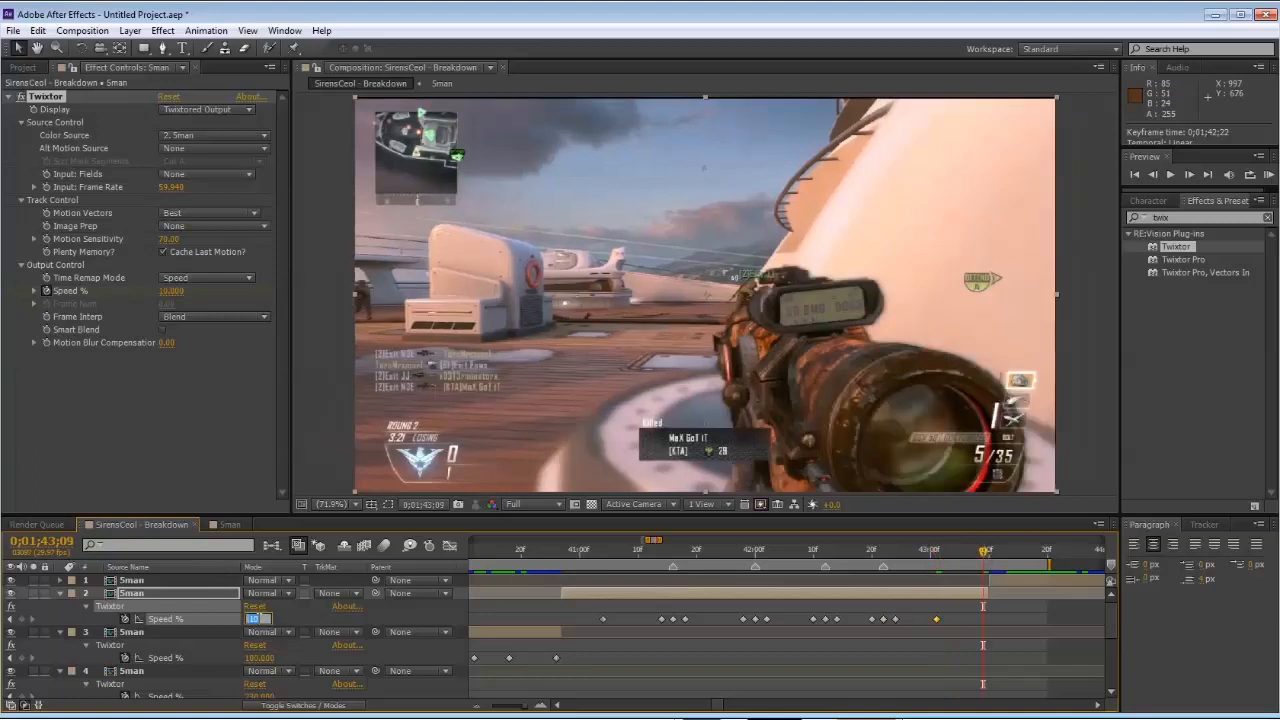
key("Return")
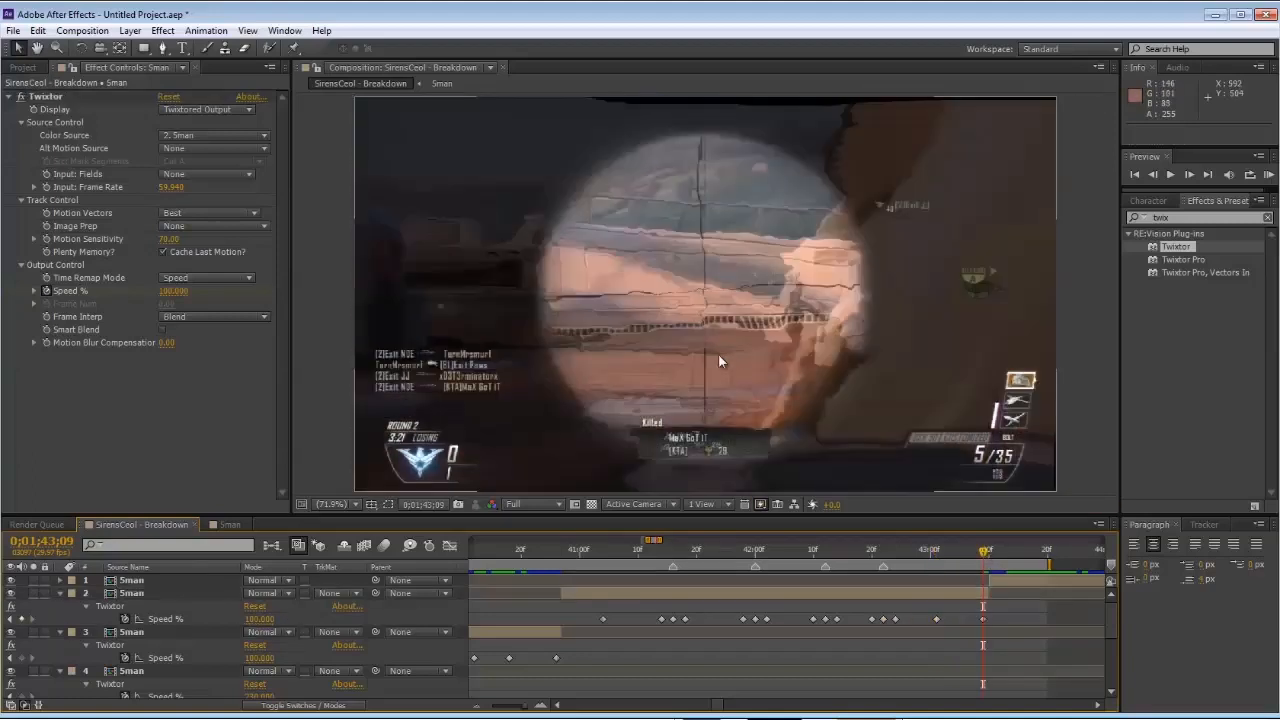
left_click(262, 619)
type("150")
key("Return")
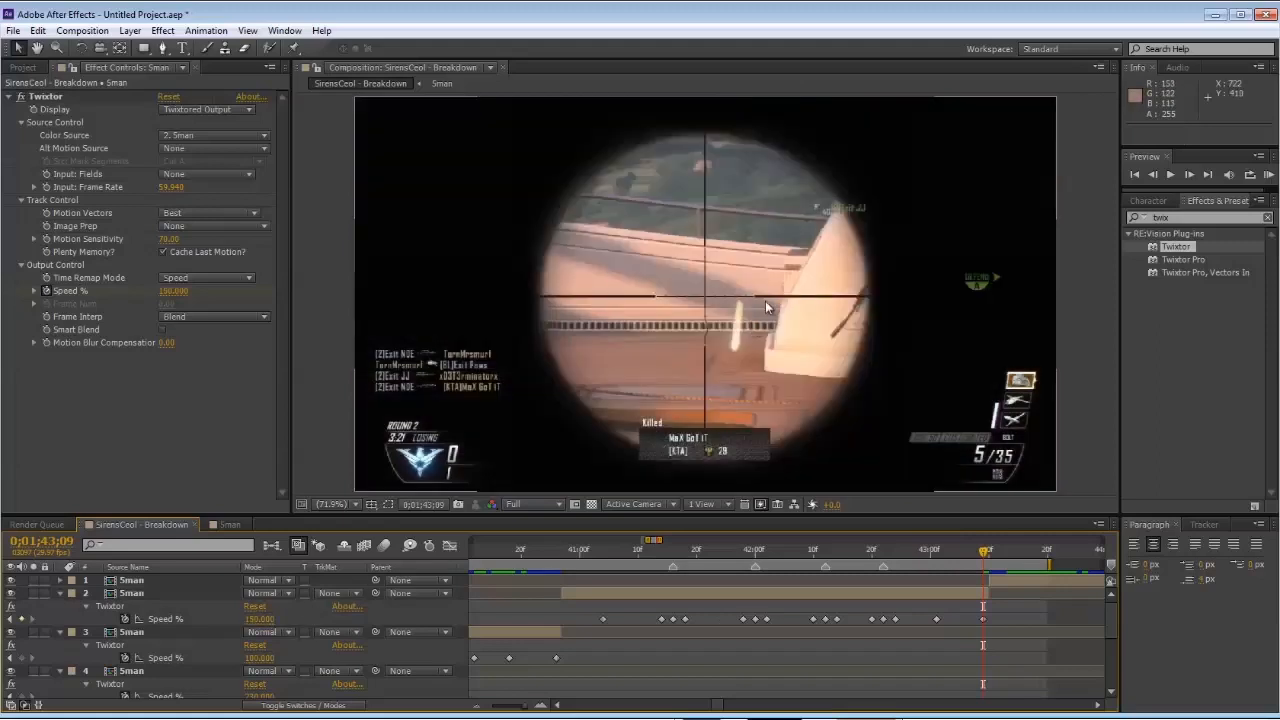
left_click(1189, 175)
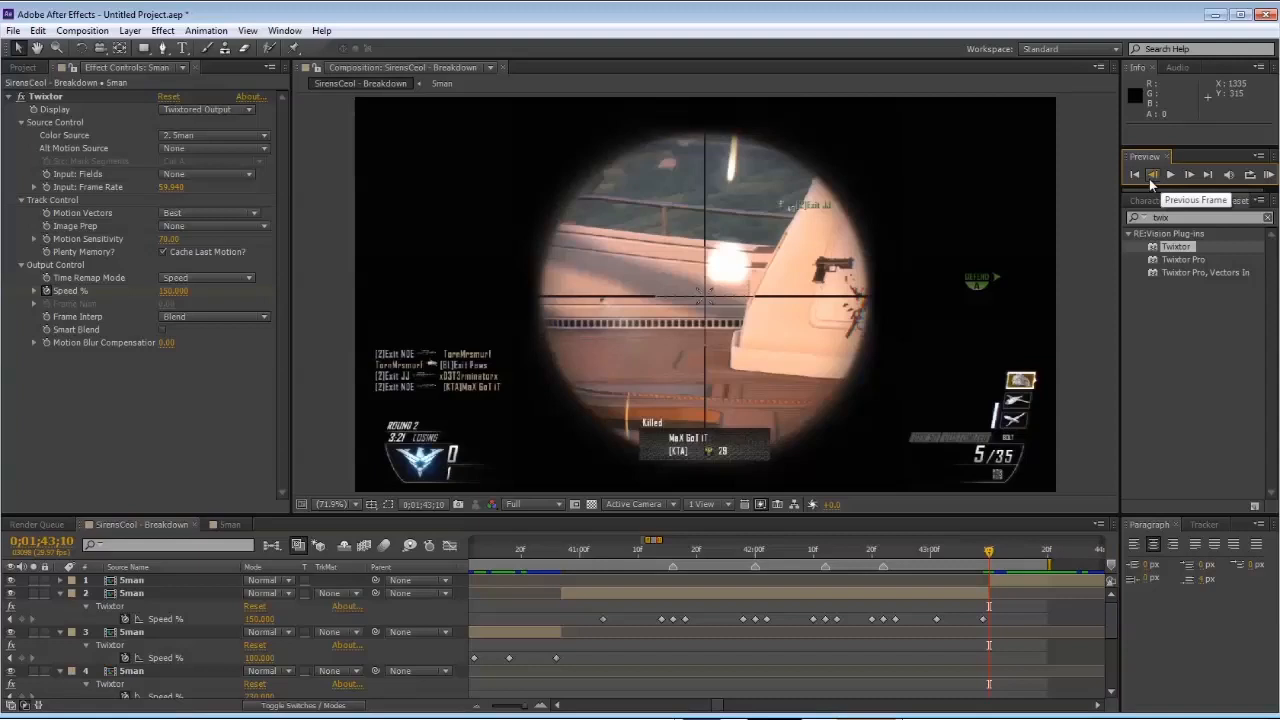
Step: Extend the work area's end to 0;01;46;26 and run a RAM preview of the synced sequence
key("minus")
key("minus")
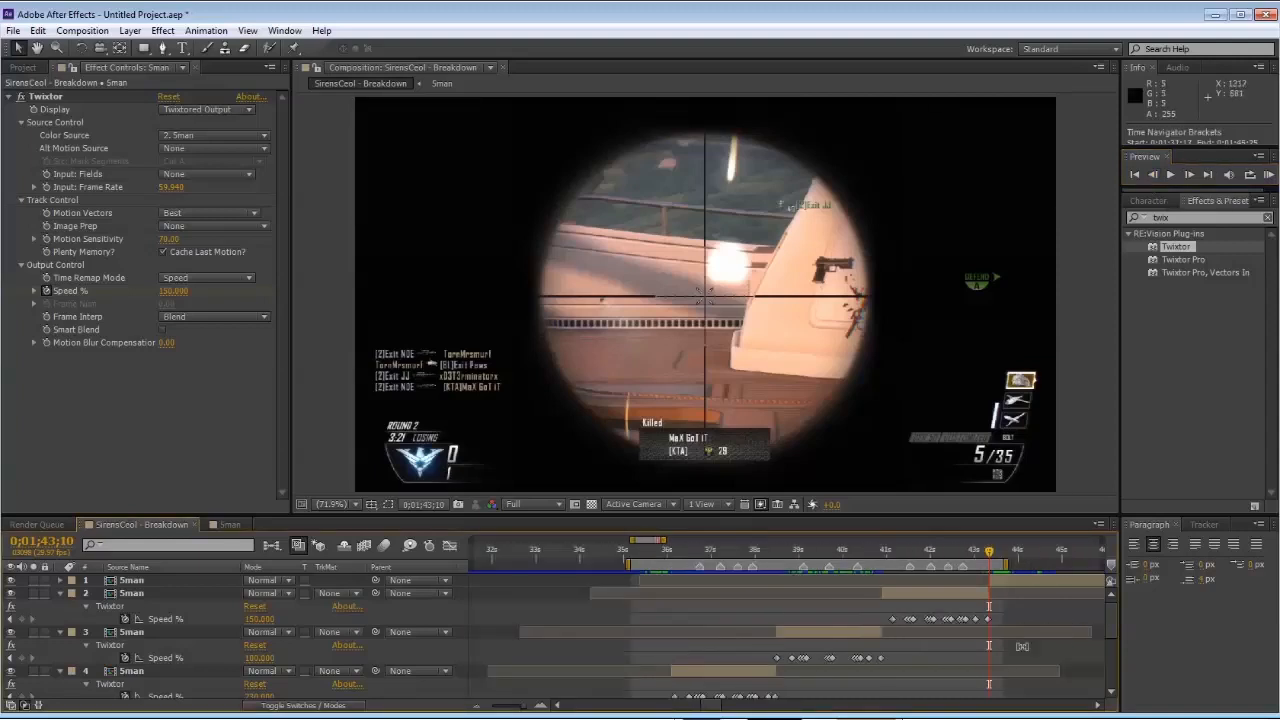
left_click(1098, 705)
scroll(746, 640, "down", 2)
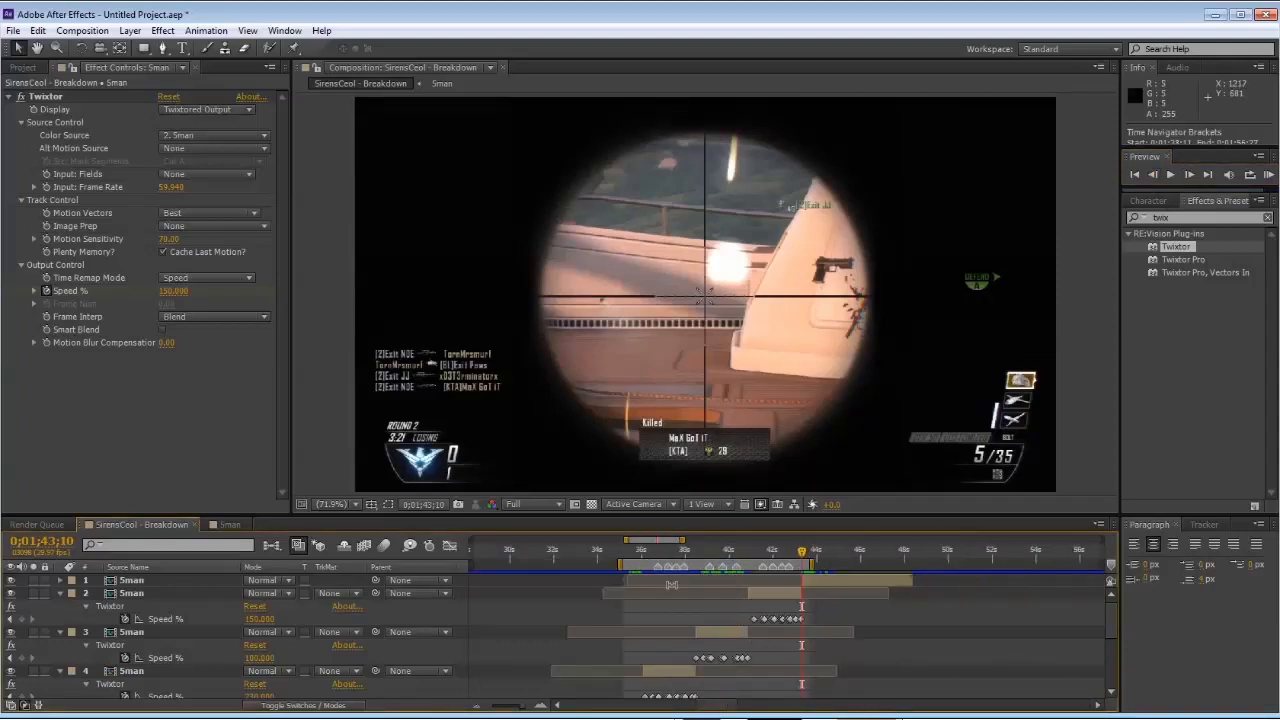
left_click_drag(815, 562, 885, 556)
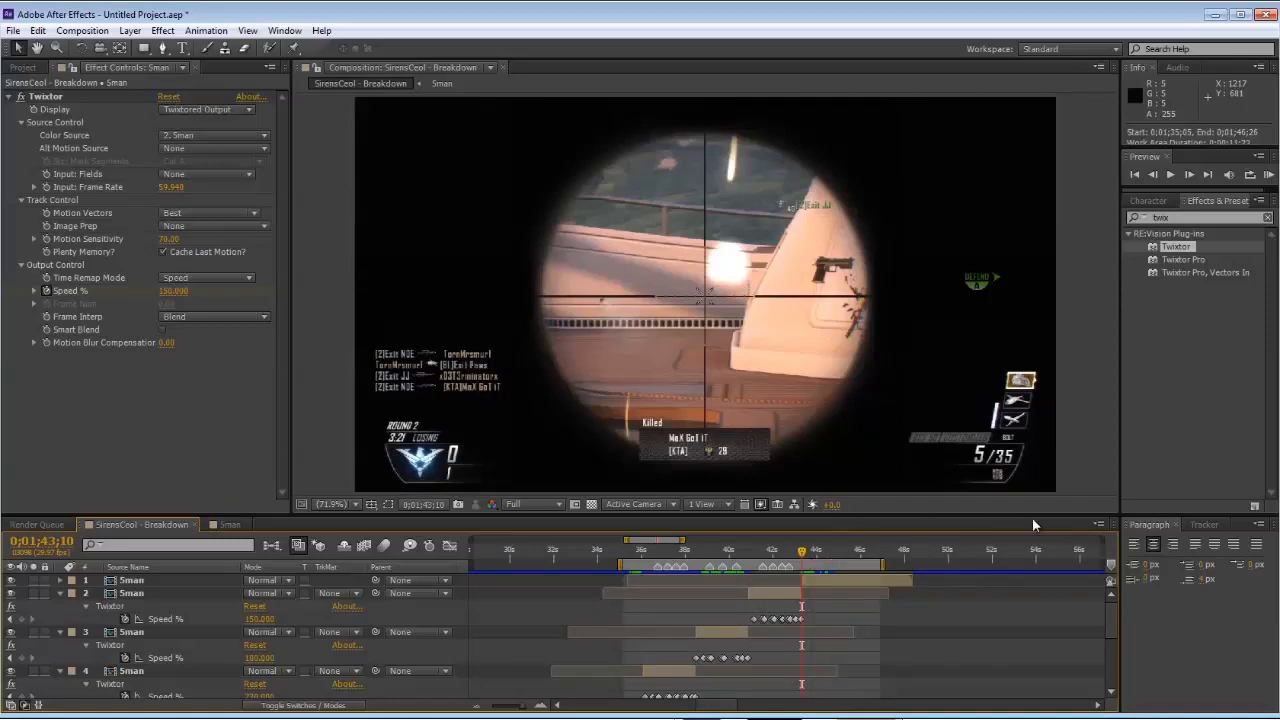
left_click(1081, 458)
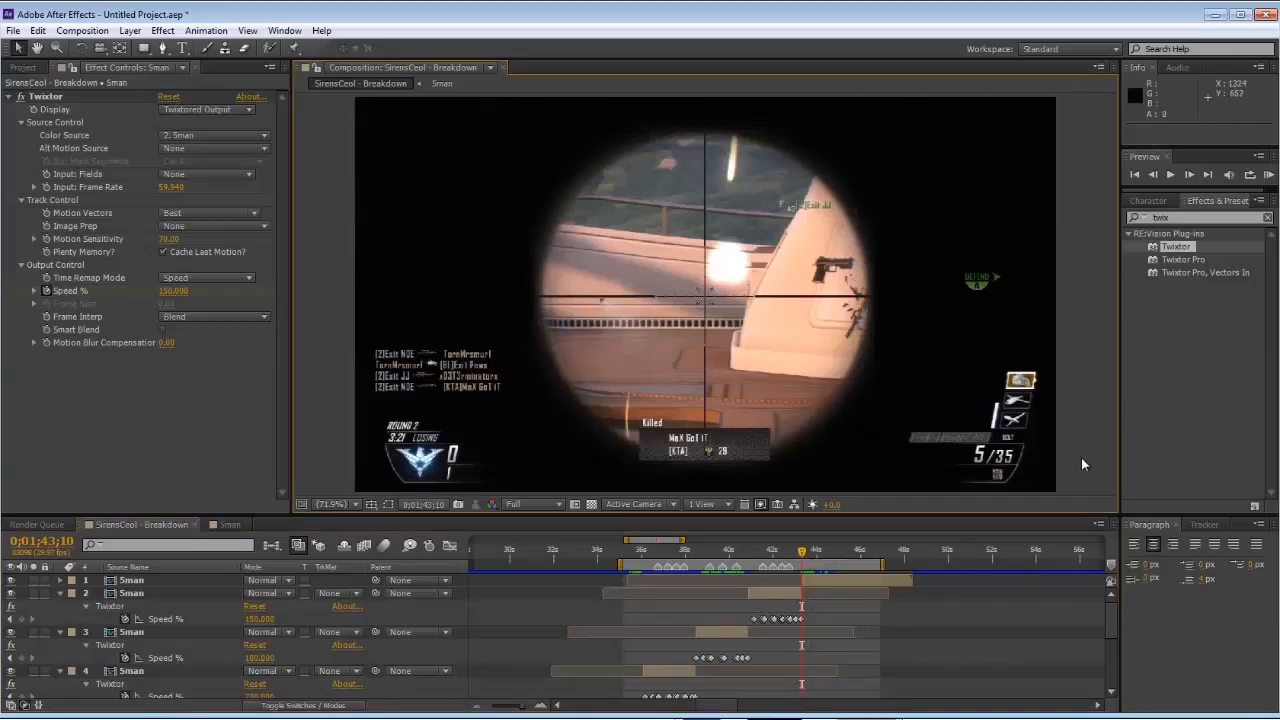
key("KP_0")
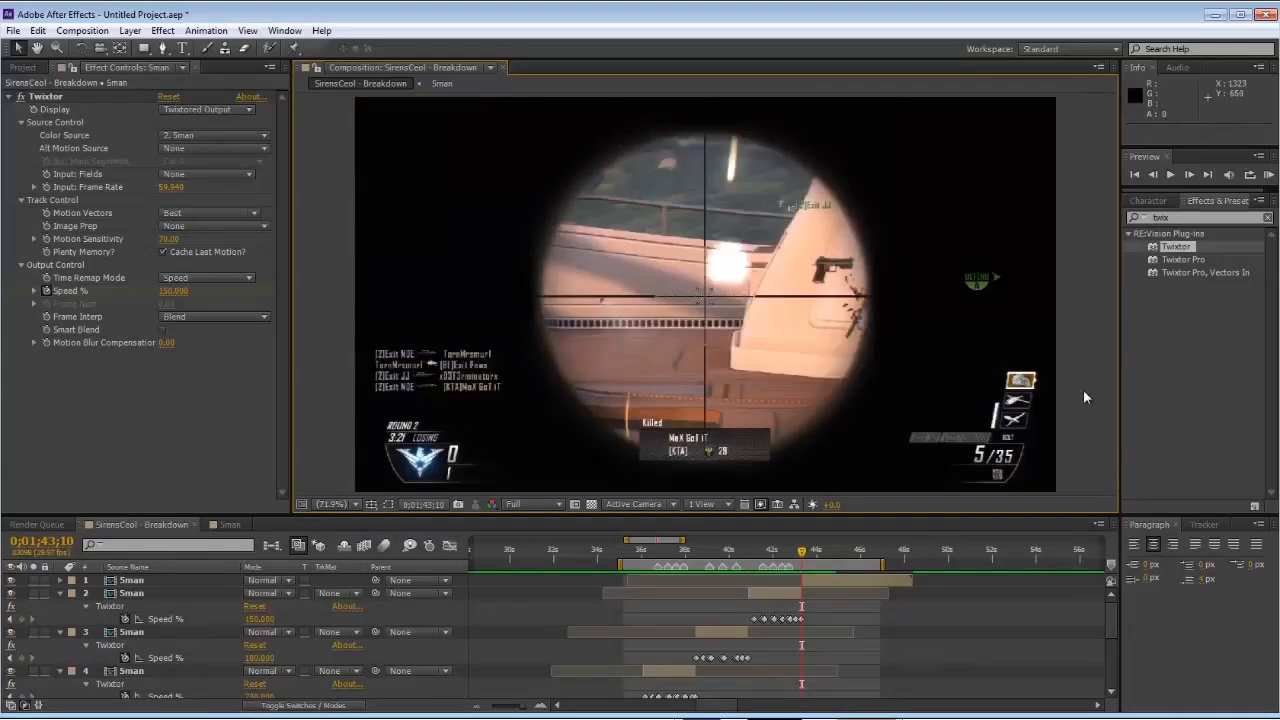
left_click(1270, 175)
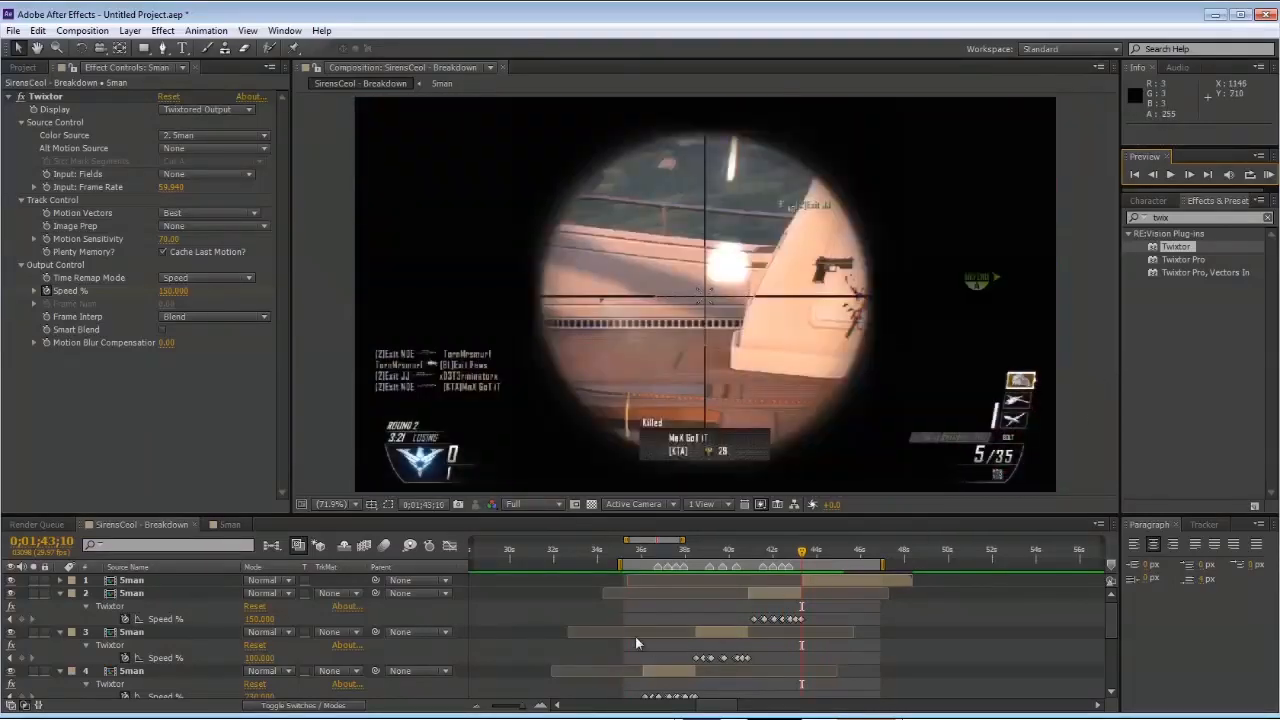
Step: Scrub the playhead to 0;01;39;27 and collapse the Twixtor properties of layers 4, 3 and 2
left_click_drag(640, 550, 728, 554)
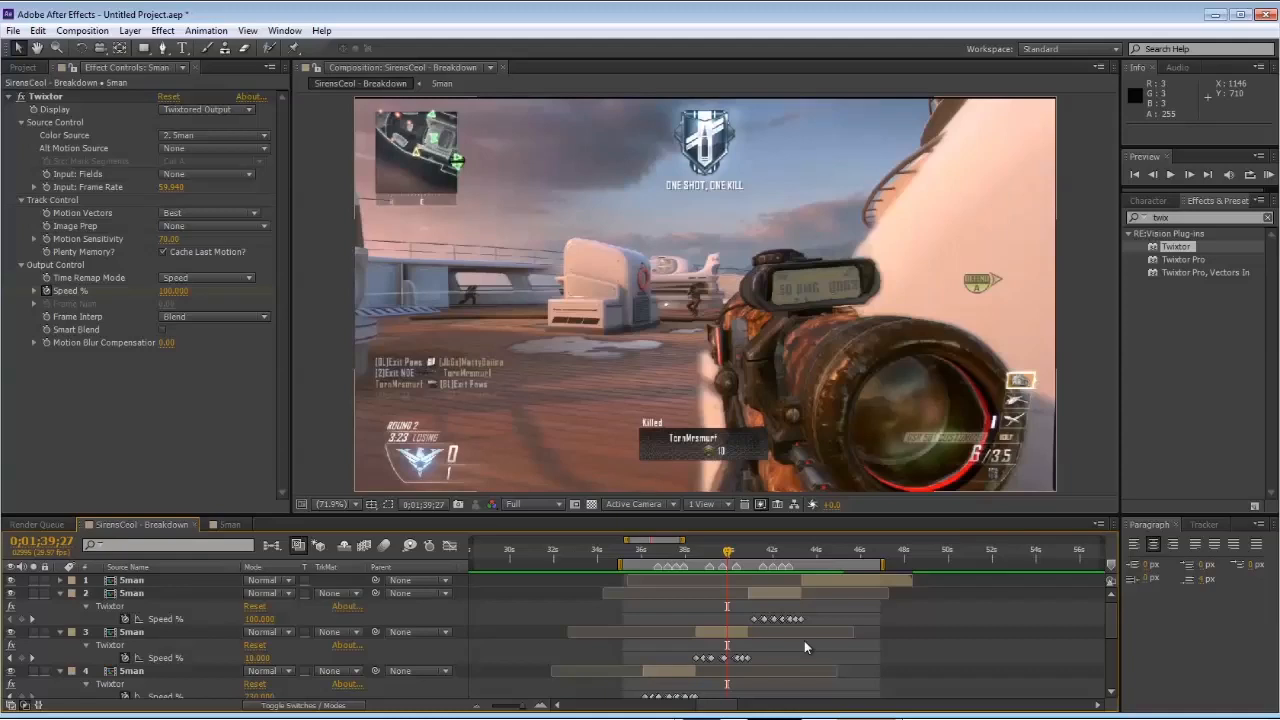
scroll(804, 640, "down", 2)
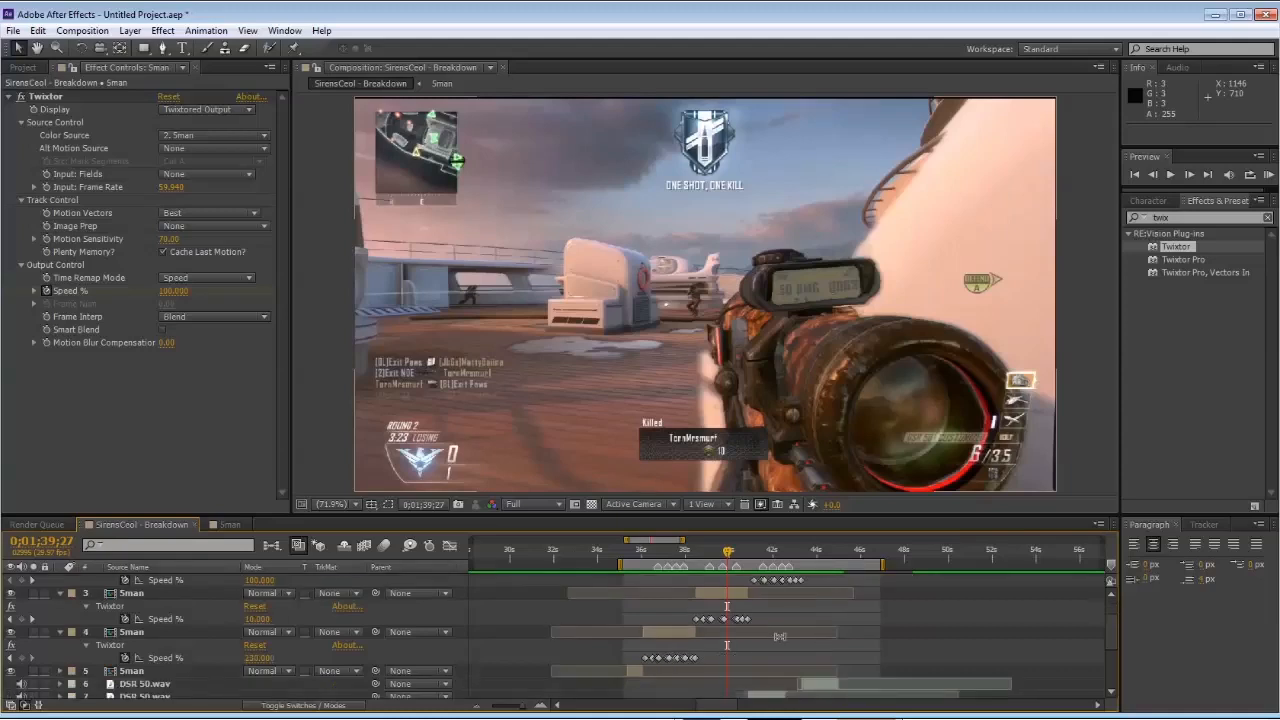
left_click(57, 630)
left_click(58, 594)
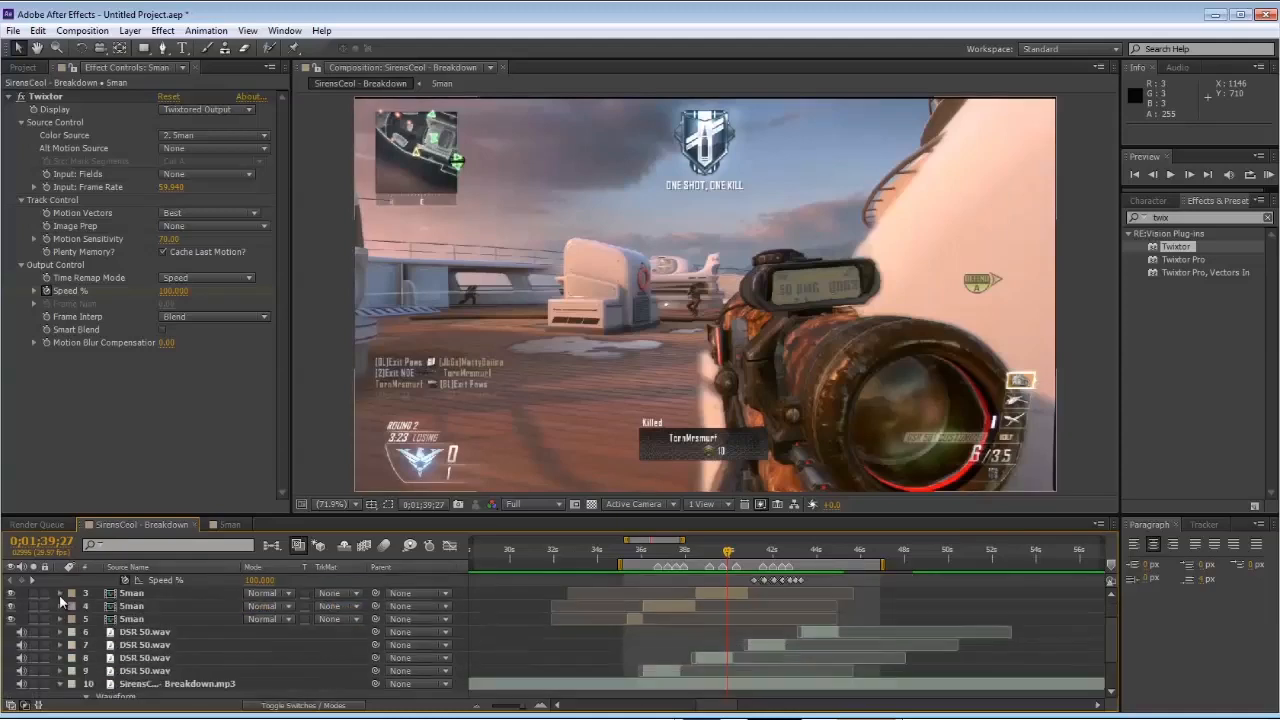
scroll(59, 600, "up", 2)
left_click(59, 592)
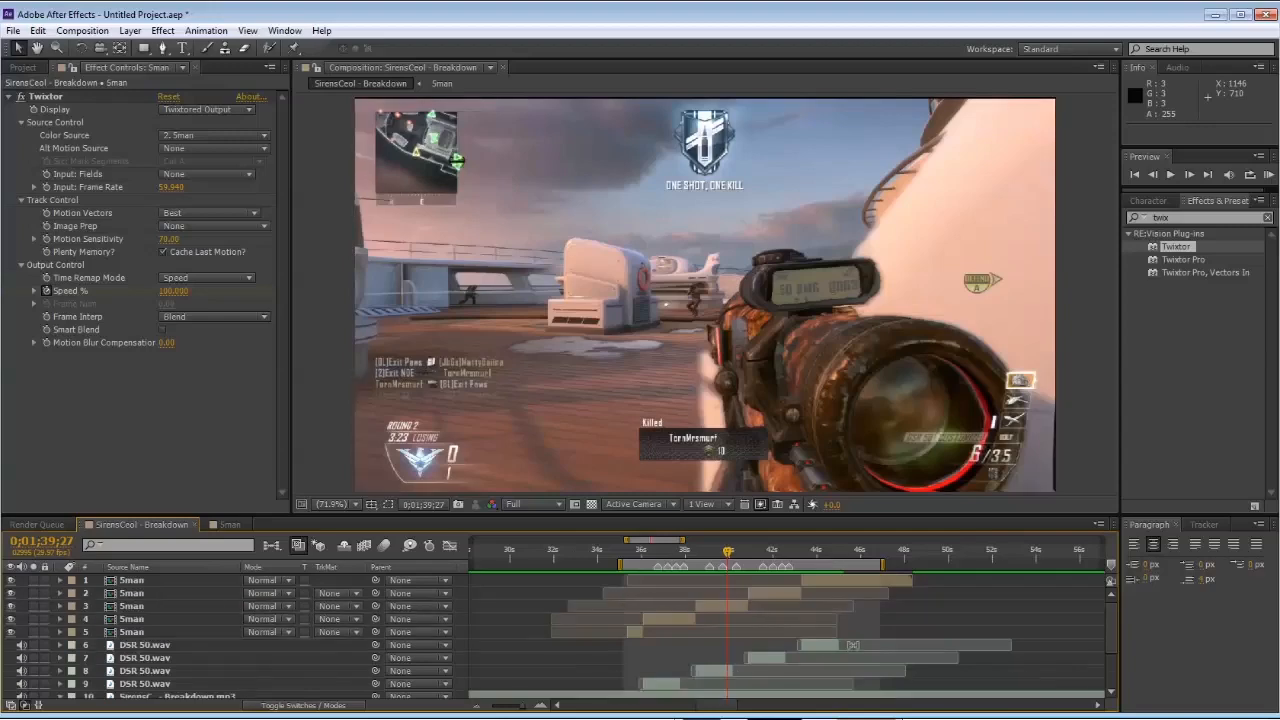
Step: Scrub from about 0;01;36 to 0;01;39;15 to review the footage against the music track's waveform
scroll(853, 645, "down", 3)
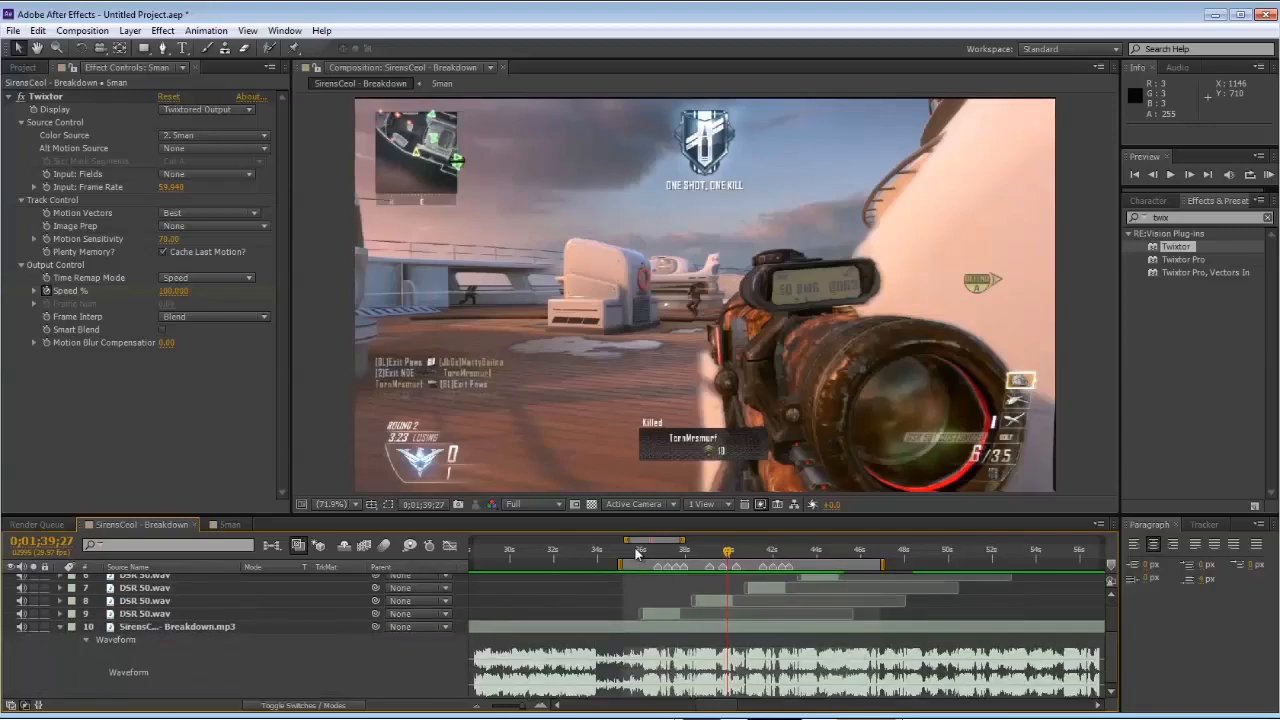
left_click_drag(637, 553, 719, 550)
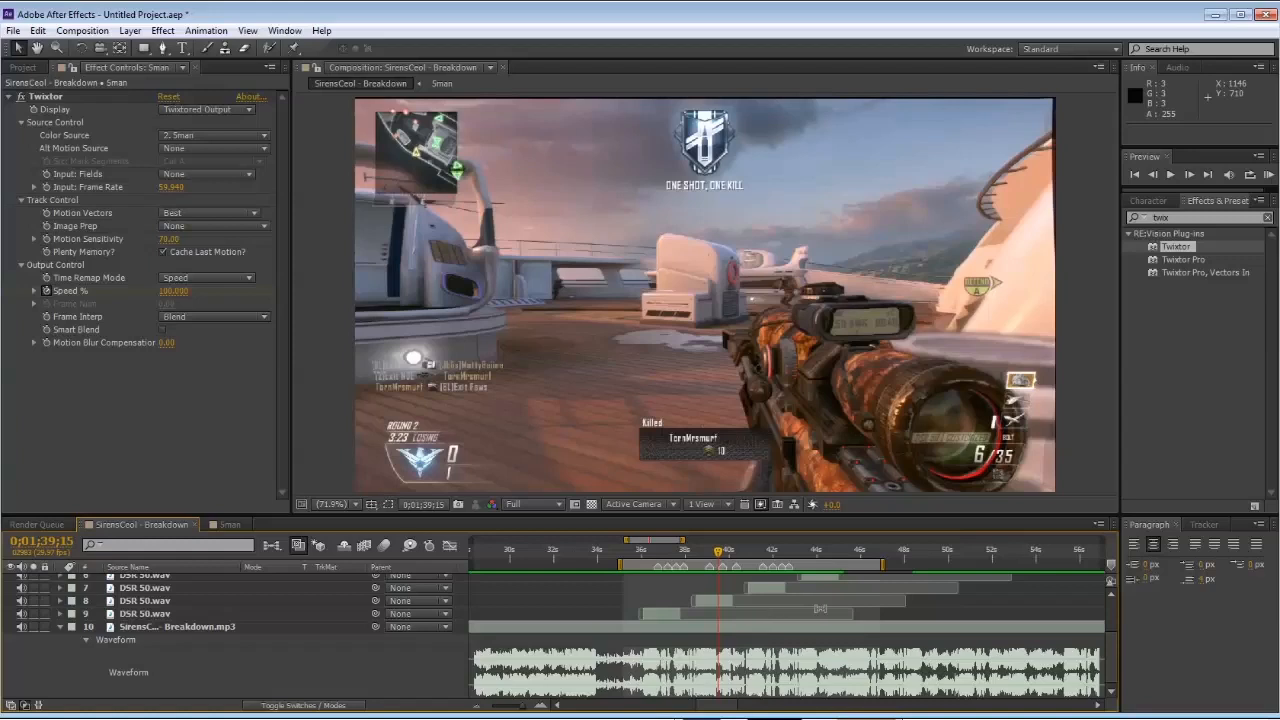
scroll(820, 608, "up", 3)
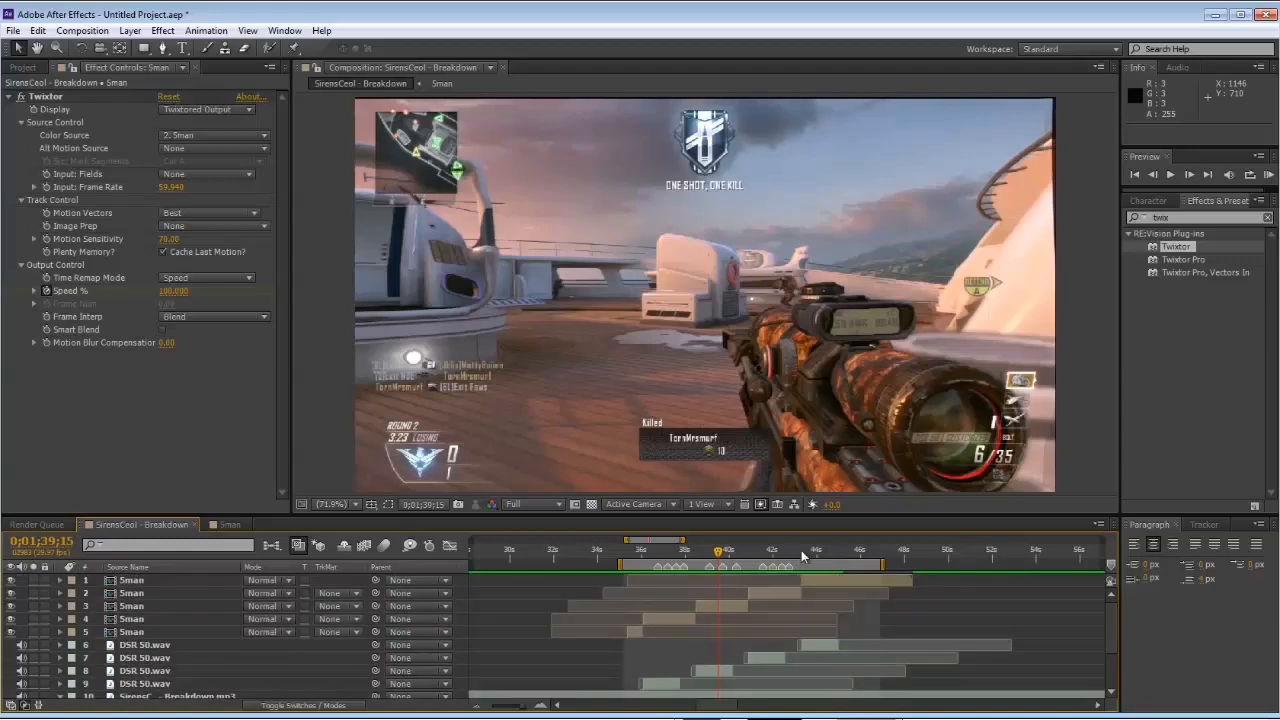